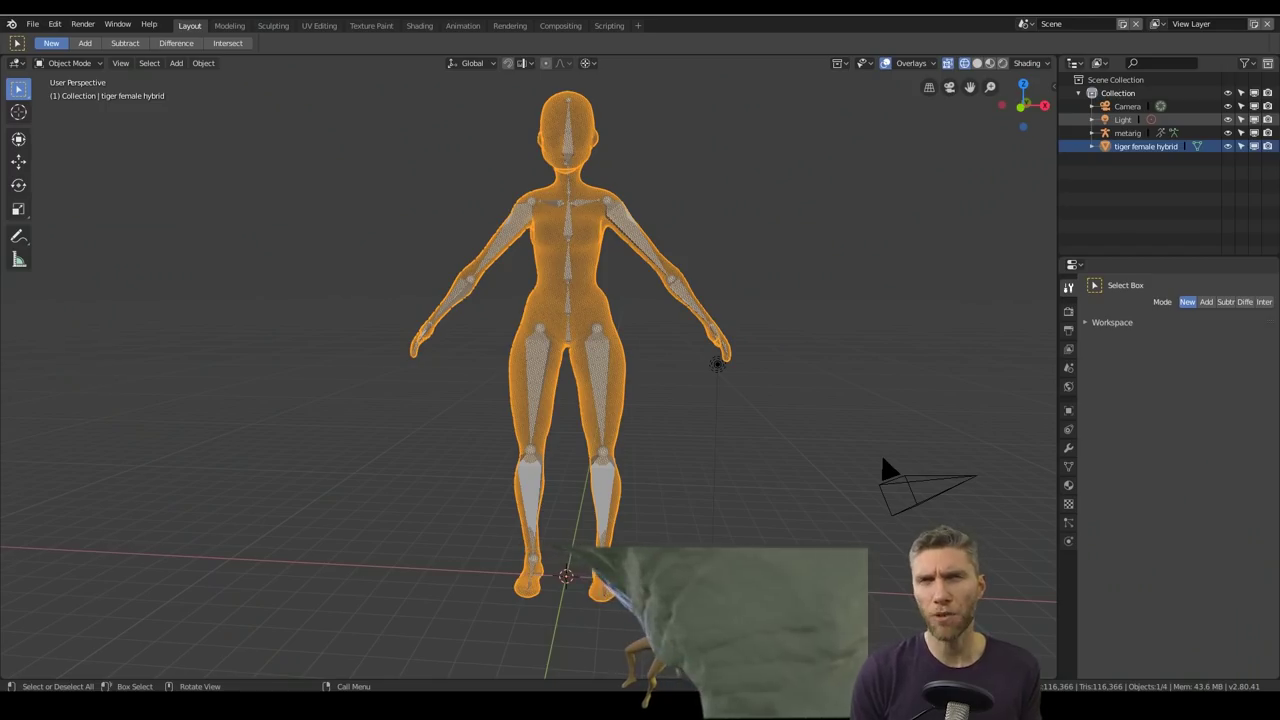
# Step: Add an icosphere to the scene with the rigged female figure
pyautogui.scroll(-5, 880, 452)
pyautogui.click(716, 414)
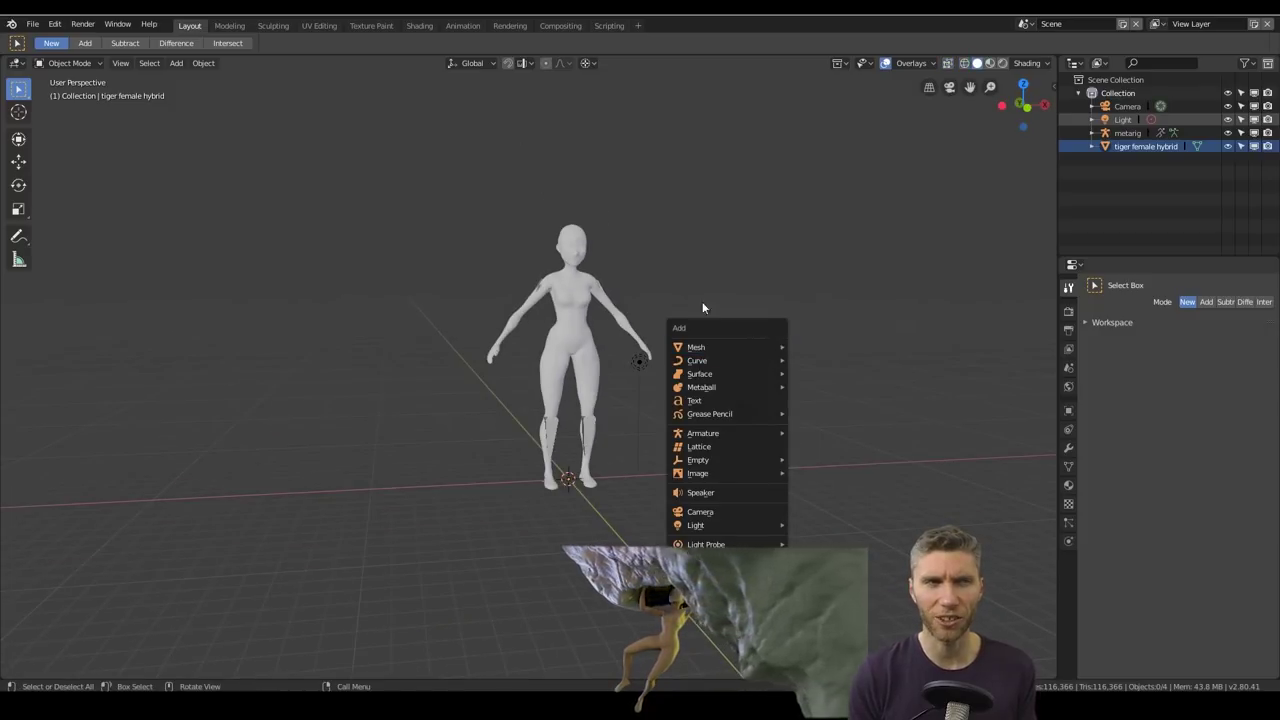
pyautogui.click(825, 400)
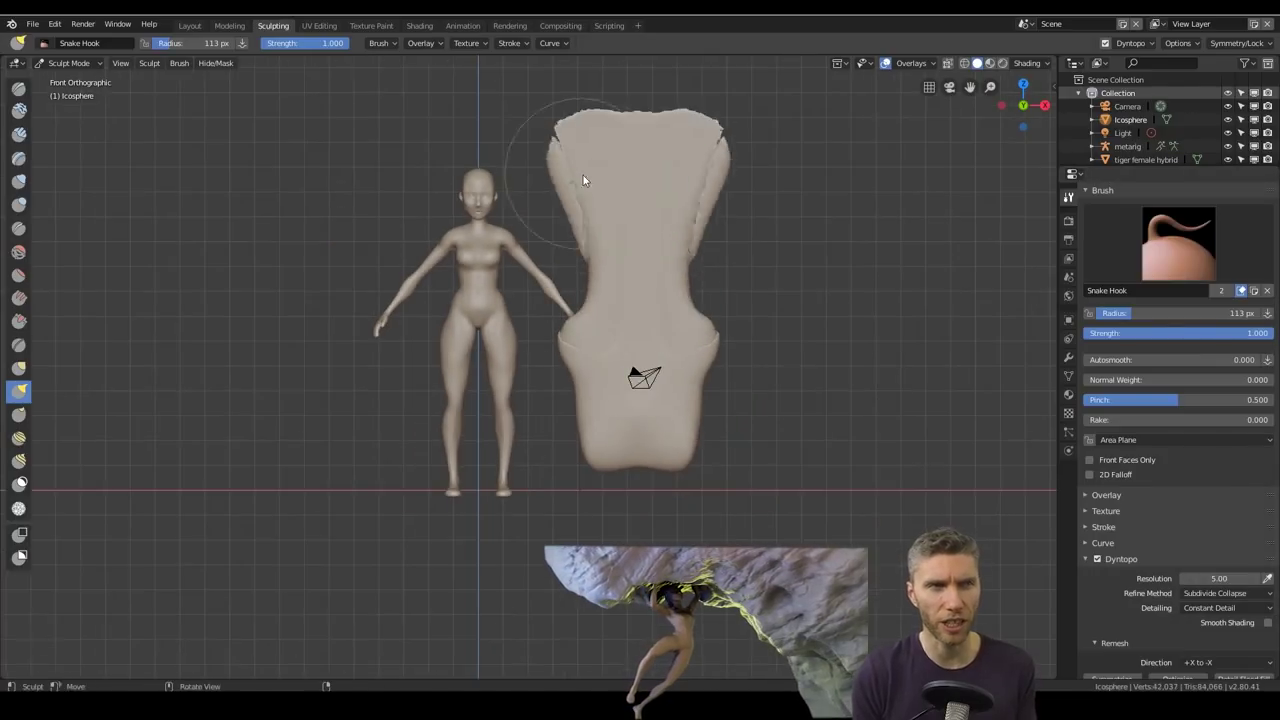
# Step: Sculpt the icosphere into a large overhanging rock beside the figure with the Snake Hook brush and Dyntopo
pyautogui.moveTo(586, 177)
pyautogui.mouseDown(button='middle')
pyautogui.moveTo(686, 400)
pyautogui.moveTo(446, 440)
pyautogui.mouseUp(button='middle')
pyautogui.moveTo(519, 162); pyautogui.dragTo(610, 105)
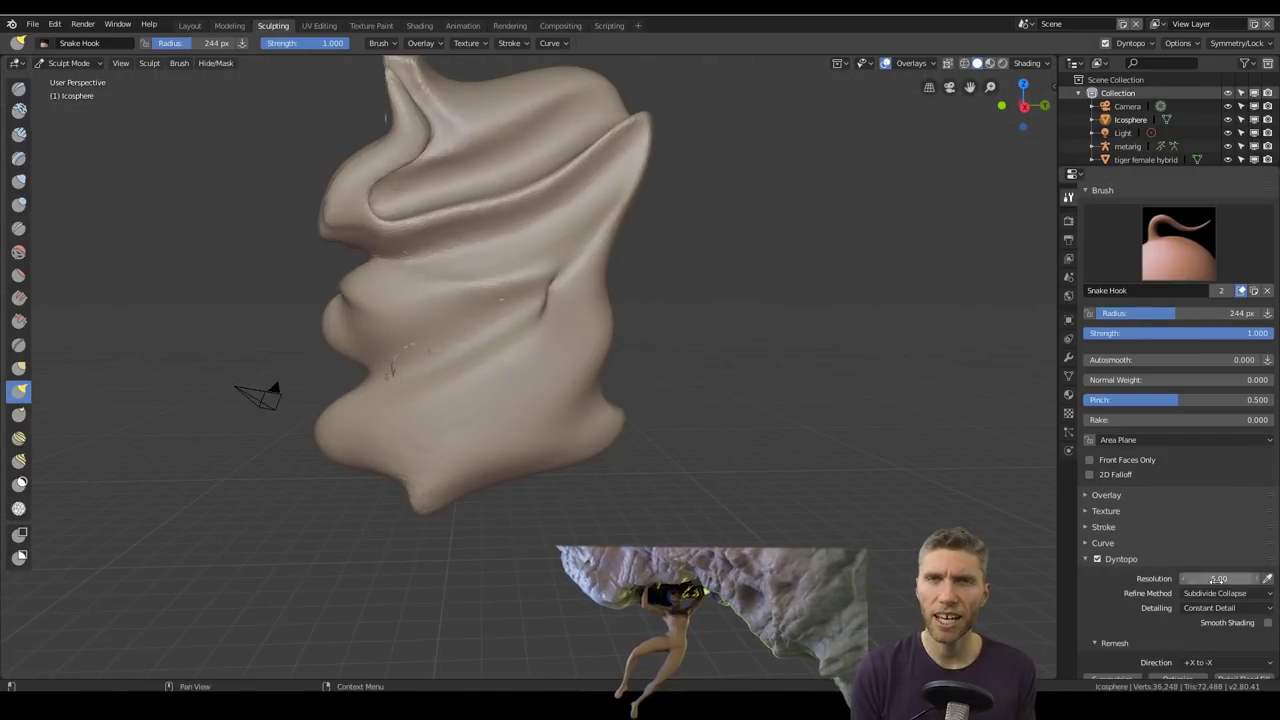
pyautogui.moveTo(366, 264)
pyautogui.mouseDown(button='middle')
pyautogui.moveTo(658, 235)
pyautogui.moveTo(537, 279)
pyautogui.moveTo(589, 426)
pyautogui.moveTo(520, 490)
pyautogui.mouseUp(button='middle')
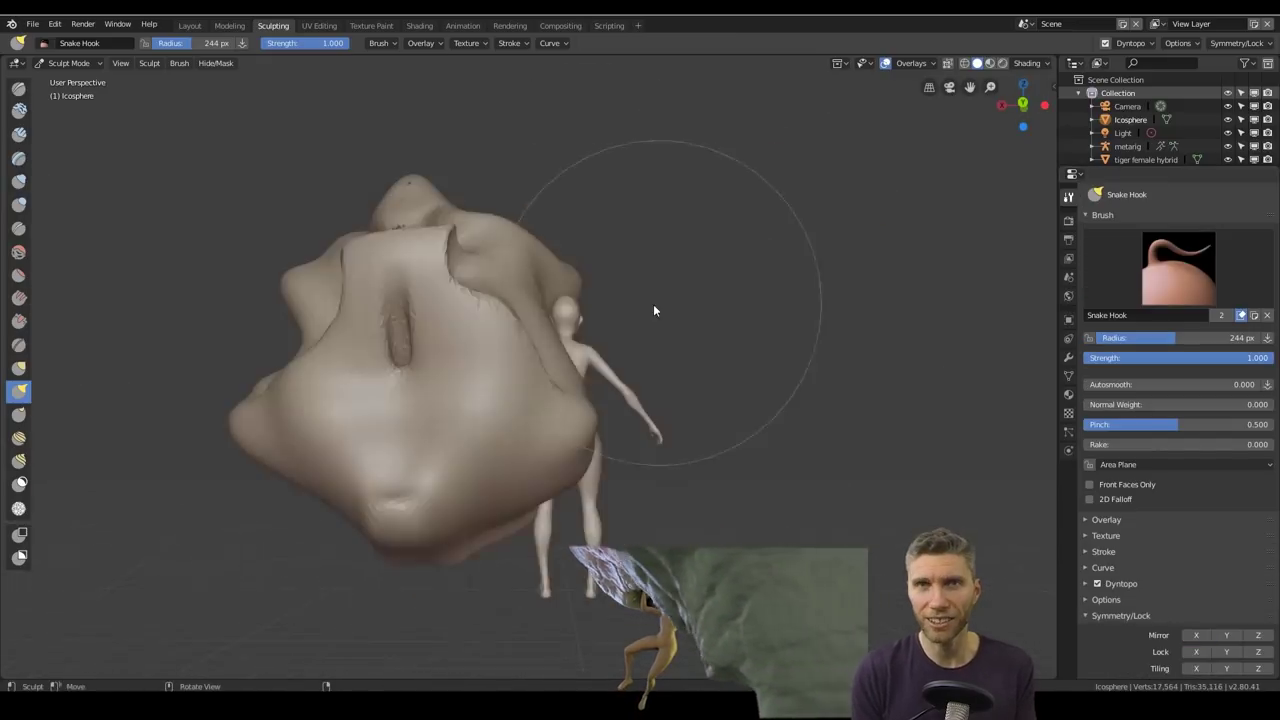
pyautogui.moveTo(653, 304)
pyautogui.mouseDown(button='middle')
pyautogui.moveTo(624, 238)
pyautogui.moveTo(543, 480)
pyautogui.moveTo(674, 423)
pyautogui.moveTo(597, 429)
pyautogui.moveTo(687, 385)
pyautogui.moveTo(701, 298)
pyautogui.moveTo(472, 310)
pyautogui.moveTo(401, 195)
pyautogui.moveTo(584, 189)
pyautogui.moveTo(597, 258)
pyautogui.moveTo(717, 290)
pyautogui.moveTo(594, 448)
pyautogui.moveTo(700, 500)
pyautogui.mouseUp(button='middle')
pyautogui.scroll(-3, 717, 290)
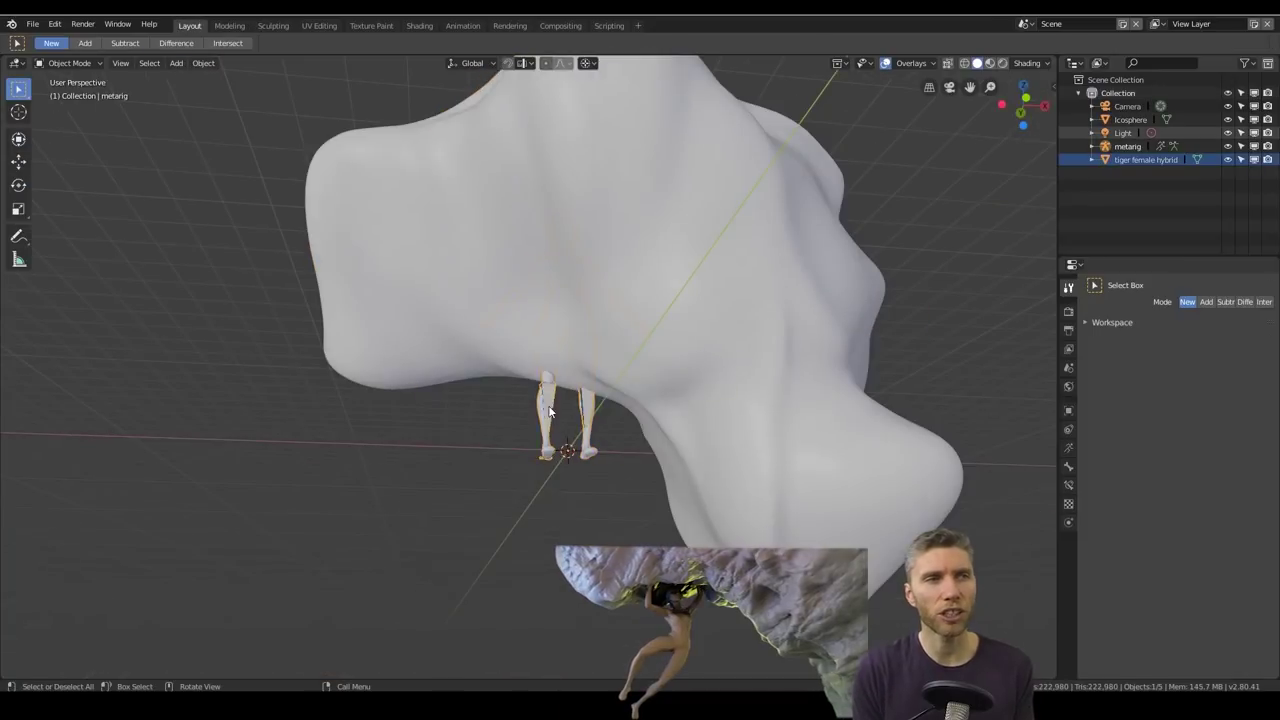
# Step: Parent the tiger female hybrid mesh to the metarig with automatic weights
pyautogui.hotkey('ctrl', 'p')
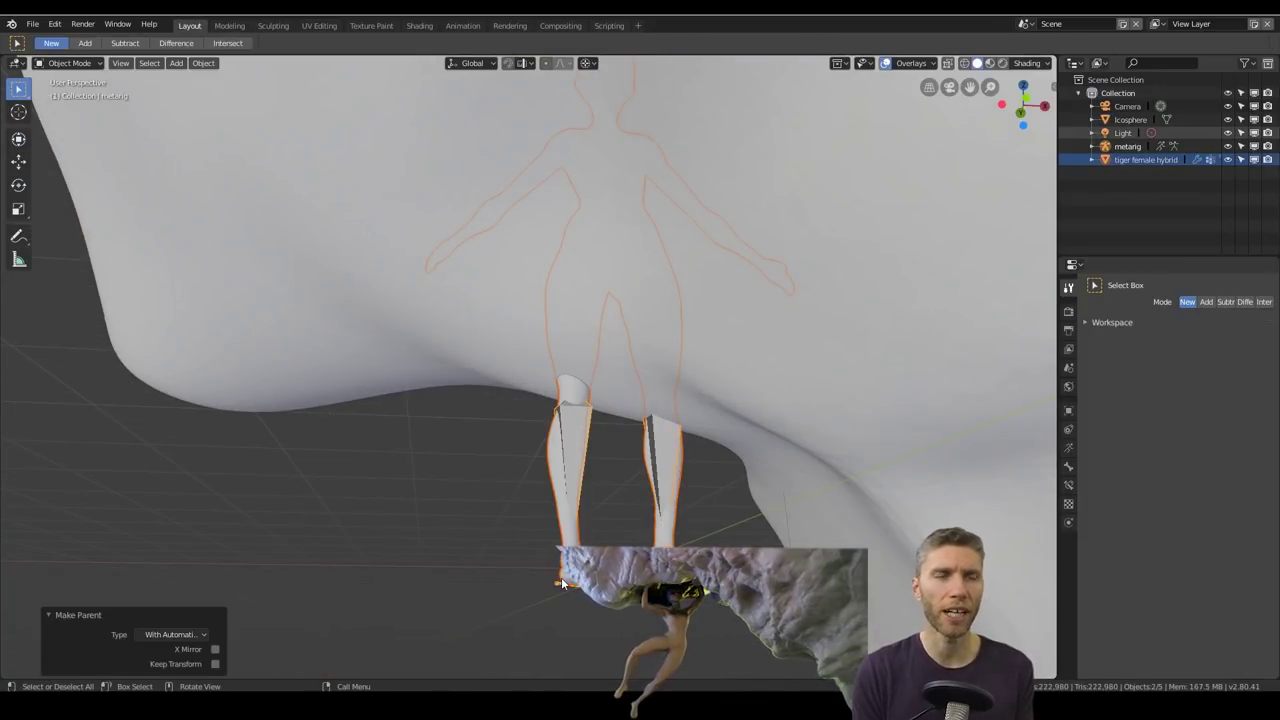
pyautogui.moveTo(561, 577); pyautogui.dragTo(599, 424, button='middle')
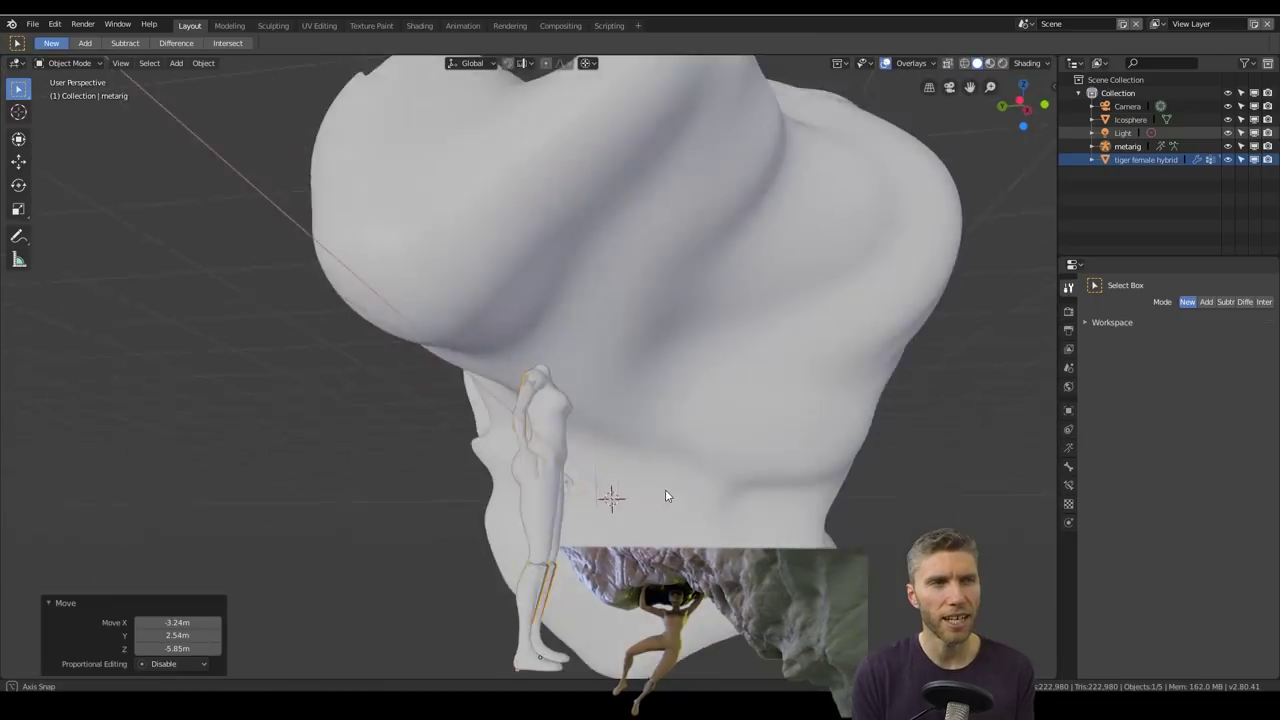
# Step: Scale the rigged figure down and place it beneath the rock overhang, ending with a move of X -1.98 m, Y -0.375 m, Z 1.79 m
pyautogui.moveTo(665, 489); pyautogui.dragTo(539, 477, button='middle')
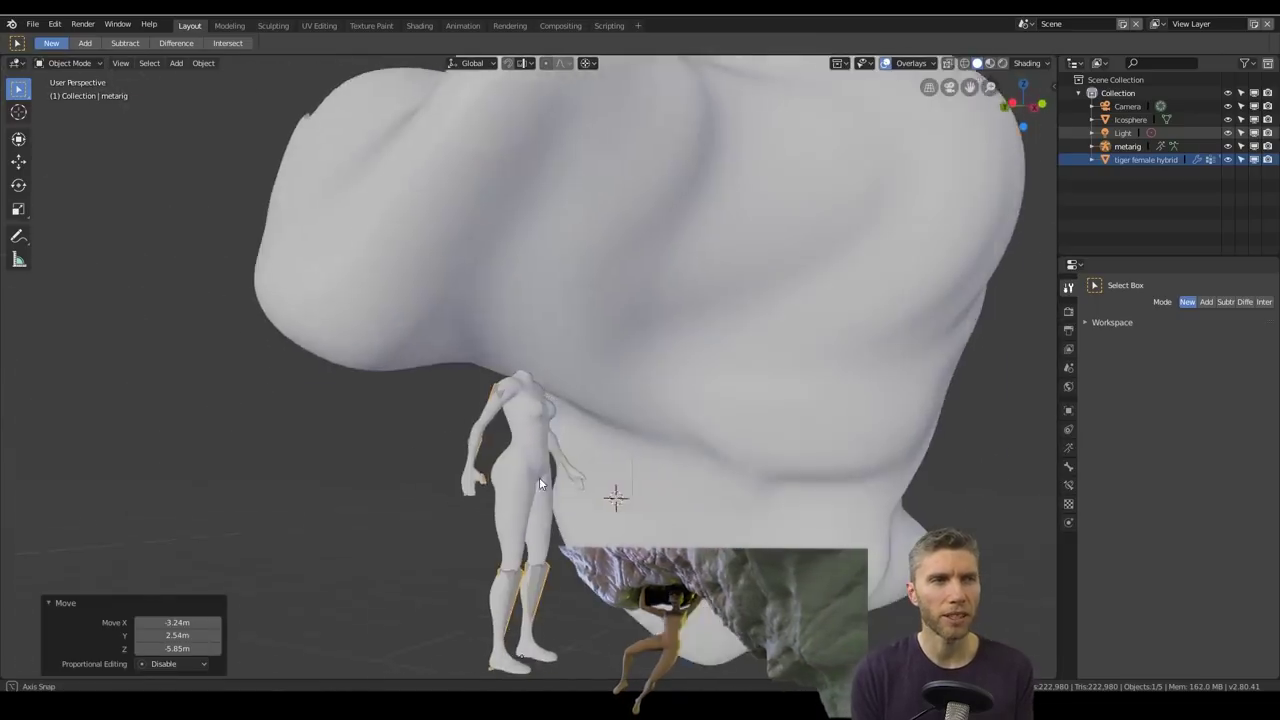
pyautogui.press('g')
pyautogui.click(614, 487)
pyautogui.scroll(-3, 614, 487)
pyautogui.press('s')
pyautogui.click(740, 329)
pyautogui.press('g')
pyautogui.moveTo(620, 391); pyautogui.dragTo(677, 394, button='middle')
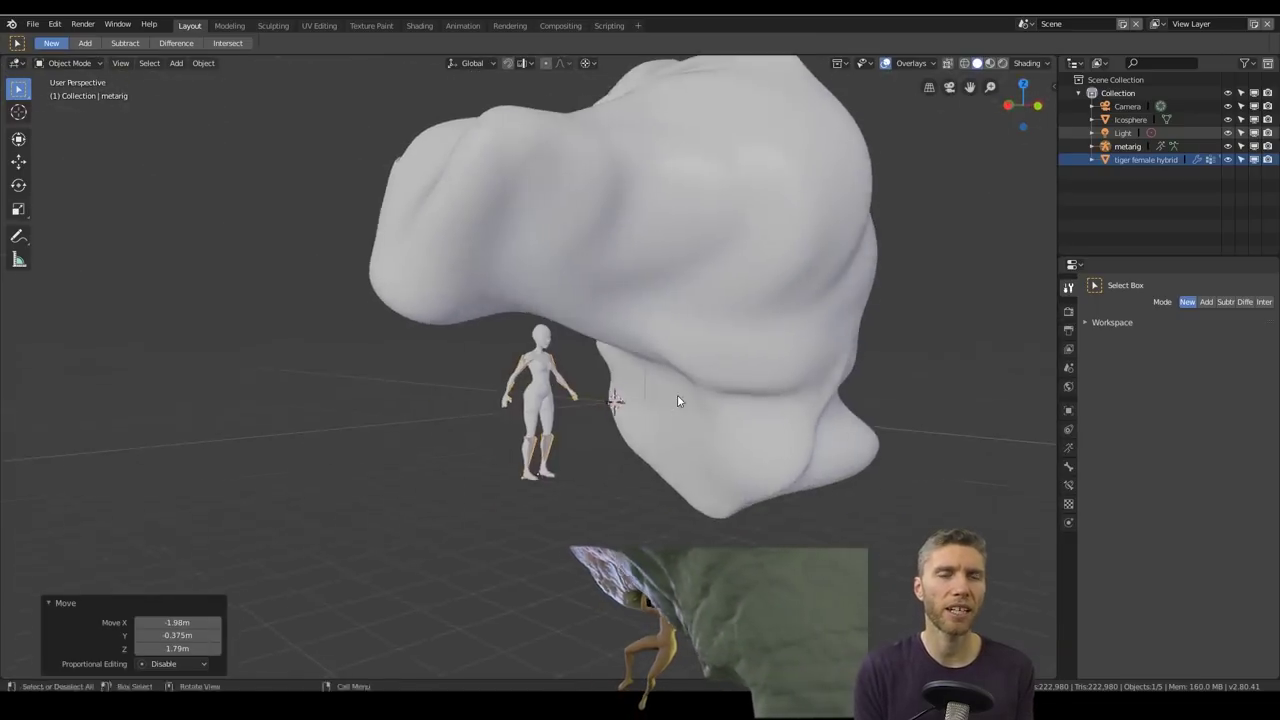
# Step: Put the metarig into Pose Mode and set its bones to display In Front
pyautogui.scroll(4, 677, 394)
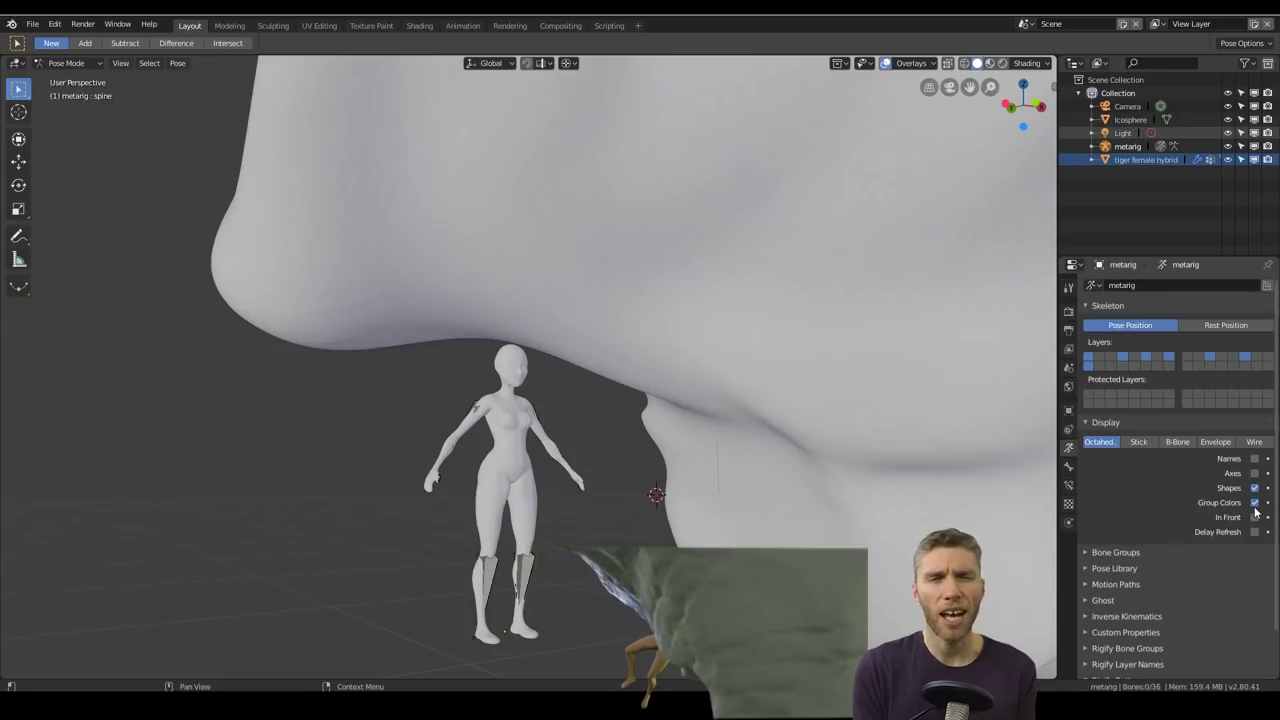
pyautogui.scroll(2, 466, 452)
pyautogui.scroll(-2, 570, 380)
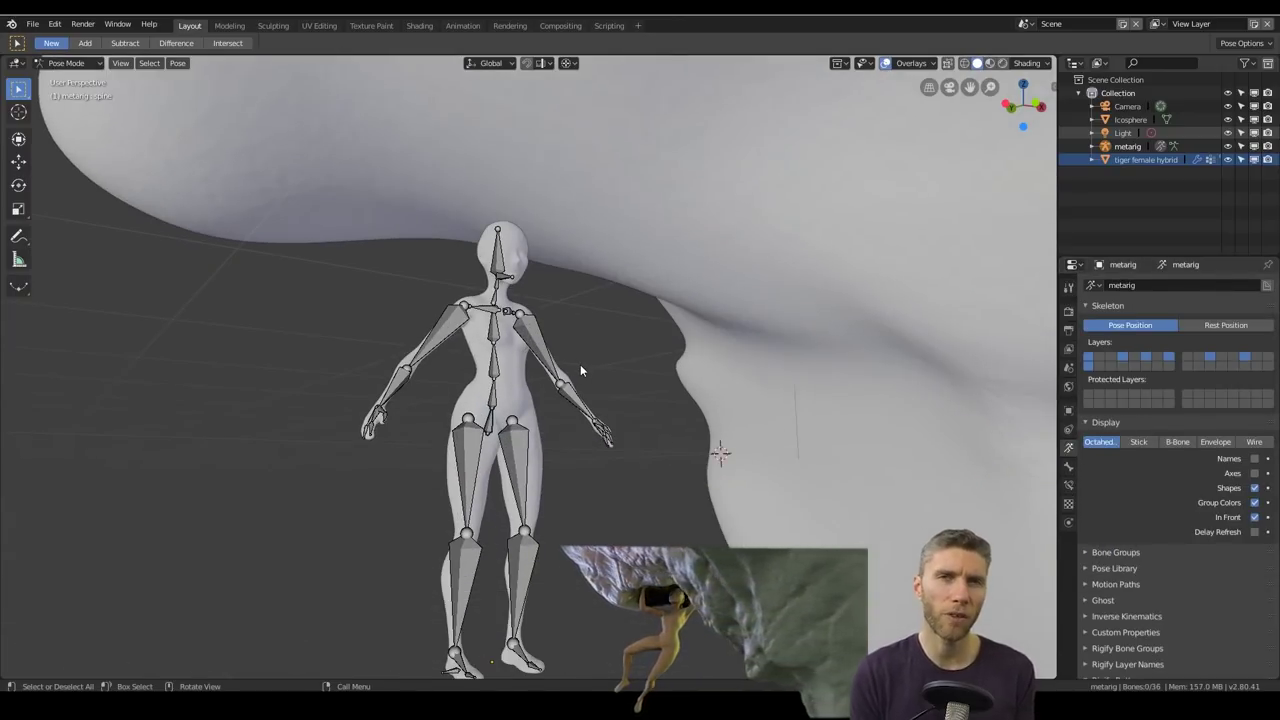
# Step: Change the transform pivot point and tilt the whole rig sideways under the overhang
pyautogui.moveTo(579, 375); pyautogui.dragTo(700, 423, button='middle')
pyautogui.click(568, 63)
pyautogui.click(565, 144)
pyautogui.press('r')
pyautogui.click(640, 346)
# Step: Raise the left arm by rotating its upper arm bone -71.2° about its local Y axis
pyautogui.press('r')
pyautogui.press('r')
pyautogui.press('y')
pyautogui.press('y')
pyautogui.moveTo(628, 234); pyautogui.dragTo(470, 272, button='middle')
pyautogui.click(535, 240)
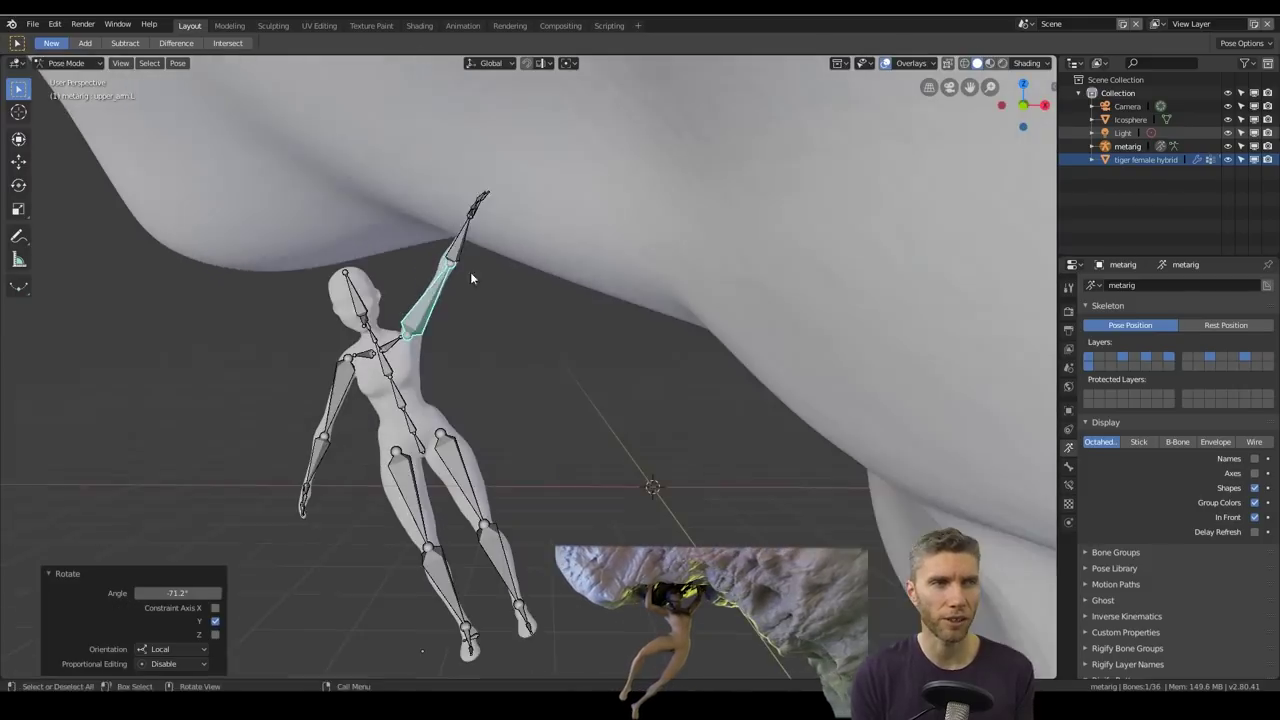
# Step: Rotate the raised left arm's forearm about its local Y axis and bend it toward the rock
pyautogui.click(447, 232)
pyautogui.press('r')
pyautogui.press('y')
pyautogui.press('y')
pyautogui.click(471, 251)
pyautogui.press('r')
pyautogui.click(479, 220)
# Step: Rotate the left upper arm bone forward as seen from above the figure
pyautogui.moveTo(479, 220); pyautogui.dragTo(650, 330, button='middle')
pyautogui.click(590, 410)
pyautogui.press('r')
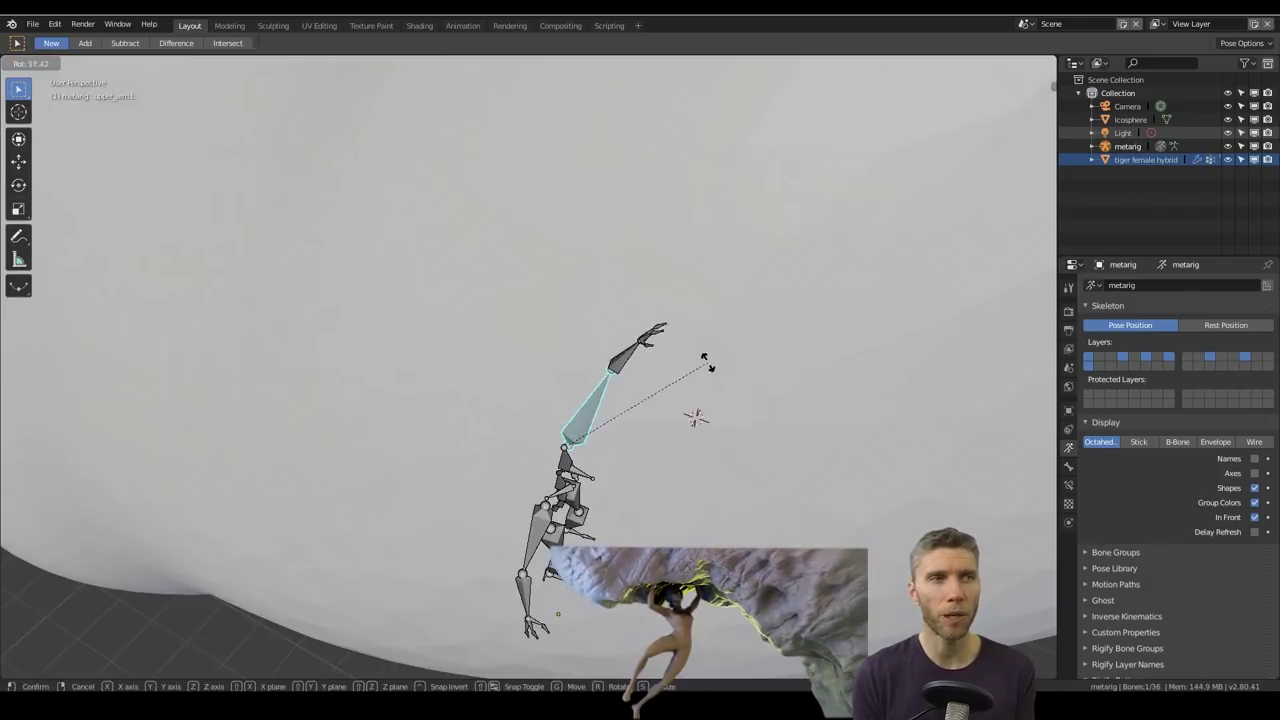
pyautogui.click(706, 363)
# Step: Bend the lower torso by rotating bone spine.001 by -11.7° and the base spine bone by -7.97°
pyautogui.click(575, 335)
pyautogui.moveTo(706, 363); pyautogui.dragTo(565, 373, button='middle')
pyautogui.click(652, 332)
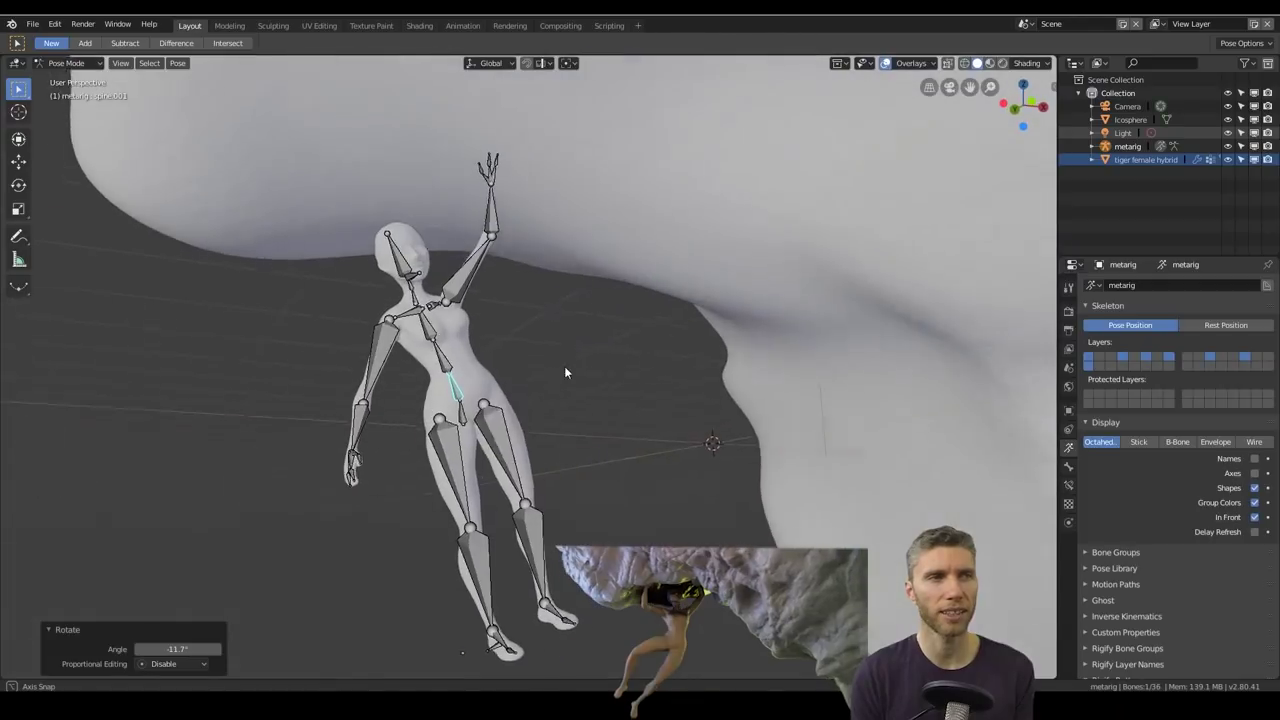
pyautogui.moveTo(516, 427); pyautogui.dragTo(310, 420, button='middle')
pyautogui.click(642, 416)
pyautogui.moveTo(660, 385); pyautogui.dragTo(716, 379, button='middle')
pyautogui.press('r')
pyautogui.click(775, 354)
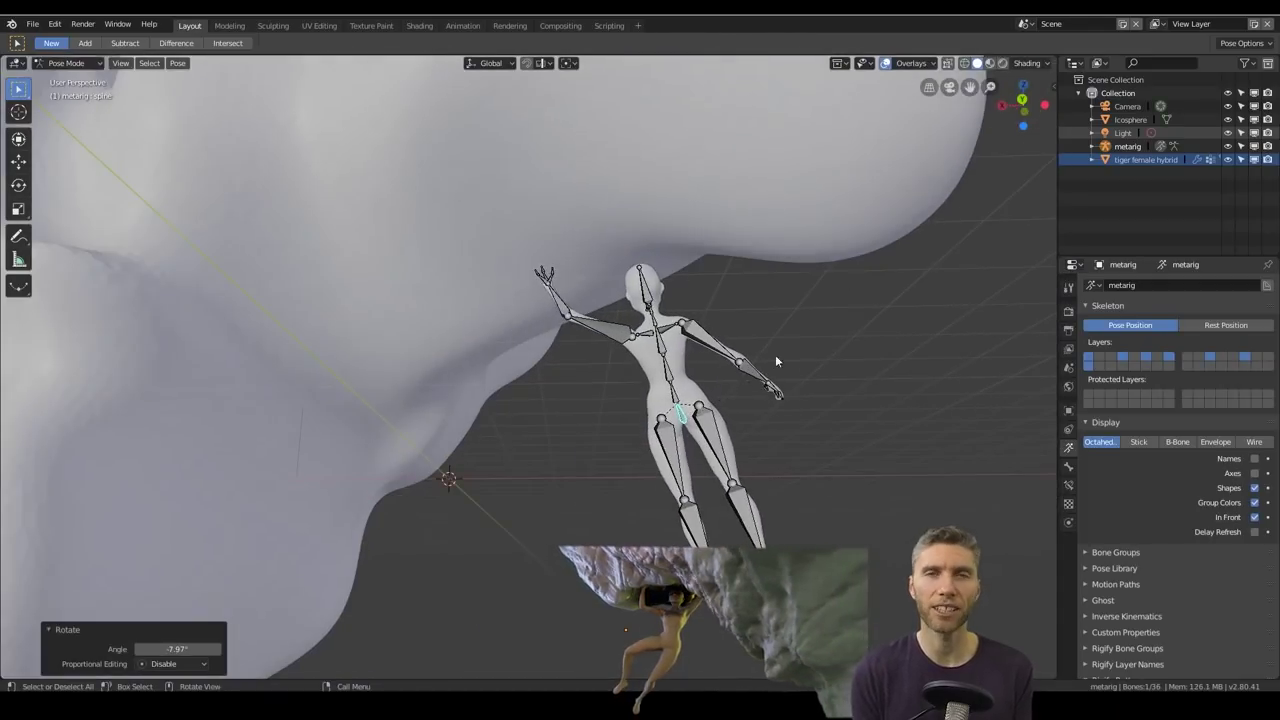
# Step: Rotate the raised left arm's upper arm and forearm so the hand reaches up to the overhang
pyautogui.click(600, 312)
pyautogui.press('r')
pyautogui.click(686, 321)
pyautogui.click(572, 272)
pyautogui.press('r')
pyautogui.moveTo(600, 290); pyautogui.dragTo(640, 300, button='middle')
# Step: Raise the other arm overhead with its forearm bent upward, and rotate upper_arm.L.001 by 14.9°
pyautogui.click(725, 312)
pyautogui.press('r')
pyautogui.click(777, 235)
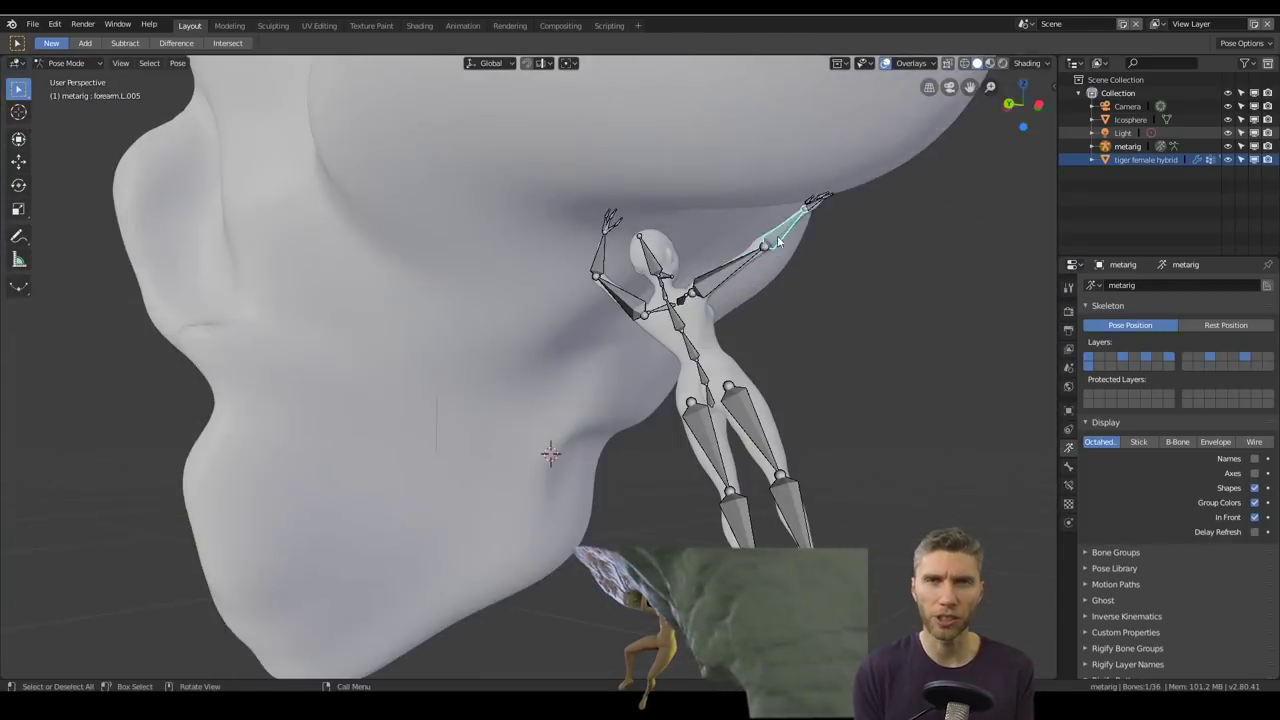
pyautogui.moveTo(777, 235); pyautogui.dragTo(960, 240, button='middle')
pyautogui.click(560, 346)
pyautogui.press('r')
pyautogui.click(620, 300)
pyautogui.moveTo(620, 300); pyautogui.dragTo(686, 349, button='middle')
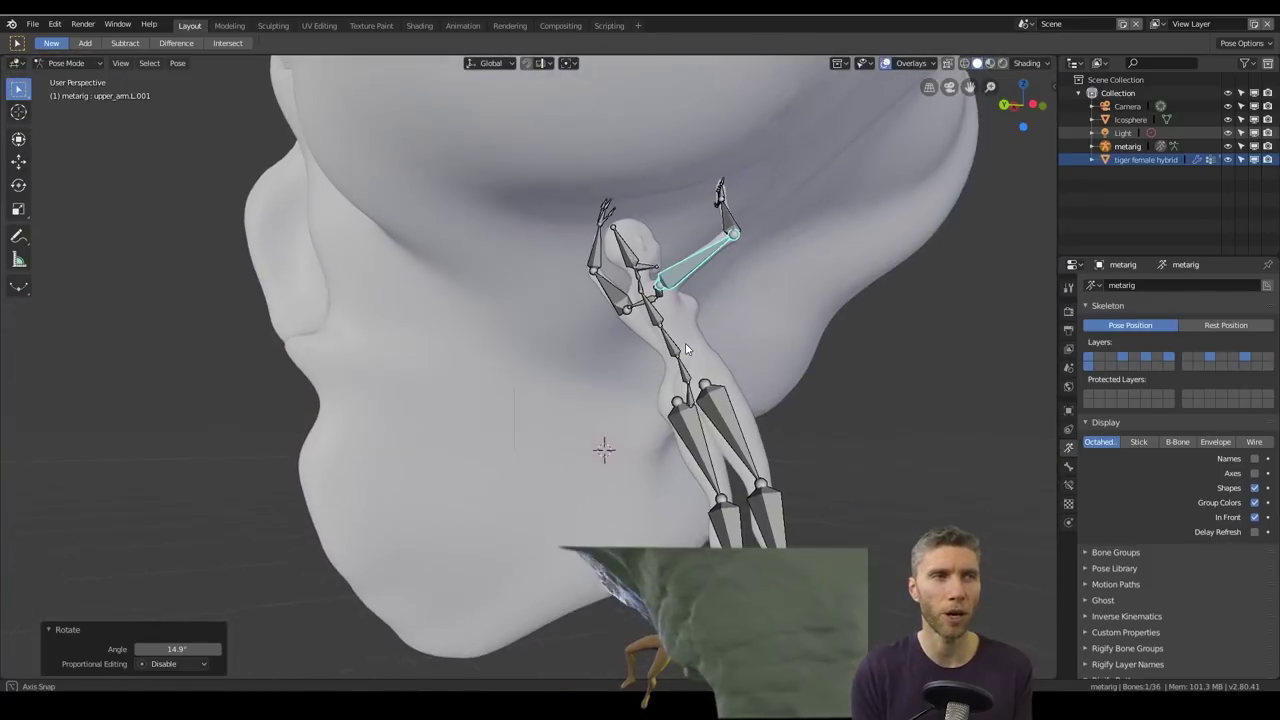
# Step: Lift one thigh forward and bend its shin bone down at the knee
pyautogui.moveTo(690, 397); pyautogui.dragTo(748, 420, button='middle')
pyautogui.click(748, 420)
pyautogui.press('r')
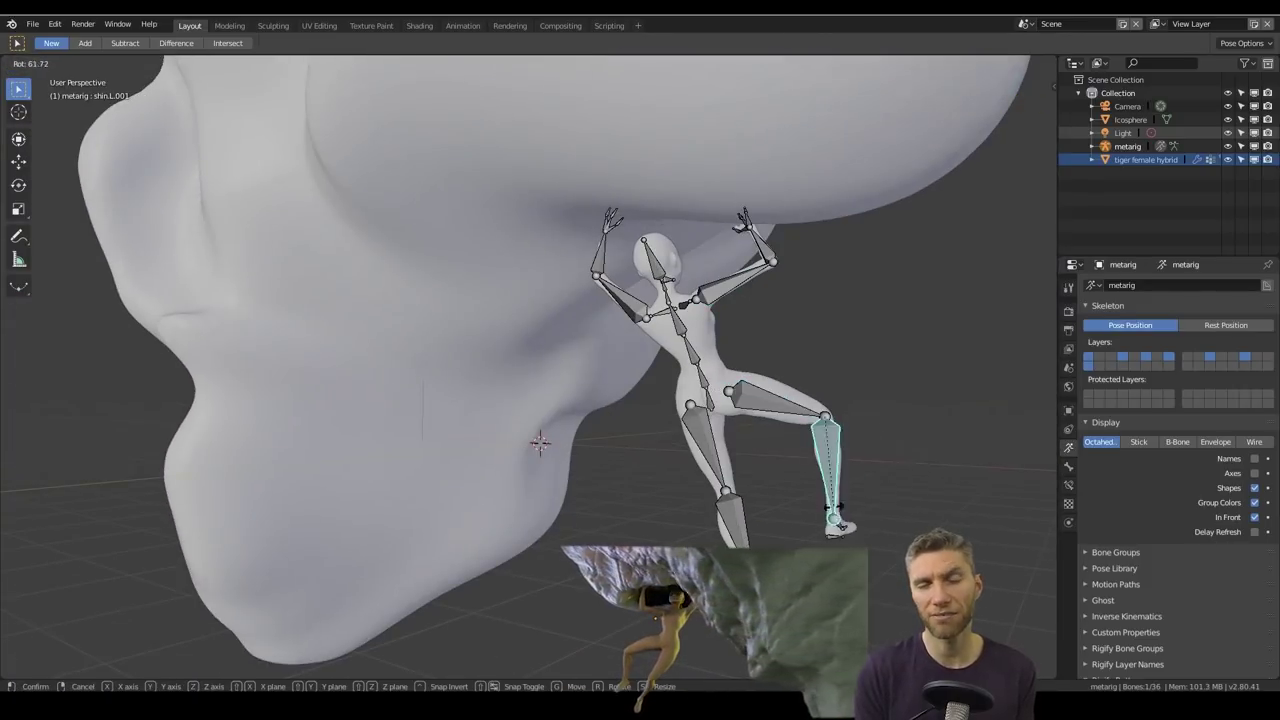
pyautogui.click(834, 507)
pyautogui.click(838, 503)
# Step: Rotate the thigh and shin of the other leg so it hangs slightly bent
pyautogui.moveTo(834, 507); pyautogui.dragTo(690, 460, button='middle')
pyautogui.click(399, 421)
pyautogui.press('r')
pyautogui.click(705, 432)
pyautogui.click(655, 552)
pyautogui.press('r')
pyautogui.click(760, 508)
# Step: Refine the hanging pose by rotating the bones around the hips and lower spine
pyautogui.moveTo(760, 508); pyautogui.dragTo(455, 370, button='middle')
pyautogui.click(430, 415)
pyautogui.press('r')
pyautogui.click(523, 394)
pyautogui.click(411, 363)
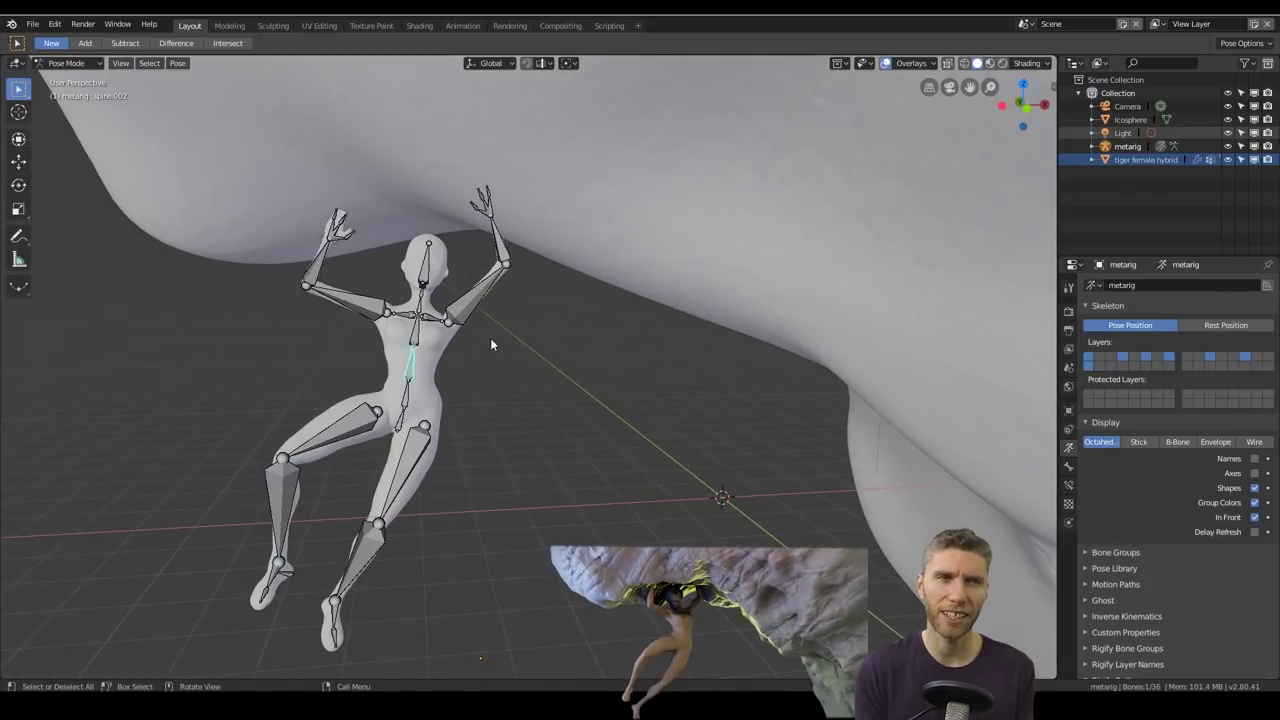
pyautogui.click(407, 395)
pyautogui.press('r')
pyautogui.moveTo(520, 337); pyautogui.dragTo(741, 428, button='middle')
# Step: Open a Timeline below the viewport and keyframe the pose of all bones at frame 1
pyautogui.press('a')
pyautogui.moveTo(1054, 677); pyautogui.dragTo(1001, 604)
pyautogui.click(17, 617)
pyautogui.click(217, 502)
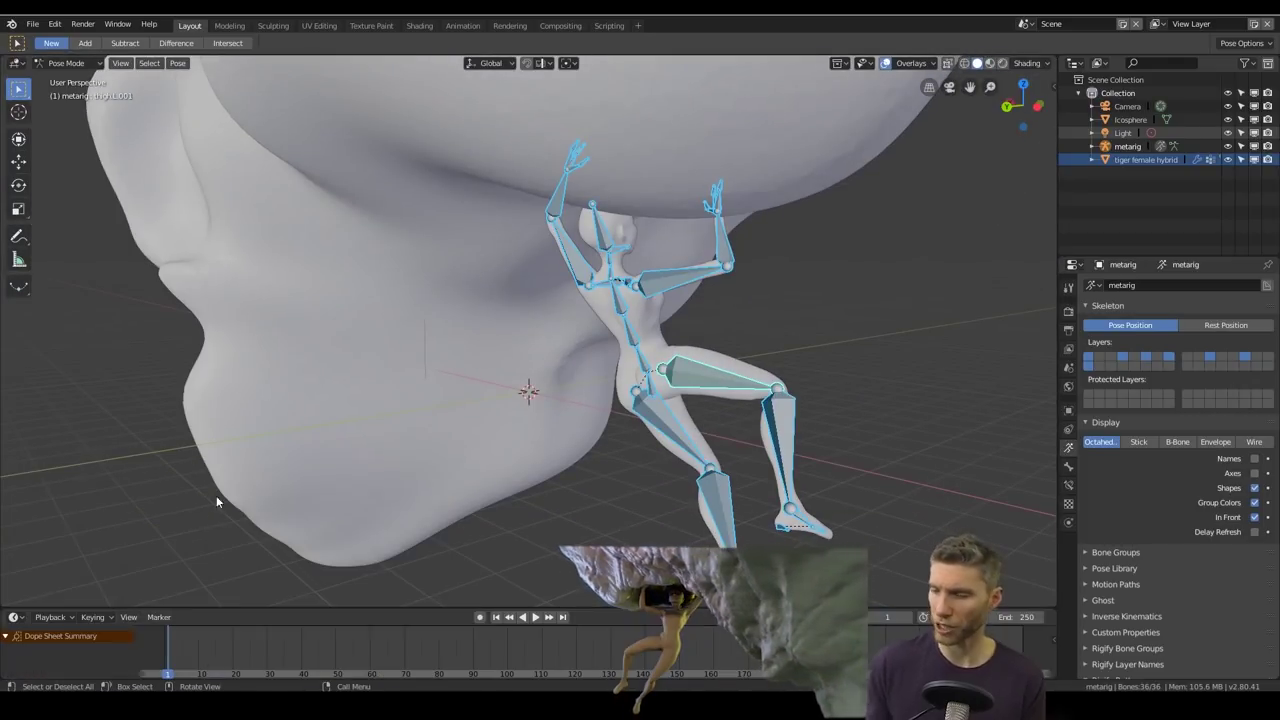
pyautogui.click(515, 449)
# Step: Switch the metarig to Object Mode and move it by X 0.0224 m, Y -0.0489 m, Z -0.434 m
pyautogui.moveTo(452, 471); pyautogui.dragTo(700, 297, button='middle')
pyautogui.click(435, 378)
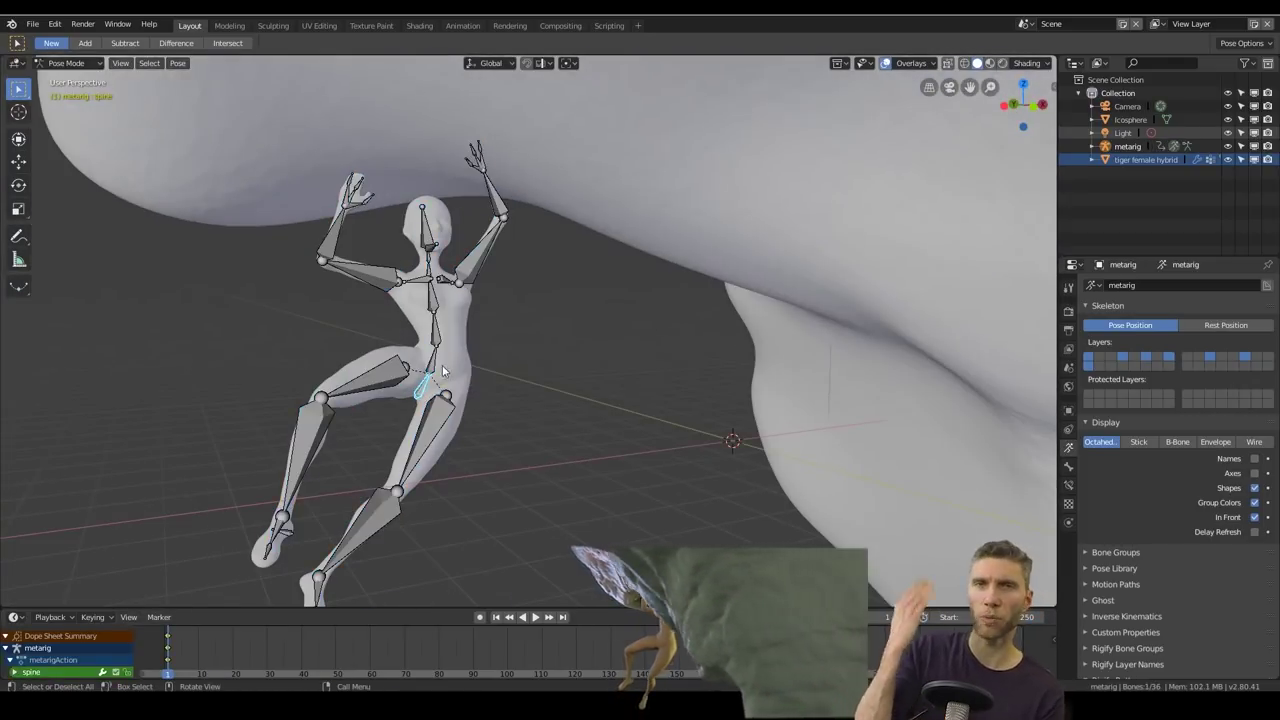
pyautogui.press('Tab')
pyautogui.press('Tab')
pyautogui.click(83, 64)
pyautogui.click(72, 78)
pyautogui.press('g')
pyautogui.click(470, 366)
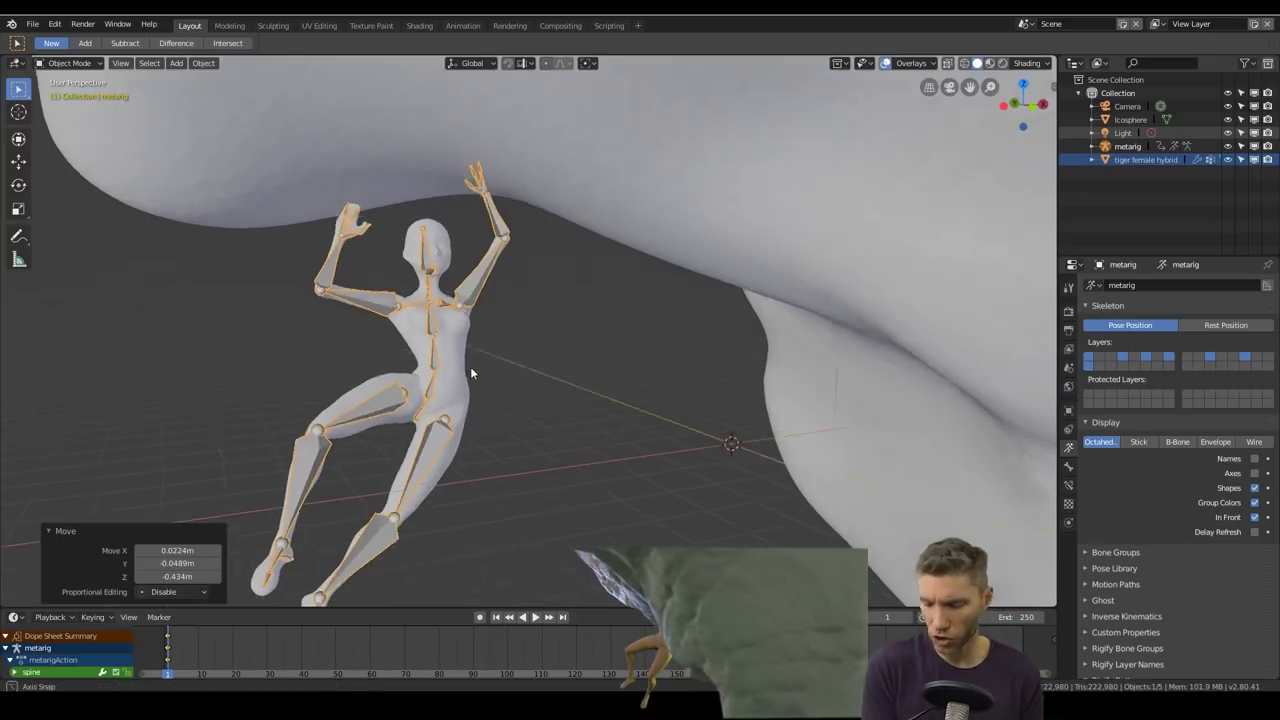
# Step: In Pose Mode, rotate the arm bones so the hands reach up toward the overhang
pyautogui.keyDown('shift'); pyautogui.click(341, 283); pyautogui.keyUp('shift')
pyautogui.click(355, 281)
pyautogui.press('r')
pyautogui.click(487, 318)
pyautogui.moveTo(487, 318); pyautogui.dragTo(569, 197, button='middle')
pyautogui.click(523, 186)
pyautogui.press('r')
pyautogui.click(569, 197)
# Step: Adjust the torso's lean by rotating the spine bones in side view
pyautogui.click(586, 383)
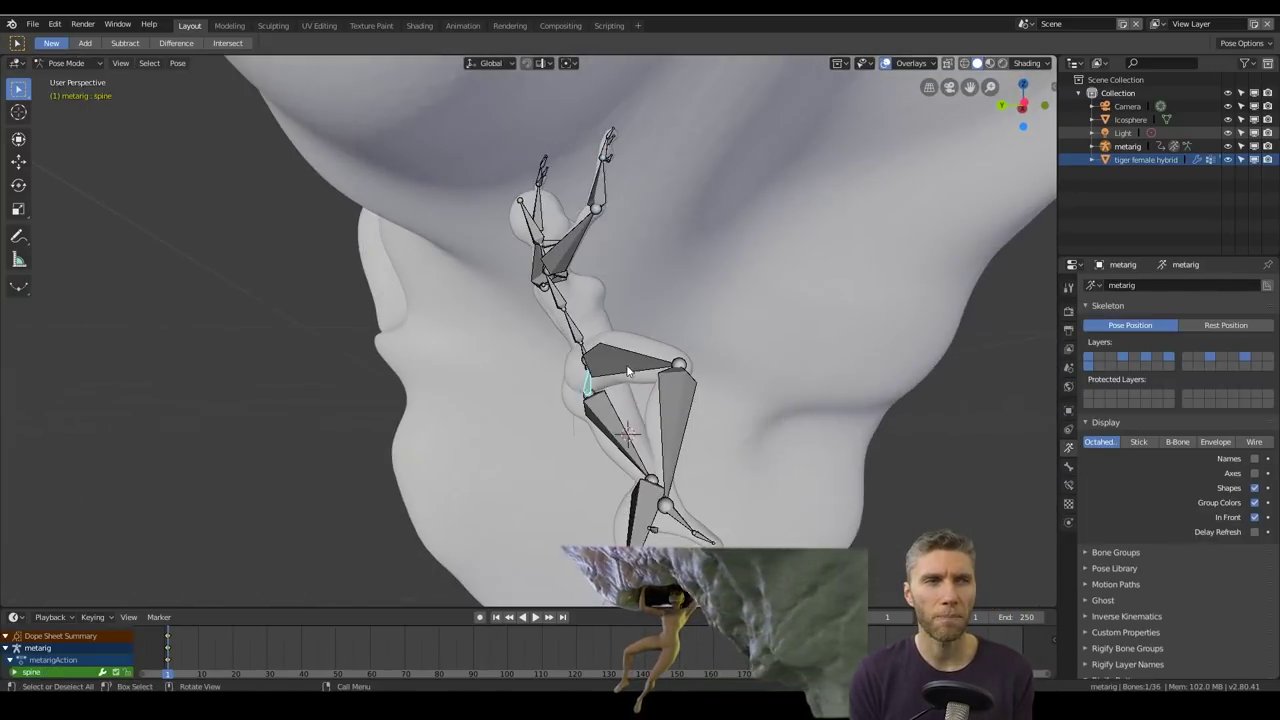
pyautogui.moveTo(586, 383); pyautogui.dragTo(590, 300, button='middle')
pyautogui.click(575, 262)
pyautogui.press('r')
pyautogui.click(590, 262)
# Step: Adjust the lifted leg and rotate the upper spine bone spine.003 by -10.7°
pyautogui.moveTo(690, 268); pyautogui.dragTo(700, 318, button='middle')
pyautogui.click(638, 325)
pyautogui.click(667, 372)
pyautogui.press('r')
pyautogui.click(508, 305)
pyautogui.press('r')
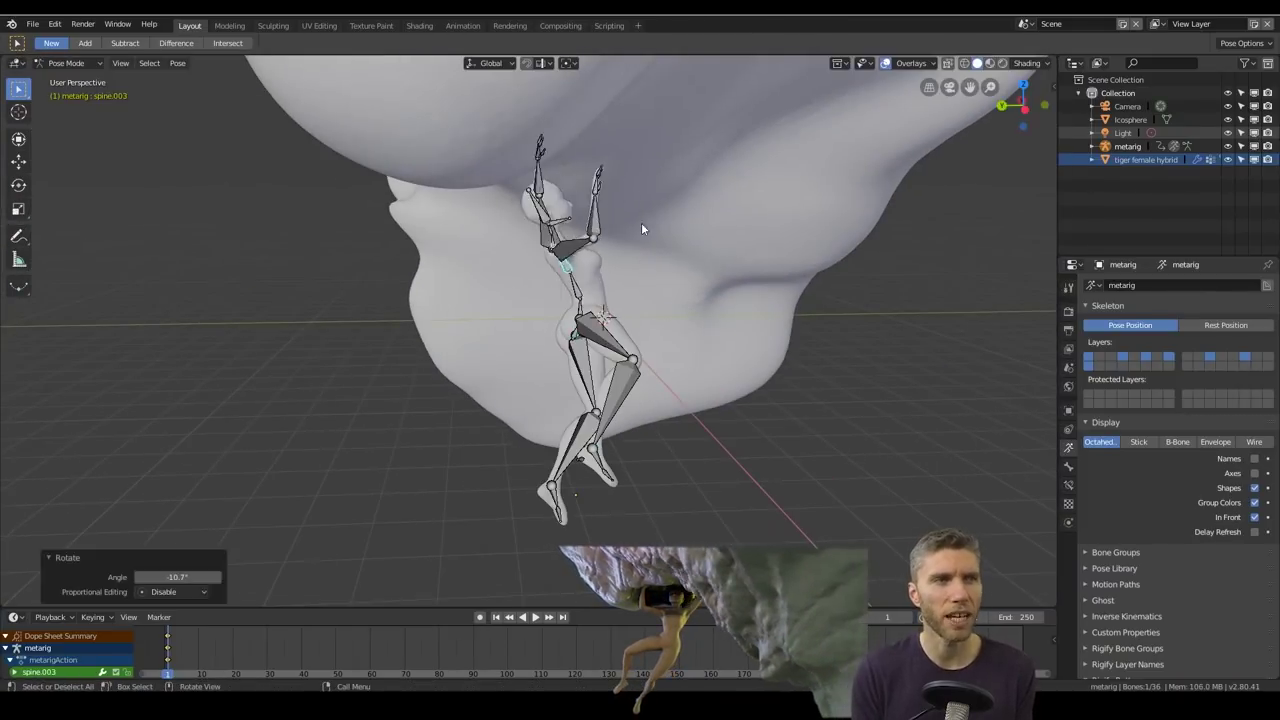
# Step: Rotate the leg bones into a hanging pose with one knee raised, and select all bones
pyautogui.moveTo(643, 229); pyautogui.dragTo(810, 328, button='middle')
pyautogui.press('a')
pyautogui.click(411, 374)
pyautogui.press('r')
pyautogui.click(632, 319)
pyautogui.press('r')
pyautogui.click(722, 325)
pyautogui.press('a')
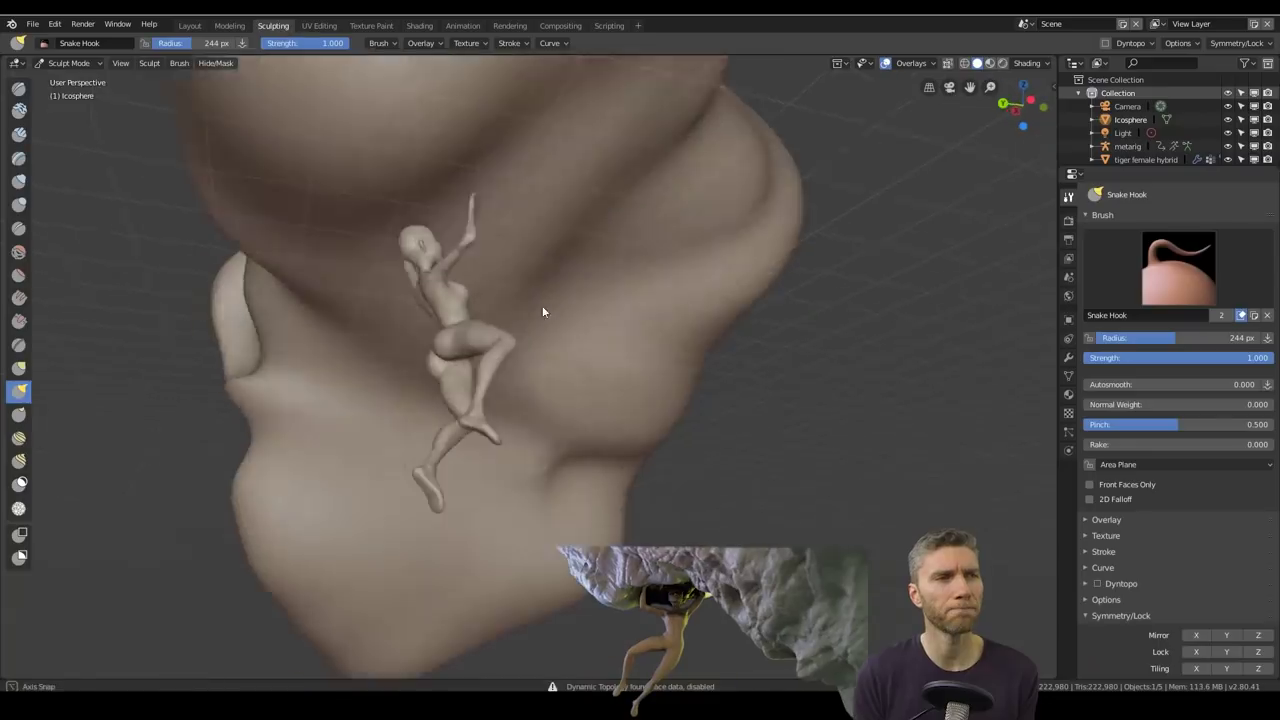
# Step: Choose the Draw sculpt brush for the rock and split the Properties editor to show the brush's image texture settings
pyautogui.moveTo(542, 305); pyautogui.dragTo(584, 492, button='middle')
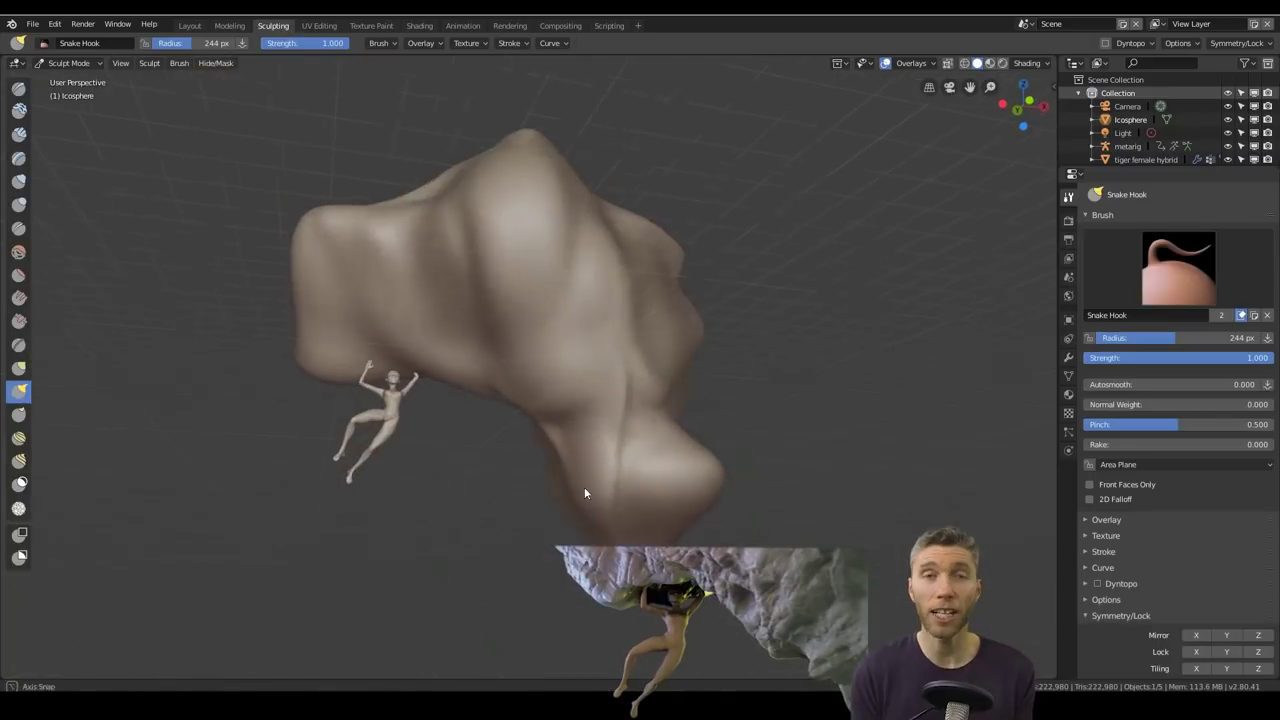
pyautogui.scroll(4, 415, 390)
pyautogui.moveTo(472, 347)
pyautogui.mouseDown(button='middle')
pyautogui.moveTo(177, 275)
pyautogui.moveTo(560, 358)
pyautogui.moveTo(653, 420)
pyautogui.moveTo(692, 495)
pyautogui.moveTo(686, 218)
pyautogui.moveTo(564, 498)
pyautogui.mouseUp(button='middle')
pyautogui.scroll(2, 177, 275)
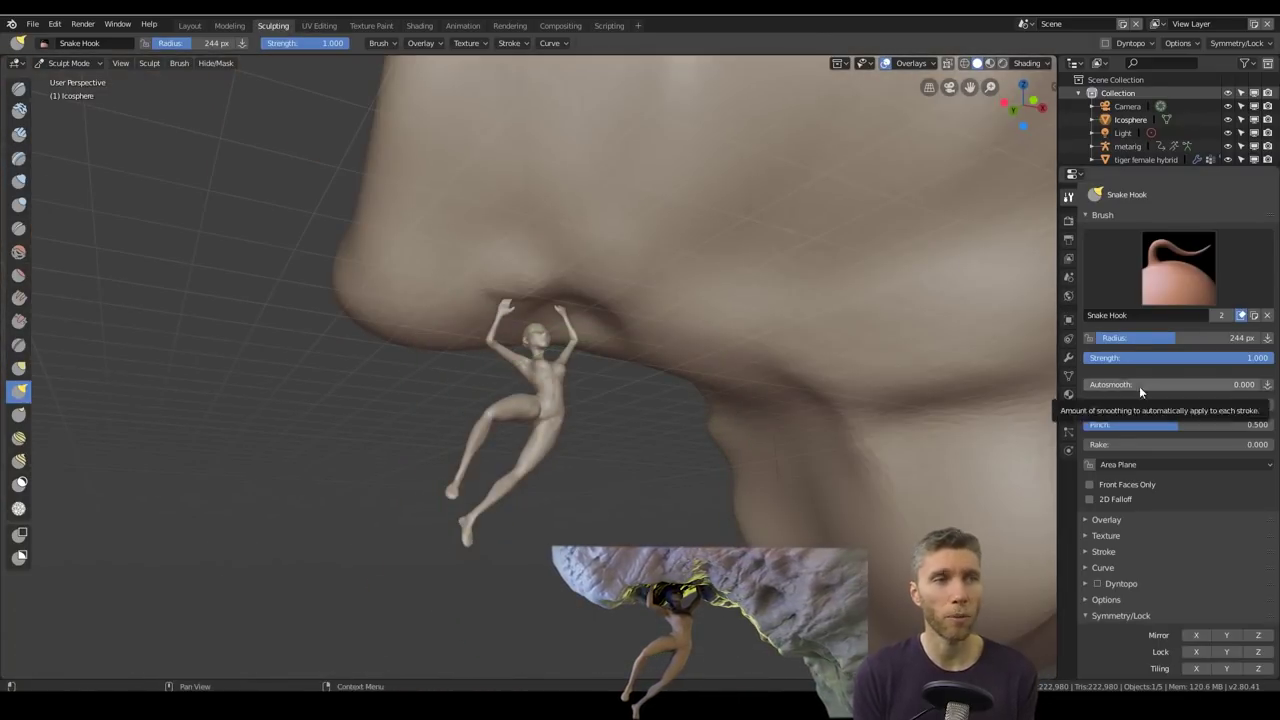
pyautogui.press('x')
pyautogui.moveTo(1059, 161); pyautogui.dragTo(967, 163)
pyautogui.moveTo(969, 169); pyautogui.dragTo(1124, 180)
pyautogui.click(1136, 413)
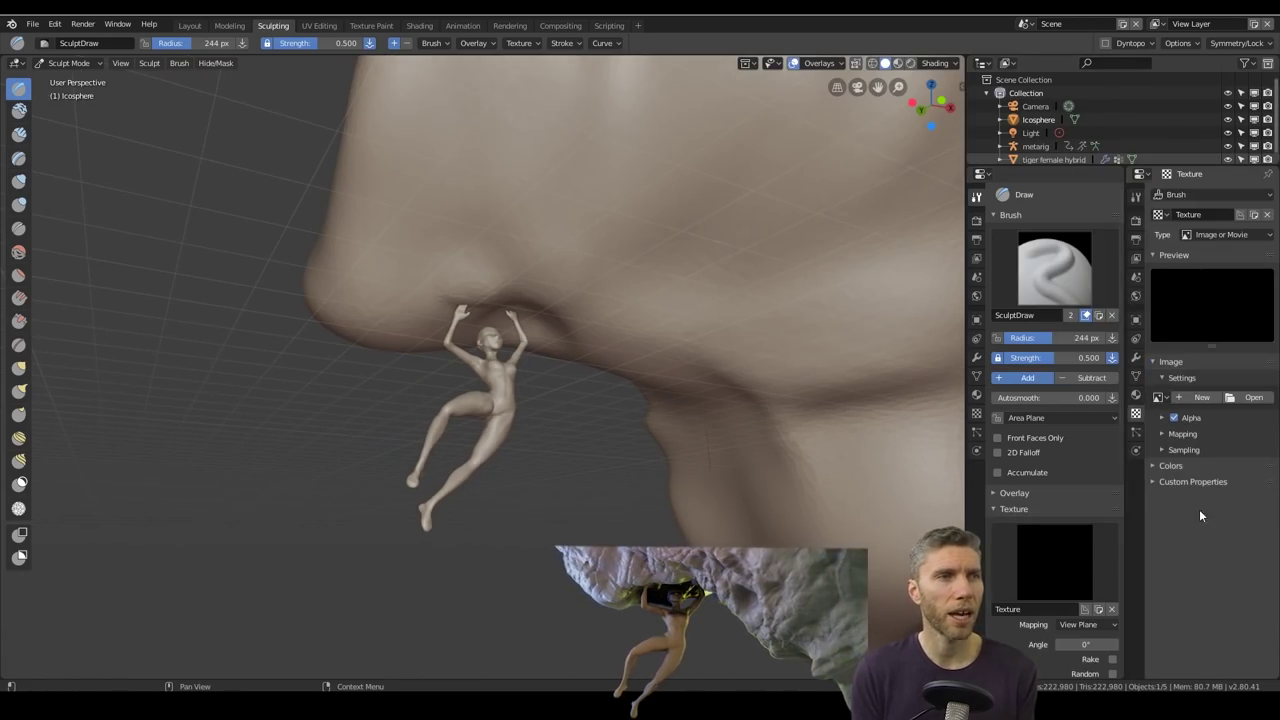
# Step: Load a rock alpha image from the brushes folder into the Draw brush's texture
pyautogui.click(1246, 397)
pyautogui.press('Escape')
pyautogui.click(1246, 397)
pyautogui.click(70, 423)
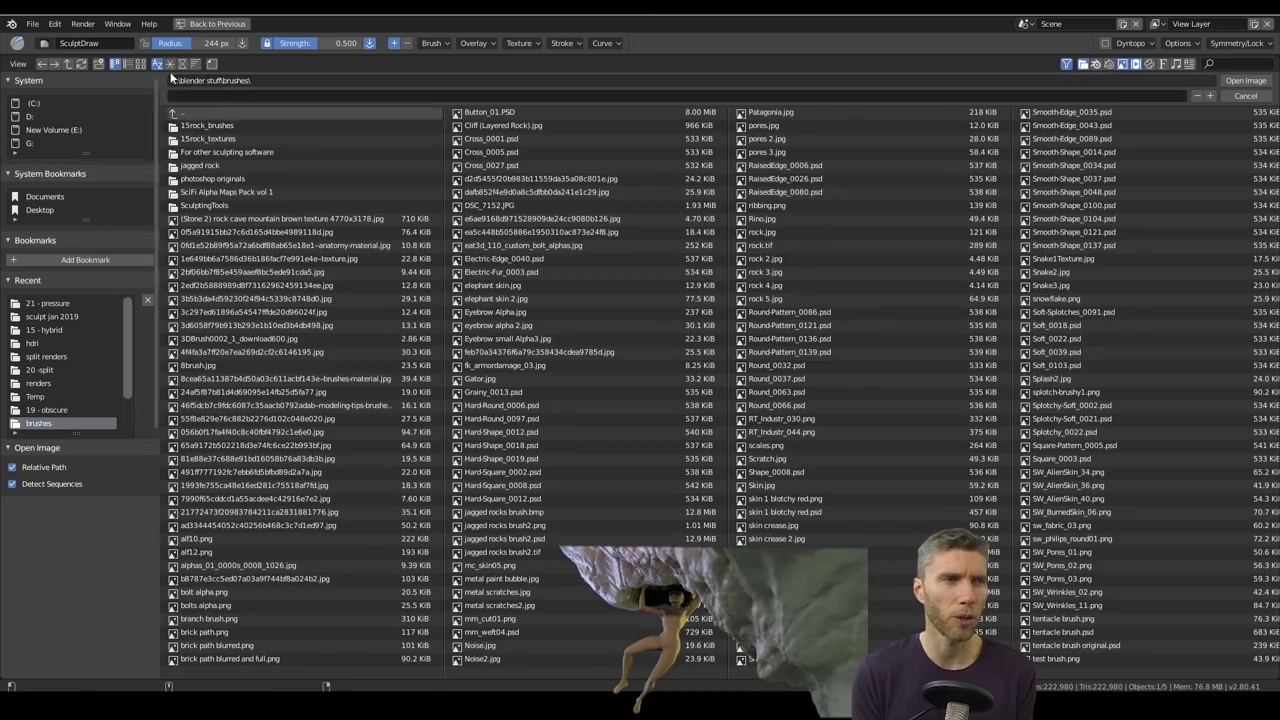
pyautogui.click(141, 64)
pyautogui.moveTo(1276, 140); pyautogui.dragTo(1276, 580)
pyautogui.click(1246, 80)
# Step: Sculpt textured rock detail across the overhang and base with the Draw brush
pyautogui.moveTo(530, 185); pyautogui.dragTo(575, 222)
pyautogui.scroll(-4, 762, 229)
pyautogui.moveTo(762, 229)
pyautogui.mouseDown(button='middle')
pyautogui.moveTo(490, 307)
pyautogui.moveTo(645, 247)
pyautogui.moveTo(558, 152)
pyautogui.moveTo(439, 403)
pyautogui.moveTo(686, 351)
pyautogui.mouseUp(button='middle')
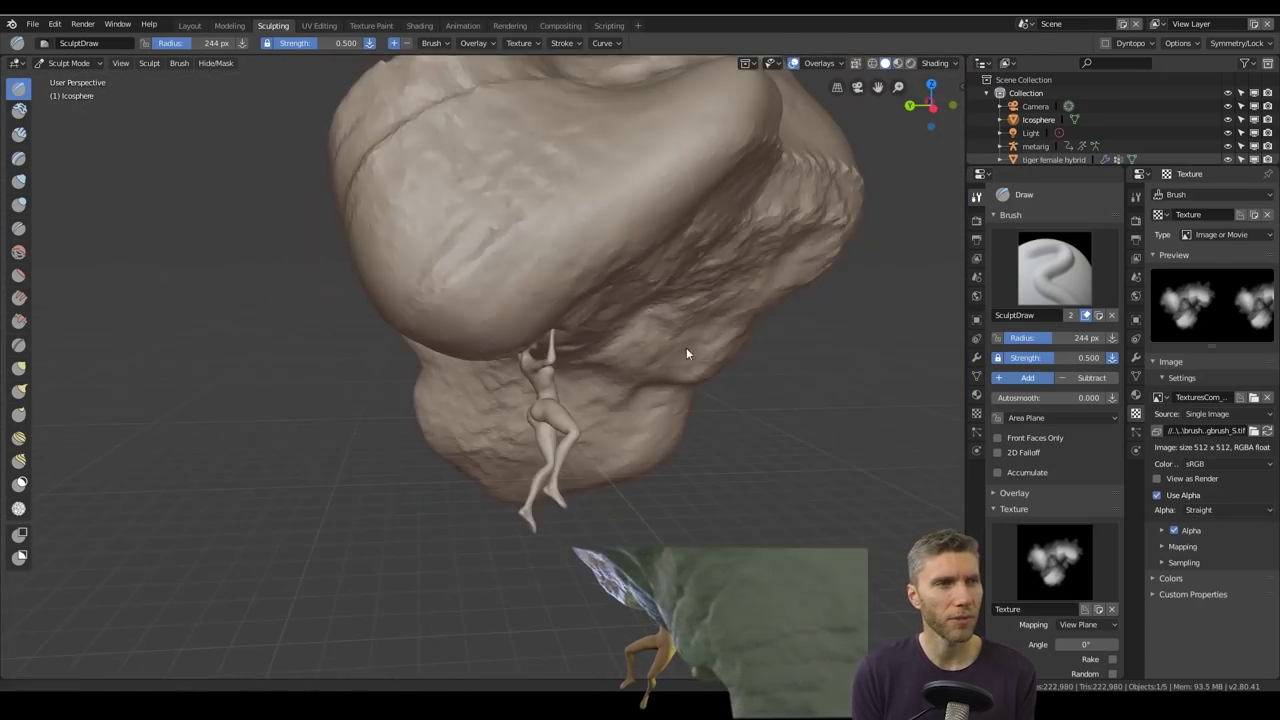
pyautogui.scroll(5, 610, 240)
pyautogui.moveTo(534, 134)
pyautogui.keyDown('shift'); pyautogui.mouseDown(button='middle')
pyautogui.moveTo(550, 319)
pyautogui.moveTo(494, 379)
pyautogui.moveTo(613, 331)
pyautogui.moveTo(704, 249)
pyautogui.moveTo(259, 508)
pyautogui.moveTo(343, 237)
pyautogui.moveTo(474, 140)
pyautogui.moveTo(566, 389)
pyautogui.mouseUp(button='middle'); pyautogui.keyUp('shift')
pyautogui.scroll(-5, 494, 379)
pyautogui.scroll(6, 530, 435)
# Step: In the Layout workspace, rotate the neck bone spine.005 by -5.24° and select the hand bone hand.L.002
pyautogui.moveTo(530, 435)
pyautogui.mouseDown(button='middle')
pyautogui.moveTo(640, 449)
pyautogui.moveTo(651, 423)
pyautogui.moveTo(789, 420)
pyautogui.moveTo(184, 16)
pyautogui.mouseUp(button='middle')
pyautogui.click(187, 24)
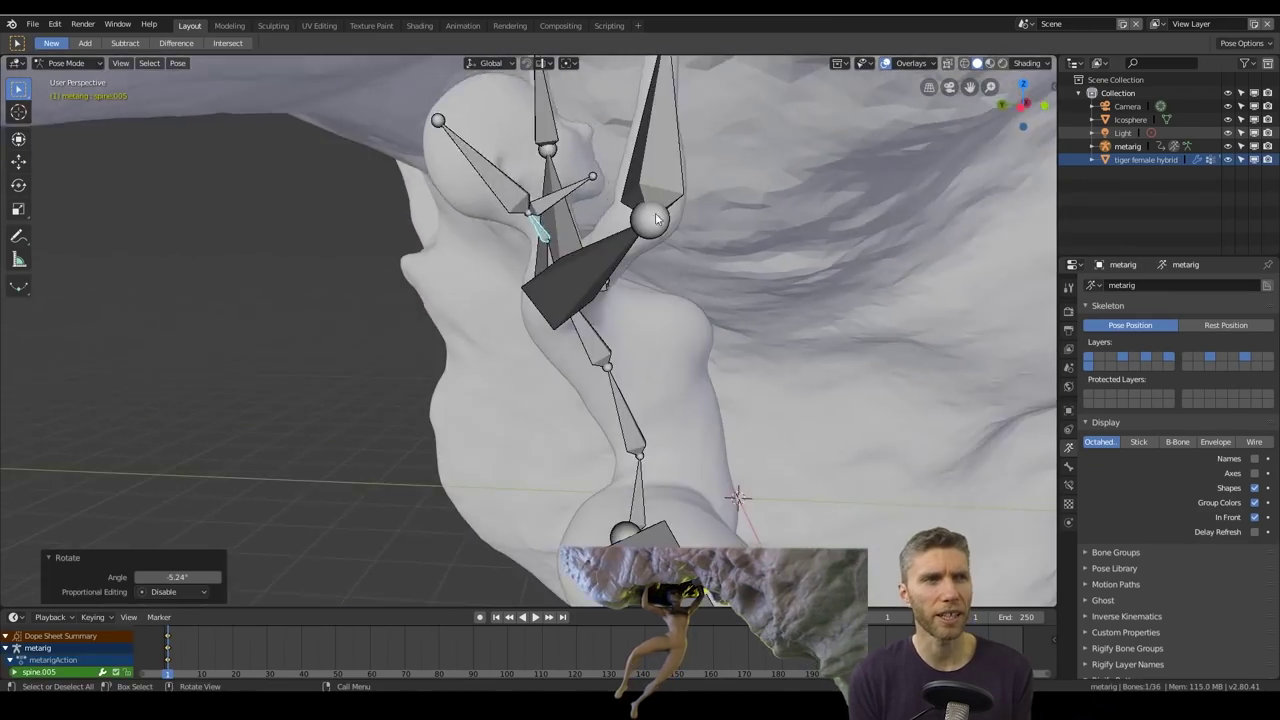
pyautogui.moveTo(655, 212); pyautogui.dragTo(539, 455, button='middle')
pyautogui.click(485, 246)
pyautogui.scroll(-2, 565, 486)
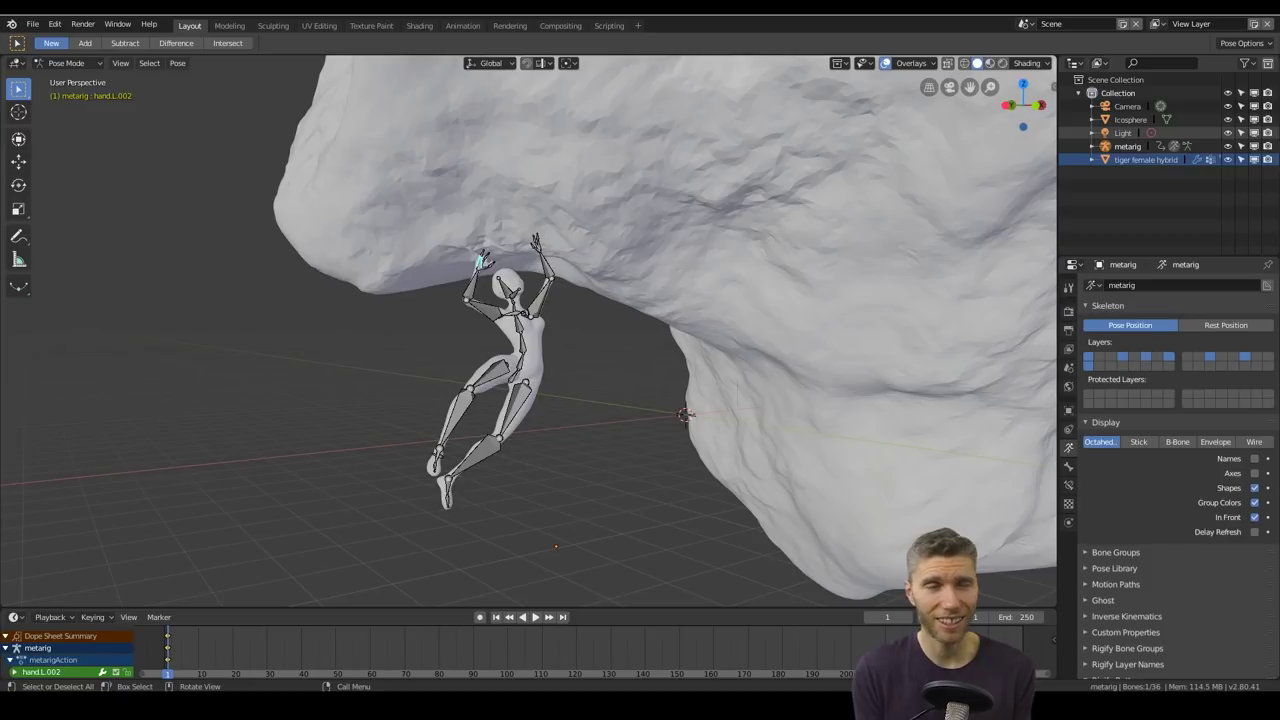
pyautogui.moveTo(634, 424); pyautogui.dragTo(638, 294, button='middle')
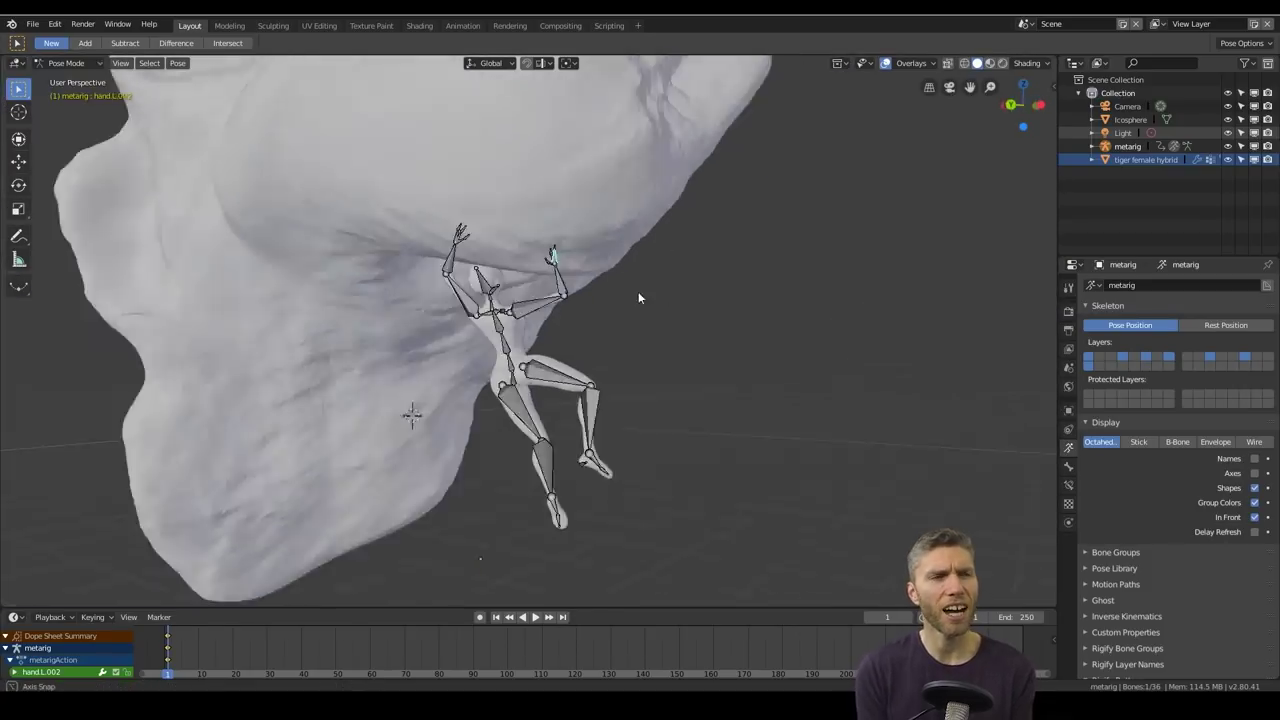
# Step: Check the hanging pose from the figure's other side and select all bones of the metarig
pyautogui.scroll(5, 700, 285)
pyautogui.moveTo(820, 270); pyautogui.dragTo(645, 338, button='middle')
pyautogui.scroll(-2, 645, 338)
pyautogui.click(554, 313)
pyautogui.moveTo(554, 313); pyautogui.dragTo(634, 310, button='middle')
pyautogui.press('a')
# Step: Save the scene as a Blender file in the "21 - pressure" folder
pyautogui.click(33, 24)
pyautogui.click(78, 145)
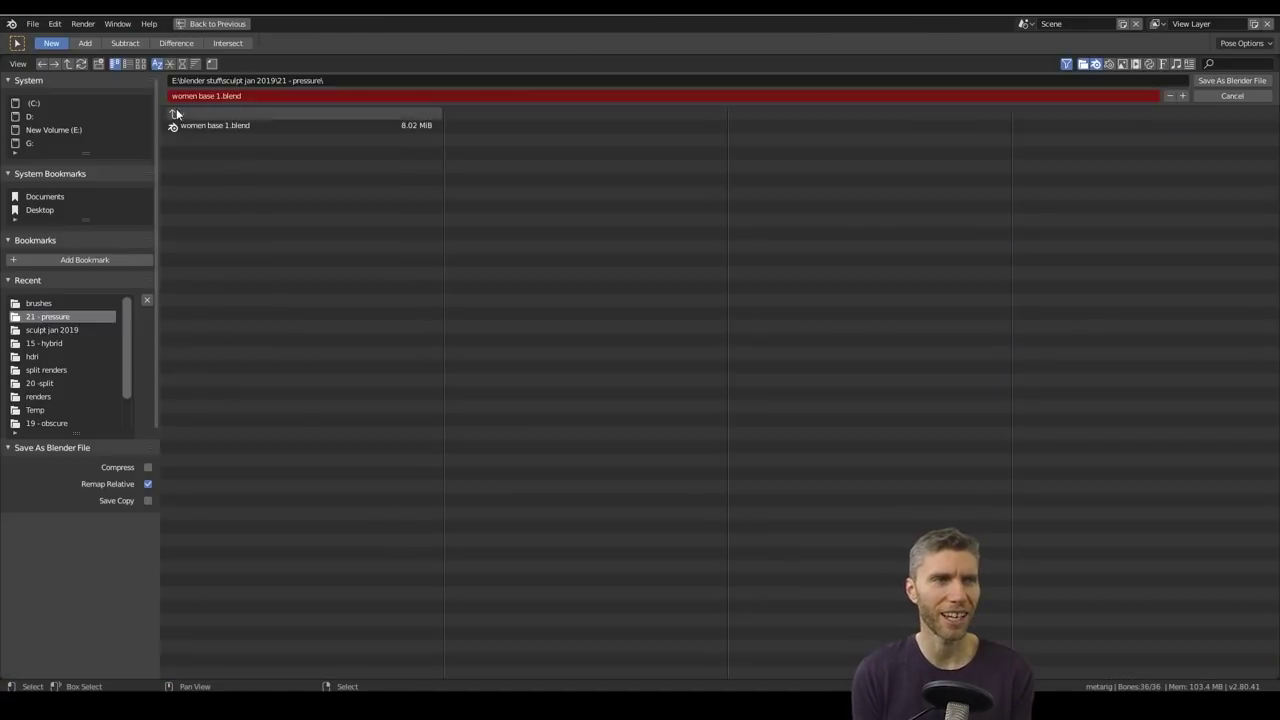
pyautogui.press('Return')
pyautogui.press('Return')
# Step: Deselect the bones, select the female figure and open its modifier settings
pyautogui.click(558, 269)
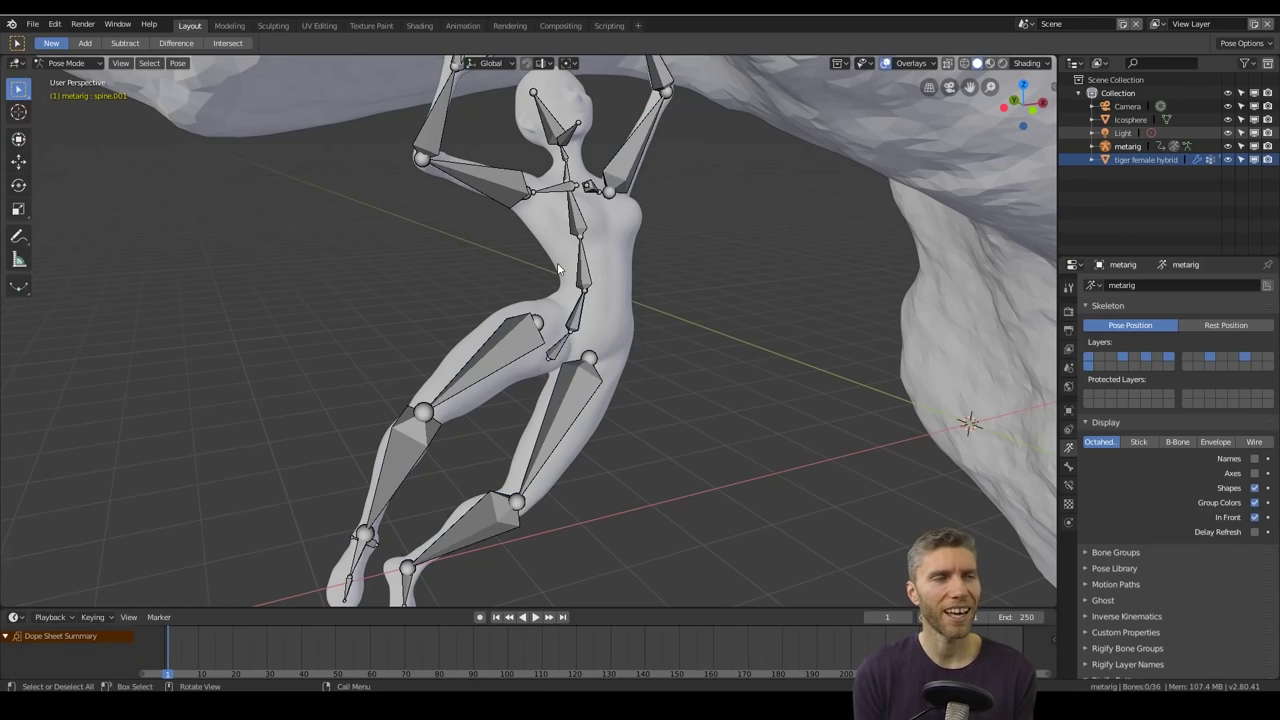
pyautogui.moveTo(558, 268); pyautogui.dragTo(811, 508, button='middle')
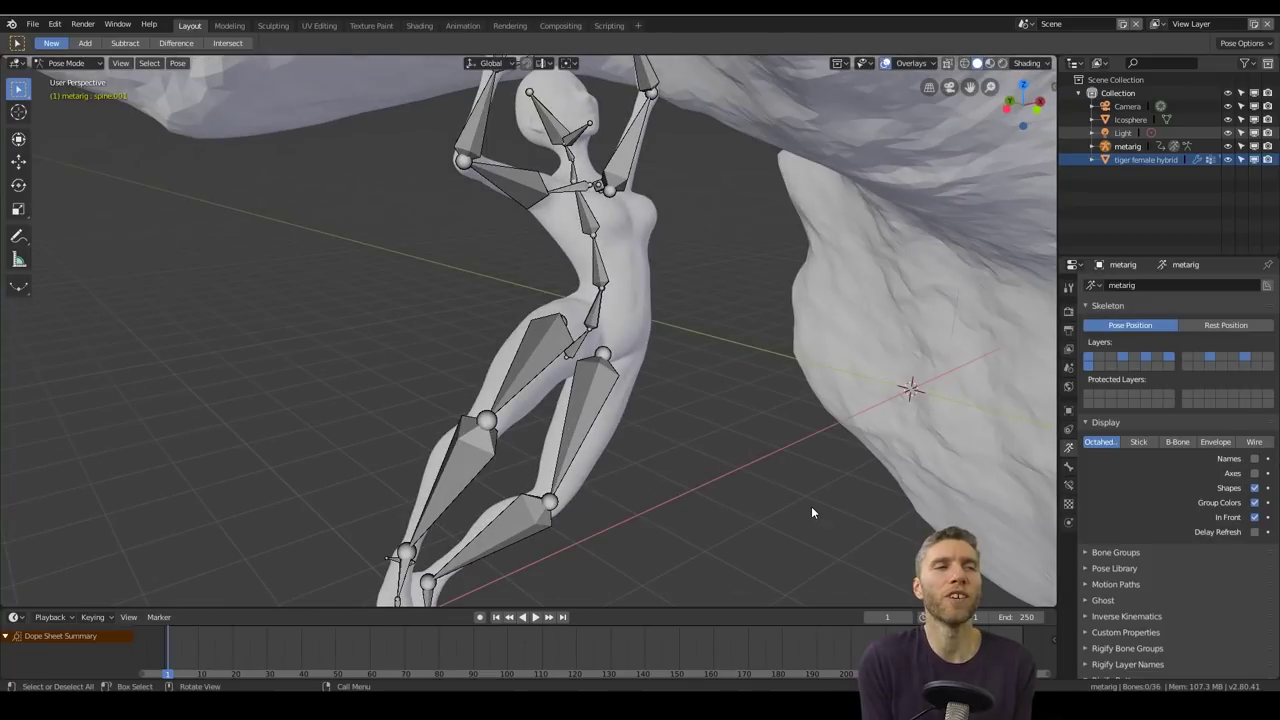
pyautogui.click(1069, 467)
pyautogui.click(472, 418)
pyautogui.click(1069, 448)
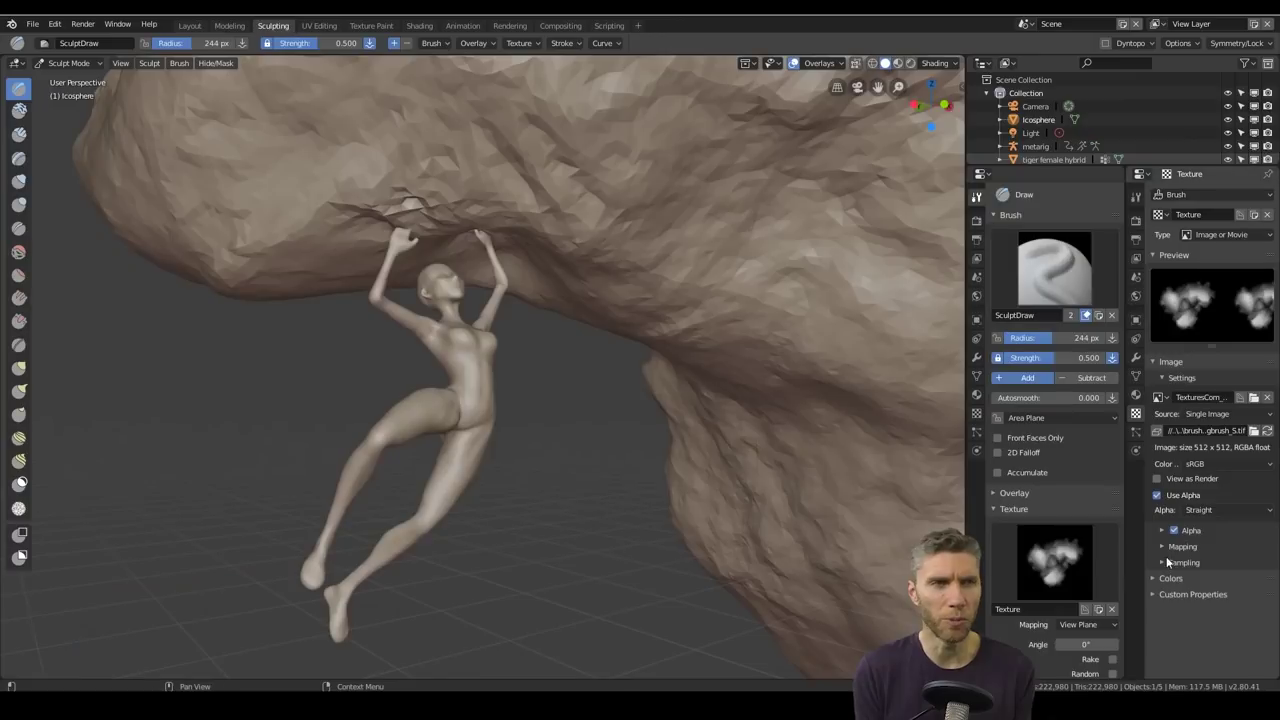
# Step: Enable Dyntopo for sculpting the rock and set its resolution to 10
pyautogui.scroll(-4, 1032, 370)
pyautogui.click(1032, 370)
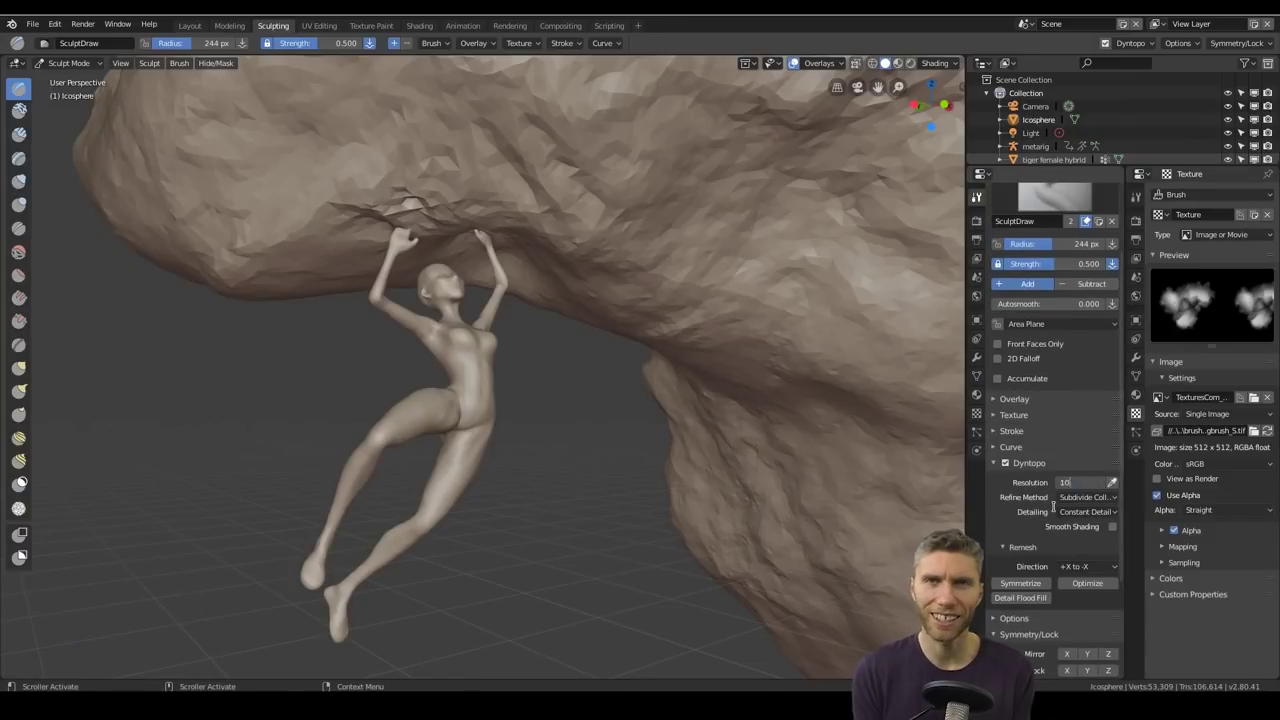
pyautogui.press('Return')
# Step: Sculpt rock detail above the figure's gripping hand with the Draw brush and remove the brush's texture
pyautogui.scroll(4, 348, 206)
pyautogui.moveTo(348, 206); pyautogui.dragTo(352, 285)
pyautogui.moveTo(372, 225); pyautogui.dragTo(412, 260, button='middle')
pyautogui.scroll(2, 412, 260)
pyautogui.moveTo(290, 170); pyautogui.dragTo(375, 260)
pyautogui.click(998, 416)
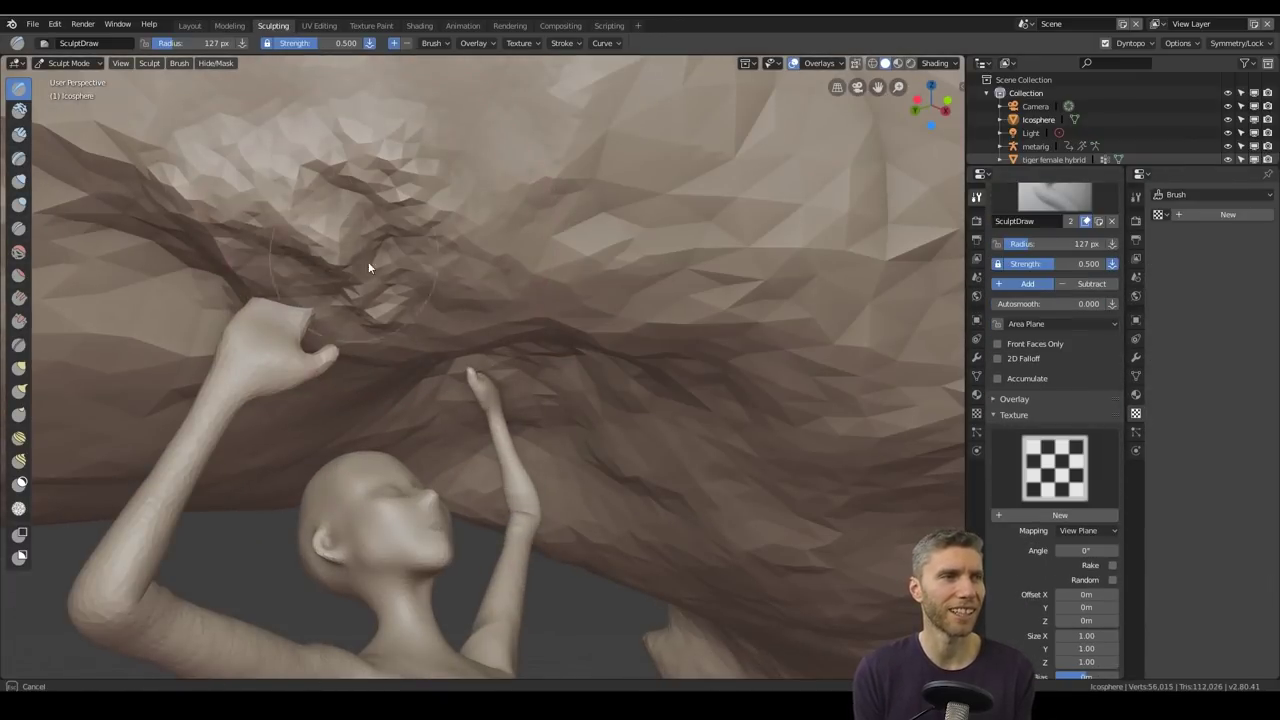
# Step: Sculpt rounded handhold folds in the rock around the figure's hands with the untextured Draw brush at 103 px
pyautogui.moveTo(369, 266)
pyautogui.mouseDown(button='middle')
pyautogui.moveTo(414, 263)
pyautogui.moveTo(523, 294)
pyautogui.moveTo(353, 328)
pyautogui.moveTo(460, 377)
pyautogui.moveTo(585, 333)
pyautogui.mouseUp(button='middle')
pyautogui.moveTo(291, 312)
pyautogui.mouseDown(button='middle')
pyautogui.moveTo(497, 106)
pyautogui.moveTo(586, 208)
pyautogui.moveTo(494, 276)
pyautogui.moveTo(595, 320)
pyautogui.moveTo(600, 356)
pyautogui.mouseUp(button='middle')
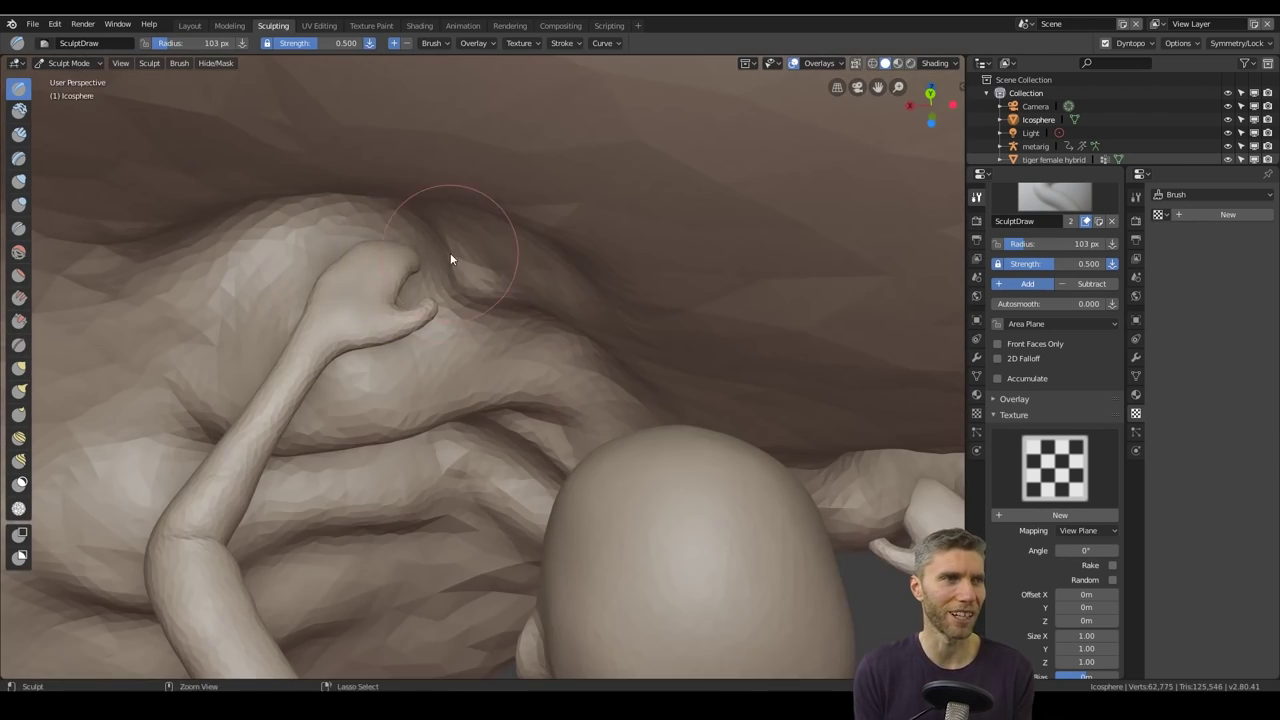
pyautogui.moveTo(450, 254); pyautogui.dragTo(424, 243)
pyautogui.moveTo(424, 243)
pyautogui.mouseDown(button='middle')
pyautogui.moveTo(468, 268)
pyautogui.moveTo(626, 538)
pyautogui.moveTo(677, 492)
pyautogui.moveTo(655, 405)
pyautogui.moveTo(674, 558)
pyautogui.mouseUp(button='middle')
pyautogui.scroll(-5, 626, 538)
pyautogui.scroll(5, 655, 405)
# Step: Extend the untextured Draw ridges and lumps across the underside of the overhang behind the figure
pyautogui.moveTo(780, 490); pyautogui.dragTo(725, 215)
pyautogui.moveTo(540, 235)
pyautogui.mouseDown()
pyautogui.moveTo(319, 325)
pyautogui.moveTo(400, 190)
pyautogui.mouseUp()
pyautogui.moveTo(400, 190)
pyautogui.mouseDown(button='middle')
pyautogui.moveTo(668, 441)
pyautogui.moveTo(762, 477)
pyautogui.moveTo(664, 364)
pyautogui.moveTo(780, 347)
pyautogui.mouseUp(button='middle')
pyautogui.moveTo(486, 367); pyautogui.dragTo(379, 175, button='middle')
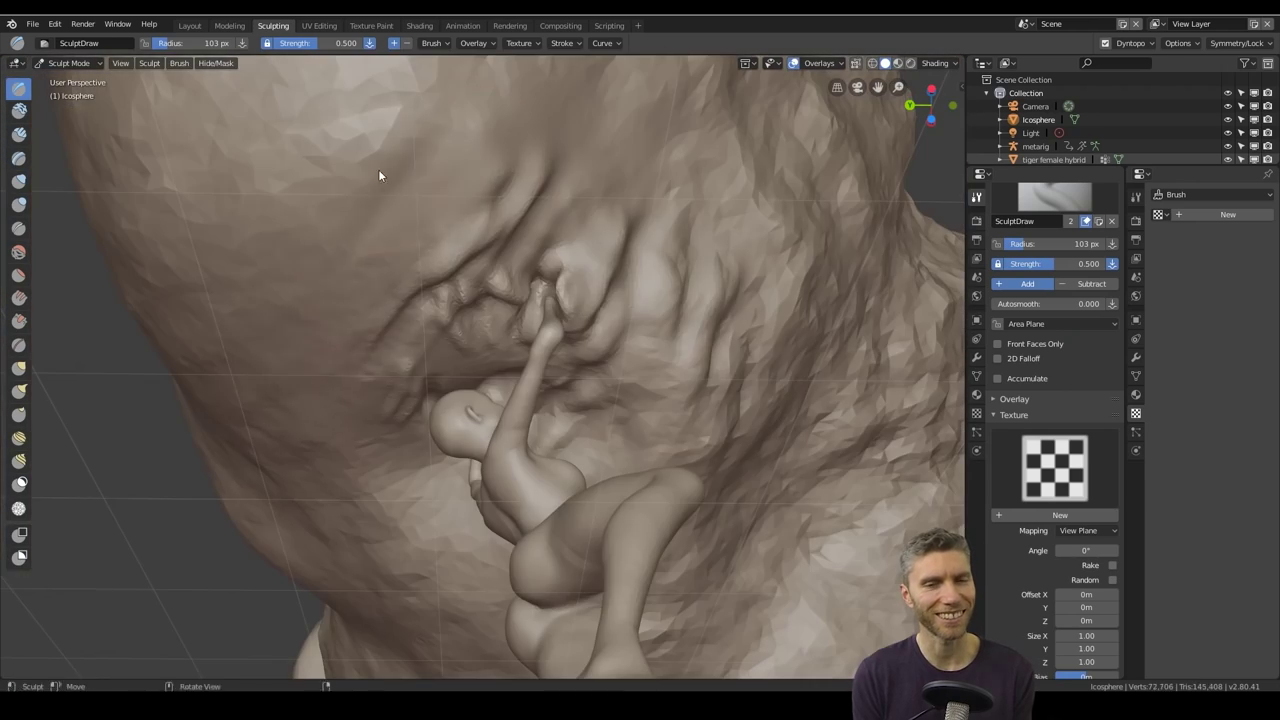
pyautogui.moveTo(756, 183); pyautogui.dragTo(282, 202, button='middle')
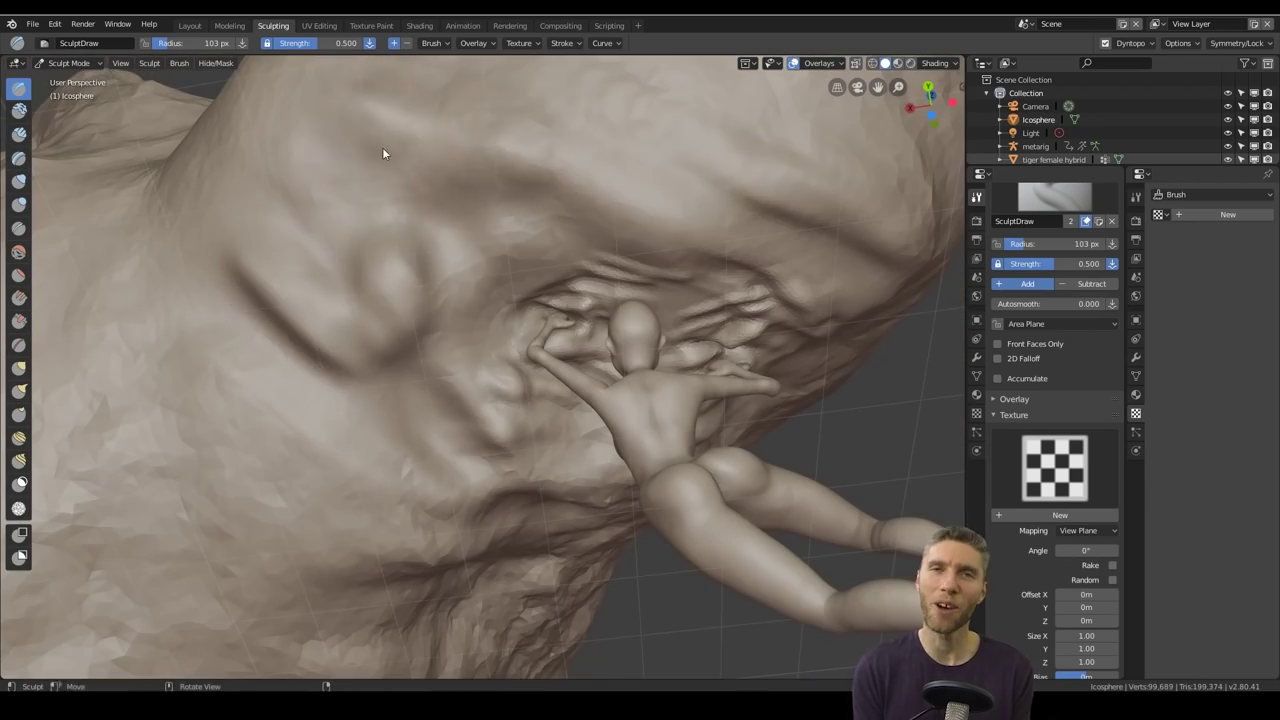
# Step: Sculpt broad ridges down the rock's side wall and base with the Draw brush at 82 px radius
pyautogui.moveTo(382, 153); pyautogui.dragTo(327, 257, button='middle')
pyautogui.scroll(-7, 586, 377)
pyautogui.moveTo(586, 377); pyautogui.dragTo(671, 457, button='middle')
pyautogui.scroll(-5, 581, 497)
pyautogui.scroll(8, 643, 483)
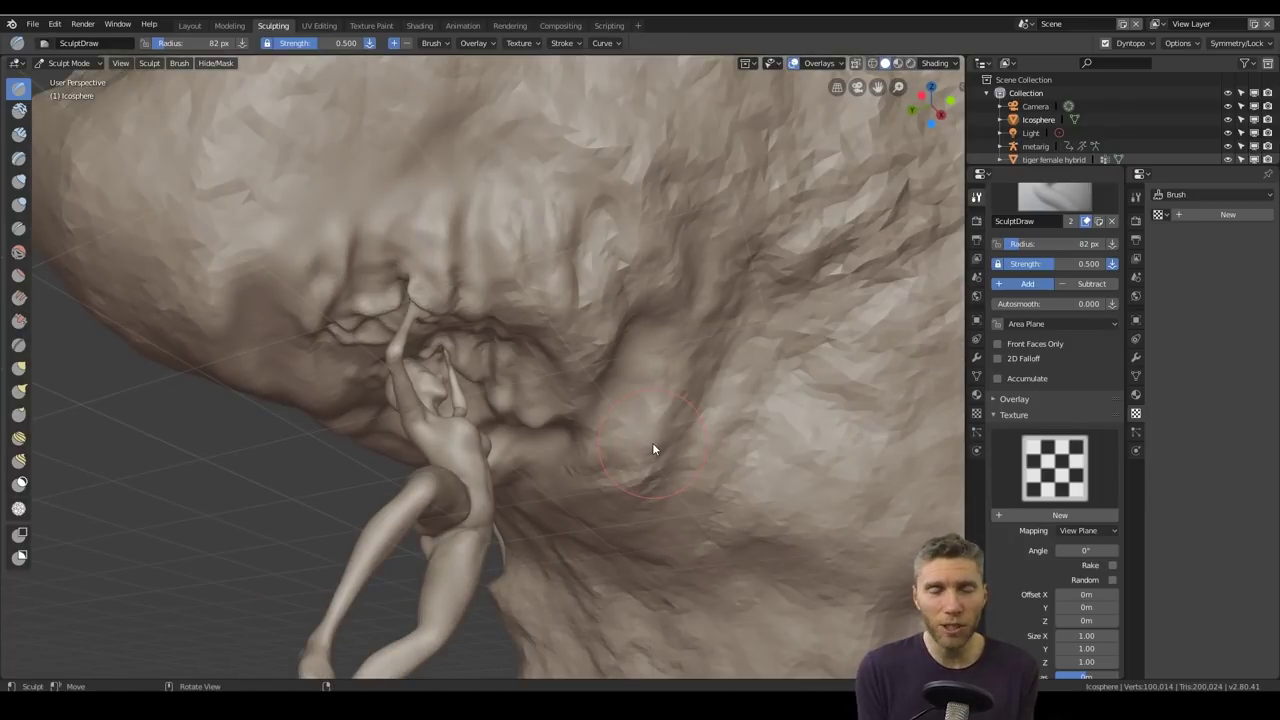
pyautogui.scroll(-8, 652, 449)
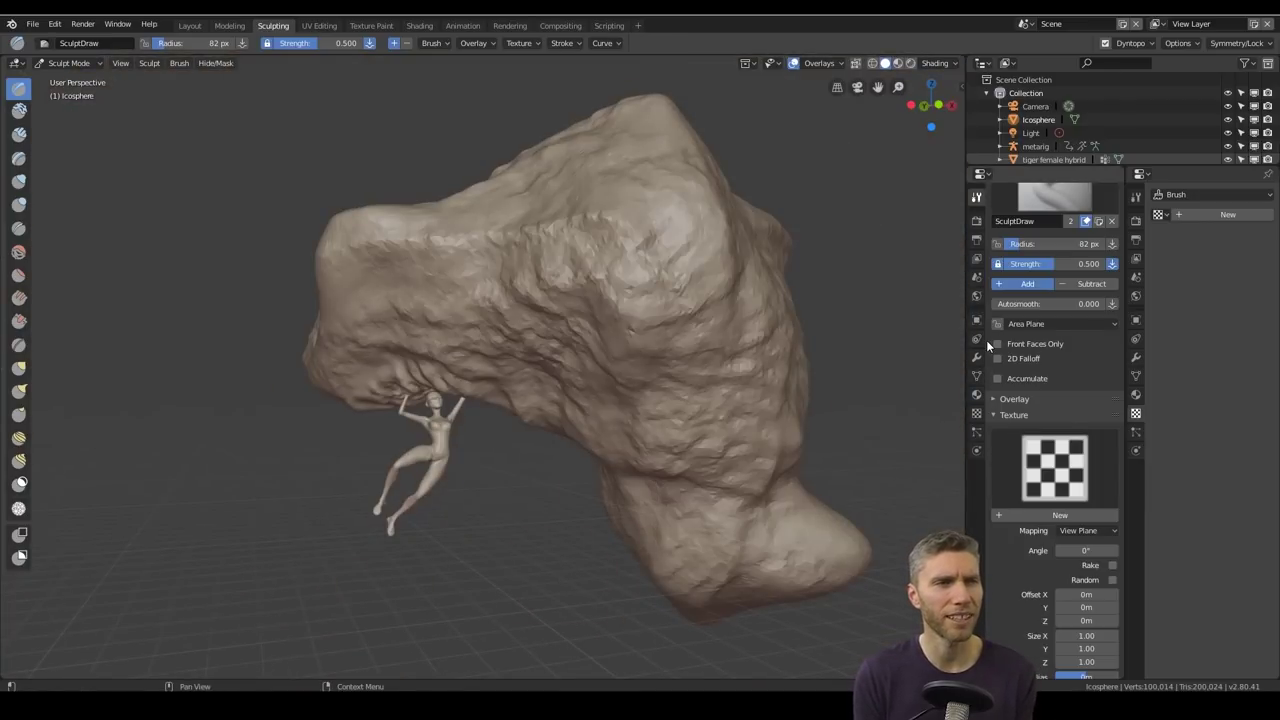
pyautogui.scroll(4, 541, 402)
pyautogui.moveTo(690, 385)
pyautogui.mouseDown(button='middle')
pyautogui.moveTo(541, 402)
pyautogui.moveTo(671, 423)
pyautogui.moveTo(600, 350)
pyautogui.mouseUp(button='middle')
pyautogui.scroll(3, 600, 410)
pyautogui.moveTo(480, 460); pyautogui.dragTo(555, 328)
pyautogui.moveTo(555, 328); pyautogui.dragTo(620, 350, button='middle')
pyautogui.moveTo(780, 430); pyautogui.dragTo(475, 507)
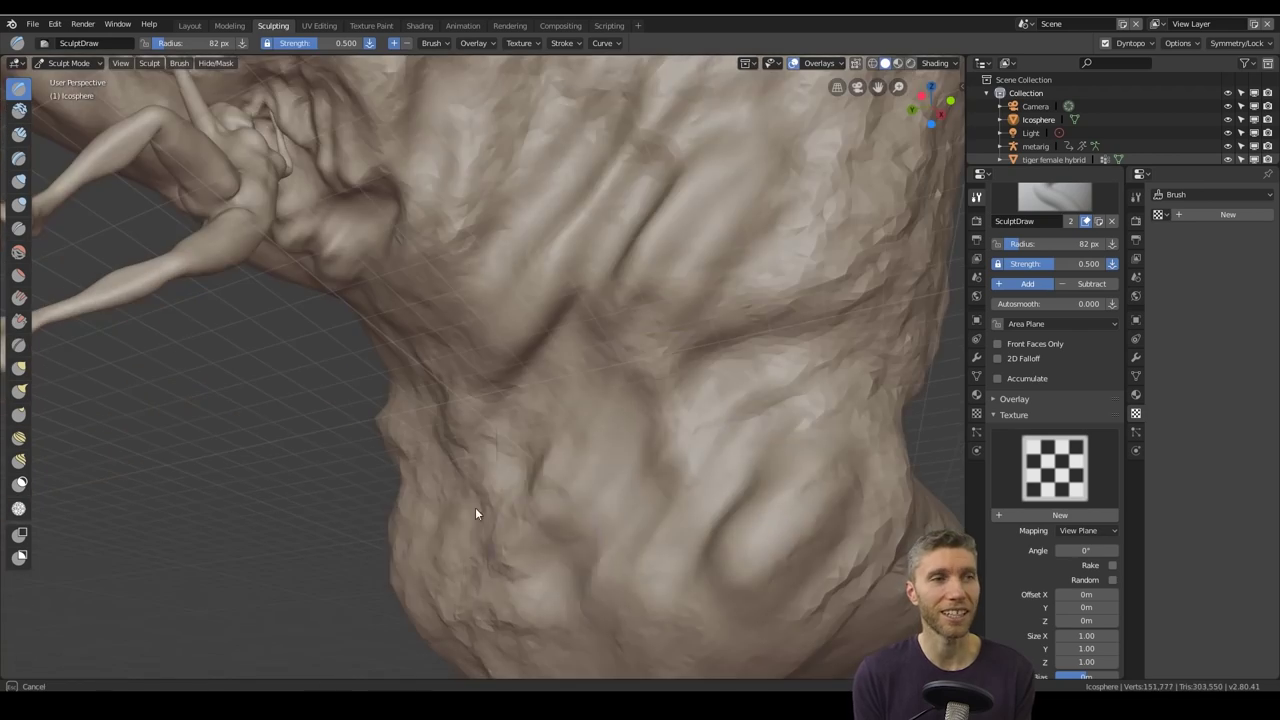
pyautogui.moveTo(475, 507)
pyautogui.mouseDown(button='middle')
pyautogui.moveTo(527, 413)
pyautogui.moveTo(520, 300)
pyautogui.mouseUp(button='middle')
pyautogui.moveTo(510, 245); pyautogui.dragTo(405, 357)
# Step: Assign the existing rock alpha texture to the Draw brush again
pyautogui.scroll(-8, 586, 371)
pyautogui.moveTo(405, 357)
pyautogui.mouseDown(button='middle')
pyautogui.moveTo(586, 371)
pyautogui.moveTo(640, 300)
pyautogui.mouseUp(button='middle')
pyautogui.scroll(5, 586, 371)
pyautogui.click(1064, 450)
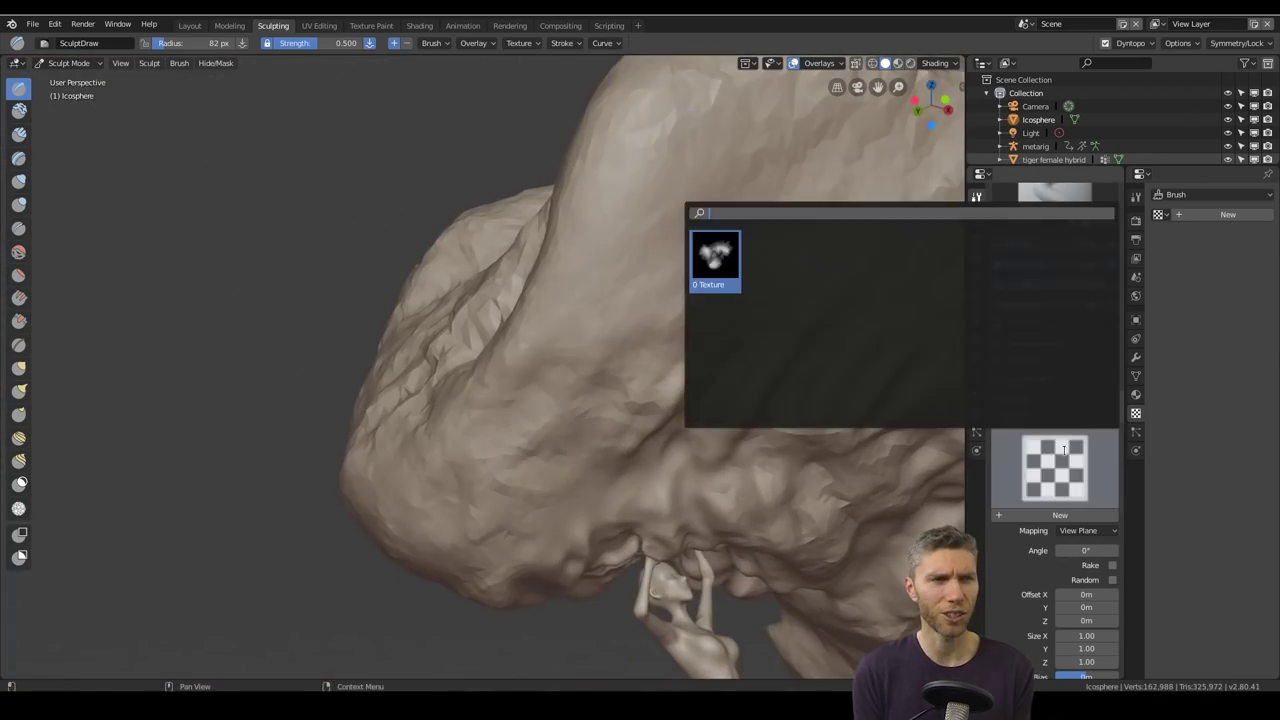
pyautogui.click(715, 260)
# Step: Sculpt textured rock detail onto the upper face of the overhang above the figure
pyautogui.scroll(2, 640, 380)
pyautogui.moveTo(640, 380); pyautogui.dragTo(580, 385, button='middle')
pyautogui.moveTo(697, 240); pyautogui.dragTo(528, 396)
pyautogui.moveTo(721, 350)
pyautogui.mouseDown(button='middle')
pyautogui.moveTo(580, 363)
pyautogui.moveTo(549, 491)
pyautogui.moveTo(534, 403)
pyautogui.moveTo(260, 450)
pyautogui.moveTo(665, 236)
pyautogui.mouseUp(button='middle')
# Step: Shape the overhang's face with the Crease brush at strength 0.250
pyautogui.hotkey('shift', 'c')
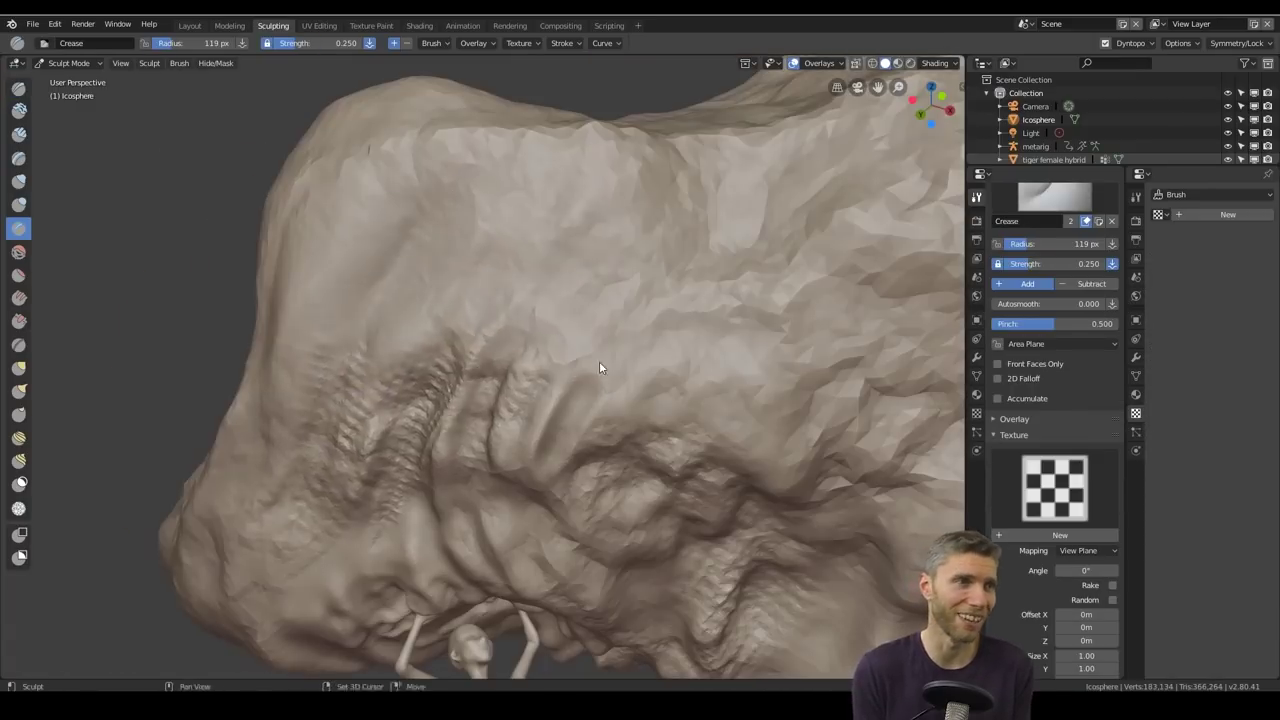
pyautogui.moveTo(600, 366); pyautogui.dragTo(590, 385, button='middle')
pyautogui.moveTo(590, 385); pyautogui.dragTo(635, 318)
pyautogui.scroll(-6, 560, 358)
pyautogui.scroll(5, 565, 430)
pyautogui.moveTo(600, 370); pyautogui.dragTo(630, 235)
pyautogui.moveTo(630, 235)
pyautogui.keyDown('shift'); pyautogui.mouseDown(button='middle')
pyautogui.moveTo(583, 155)
pyautogui.moveTo(574, 283)
pyautogui.moveTo(820, 254)
pyautogui.moveTo(880, 383)
pyautogui.moveTo(309, 349)
pyautogui.mouseUp(button='middle'); pyautogui.keyUp('shift')
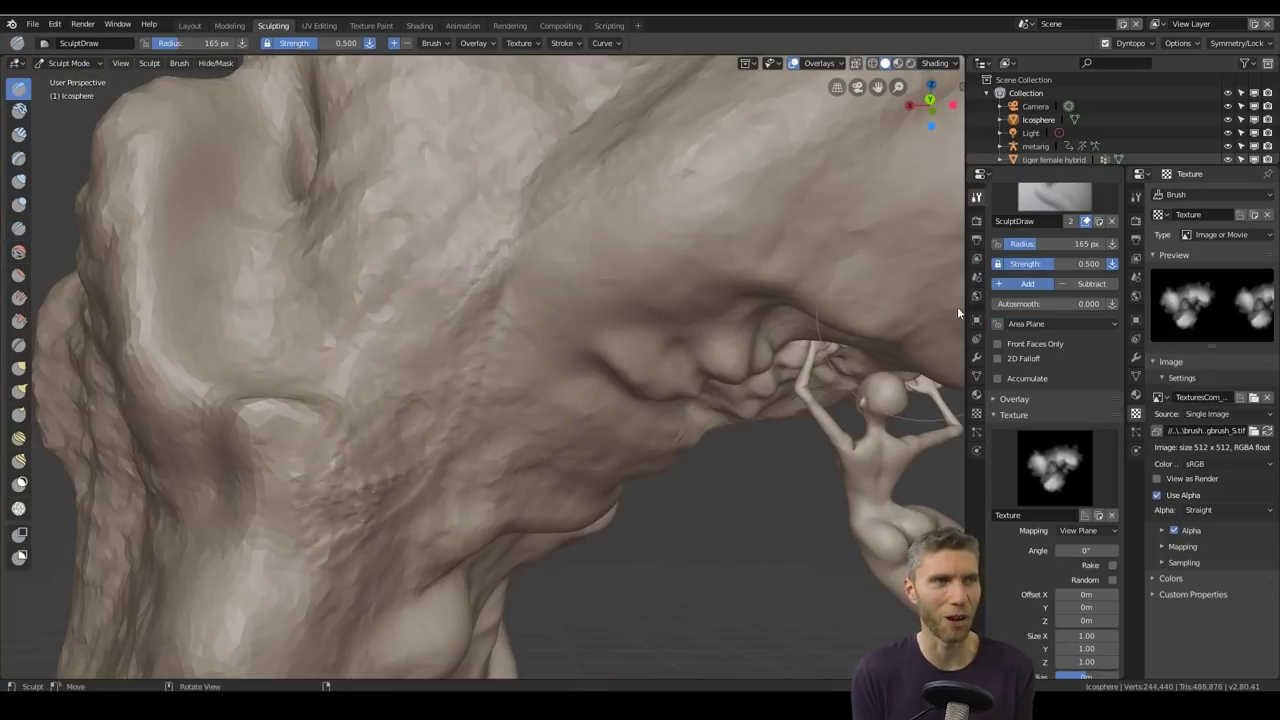
# Step: Sculpt large textured forms on the back of the rock with the Draw brush at 290 px and strength 1.000
pyautogui.moveTo(520, 300); pyautogui.dragTo(346, 514)
pyautogui.moveTo(346, 514)
pyautogui.mouseDown(button='middle')
pyautogui.moveTo(528, 371)
pyautogui.moveTo(439, 403)
pyautogui.moveTo(442, 393)
pyautogui.moveTo(396, 462)
pyautogui.moveTo(669, 381)
pyautogui.moveTo(419, 336)
pyautogui.moveTo(520, 497)
pyautogui.moveTo(640, 229)
pyautogui.moveTo(566, 260)
pyautogui.moveTo(538, 537)
pyautogui.moveTo(368, 157)
pyautogui.mouseUp(button='middle')
pyautogui.moveTo(579, 242); pyautogui.dragTo(614, 354, button='middle')
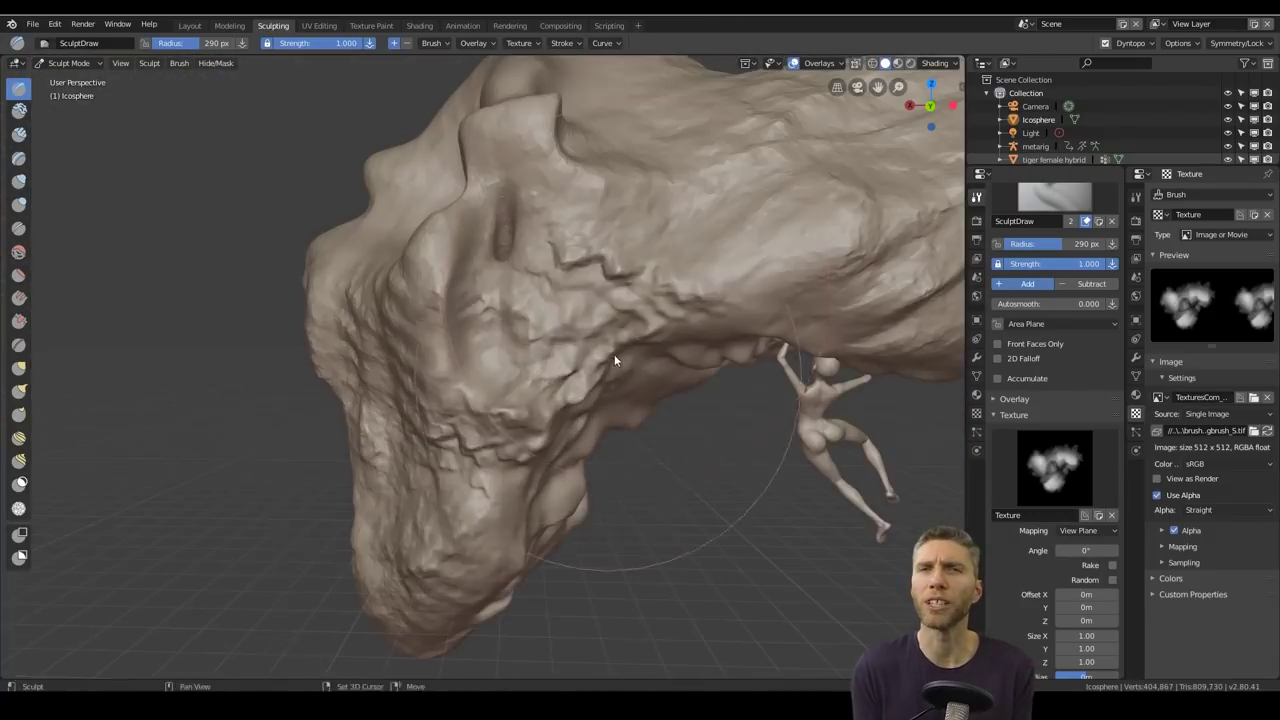
pyautogui.moveTo(381, 564)
pyautogui.mouseDown(button='middle')
pyautogui.moveTo(403, 348)
pyautogui.moveTo(517, 293)
pyautogui.moveTo(475, 412)
pyautogui.moveTo(539, 455)
pyautogui.mouseUp(button='middle')
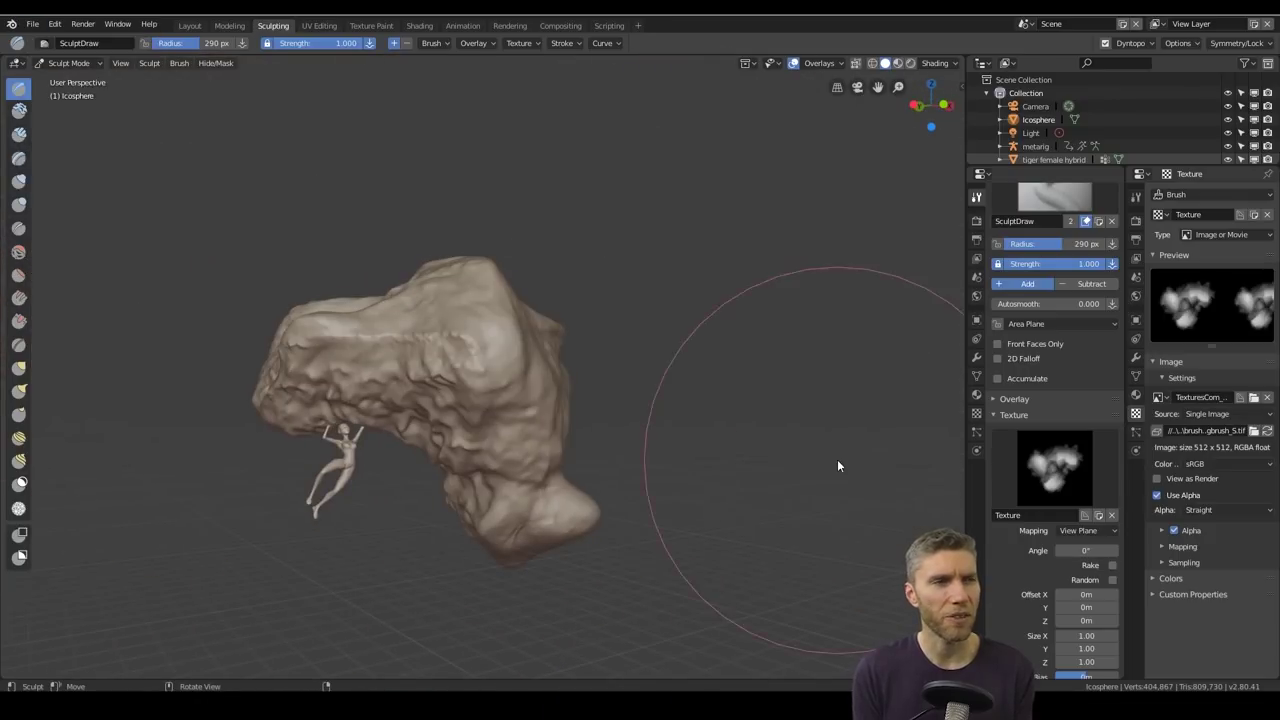
# Step: Append the Orb sculpt brushes from OrbBrushes.blend in the addons folder
pyautogui.click(33, 23)
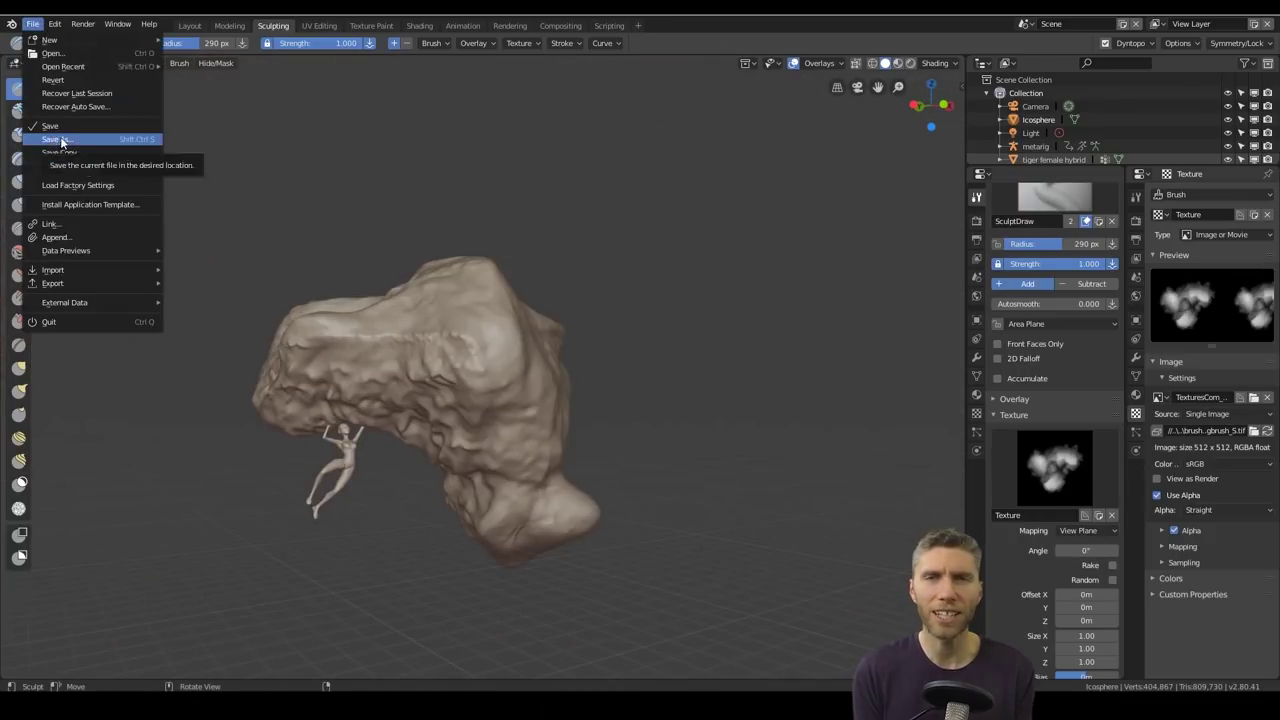
pyautogui.click(60, 137)
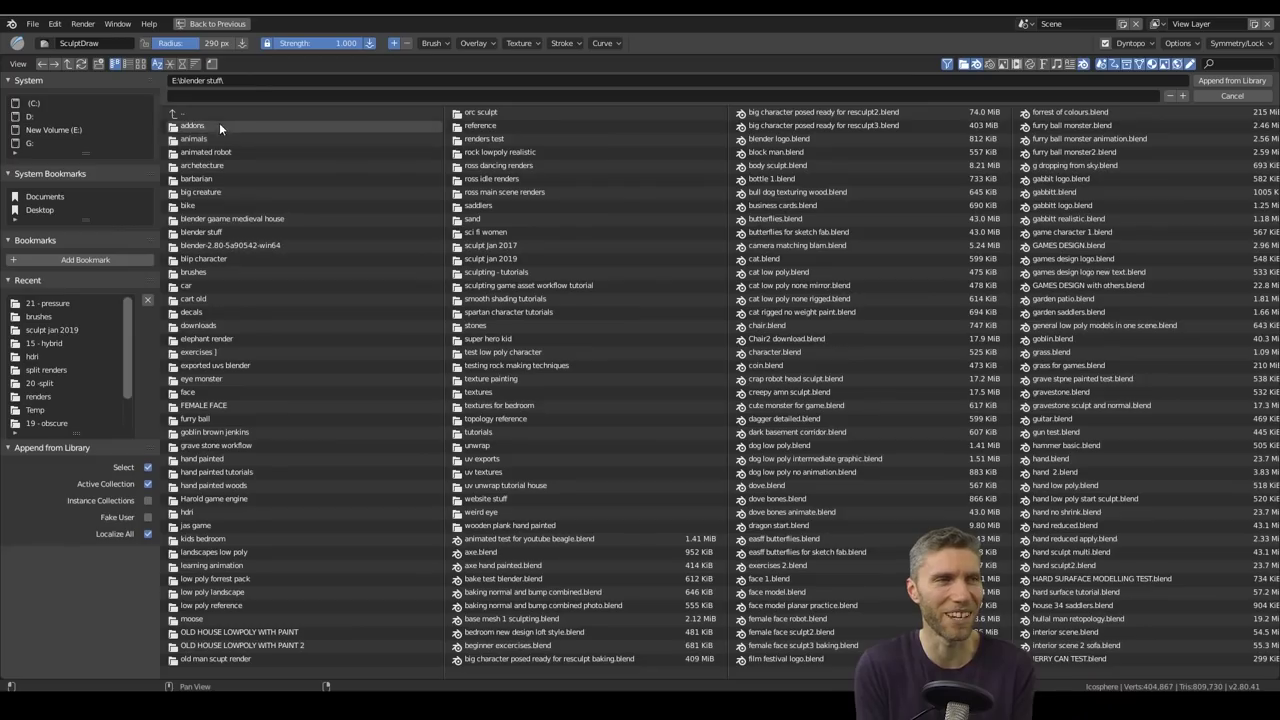
pyautogui.doubleClick(219, 125)
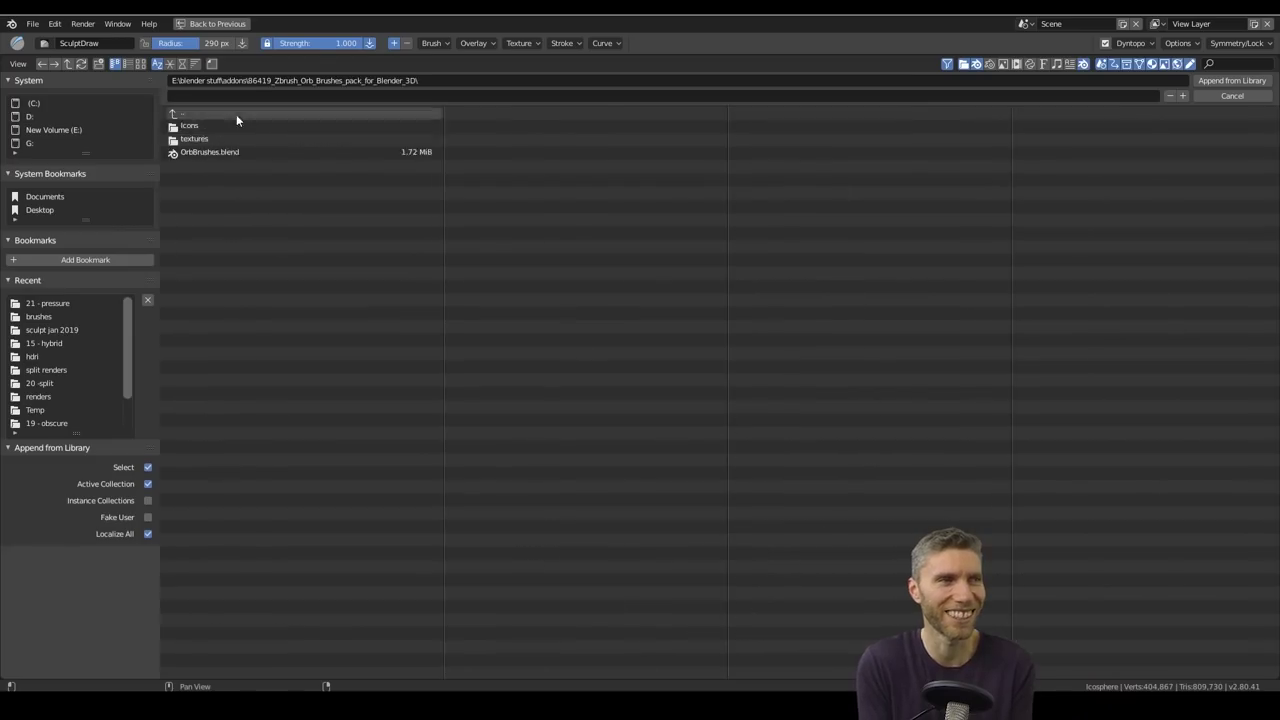
pyautogui.doubleClick(206, 152)
pyautogui.doubleClick(200, 179)
pyautogui.click(1238, 83)
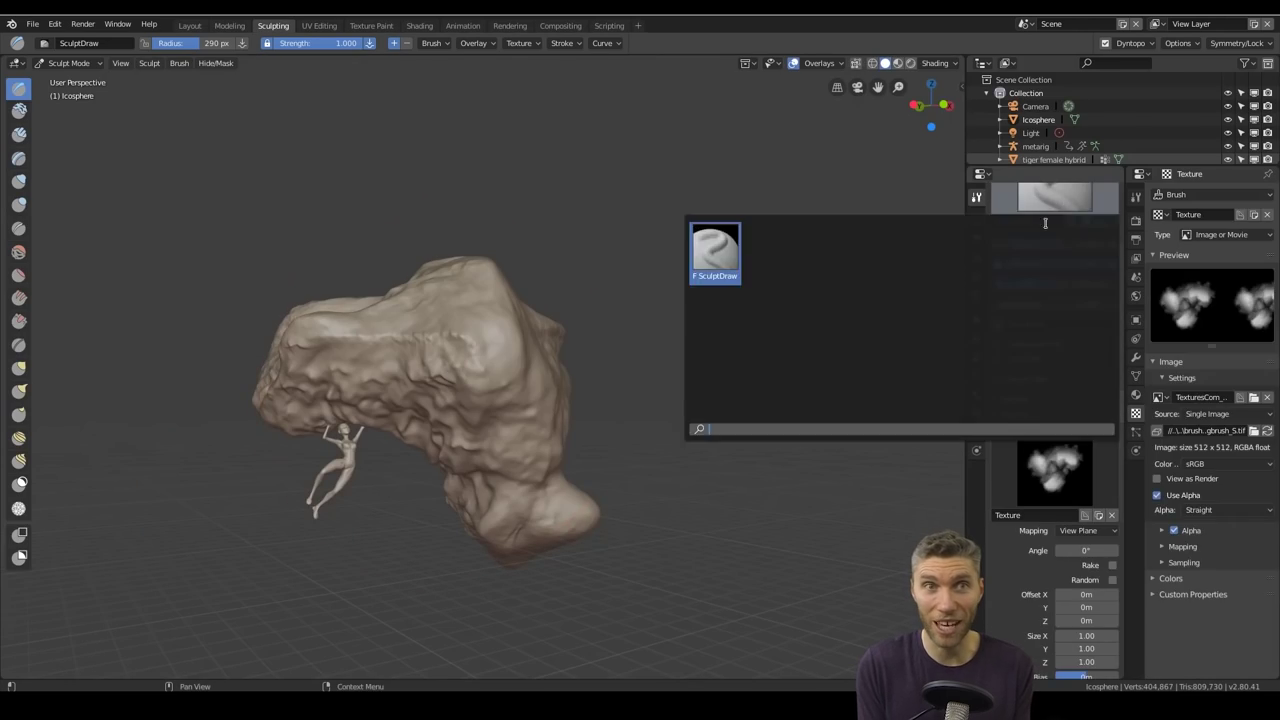
# Step: Flatten hard-edged planes into the back of the rock with the A|Orb_Flatten_Edge brush at strength 1.000
pyautogui.click(711, 251)
pyautogui.scroll(5, 656, 303)
pyautogui.moveTo(584, 317)
pyautogui.mouseDown(button='middle')
pyautogui.moveTo(513, 351)
pyautogui.moveTo(522, 452)
pyautogui.moveTo(444, 511)
pyautogui.mouseUp(button='middle')
pyautogui.moveTo(640, 300); pyautogui.dragTo(512, 431)
pyautogui.moveTo(512, 437)
pyautogui.mouseDown(button='middle')
pyautogui.moveTo(642, 391)
pyautogui.moveTo(545, 374)
pyautogui.moveTo(473, 273)
pyautogui.moveTo(606, 456)
pyautogui.moveTo(523, 527)
pyautogui.moveTo(471, 408)
pyautogui.moveTo(446, 194)
pyautogui.moveTo(766, 348)
pyautogui.moveTo(449, 389)
pyautogui.moveTo(363, 293)
pyautogui.moveTo(466, 240)
pyautogui.moveTo(420, 318)
pyautogui.mouseUp(button='middle')
pyautogui.moveTo(420, 318); pyautogui.dragTo(485, 182)
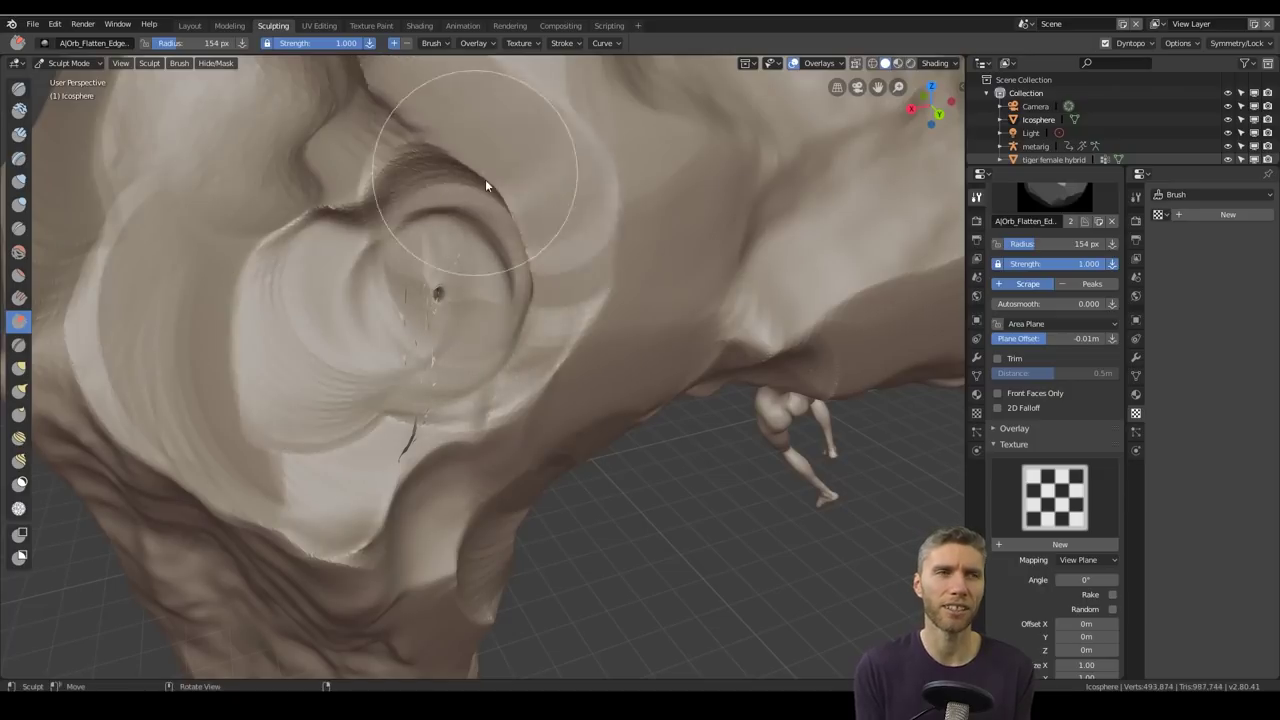
pyautogui.moveTo(485, 182); pyautogui.dragTo(440, 215, button='middle')
# Step: Dab the textured Draw brush onto the flattened area at the back of the rock
pyautogui.click(18, 89)
pyautogui.scroll(-5, 1060, 480)
pyautogui.click(395, 272)
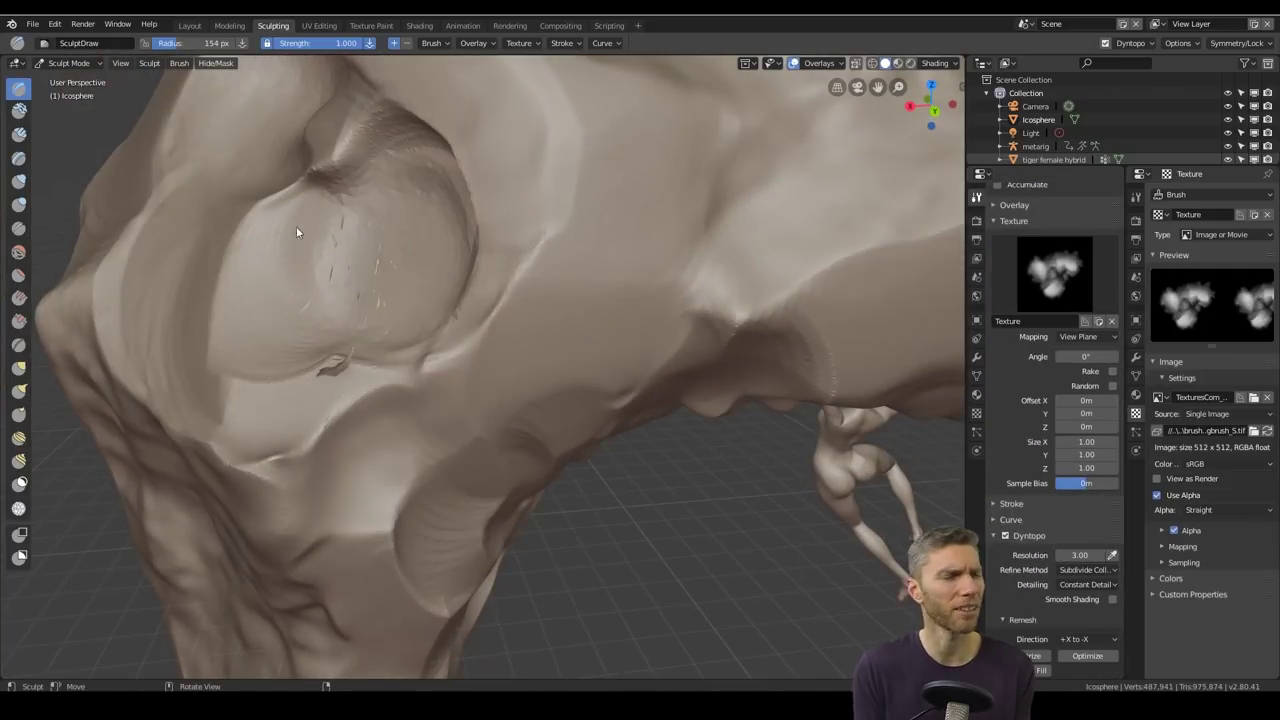
# Step: Flatten angular facets across the remaining rock surfaces with the A|Orb_Flatten_Edge brush
pyautogui.click(18, 321)
pyautogui.moveTo(350, 470); pyautogui.dragTo(372, 470, button='middle')
pyautogui.moveTo(372, 470); pyautogui.dragTo(406, 468)
pyautogui.moveTo(406, 468); pyautogui.dragTo(486, 428, button='middle')
pyautogui.moveTo(486, 428); pyautogui.dragTo(508, 417)
pyautogui.moveTo(508, 417)
pyautogui.mouseDown(button='middle')
pyautogui.moveTo(456, 538)
pyautogui.moveTo(389, 400)
pyautogui.moveTo(466, 309)
pyautogui.moveTo(423, 381)
pyautogui.moveTo(662, 415)
pyautogui.moveTo(632, 433)
pyautogui.moveTo(600, 349)
pyautogui.moveTo(651, 457)
pyautogui.moveTo(710, 462)
pyautogui.moveTo(752, 397)
pyautogui.moveTo(536, 506)
pyautogui.mouseUp(button='middle')
# Step: Flood fill the rock's detail at Dyntopo resolution 15 and turn Dyntopo off
pyautogui.click(33, 24)
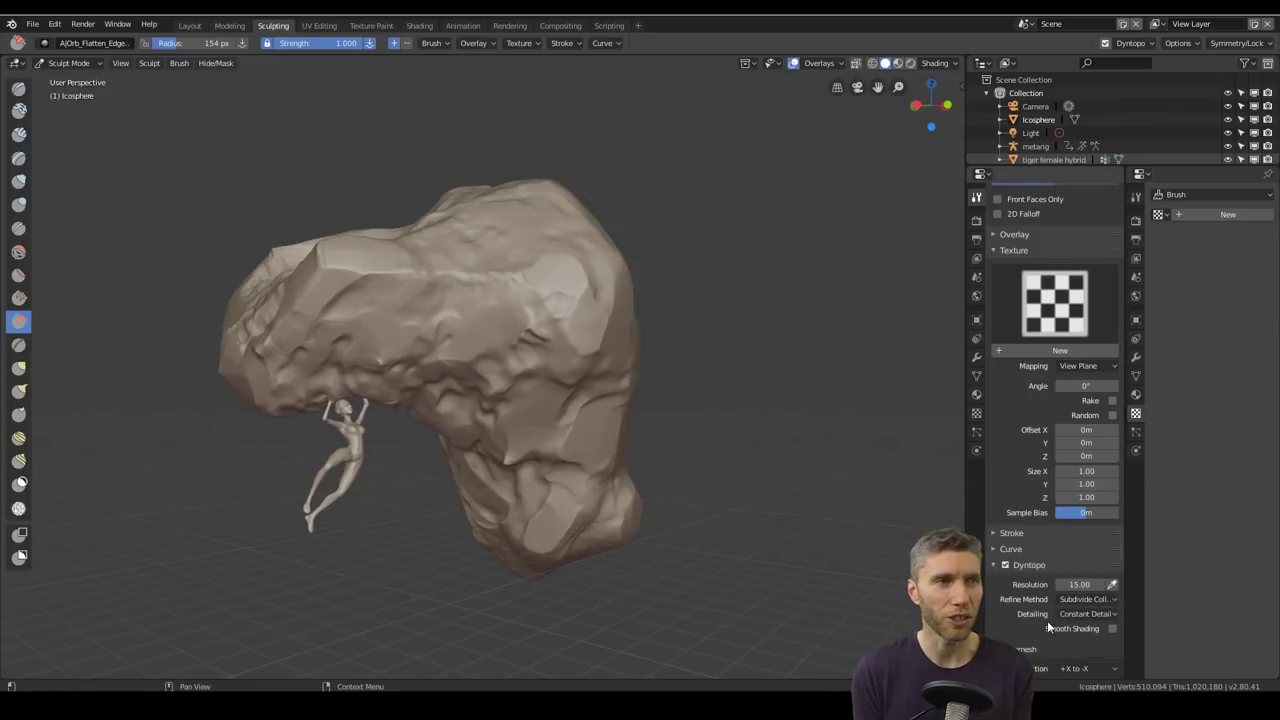
pyautogui.scroll(-1, 1047, 620)
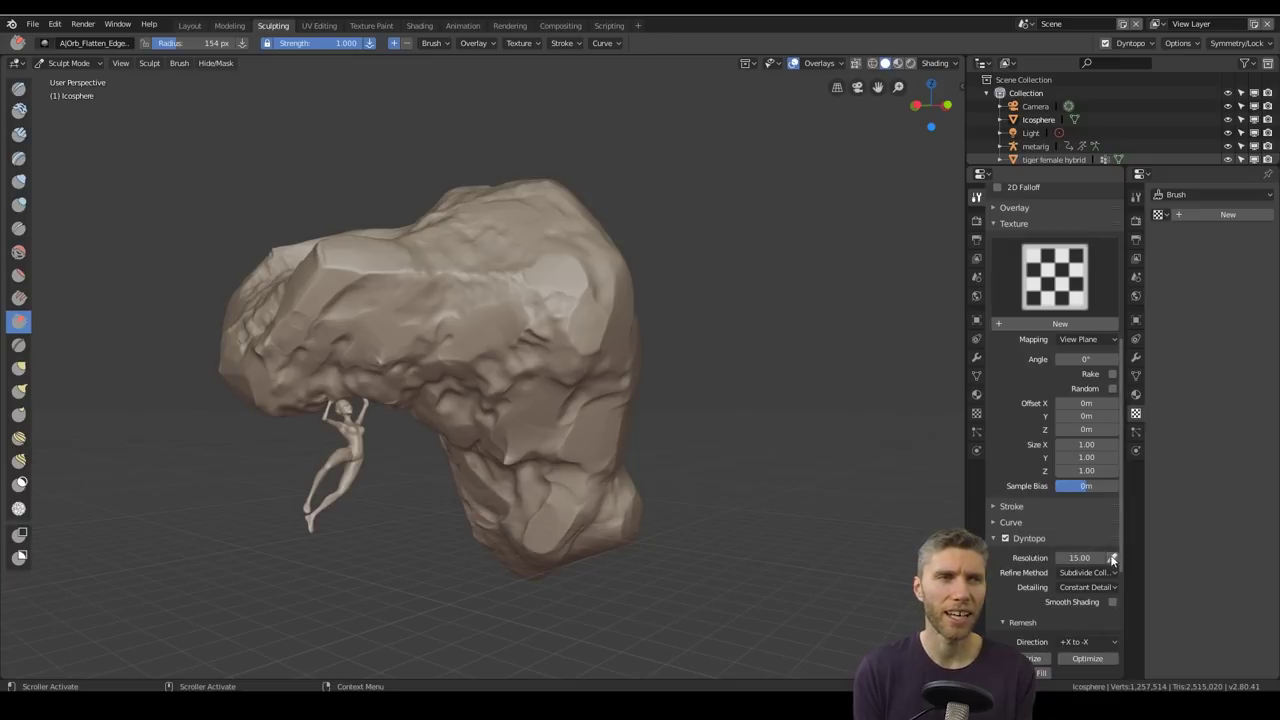
pyautogui.click(995, 539)
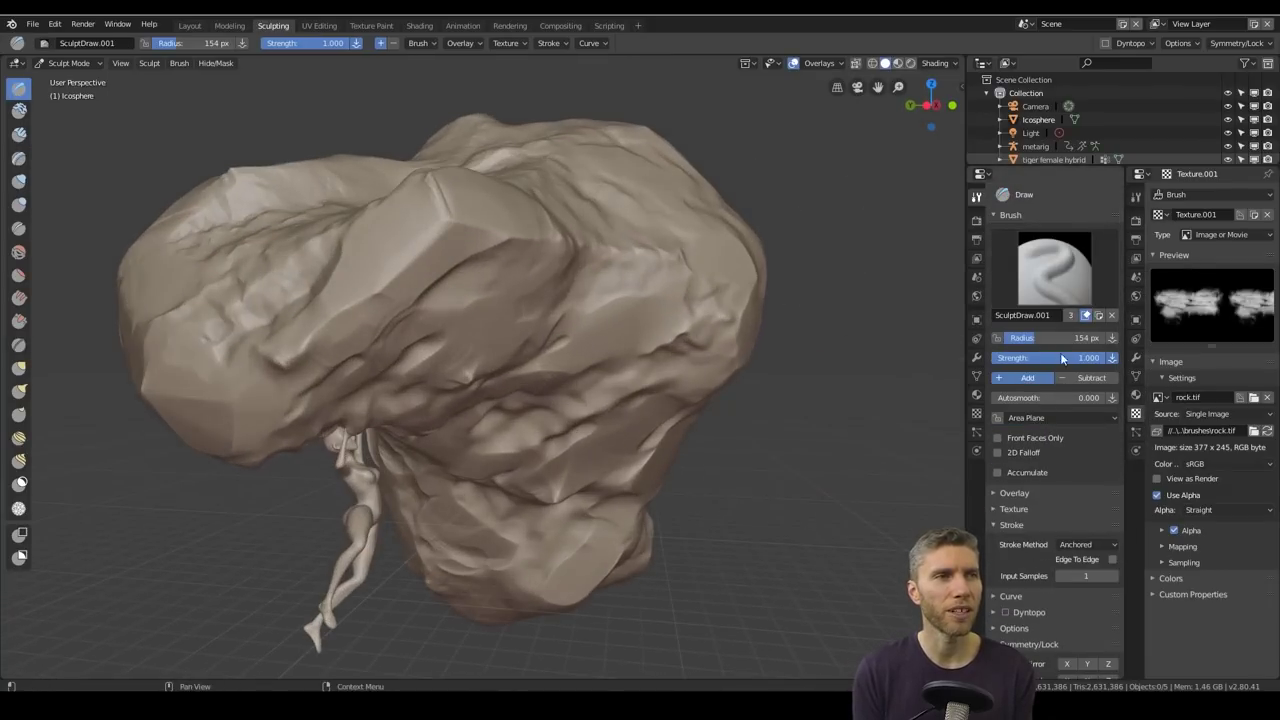
# Step: Stamp rock detail on the overhang using the SculptDraw.001 brush with rock.tif, Anchored stroke and strength 0.288
pyautogui.moveTo(435, 390); pyautogui.dragTo(636, 397, button='middle')
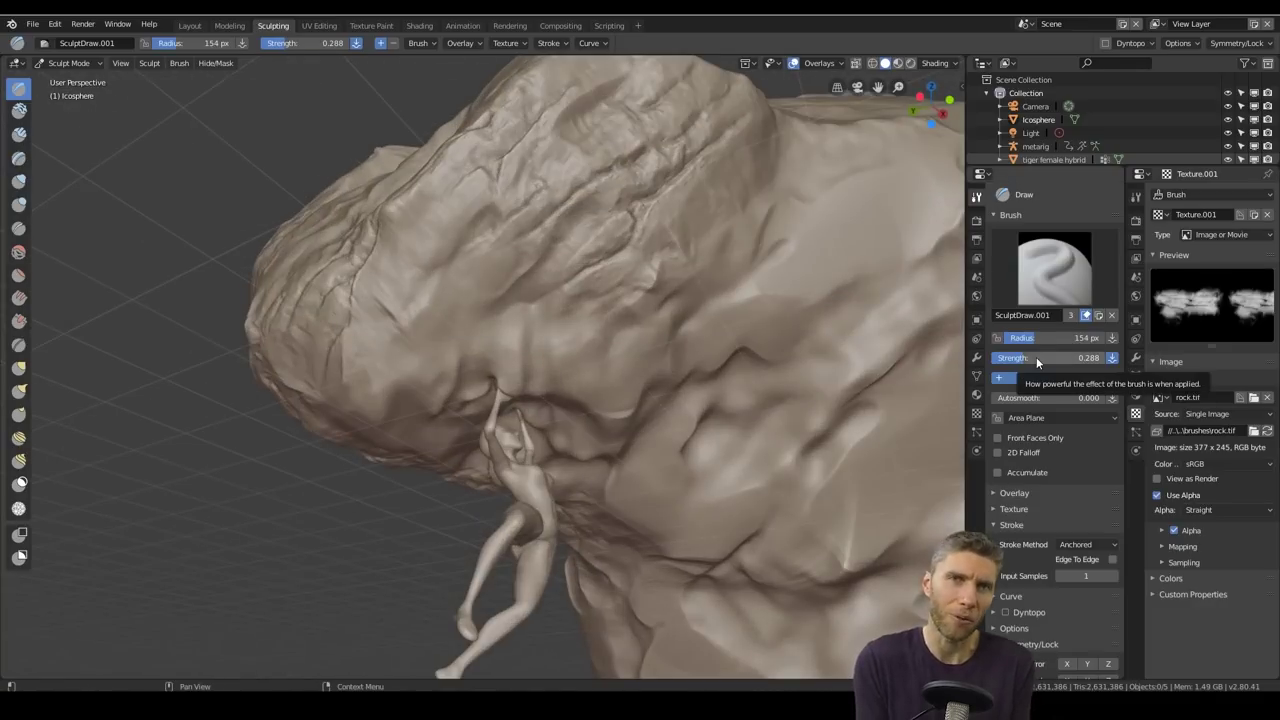
pyautogui.click(1013, 509)
pyautogui.scroll(-4, 1014, 462)
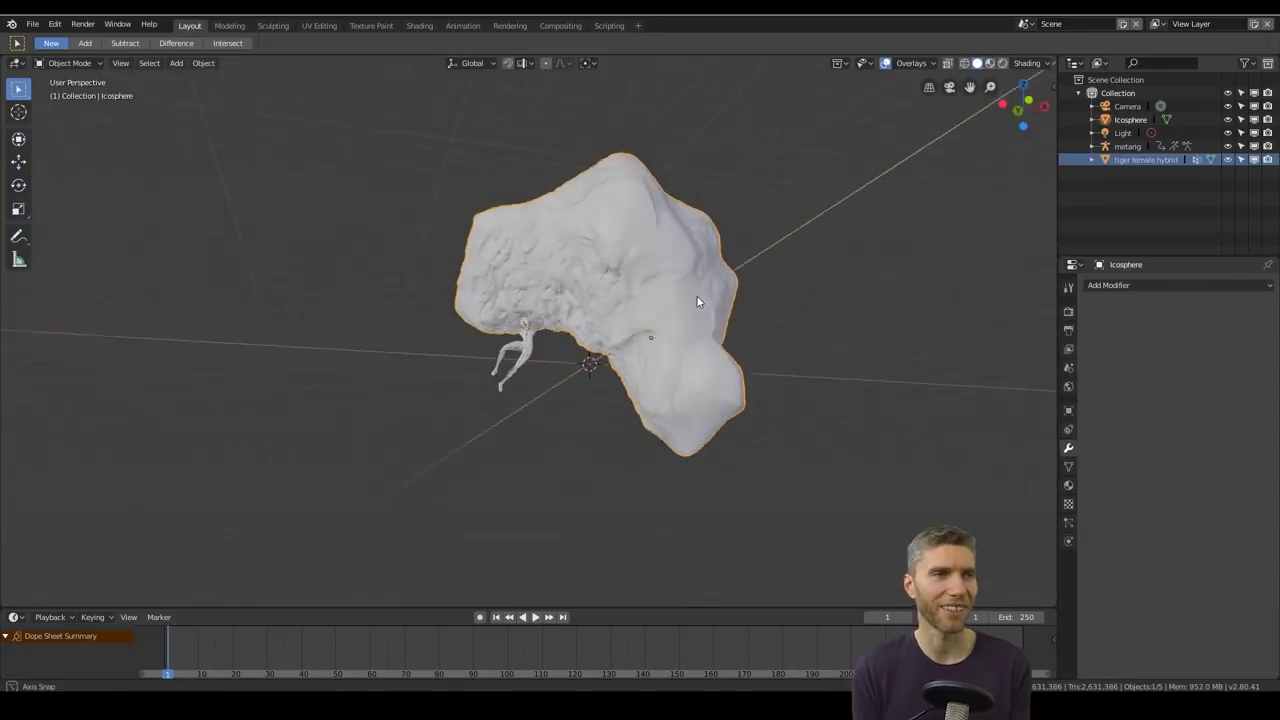
# Step: Return to the Sculpting workspace, set the brush strength to 0.178 and stamp rock detail over the rock's smooth side
pyautogui.moveTo(694, 300)
pyautogui.mouseDown(button='middle')
pyautogui.moveTo(750, 392)
pyautogui.moveTo(690, 370)
pyautogui.mouseUp(button='middle')
pyautogui.scroll(3, 657, 359)
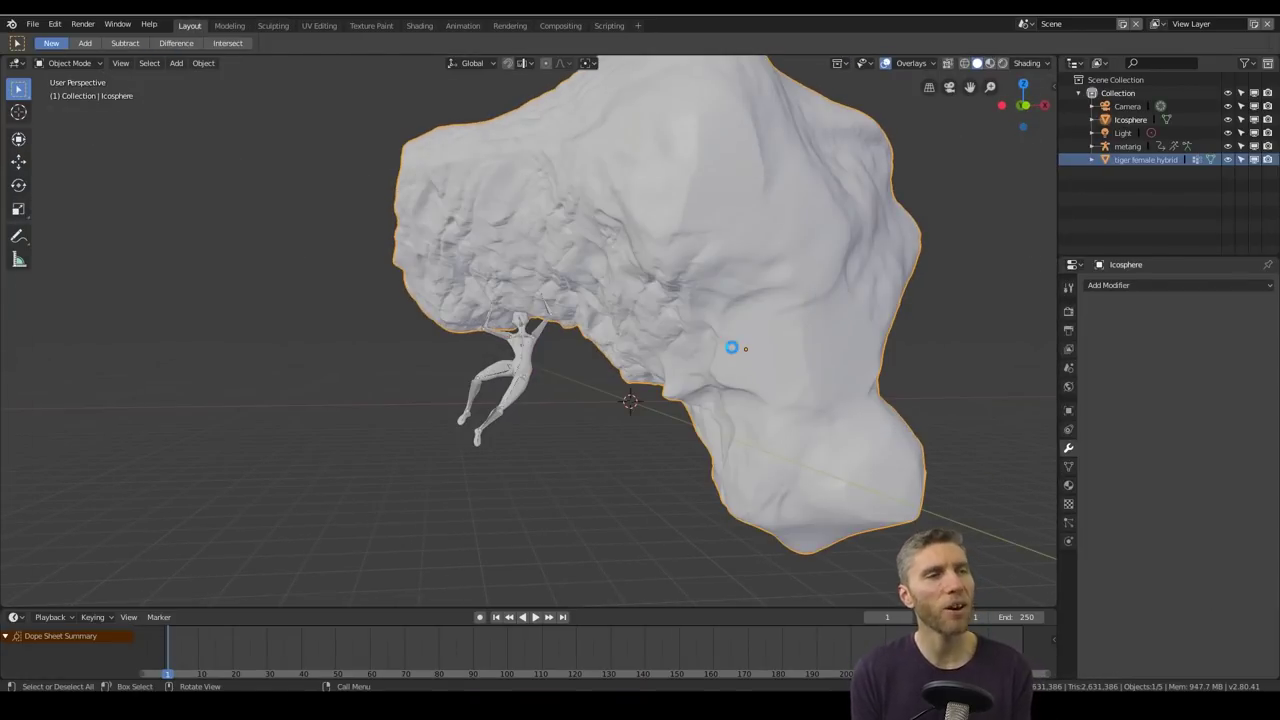
pyautogui.press('Tab')
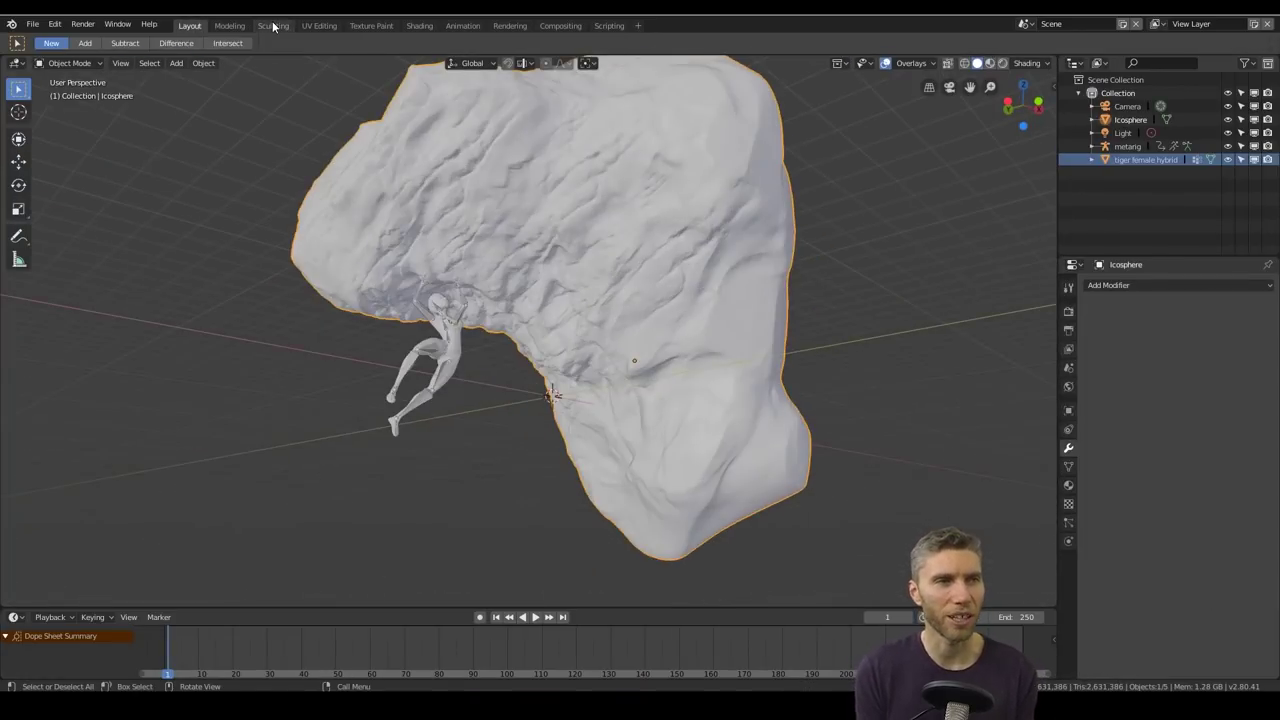
pyautogui.click(273, 26)
pyautogui.scroll(4, 578, 372)
pyautogui.moveTo(616, 494); pyautogui.dragTo(668, 455, button='middle')
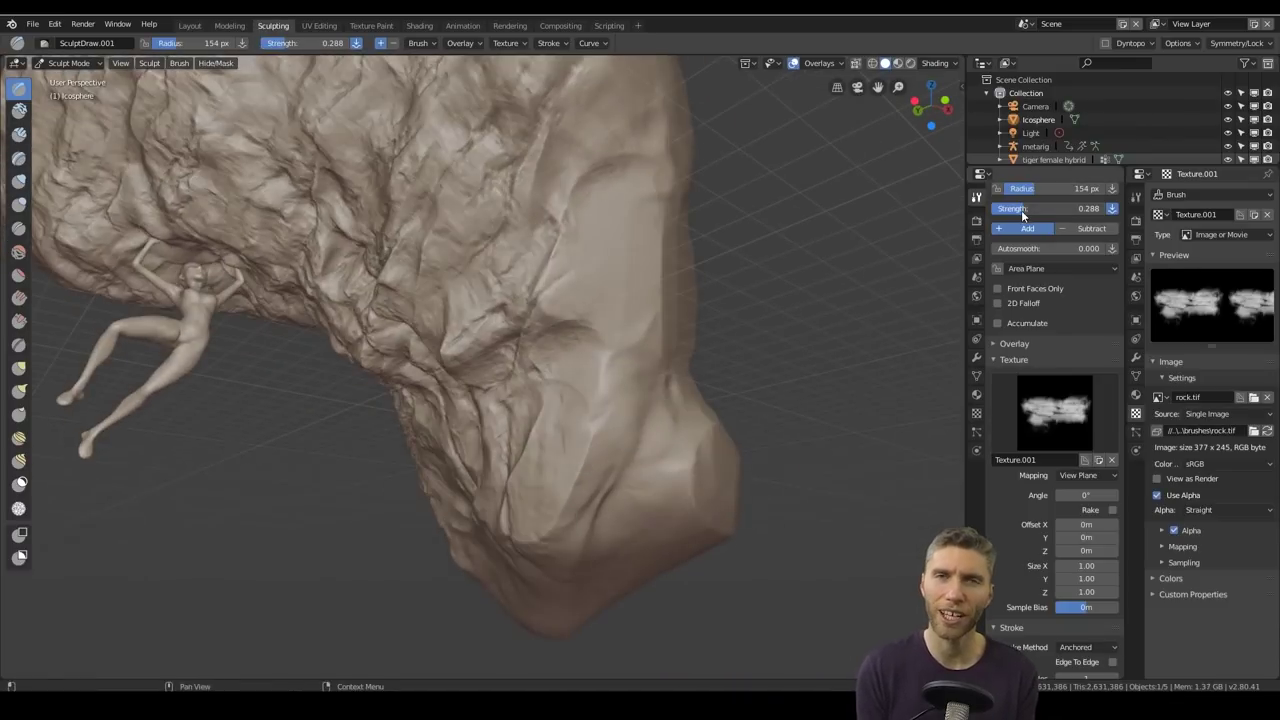
pyautogui.moveTo(750, 241); pyautogui.dragTo(587, 522, button='middle')
pyautogui.scroll(-2, 587, 522)
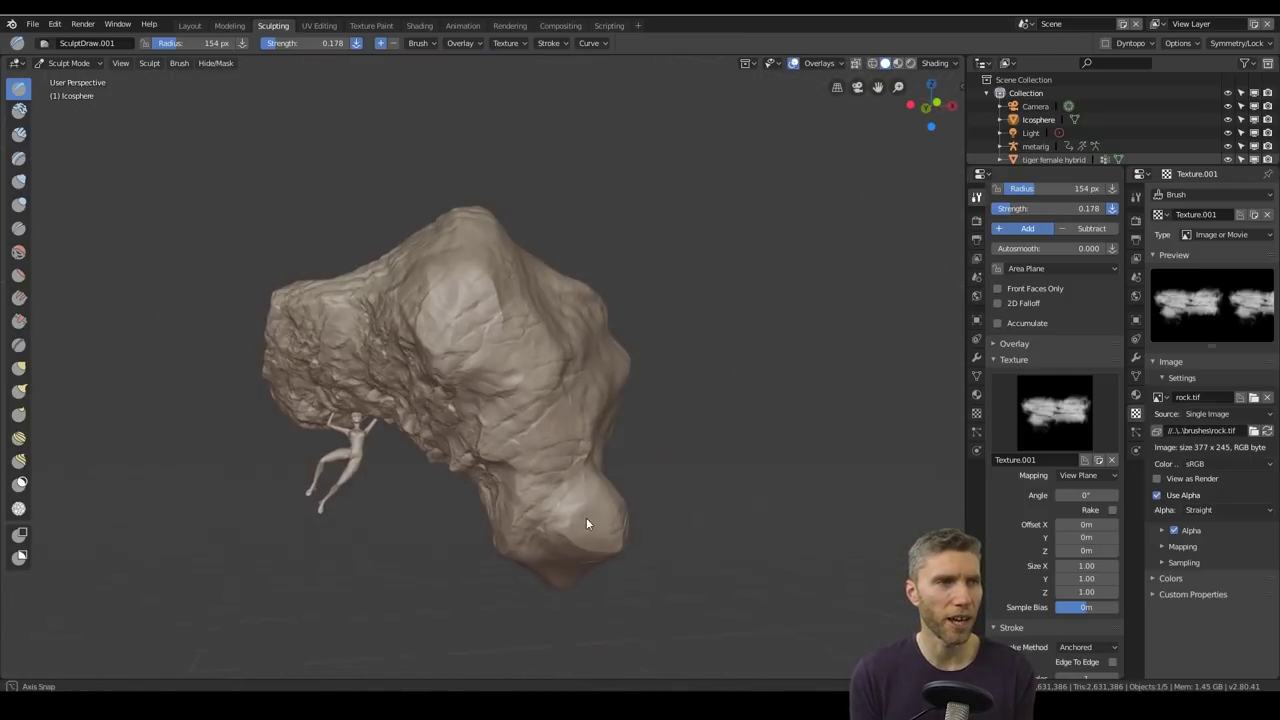
# Step: Save the scene under a new file name starting with "clif de"
pyautogui.click(33, 24)
pyautogui.click(51, 136)
pyautogui.click(376, 97)
pyautogui.write('clif de')
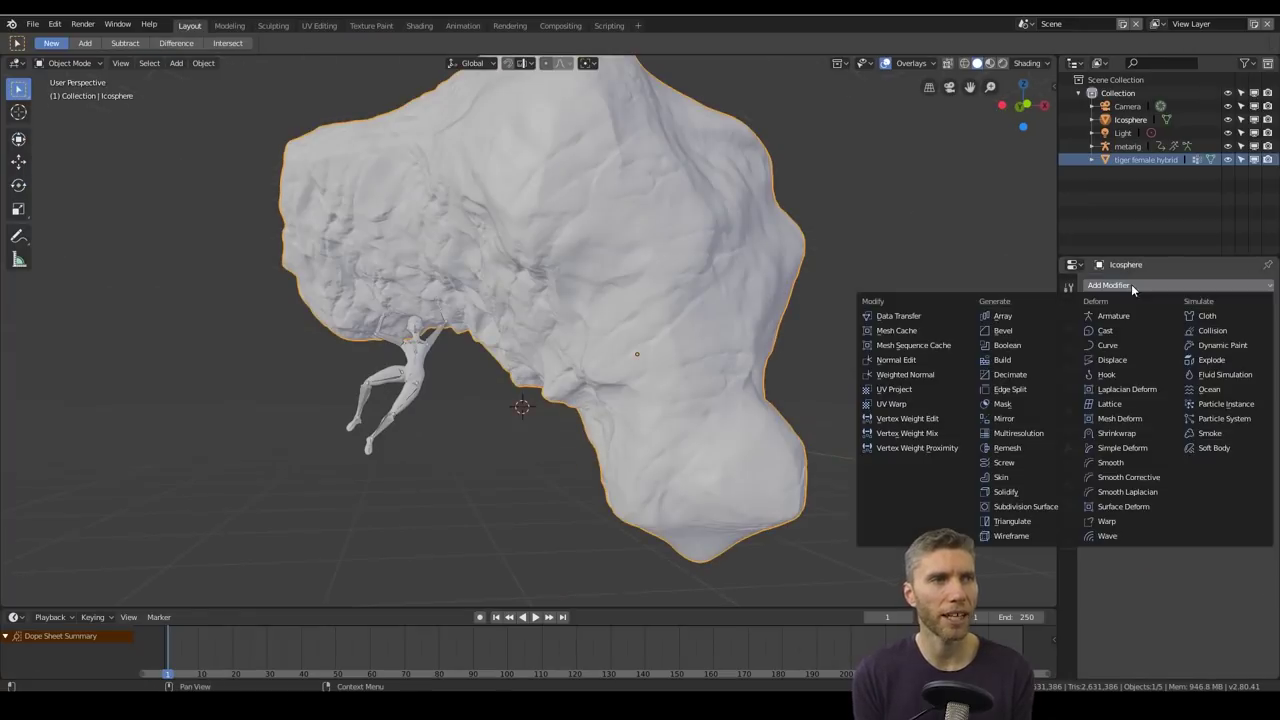
# Step: Add a Decimate modifier to the rock and set its collapse ratio to 0.1
pyautogui.click(1000, 375)
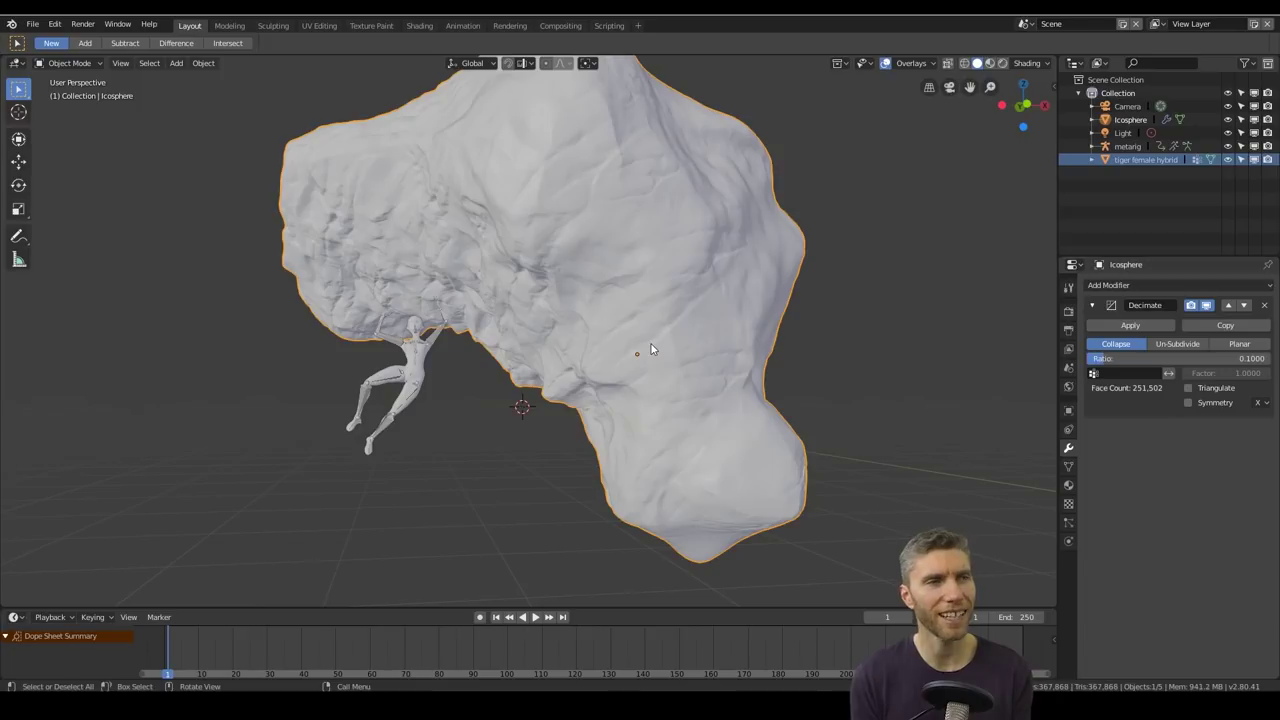
pyautogui.moveTo(651, 349); pyautogui.dragTo(622, 357, button='middle')
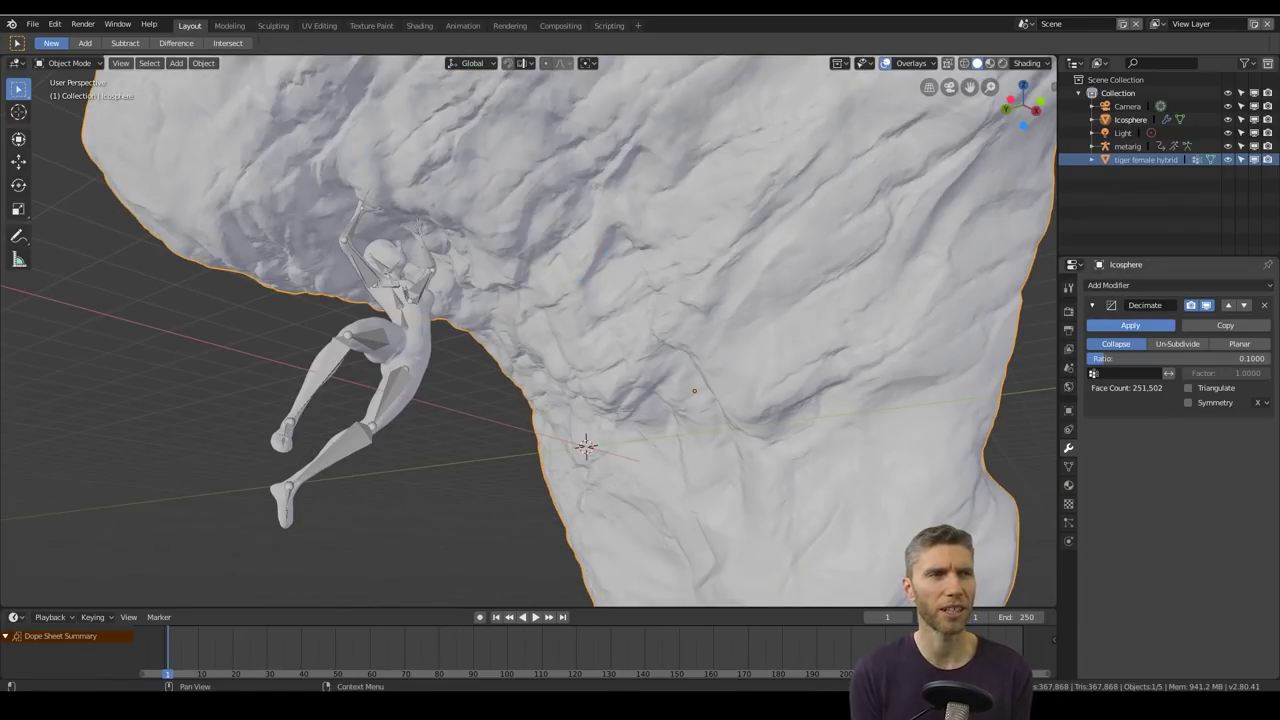
# Step: Choose the Grab brush for the female figure in the Sculpting workspace and isolate the figure in local view
pyautogui.moveTo(600, 330); pyautogui.dragTo(438, 332, button='middle')
pyautogui.moveTo(709, 325); pyautogui.dragTo(608, 230, button='middle')
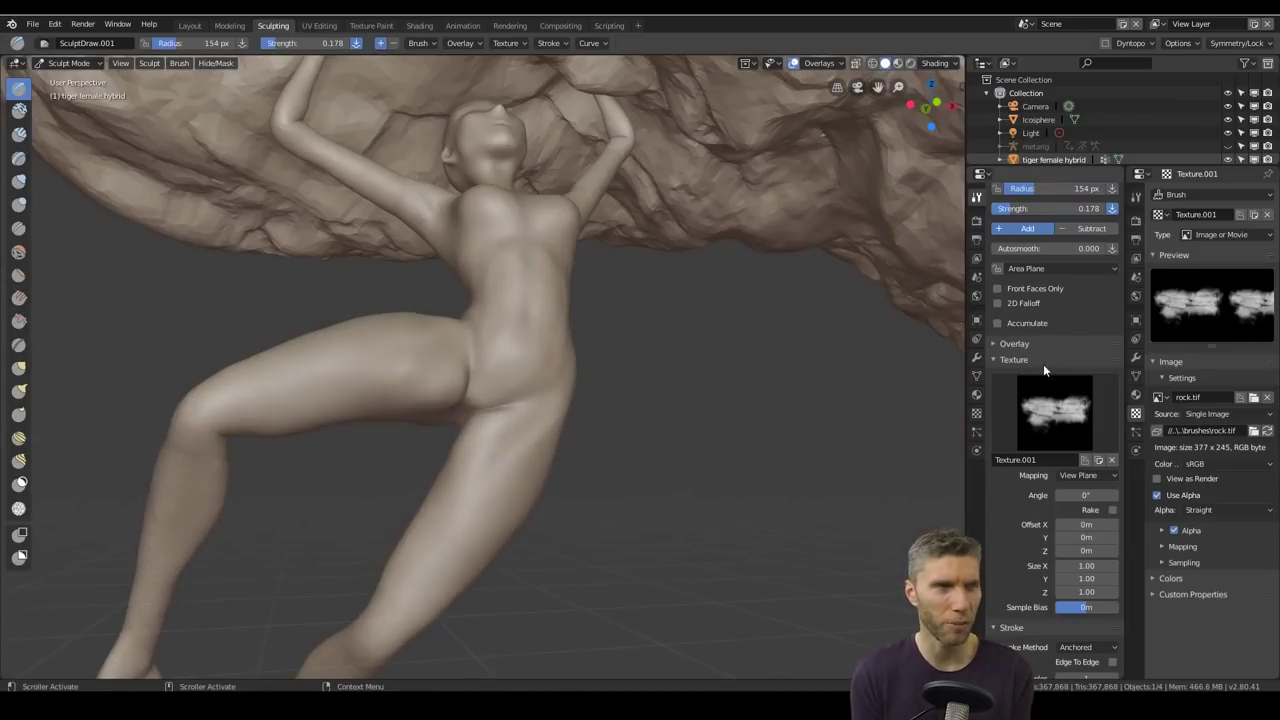
pyautogui.scroll(2, 540, 413)
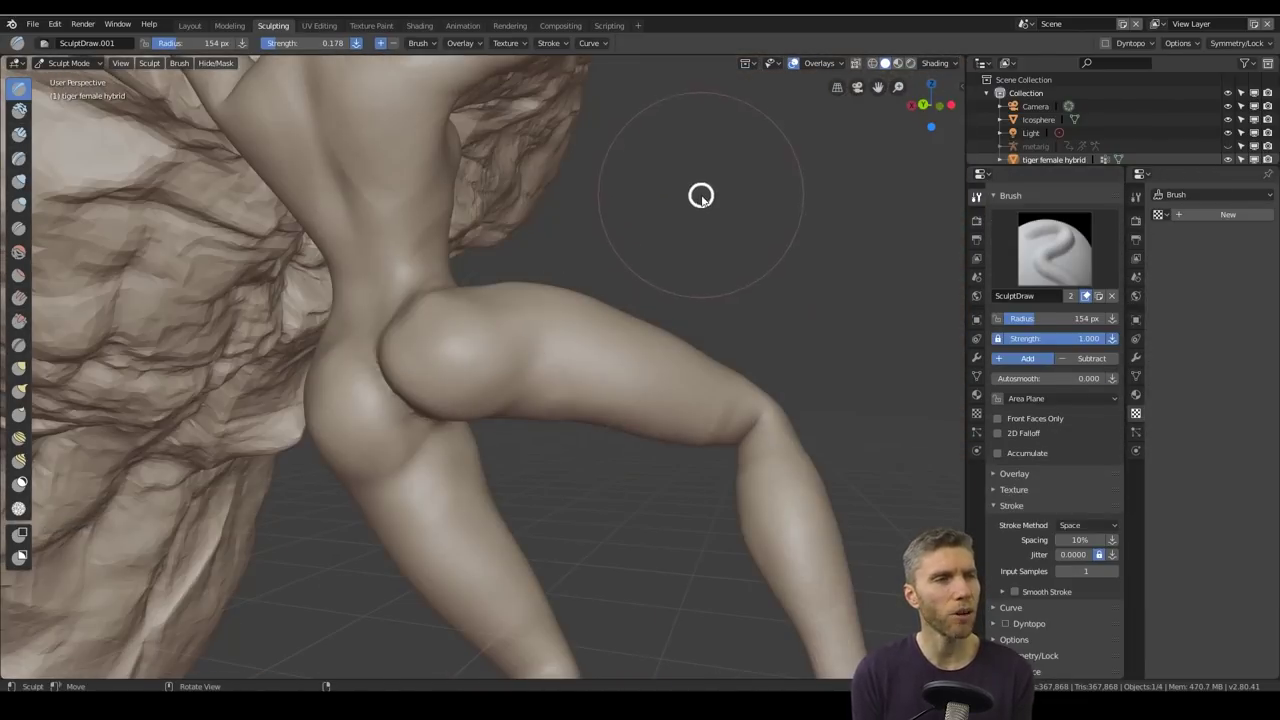
pyautogui.press('g')
pyautogui.moveTo(700, 194)
pyautogui.mouseDown(button='middle')
pyautogui.moveTo(557, 306)
pyautogui.moveTo(320, 371)
pyautogui.moveTo(631, 331)
pyautogui.moveTo(668, 398)
pyautogui.moveTo(623, 463)
pyautogui.moveTo(369, 466)
pyautogui.moveTo(640, 309)
pyautogui.moveTo(789, 426)
pyautogui.moveTo(594, 397)
pyautogui.moveTo(657, 340)
pyautogui.moveTo(534, 443)
pyautogui.moveTo(618, 497)
pyautogui.moveTo(592, 420)
pyautogui.moveTo(609, 450)
pyautogui.moveTo(534, 403)
pyautogui.moveTo(593, 375)
pyautogui.moveTo(640, 477)
pyautogui.moveTo(689, 349)
pyautogui.moveTo(400, 251)
pyautogui.moveTo(505, 395)
pyautogui.moveTo(423, 443)
pyautogui.moveTo(574, 405)
pyautogui.mouseUp(button='middle')
pyautogui.scroll(4, 592, 425)
pyautogui.scroll(-10, 592, 425)
pyautogui.click(236, 26)
pyautogui.click(275, 26)
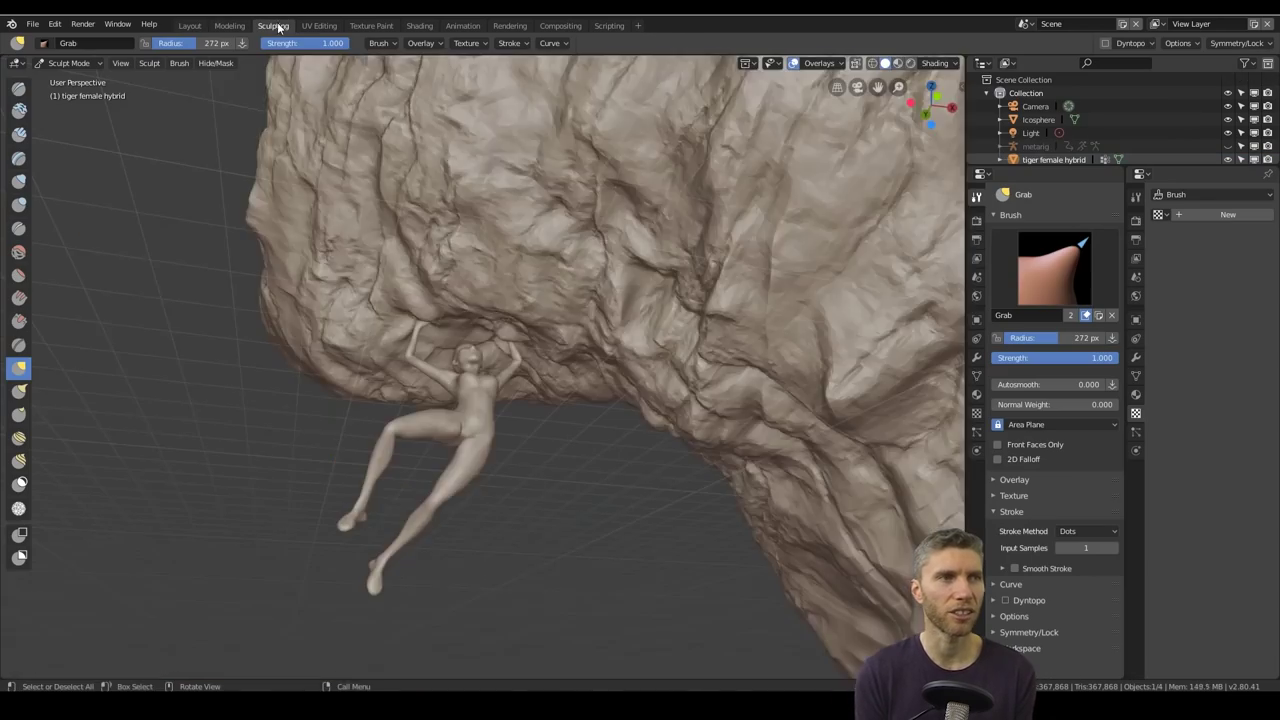
pyautogui.press('KP_Divide')
pyautogui.scroll(4, 535, 438)
pyautogui.moveTo(609, 316)
pyautogui.keyDown('shift'); pyautogui.mouseDown(button='middle')
pyautogui.moveTo(535, 438)
pyautogui.moveTo(831, 356)
pyautogui.moveTo(540, 362)
pyautogui.moveTo(375, 306)
pyautogui.moveTo(846, 343)
pyautogui.mouseUp(button='middle'); pyautogui.keyUp('shift')
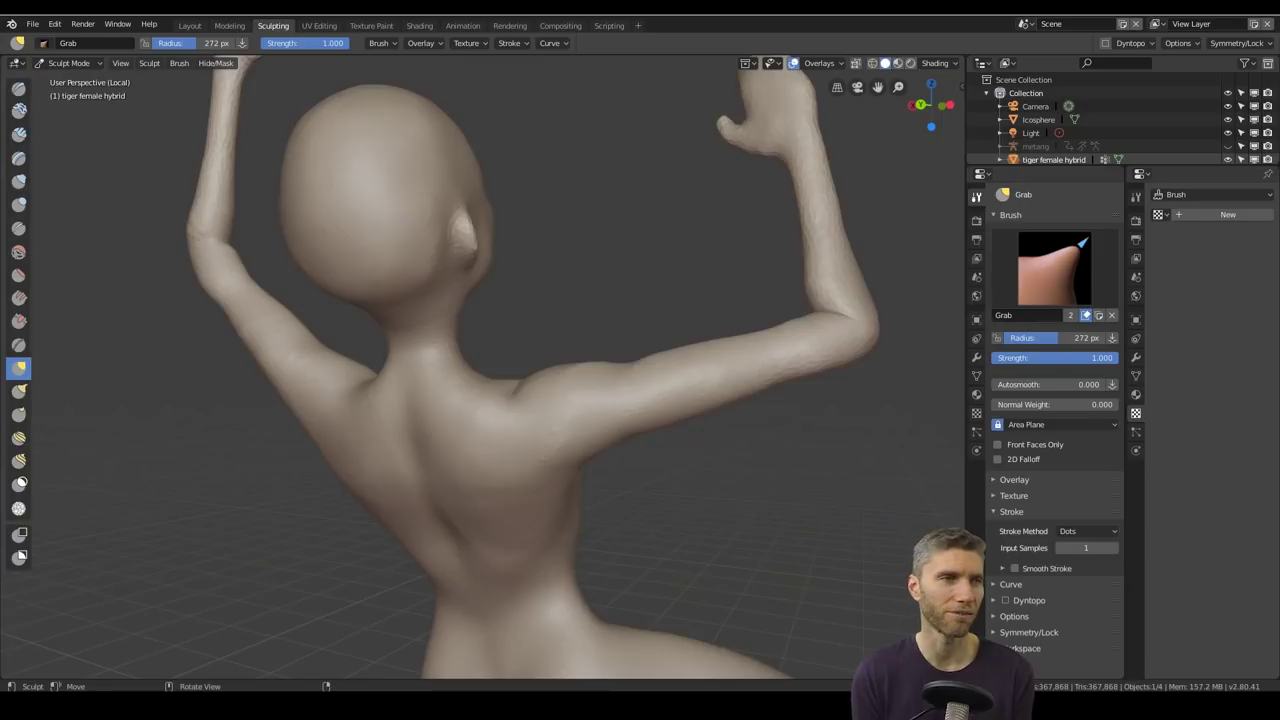
# Step: Swell the figure's shoulder and upper arm with the Inflate/Deflate brush at strength 0.500
pyautogui.click(18, 181)
pyautogui.scroll(3, 318, 252)
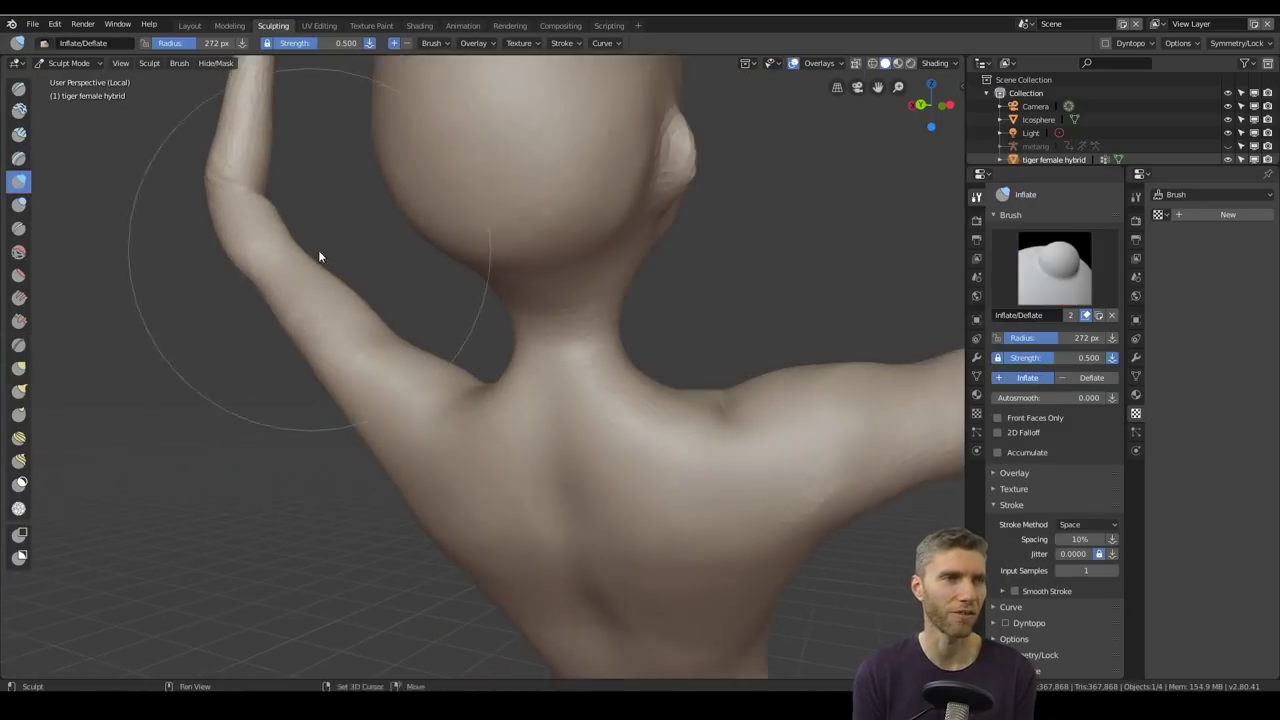
pyautogui.moveTo(318, 252)
pyautogui.mouseDown(button='middle')
pyautogui.moveTo(564, 443)
pyautogui.moveTo(480, 400)
pyautogui.mouseUp(button='middle')
pyautogui.press('f')
pyautogui.click(450, 380)
pyautogui.moveTo(450, 370); pyautogui.dragTo(540, 272)
# Step: Enable Dyntopo on the female figure and switch to the Draw brush
pyautogui.moveTo(398, 470); pyautogui.dragTo(570, 516, button='middle')
pyautogui.click(1005, 623)
pyautogui.moveTo(640, 490)
pyautogui.mouseDown(button='middle')
pyautogui.moveTo(557, 449)
pyautogui.moveTo(631, 331)
pyautogui.moveTo(451, 286)
pyautogui.moveTo(500, 361)
pyautogui.moveTo(511, 231)
pyautogui.moveTo(609, 360)
pyautogui.moveTo(509, 509)
pyautogui.moveTo(611, 446)
pyautogui.moveTo(474, 529)
pyautogui.moveTo(683, 340)
pyautogui.moveTo(610, 468)
pyautogui.moveTo(654, 214)
pyautogui.moveTo(694, 511)
pyautogui.moveTo(537, 369)
pyautogui.moveTo(588, 516)
pyautogui.moveTo(611, 509)
pyautogui.moveTo(354, 191)
pyautogui.moveTo(202, 398)
pyautogui.moveTo(243, 471)
pyautogui.moveTo(294, 449)
pyautogui.moveTo(134, 443)
pyautogui.moveTo(711, 360)
pyautogui.moveTo(618, 400)
pyautogui.moveTo(300, 403)
pyautogui.moveTo(380, 566)
pyautogui.moveTo(607, 474)
pyautogui.moveTo(695, 310)
pyautogui.moveTo(660, 322)
pyautogui.mouseUp(button='middle')
pyautogui.click(19, 90)
pyautogui.moveTo(700, 490); pyautogui.dragTo(537, 583, button='middle')
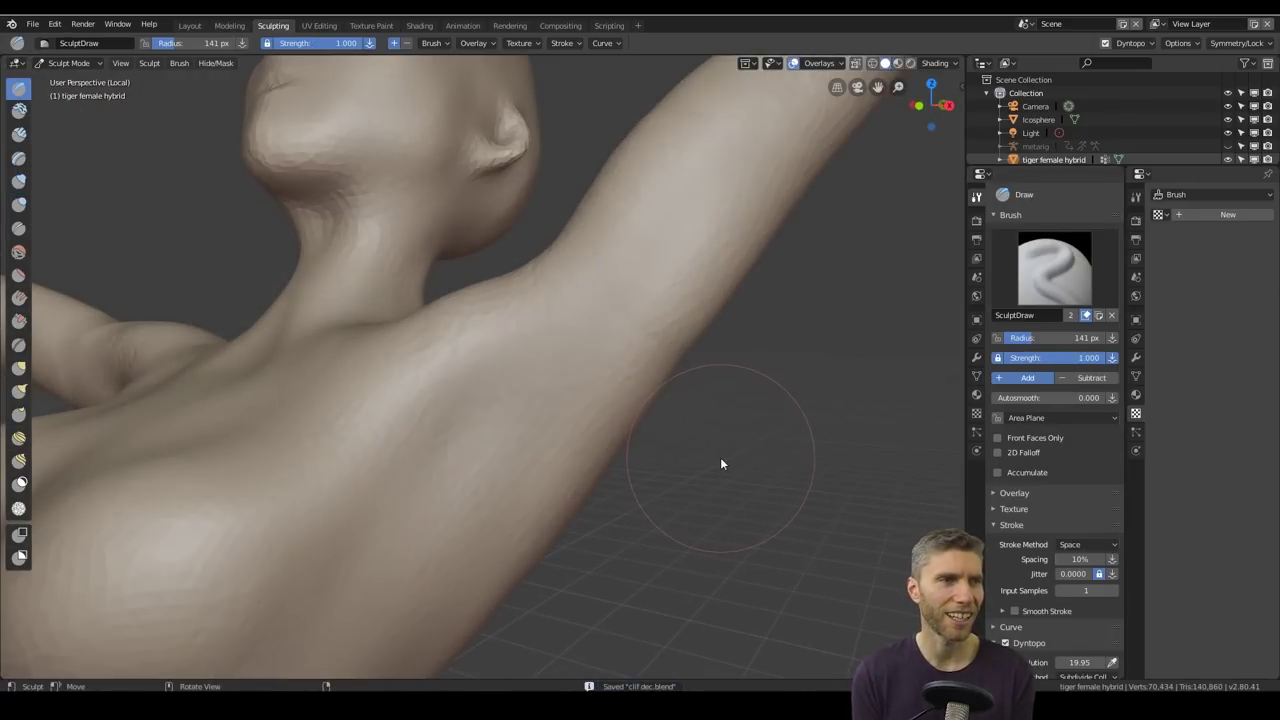
# Step: Set the Draw brush to strength 0.322 and radius 98 px and build up the raised arm's shoulder area
pyautogui.moveTo(720, 457)
pyautogui.keyDown('ctrl'); pyautogui.mouseDown(button='middle')
pyautogui.moveTo(610, 533)
pyautogui.moveTo(560, 430)
pyautogui.mouseUp(button='middle'); pyautogui.keyUp('ctrl')
pyautogui.hotkey('shift', 'f')
pyautogui.click(531, 431)
pyautogui.press('f')
pyautogui.click(502, 431)
pyautogui.moveTo(540, 385); pyautogui.dragTo(460, 510)
pyautogui.moveTo(424, 574)
pyautogui.keyDown('ctrl'); pyautogui.mouseDown(button='middle')
pyautogui.moveTo(481, 513)
pyautogui.moveTo(291, 450)
pyautogui.moveTo(563, 517)
pyautogui.mouseUp(button='middle'); pyautogui.keyUp('ctrl')
# Step: Reshape the figure's body with the Snake Hook and Inflate/Deflate brushes at radius 98 px
pyautogui.press('k')
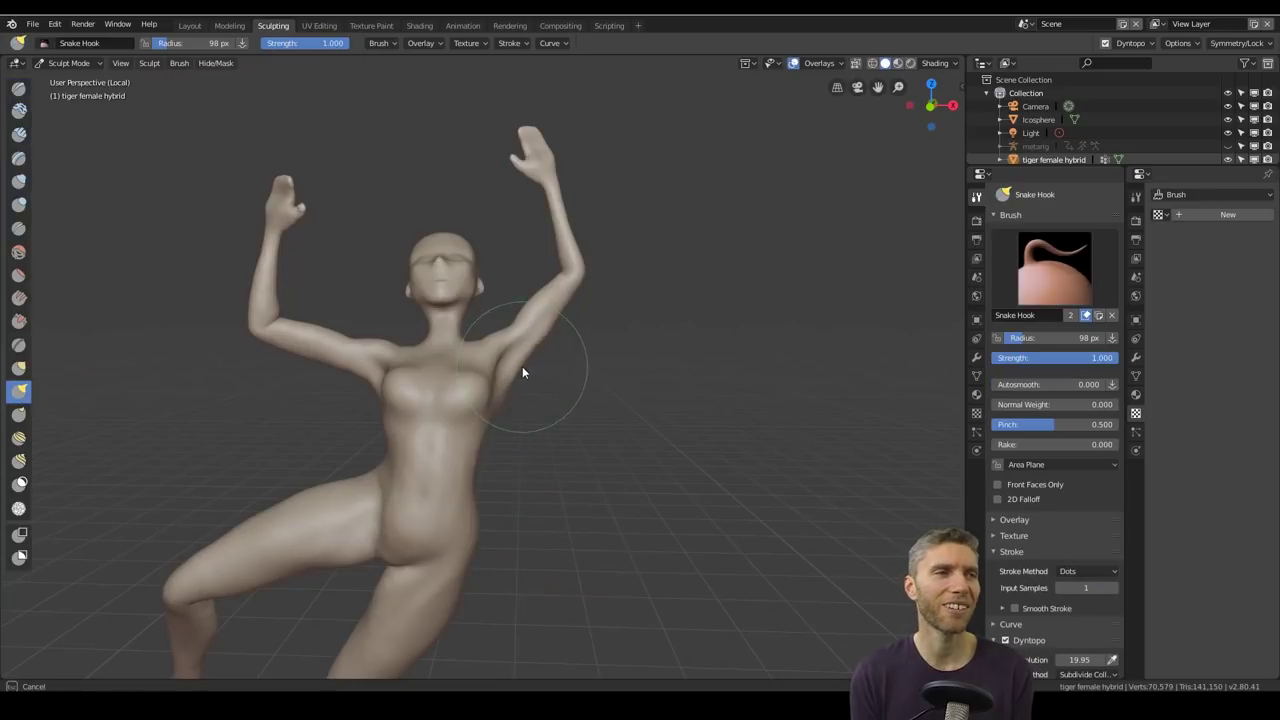
pyautogui.moveTo(522, 372)
pyautogui.mouseDown(button='middle')
pyautogui.moveTo(588, 426)
pyautogui.moveTo(703, 323)
pyautogui.moveTo(369, 225)
pyautogui.moveTo(711, 251)
pyautogui.moveTo(306, 357)
pyautogui.moveTo(617, 374)
pyautogui.moveTo(638, 477)
pyautogui.moveTo(627, 414)
pyautogui.moveTo(598, 461)
pyautogui.mouseUp(button='middle')
pyautogui.press('i')
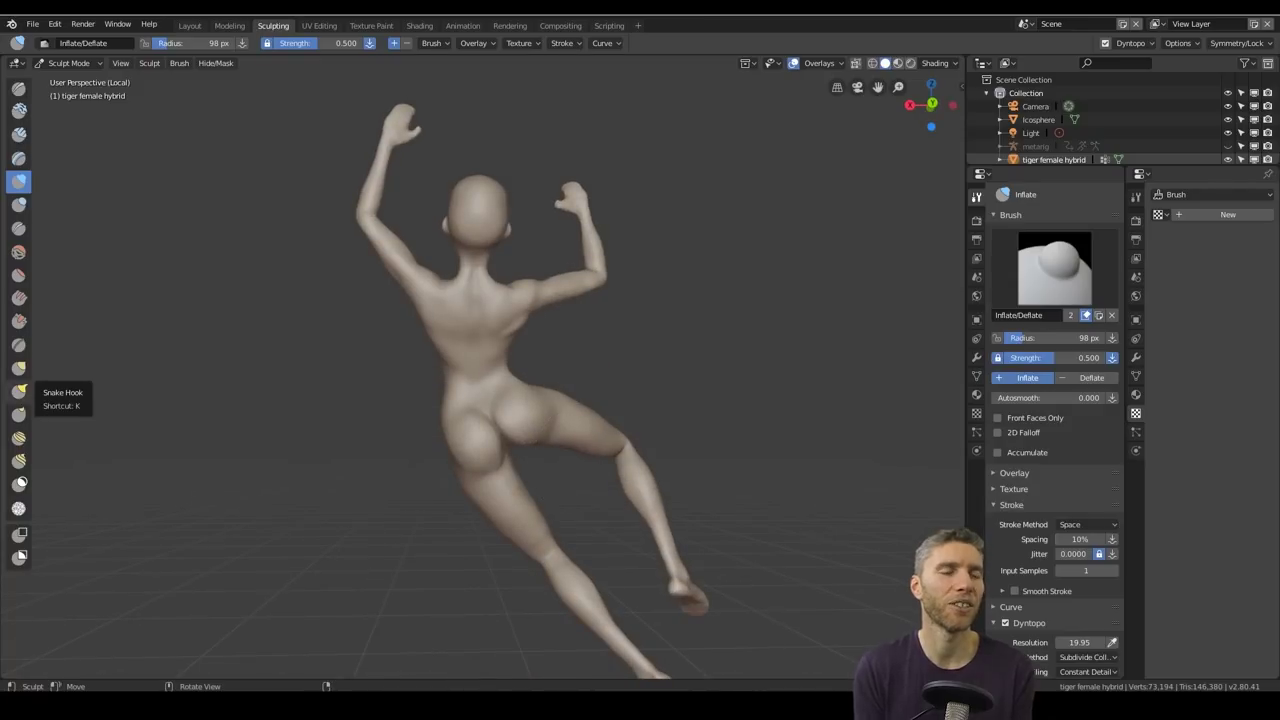
pyautogui.moveTo(568, 348)
pyautogui.mouseDown(button='middle')
pyautogui.moveTo(552, 355)
pyautogui.moveTo(478, 271)
pyautogui.mouseUp(button='middle')
# Step: Sculpt the edges of a cropped top around the figure's back and torso with the Clay Strips brush at strength 0.500
pyautogui.press('c')
pyautogui.moveTo(482, 318); pyautogui.dragTo(498, 335, button='middle')
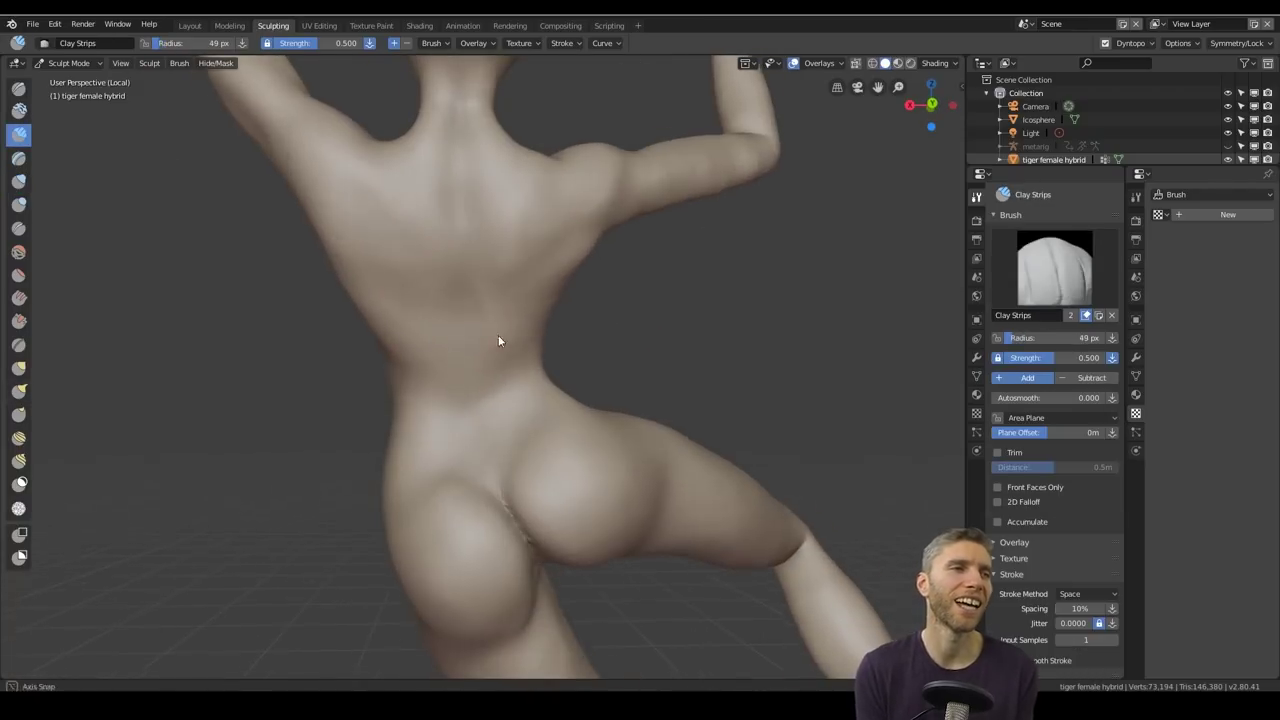
pyautogui.moveTo(386, 302); pyautogui.dragTo(572, 288)
pyautogui.keyDown('shift'); pyautogui.moveTo(596, 272); pyautogui.dragTo(536, 344, button='middle'); pyautogui.keyUp('shift')
pyautogui.moveTo(320, 273)
pyautogui.mouseDown(button='middle')
pyautogui.moveTo(437, 277)
pyautogui.moveTo(609, 323)
pyautogui.moveTo(577, 257)
pyautogui.moveTo(561, 333)
pyautogui.moveTo(354, 306)
pyautogui.moveTo(634, 357)
pyautogui.moveTo(271, 426)
pyautogui.moveTo(424, 307)
pyautogui.moveTo(451, 357)
pyautogui.moveTo(434, 351)
pyautogui.moveTo(586, 414)
pyautogui.moveTo(527, 344)
pyautogui.moveTo(515, 440)
pyautogui.mouseUp(button='middle')
pyautogui.moveTo(396, 228); pyautogui.dragTo(471, 397)
pyautogui.moveTo(471, 397)
pyautogui.mouseDown(button='middle')
pyautogui.moveTo(737, 280)
pyautogui.moveTo(623, 296)
pyautogui.mouseUp(button='middle')
pyautogui.moveTo(623, 296); pyautogui.dragTo(557, 448)
# Step: Sculpt raised hems around both knees with the Clay Strips brush at radius 24 px
pyautogui.moveTo(494, 490)
pyautogui.mouseDown(button='middle')
pyautogui.moveTo(383, 487)
pyautogui.moveTo(403, 449)
pyautogui.moveTo(349, 465)
pyautogui.moveTo(498, 349)
pyautogui.moveTo(491, 309)
pyautogui.moveTo(597, 394)
pyautogui.moveTo(646, 386)
pyautogui.moveTo(545, 419)
pyautogui.moveTo(376, 268)
pyautogui.moveTo(451, 386)
pyautogui.moveTo(646, 321)
pyautogui.moveTo(552, 314)
pyautogui.moveTo(557, 397)
pyautogui.moveTo(356, 303)
pyautogui.moveTo(531, 301)
pyautogui.moveTo(393, 443)
pyautogui.moveTo(464, 420)
pyautogui.moveTo(571, 306)
pyautogui.moveTo(634, 420)
pyautogui.moveTo(806, 343)
pyautogui.moveTo(354, 333)
pyautogui.moveTo(709, 429)
pyautogui.moveTo(766, 469)
pyautogui.moveTo(514, 409)
pyautogui.moveTo(503, 443)
pyautogui.moveTo(511, 434)
pyautogui.moveTo(451, 437)
pyautogui.mouseUp(button='middle')
pyautogui.moveTo(485, 515)
pyautogui.mouseDown(button='middle')
pyautogui.moveTo(437, 509)
pyautogui.moveTo(486, 480)
pyautogui.moveTo(440, 451)
pyautogui.moveTo(494, 516)
pyautogui.moveTo(583, 429)
pyautogui.moveTo(597, 480)
pyautogui.moveTo(677, 366)
pyautogui.moveTo(468, 425)
pyautogui.moveTo(628, 338)
pyautogui.moveTo(654, 518)
pyautogui.moveTo(631, 466)
pyautogui.moveTo(664, 449)
pyautogui.moveTo(623, 323)
pyautogui.moveTo(589, 409)
pyautogui.moveTo(411, 360)
pyautogui.moveTo(660, 462)
pyautogui.moveTo(620, 537)
pyautogui.moveTo(657, 474)
pyautogui.moveTo(351, 460)
pyautogui.moveTo(461, 481)
pyautogui.moveTo(634, 440)
pyautogui.moveTo(341, 460)
pyautogui.mouseUp(button='middle')
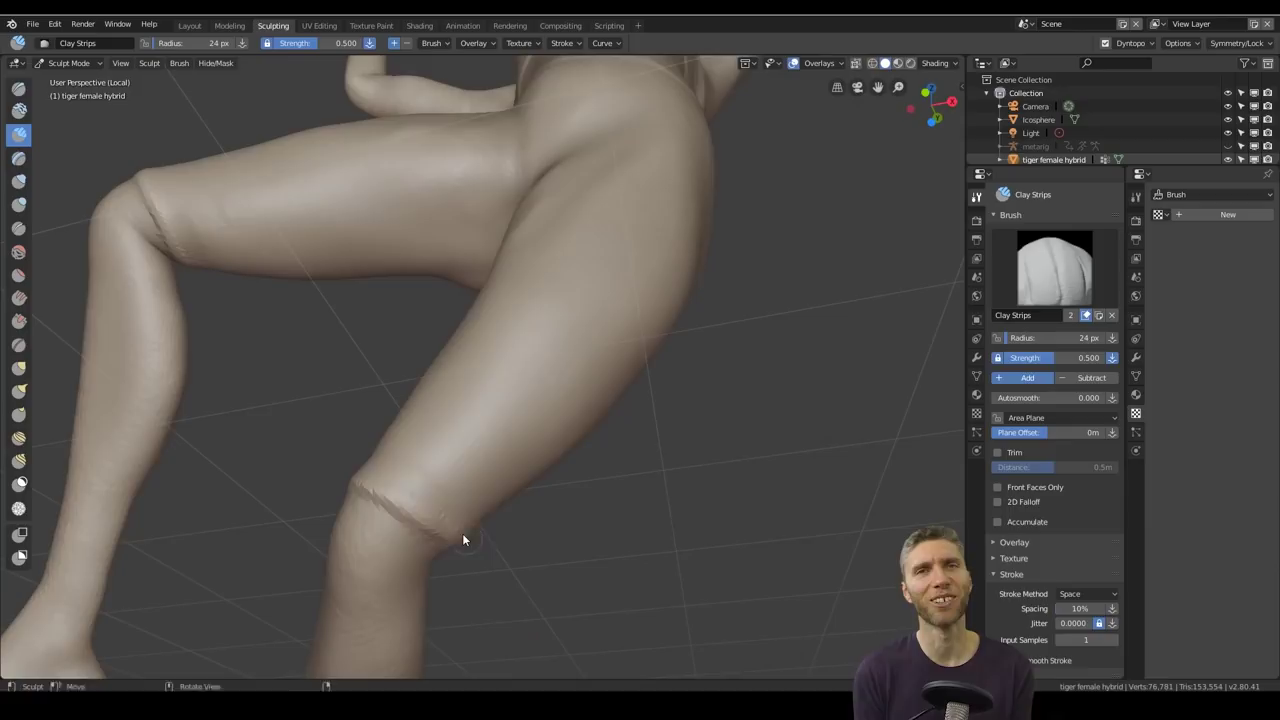
pyautogui.moveTo(209, 229)
pyautogui.mouseDown(button='middle')
pyautogui.moveTo(583, 240)
pyautogui.moveTo(431, 266)
pyautogui.moveTo(538, 346)
pyautogui.mouseUp(button='middle')
pyautogui.moveTo(612, 395)
pyautogui.mouseDown(button='middle')
pyautogui.moveTo(595, 361)
pyautogui.moveTo(609, 427)
pyautogui.moveTo(598, 502)
pyautogui.moveTo(681, 461)
pyautogui.mouseUp(button='middle')
# Step: Build up the figure's ankles and feet with the Clay Strips brush at radius 51 px
pyautogui.scroll(5, 506, 303)
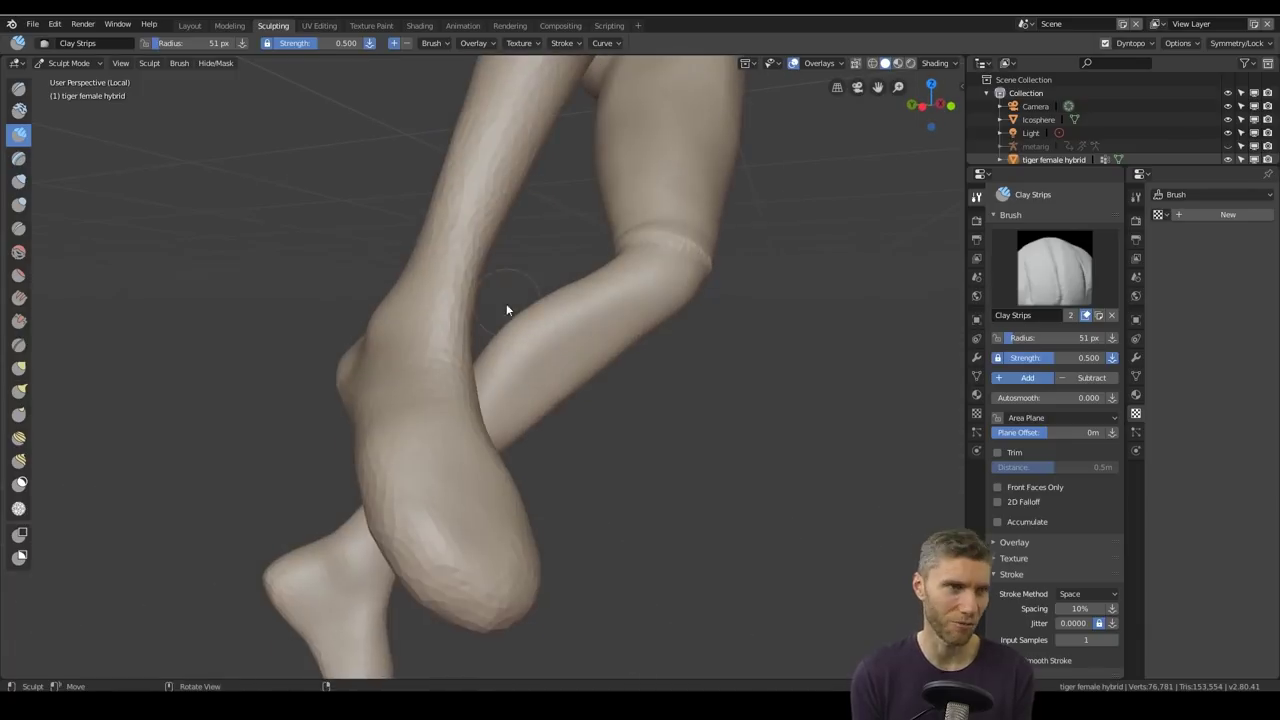
pyautogui.moveTo(418, 372); pyautogui.dragTo(610, 377, button='middle')
pyautogui.scroll(3, 349, 350)
pyautogui.scroll(3, 303, 323)
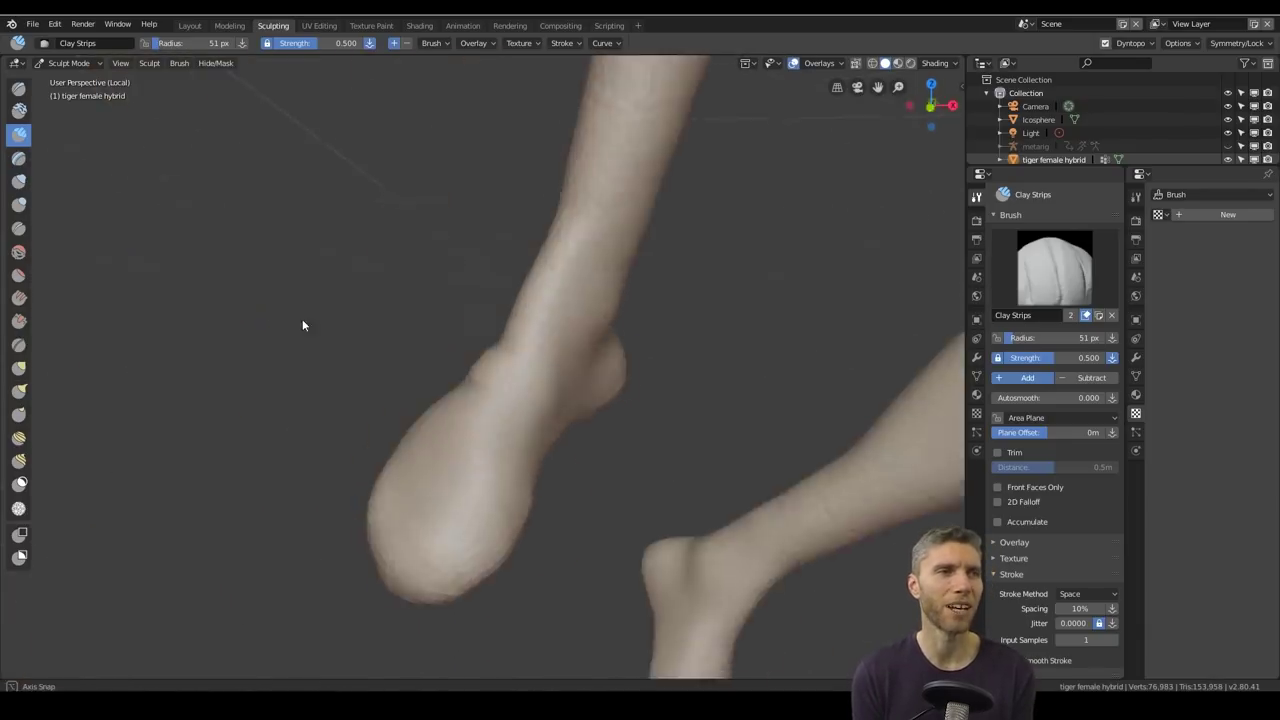
pyautogui.moveTo(303, 323); pyautogui.dragTo(671, 388, button='middle')
pyautogui.scroll(2, 310, 303)
pyautogui.press('Home')
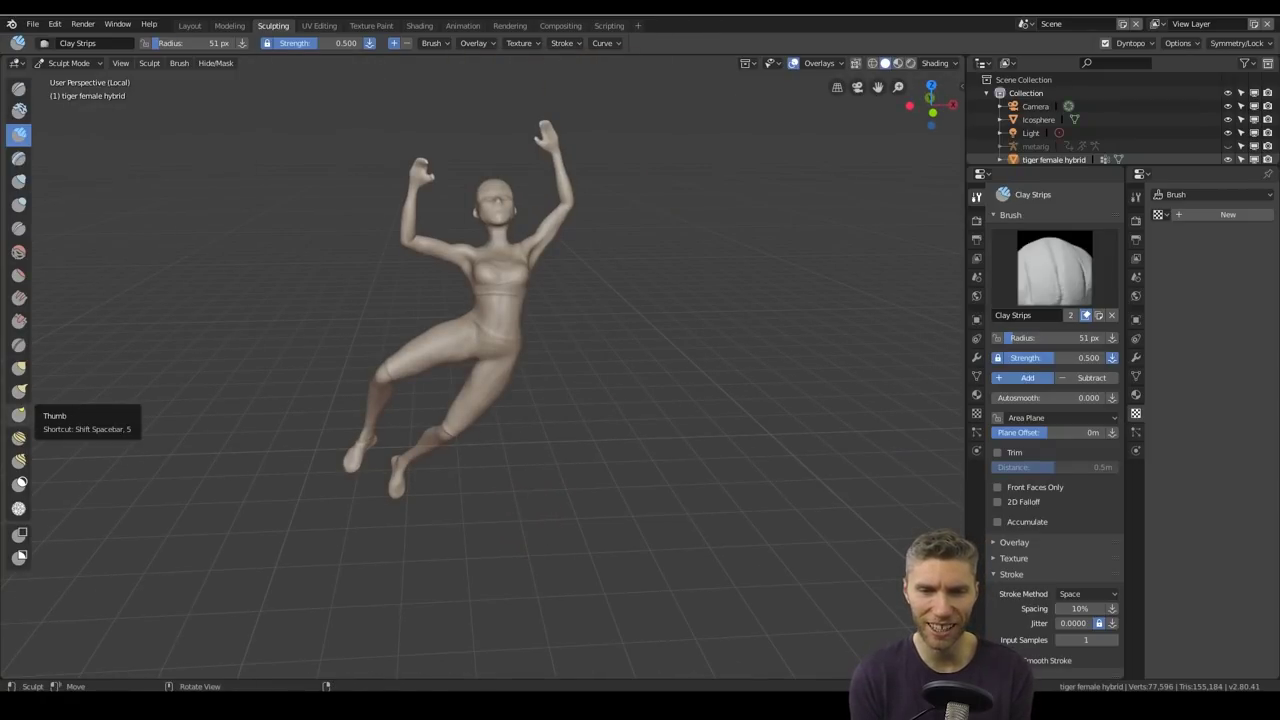
# Step: Set the Dyntopo resolution to 30 and refine the edges of the top across the upper back
pyautogui.moveTo(715, 358); pyautogui.dragTo(536, 390, button='middle')
pyautogui.scroll(10, 536, 390)
pyautogui.click(1040, 575)
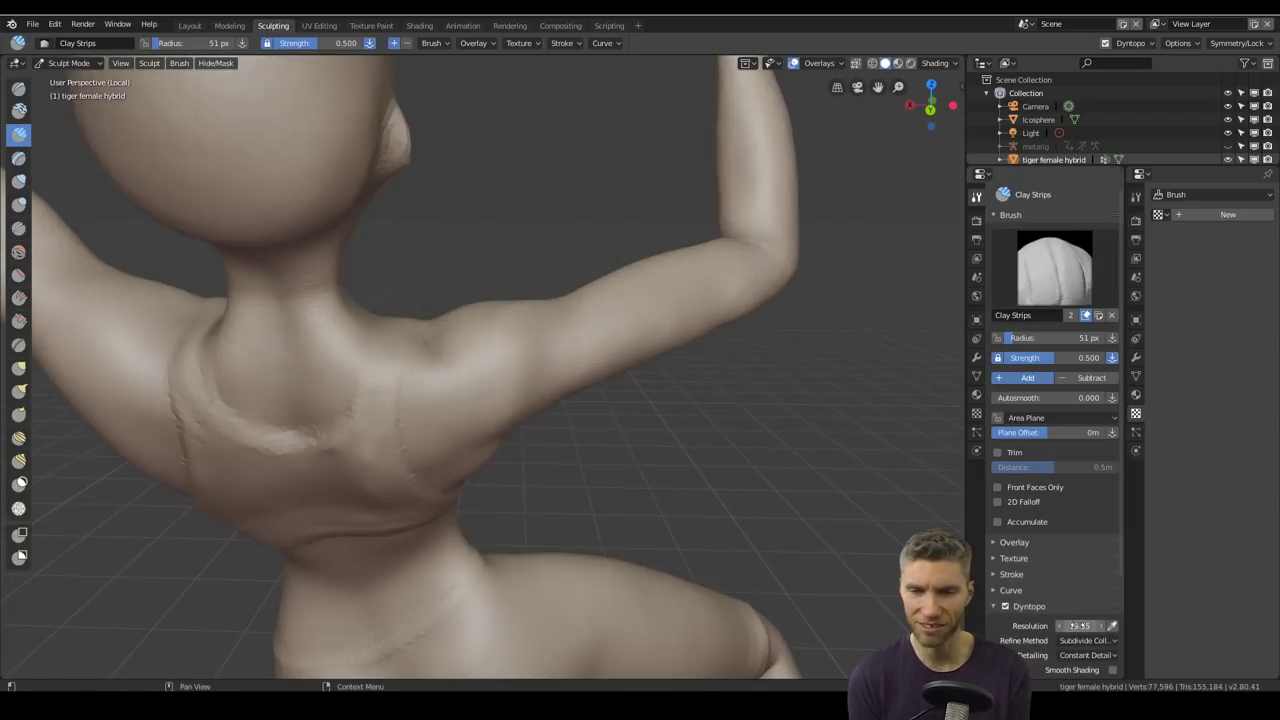
pyautogui.doubleClick(1079, 625)
pyautogui.write('30')
pyautogui.press('Return')
pyautogui.moveTo(406, 367)
pyautogui.mouseDown(button='middle')
pyautogui.moveTo(366, 491)
pyautogui.moveTo(327, 322)
pyautogui.moveTo(457, 445)
pyautogui.moveTo(617, 408)
pyautogui.moveTo(711, 534)
pyautogui.moveTo(889, 480)
pyautogui.moveTo(698, 497)
pyautogui.moveTo(737, 543)
pyautogui.moveTo(757, 374)
pyautogui.moveTo(566, 277)
pyautogui.moveTo(497, 410)
pyautogui.moveTo(457, 361)
pyautogui.moveTo(484, 392)
pyautogui.moveTo(384, 476)
pyautogui.moveTo(466, 471)
pyautogui.moveTo(337, 551)
pyautogui.moveTo(449, 517)
pyautogui.moveTo(540, 548)
pyautogui.moveTo(620, 471)
pyautogui.moveTo(511, 360)
pyautogui.moveTo(400, 371)
pyautogui.moveTo(477, 449)
pyautogui.mouseUp(button='middle')
pyautogui.moveTo(397, 400); pyautogui.dragTo(491, 386, button='middle')
# Step: Adjust the figure's overall proportions with the Grab brush at radius 98 px
pyautogui.scroll(-5, 496, 320)
pyautogui.press('g')
pyautogui.scroll(2, 486, 367)
pyautogui.scroll(-4, 597, 491)
pyautogui.scroll(5, 469, 354)
pyautogui.scroll(-6, 603, 508)
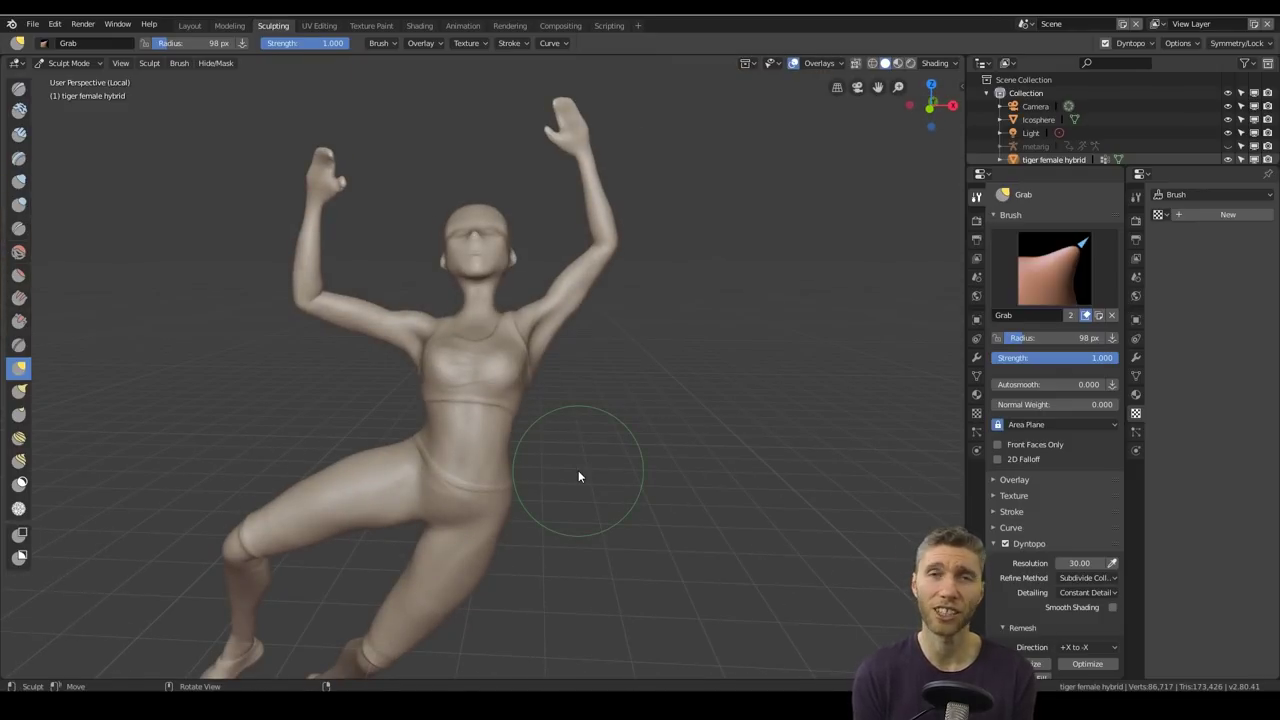
# Step: Fill out the figure's legs with the Inflate/Deflate brush at radius 98 px and strength 0.500
pyautogui.moveTo(600, 440); pyautogui.dragTo(880, 435, button='middle')
pyautogui.scroll(4, 669, 421)
pyautogui.moveTo(765, 456); pyautogui.dragTo(666, 432, button='middle')
pyautogui.press('i')
pyautogui.scroll(-4, 666, 432)
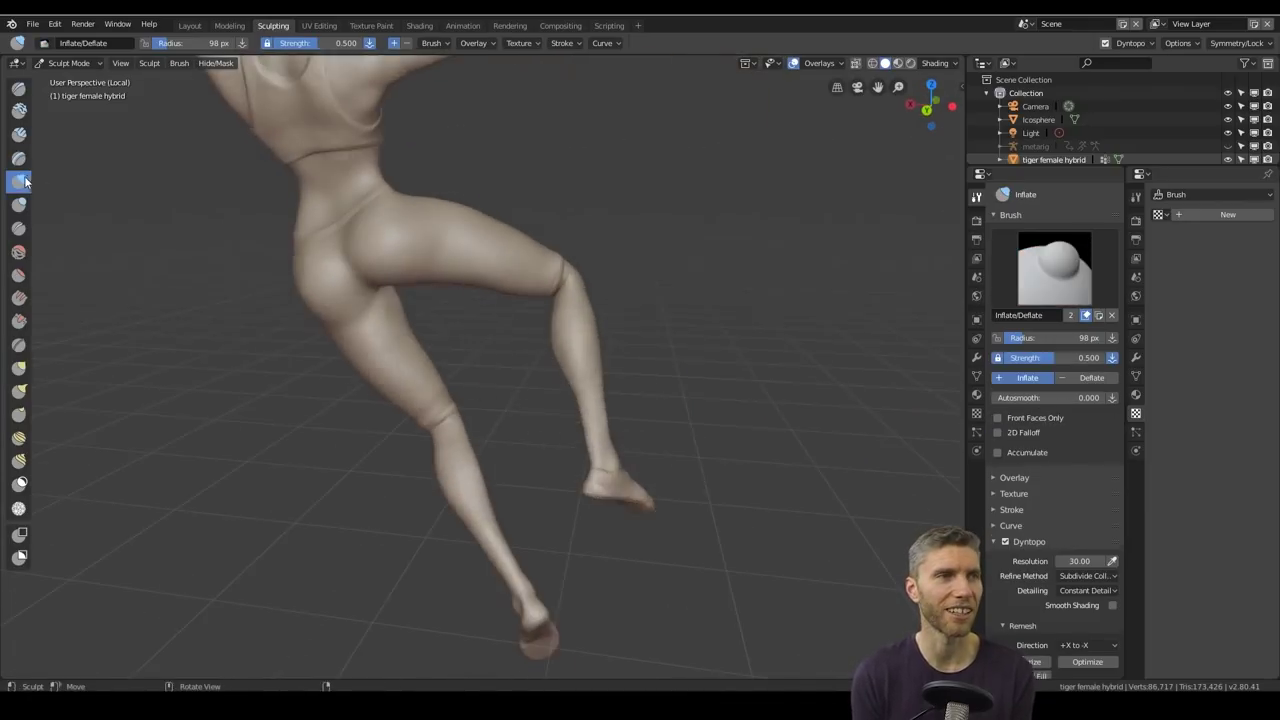
pyautogui.scroll(5, 561, 492)
pyautogui.moveTo(561, 497)
pyautogui.mouseDown(button='middle')
pyautogui.moveTo(677, 443)
pyautogui.moveTo(529, 409)
pyautogui.moveTo(540, 451)
pyautogui.moveTo(518, 304)
pyautogui.moveTo(438, 312)
pyautogui.moveTo(499, 416)
pyautogui.moveTo(466, 455)
pyautogui.moveTo(350, 357)
pyautogui.moveTo(468, 440)
pyautogui.moveTo(432, 368)
pyautogui.moveTo(728, 492)
pyautogui.mouseUp(button='middle')
# Step: Disable Dyntopo, reshape the bent knee with the Grab brush and enlarge the brush radius to 177 px
pyautogui.press('g')
pyautogui.scroll(-4, 466, 455)
pyautogui.hotkey('ctrl', 'd')
pyautogui.scroll(4, 432, 368)
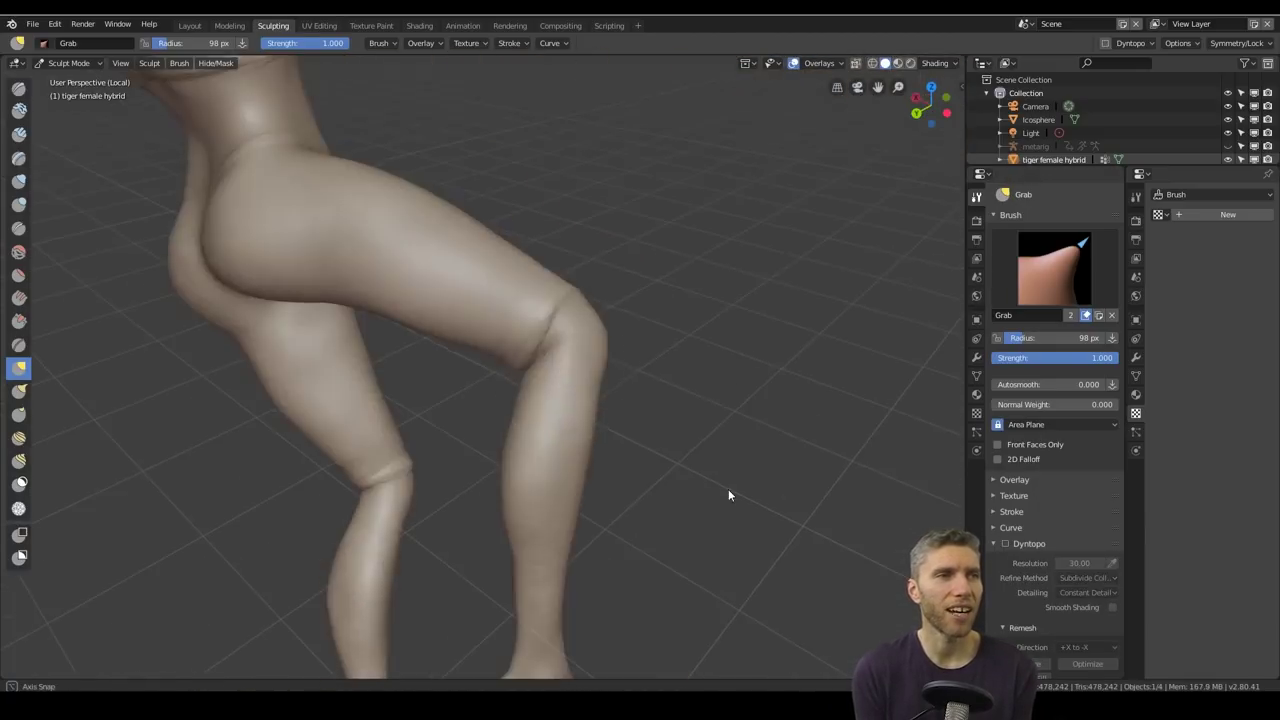
pyautogui.scroll(3, 568, 350)
pyautogui.moveTo(566, 352); pyautogui.dragTo(553, 370)
pyautogui.press('f')
pyautogui.click(514, 466)
pyautogui.moveTo(514, 466)
pyautogui.mouseDown(button='middle')
pyautogui.moveTo(740, 329)
pyautogui.moveTo(531, 420)
pyautogui.moveTo(540, 558)
pyautogui.moveTo(574, 443)
pyautogui.moveTo(417, 391)
pyautogui.moveTo(391, 443)
pyautogui.moveTo(640, 502)
pyautogui.moveTo(586, 534)
pyautogui.mouseUp(button='middle')
pyautogui.scroll(-3, 586, 534)
pyautogui.scroll(4, 609, 322)
# Step: Choose the Crease brush, re-enable Dyntopo despite the vertex data and set the brush radius to 47 px
pyautogui.click(18, 229)
pyautogui.click(1005, 577)
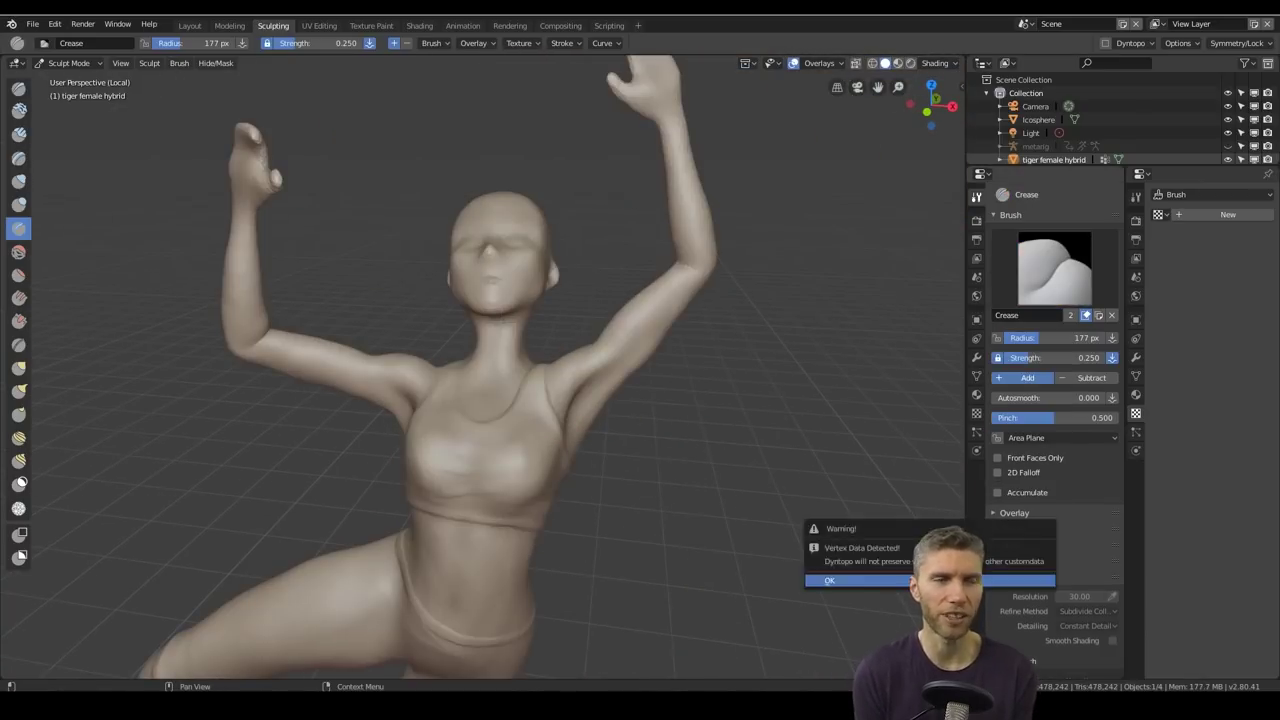
pyautogui.click(1005, 580)
pyautogui.press('f')
pyautogui.click(693, 415)
pyautogui.moveTo(693, 415); pyautogui.dragTo(709, 391, button='middle')
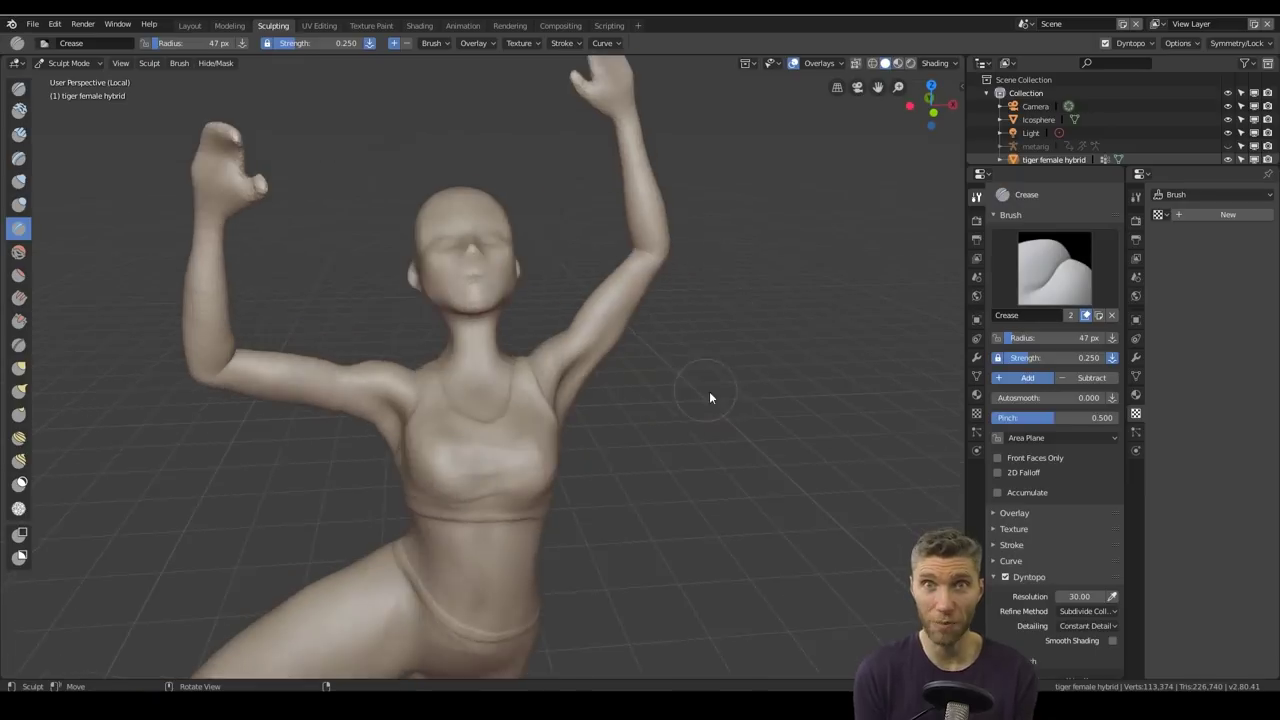
# Step: Sharpen the top's neckline and strap edges with the Crease brush at strength 0.250
pyautogui.scroll(4, 636, 366)
pyautogui.moveTo(505, 425)
pyautogui.mouseDown()
pyautogui.moveTo(513, 378)
pyautogui.moveTo(502, 420)
pyautogui.mouseUp()
pyautogui.moveTo(502, 420)
pyautogui.mouseDown(button='middle')
pyautogui.moveTo(644, 336)
pyautogui.moveTo(496, 411)
pyautogui.mouseUp(button='middle')
pyautogui.keyDown('ctrl'); pyautogui.moveTo(464, 492); pyautogui.dragTo(468, 440); pyautogui.keyUp('ctrl')
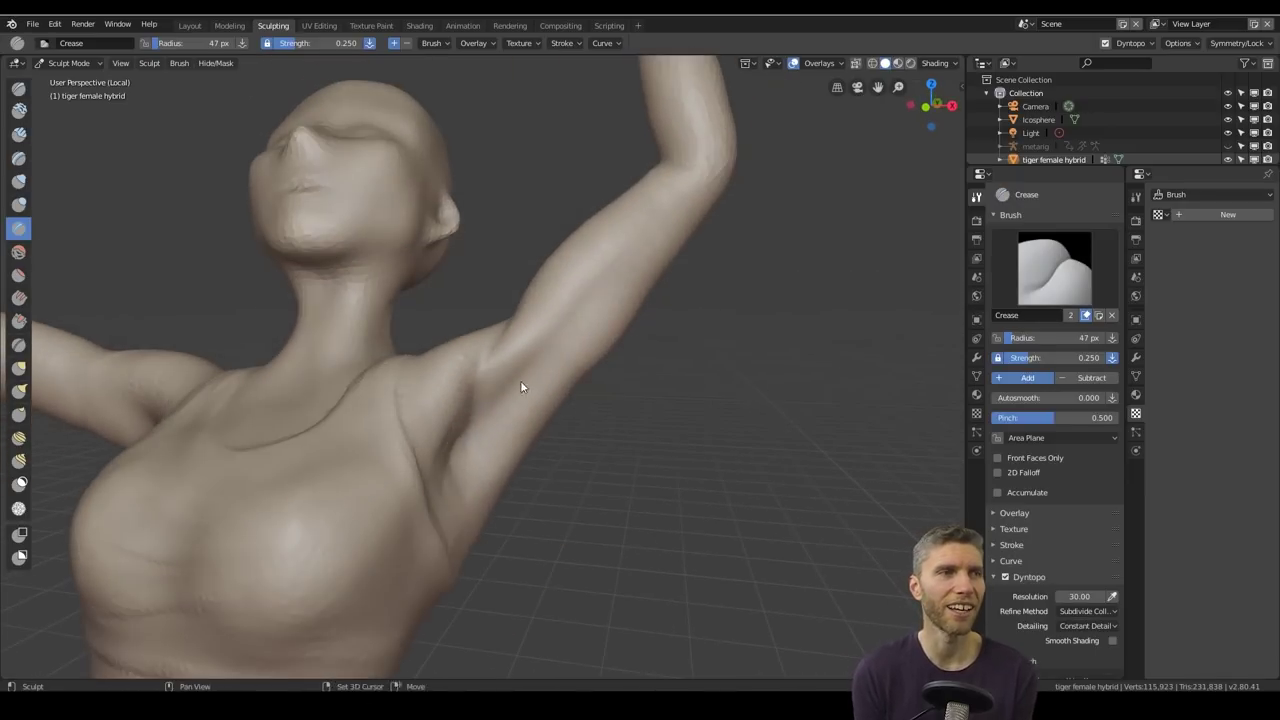
pyautogui.moveTo(520, 380); pyautogui.dragTo(429, 137, button='middle')
pyautogui.moveTo(430, 180); pyautogui.dragTo(412, 238)
pyautogui.moveTo(420, 210)
pyautogui.mouseDown(button='middle')
pyautogui.moveTo(557, 352)
pyautogui.moveTo(617, 186)
pyautogui.mouseUp(button='middle')
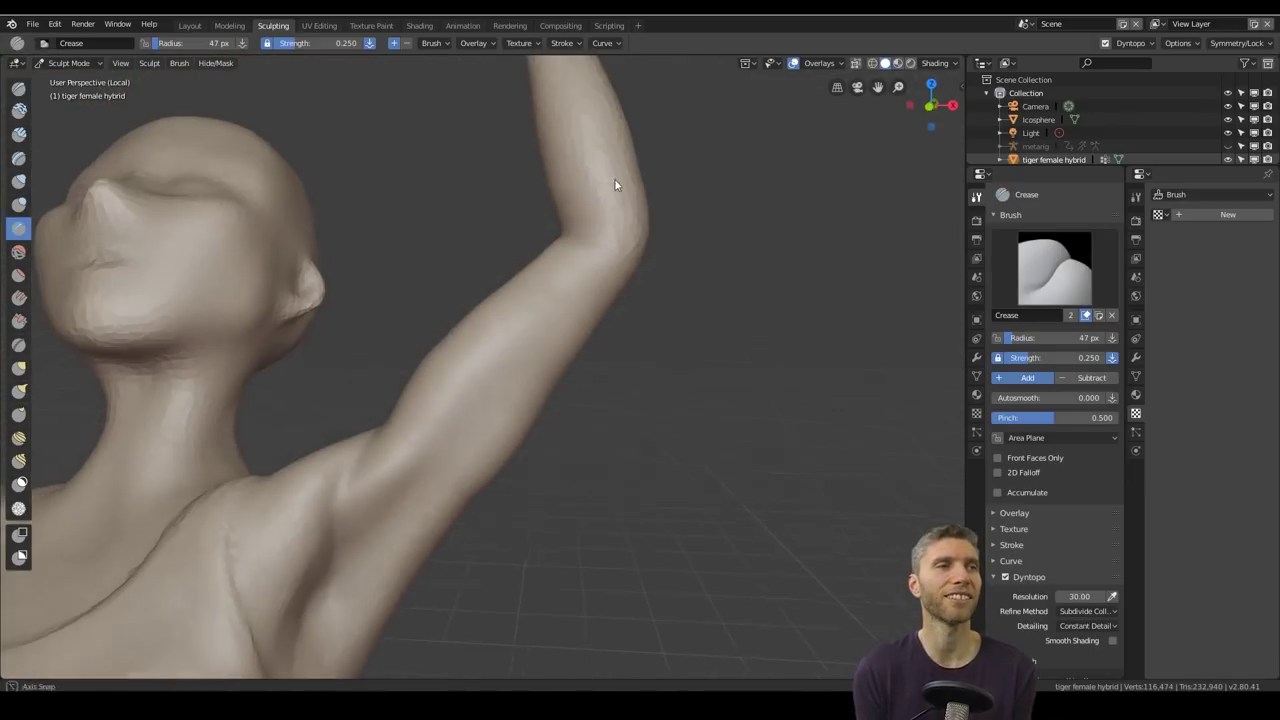
# Step: Build up the raised upper arm's muscle with the Draw brush at radius 133 px and strength 0.322
pyautogui.moveTo(475, 330)
pyautogui.keyDown('ctrl'); pyautogui.mouseDown(button='middle')
pyautogui.moveTo(464, 580)
pyautogui.moveTo(466, 430)
pyautogui.mouseUp(button='middle'); pyautogui.keyUp('ctrl')
pyautogui.press('x')
pyautogui.moveTo(466, 430); pyautogui.dragTo(490, 465)
pyautogui.moveTo(480, 455)
pyautogui.keyDown('ctrl'); pyautogui.mouseDown(button='middle')
pyautogui.moveTo(475, 393)
pyautogui.moveTo(496, 377)
pyautogui.mouseUp(button='middle'); pyautogui.keyUp('ctrl')
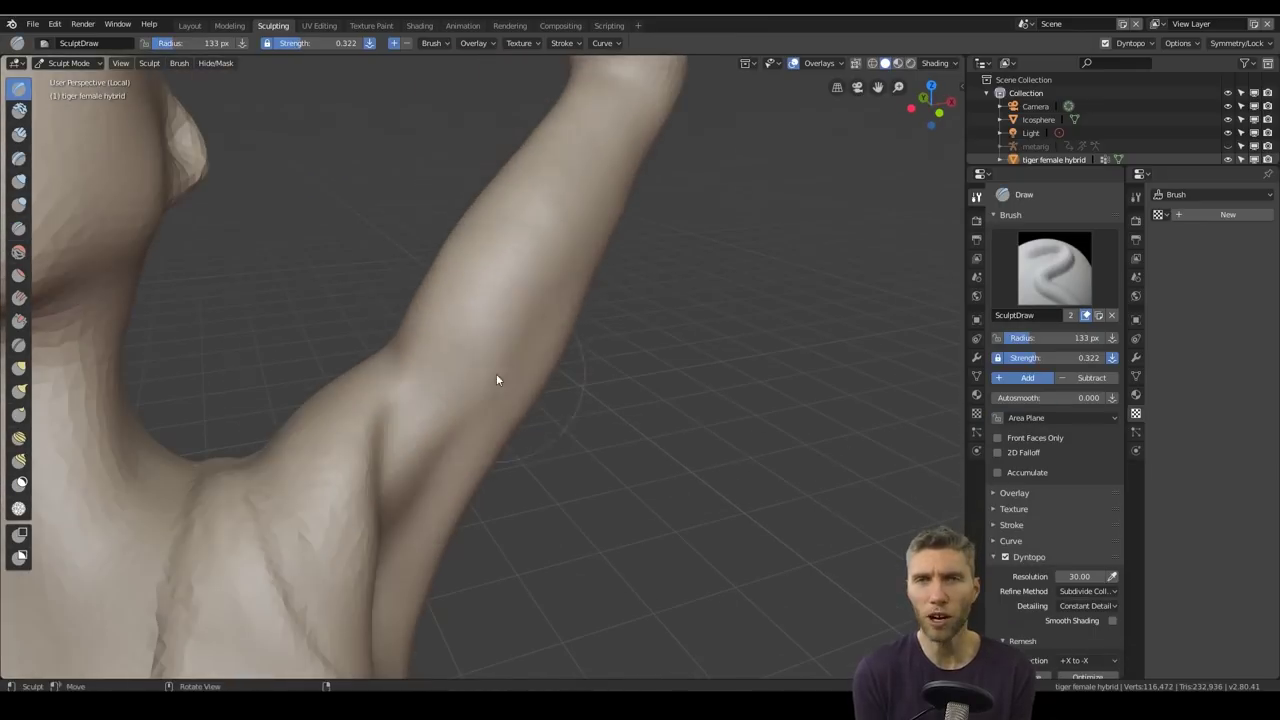
pyautogui.moveTo(496, 377); pyautogui.dragTo(509, 302)
pyautogui.keyDown('ctrl'); pyautogui.moveTo(509, 302); pyautogui.dragTo(490, 240, button='middle'); pyautogui.keyUp('ctrl')
pyautogui.moveTo(490, 240)
pyautogui.mouseDown(button='middle')
pyautogui.moveTo(429, 266)
pyautogui.moveTo(448, 293)
pyautogui.mouseUp(button='middle')
# Step: Thicken the arm and shoulder muscles from several sides with the Inflate/Deflate brush at radius 133 px
pyautogui.press('i')
pyautogui.moveTo(447, 293); pyautogui.dragTo(398, 280)
pyautogui.keyDown('ctrl'); pyautogui.moveTo(430, 290); pyautogui.dragTo(500, 460, button='middle'); pyautogui.keyUp('ctrl')
pyautogui.moveTo(506, 380); pyautogui.dragTo(660, 430, button='middle')
pyautogui.moveTo(640, 440)
pyautogui.keyDown('ctrl'); pyautogui.mouseDown(button='middle')
pyautogui.moveTo(594, 340)
pyautogui.moveTo(612, 291)
pyautogui.moveTo(604, 314)
pyautogui.moveTo(502, 397)
pyautogui.mouseUp(button='middle'); pyautogui.keyUp('ctrl')
pyautogui.moveTo(502, 397); pyautogui.dragTo(490, 350)
pyautogui.moveTo(490, 350)
pyautogui.mouseDown(button='middle')
pyautogui.moveTo(480, 315)
pyautogui.moveTo(500, 420)
pyautogui.mouseUp(button='middle')
pyautogui.moveTo(500, 420)
pyautogui.mouseDown(button='middle')
pyautogui.moveTo(657, 401)
pyautogui.moveTo(560, 330)
pyautogui.mouseUp(button='middle')
pyautogui.moveTo(560, 330)
pyautogui.keyDown('ctrl'); pyautogui.mouseDown(button='middle')
pyautogui.moveTo(474, 248)
pyautogui.moveTo(646, 362)
pyautogui.moveTo(637, 331)
pyautogui.moveTo(425, 277)
pyautogui.mouseUp(button='middle'); pyautogui.keyUp('ctrl')
pyautogui.moveTo(425, 277); pyautogui.dragTo(440, 359)
pyautogui.keyDown('ctrl'); pyautogui.moveTo(440, 358); pyautogui.dragTo(88, 207, button='middle'); pyautogui.keyUp('ctrl')
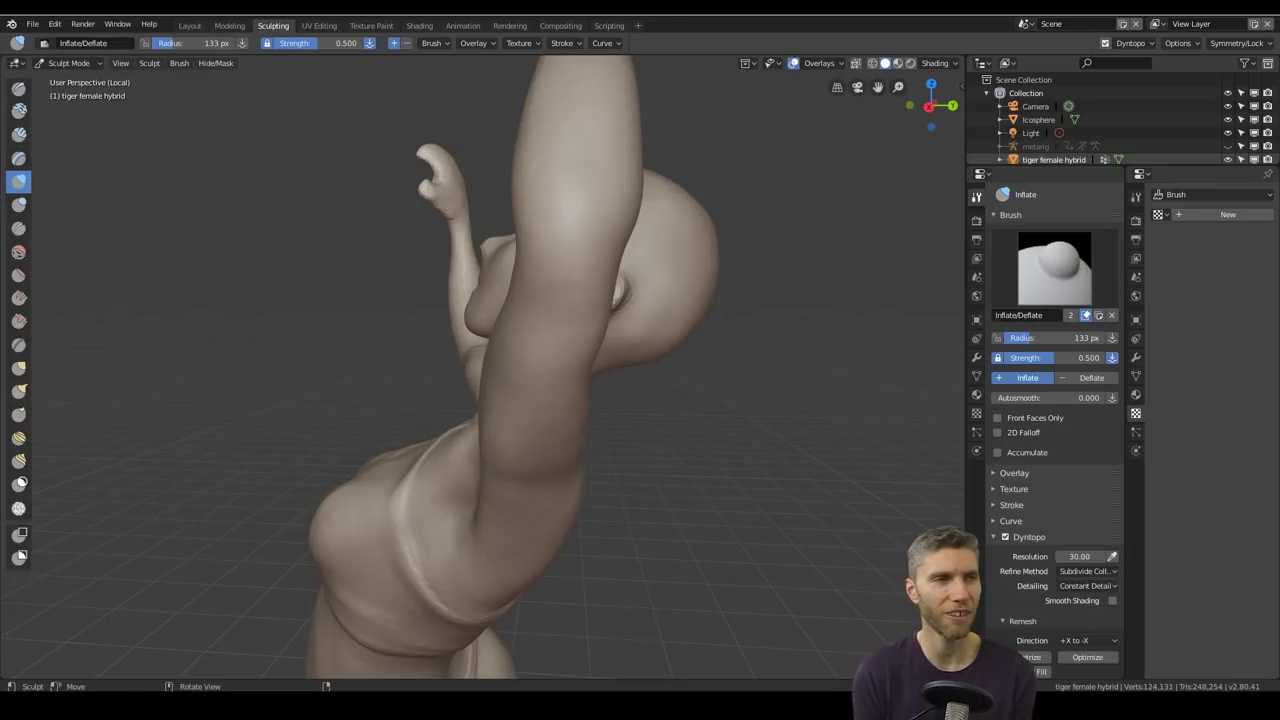
# Step: Define the arm and upper-body muscles by alternating the Crease and Inflate/Deflate brushes
pyautogui.moveTo(245, 319); pyautogui.dragTo(259, 318, button='middle')
pyautogui.hotkey('shift', 'c')
pyautogui.moveTo(580, 305)
pyautogui.mouseDown(button='middle')
pyautogui.moveTo(452, 309)
pyautogui.moveTo(562, 254)
pyautogui.moveTo(563, 214)
pyautogui.moveTo(597, 289)
pyautogui.moveTo(546, 360)
pyautogui.moveTo(655, 301)
pyautogui.moveTo(603, 423)
pyautogui.moveTo(491, 514)
pyautogui.moveTo(380, 323)
pyautogui.moveTo(439, 336)
pyautogui.moveTo(442, 470)
pyautogui.moveTo(423, 301)
pyautogui.moveTo(462, 303)
pyautogui.mouseUp(button='middle')
pyautogui.click(18, 182)
pyautogui.moveTo(316, 277)
pyautogui.mouseDown(button='middle')
pyautogui.moveTo(537, 360)
pyautogui.moveTo(431, 409)
pyautogui.moveTo(603, 391)
pyautogui.moveTo(274, 483)
pyautogui.moveTo(272, 179)
pyautogui.moveTo(351, 341)
pyautogui.moveTo(493, 259)
pyautogui.moveTo(559, 475)
pyautogui.moveTo(451, 306)
pyautogui.moveTo(417, 206)
pyautogui.moveTo(437, 471)
pyautogui.moveTo(406, 431)
pyautogui.moveTo(634, 260)
pyautogui.moveTo(614, 423)
pyautogui.moveTo(566, 346)
pyautogui.moveTo(619, 261)
pyautogui.moveTo(584, 530)
pyautogui.moveTo(576, 461)
pyautogui.moveTo(600, 427)
pyautogui.mouseUp(button='middle')
pyautogui.press('f')
pyautogui.click(493, 259)
pyautogui.hotkey('shift', 'c')
pyautogui.press('i')
# Step: Sculpt the belly's midline and navel with the Draw brush at radius 35 px and the Crease brush
pyautogui.scroll(-7, 584, 530)
pyautogui.press('x')
pyautogui.press('f')
pyautogui.click(556, 428)
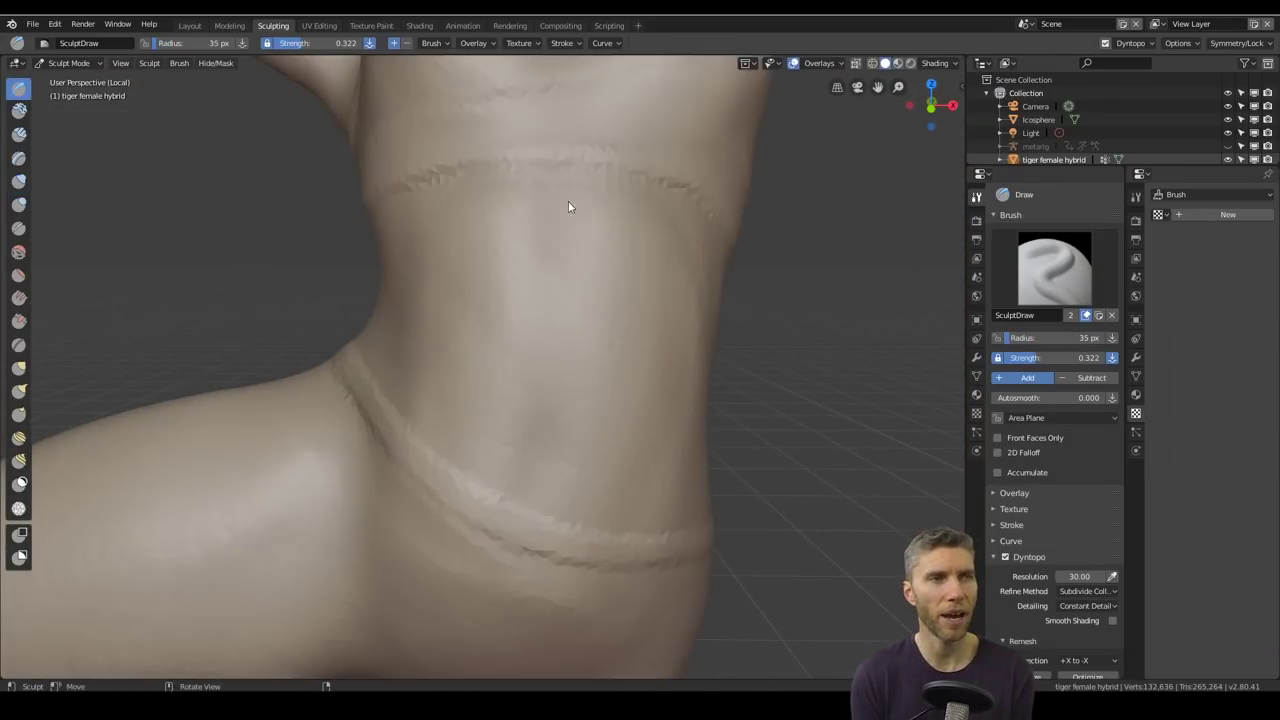
pyautogui.hotkey('shift', 'c')
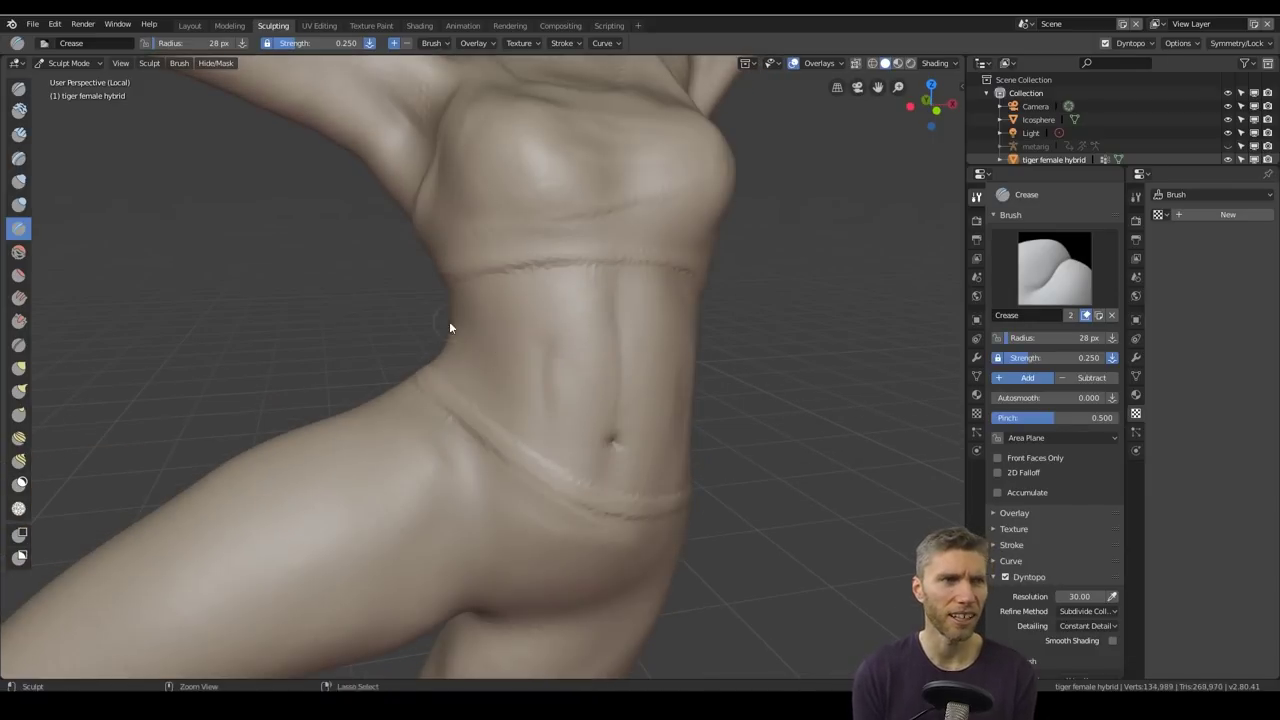
# Step: Swell the hip area with Inflate/Deflate at radius 104 px and crease along the waistband at radius 45 px
pyautogui.press('i')
pyautogui.moveTo(470, 342); pyautogui.dragTo(424, 367, button='middle')
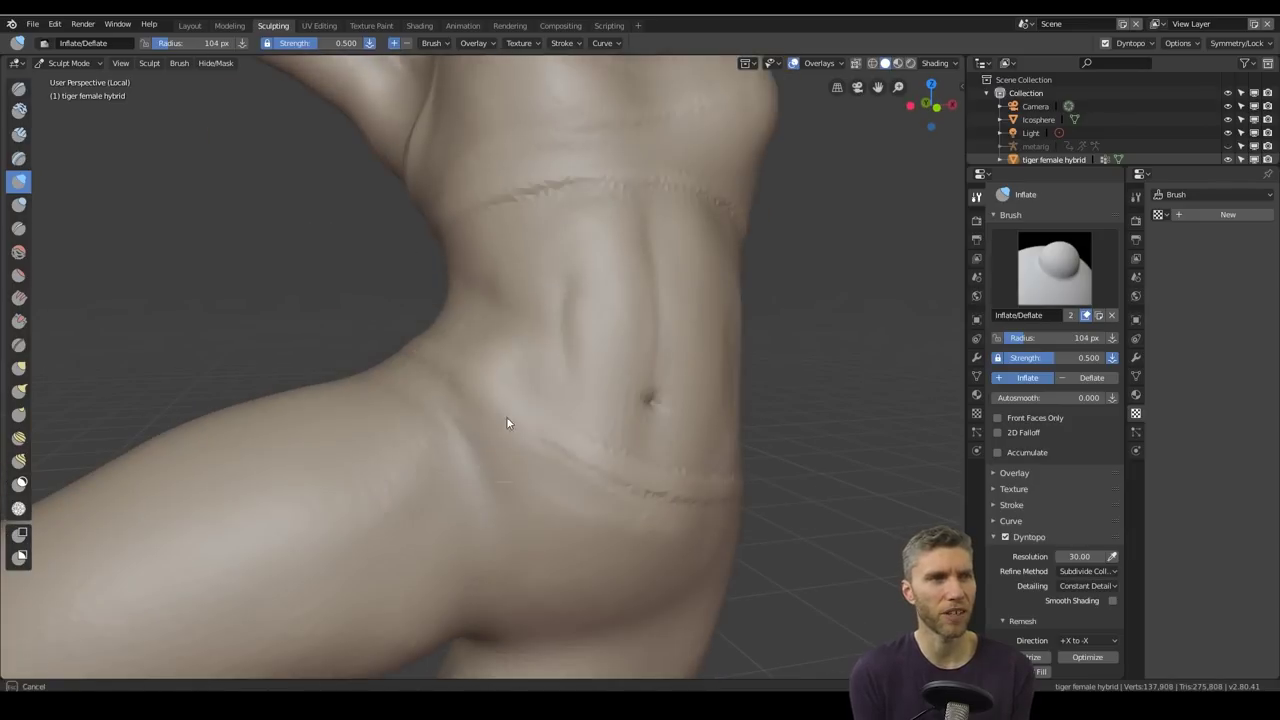
pyautogui.hotkey('shift', 'c')
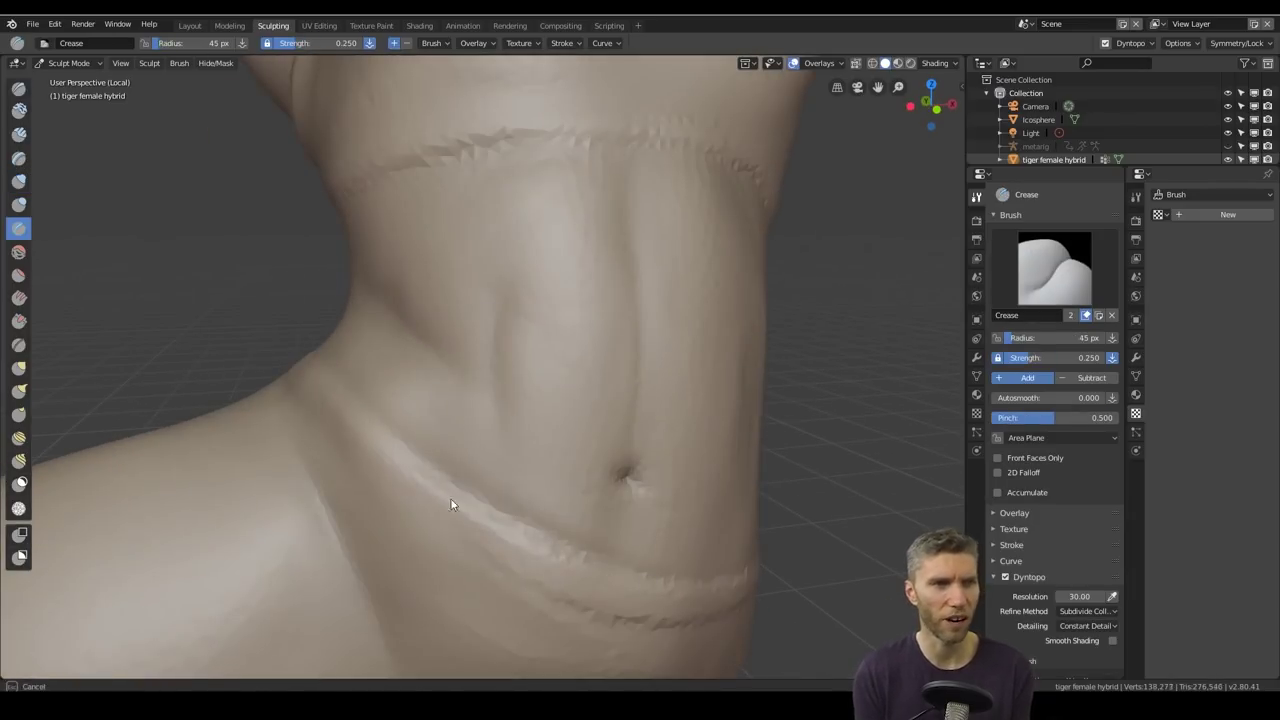
pyautogui.moveTo(451, 499)
pyautogui.mouseDown()
pyautogui.moveTo(410, 474)
pyautogui.moveTo(526, 528)
pyautogui.mouseUp()
# Step: Set the Crease brush radius to 84 px and define the abdominal muscle edges on both sides of the navel
pyautogui.press('f')
pyautogui.click(560, 291)
pyautogui.moveTo(546, 264); pyautogui.dragTo(497, 362)
pyautogui.moveTo(590, 358); pyautogui.dragTo(504, 360, button='middle')
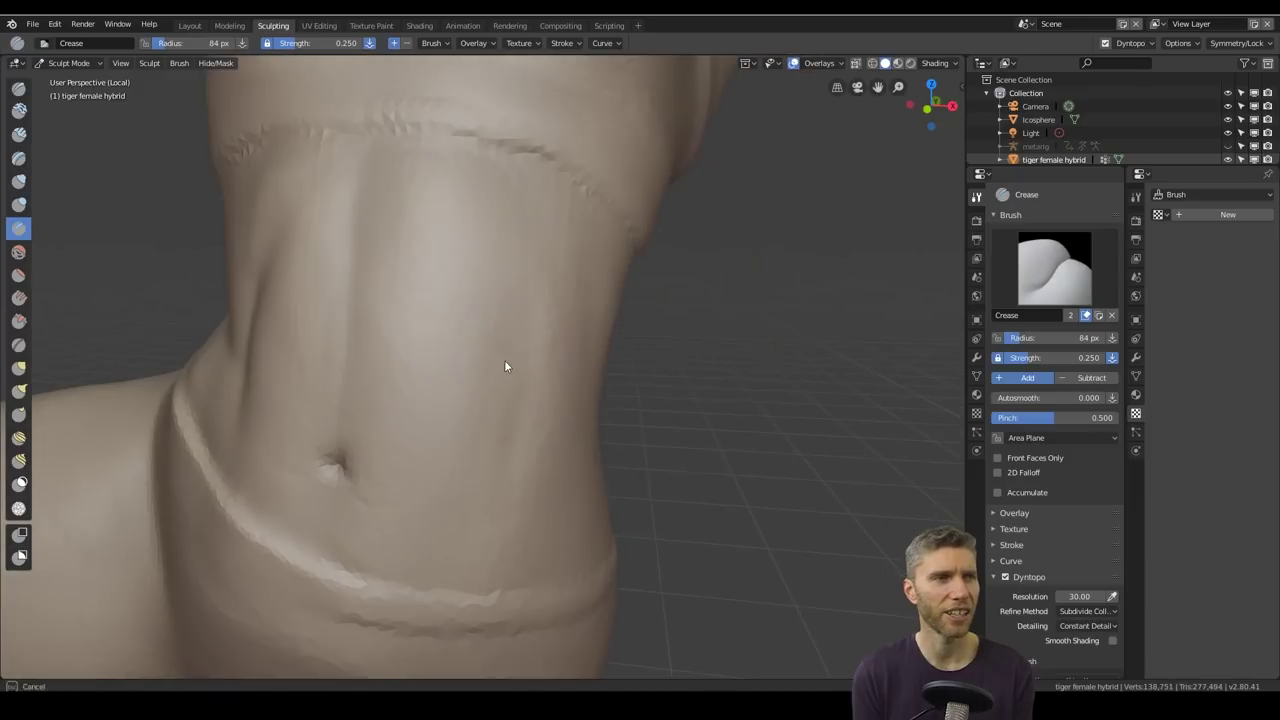
pyautogui.moveTo(530, 312)
pyautogui.mouseDown(button='middle')
pyautogui.moveTo(572, 289)
pyautogui.moveTo(608, 292)
pyautogui.mouseUp(button='middle')
pyautogui.moveTo(490, 225)
pyautogui.mouseDown()
pyautogui.moveTo(498, 411)
pyautogui.moveTo(474, 478)
pyautogui.mouseUp()
pyautogui.scroll(-8, 536, 487)
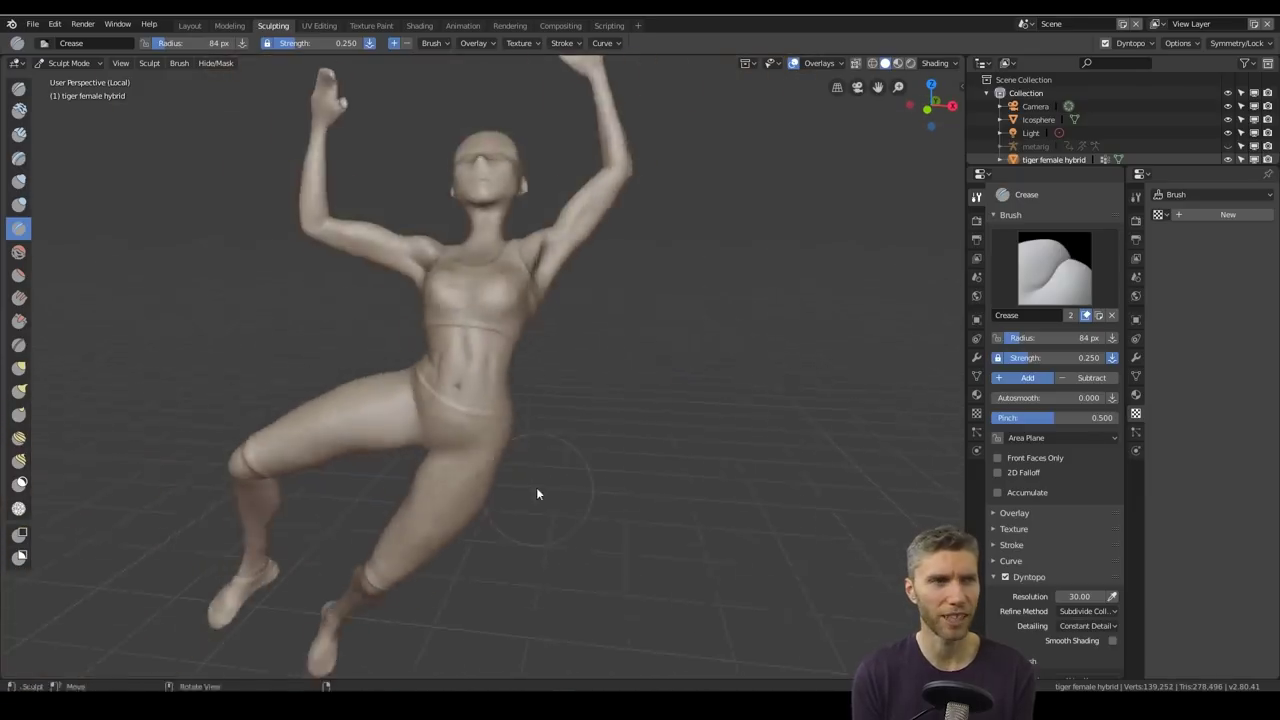
pyautogui.scroll(8, 536, 487)
pyautogui.moveTo(479, 252); pyautogui.dragTo(452, 420)
pyautogui.scroll(-2, 564, 418)
pyautogui.keyDown('shift'); pyautogui.moveTo(564, 418); pyautogui.dragTo(522, 340, button='middle'); pyautogui.keyUp('shift')
pyautogui.scroll(3, 522, 340)
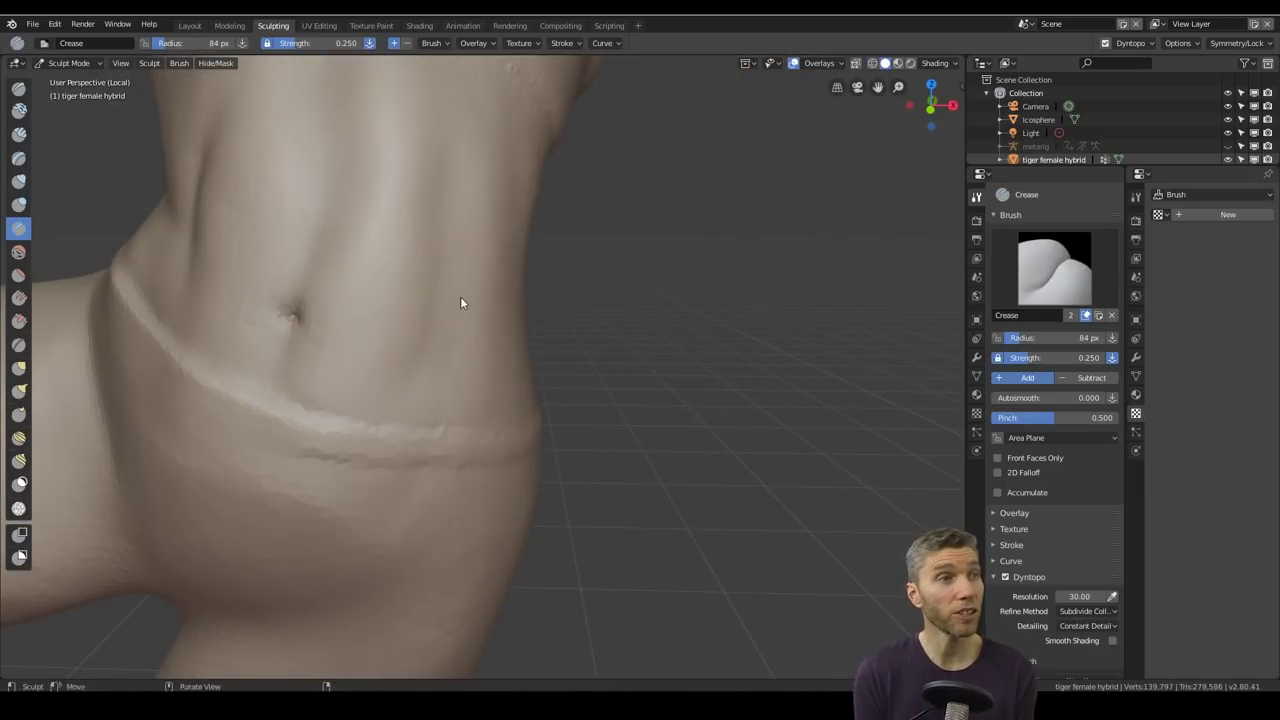
# Step: Set the Crease brush radius to 44 px and deepen the crease at the side of the belly
pyautogui.press('i')
pyautogui.keyDown('shift'); pyautogui.moveTo(522, 204); pyautogui.dragTo(524, 396, button='middle'); pyautogui.keyUp('shift')
pyautogui.hotkey('shift', 'c')
pyautogui.press('f')
pyautogui.click(446, 354)
pyautogui.moveTo(490, 302); pyautogui.dragTo(455, 335)
pyautogui.moveTo(545, 285)
pyautogui.mouseDown(button='middle')
pyautogui.moveTo(547, 339)
pyautogui.moveTo(545, 312)
pyautogui.mouseUp(button='middle')
pyautogui.moveTo(305, 345); pyautogui.dragTo(408, 327, button='middle')
# Step: Sharpen the waistband edge around the front and side of the hip with the Crease brush
pyautogui.moveTo(490, 240)
pyautogui.keyDown('ctrl'); pyautogui.mouseDown(button='middle')
pyautogui.moveTo(512, 461)
pyautogui.moveTo(367, 368)
pyautogui.mouseUp(button='middle'); pyautogui.keyUp('ctrl')
pyautogui.scroll(-3, 538, 458)
pyautogui.scroll(4, 367, 368)
pyautogui.scroll(2, 367, 368)
pyautogui.scroll(-2, 272, 458)
pyautogui.moveTo(350, 430); pyautogui.dragTo(300, 330, button='middle')
pyautogui.moveTo(225, 395); pyautogui.dragTo(213, 433)
pyautogui.keyDown('ctrl'); pyautogui.moveTo(480, 300); pyautogui.dragTo(560, 540, button='middle'); pyautogui.keyUp('ctrl')
pyautogui.moveTo(560, 540)
pyautogui.mouseDown(button='middle')
pyautogui.moveTo(562, 490)
pyautogui.moveTo(425, 535)
pyautogui.moveTo(596, 520)
pyautogui.moveTo(571, 578)
pyautogui.moveTo(460, 487)
pyautogui.moveTo(606, 329)
pyautogui.moveTo(277, 480)
pyautogui.moveTo(560, 294)
pyautogui.moveTo(437, 280)
pyautogui.moveTo(600, 330)
pyautogui.mouseUp(button='middle')
pyautogui.keyDown('ctrl'); pyautogui.moveTo(600, 330); pyautogui.dragTo(685, 131, button='middle'); pyautogui.keyUp('ctrl')
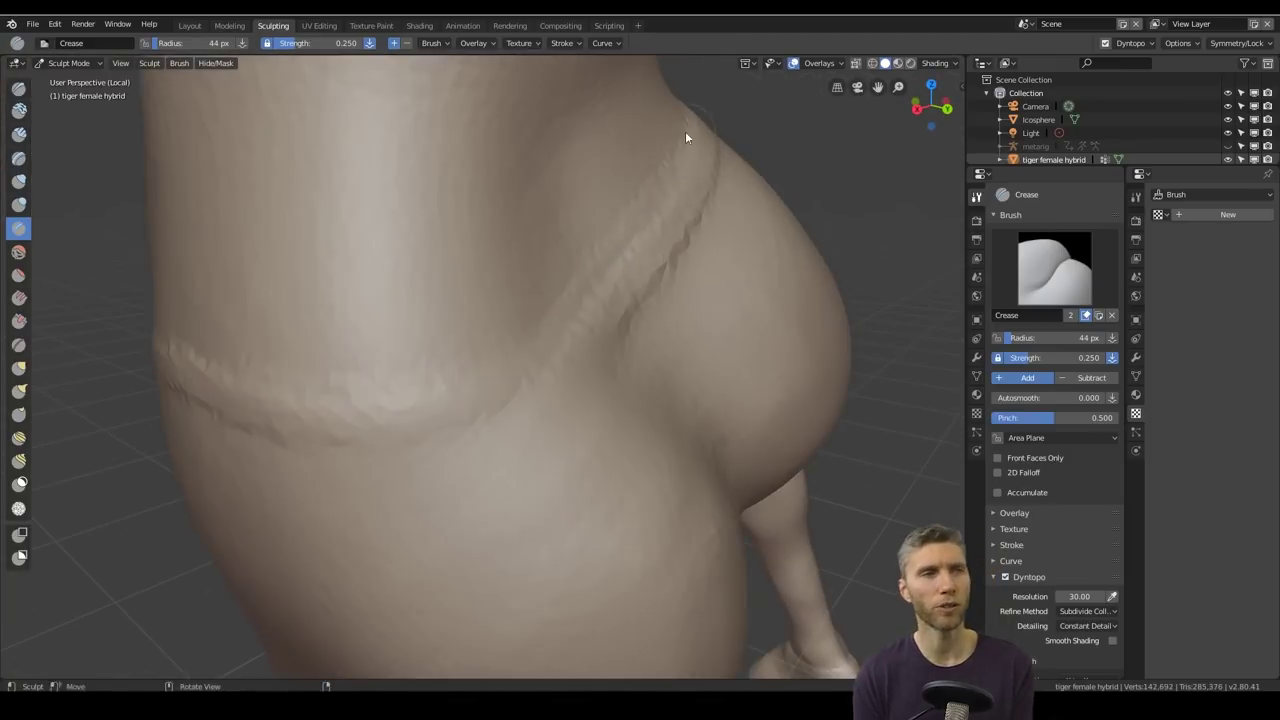
pyautogui.moveTo(685, 131); pyautogui.dragTo(514, 340)
# Step: Crease the waistband across the lower back and hip with the Crease brush at radius 43 px
pyautogui.moveTo(514, 340)
pyautogui.mouseDown(button='middle')
pyautogui.moveTo(516, 264)
pyautogui.moveTo(618, 333)
pyautogui.moveTo(761, 291)
pyautogui.moveTo(521, 288)
pyautogui.moveTo(866, 411)
pyautogui.mouseUp(button='middle')
pyautogui.press('f')
pyautogui.click(846, 412)
pyautogui.moveTo(596, 388); pyautogui.dragTo(670, 400)
pyautogui.moveTo(846, 456); pyautogui.dragTo(500, 352, button='middle')
pyautogui.moveTo(500, 352)
pyautogui.mouseDown()
pyautogui.moveTo(708, 290)
pyautogui.moveTo(838, 218)
pyautogui.mouseUp()
pyautogui.moveTo(838, 218)
pyautogui.mouseDown(button='middle')
pyautogui.moveTo(486, 434)
pyautogui.moveTo(519, 389)
pyautogui.mouseUp(button='middle')
pyautogui.press('f')
pyautogui.click(540, 389)
pyautogui.moveTo(540, 300); pyautogui.dragTo(437, 371)
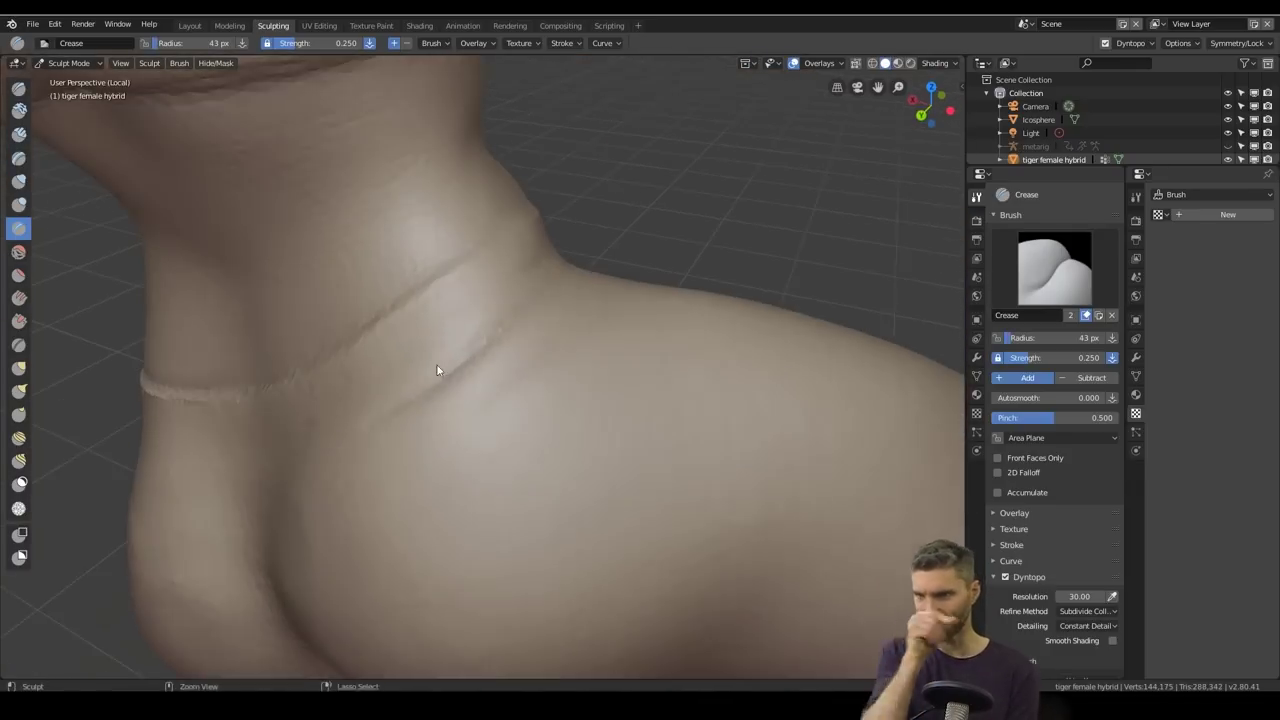
# Step: Carve the tank top's neckline, armholes and cloth folds with the Crease brush at radius 43 px
pyautogui.moveTo(437, 371); pyautogui.dragTo(331, 263, button='middle')
pyautogui.moveTo(286, 200)
pyautogui.mouseDown(button='middle')
pyautogui.moveTo(660, 424)
pyautogui.moveTo(569, 371)
pyautogui.moveTo(571, 451)
pyautogui.moveTo(529, 480)
pyautogui.moveTo(629, 398)
pyautogui.moveTo(546, 503)
pyautogui.moveTo(483, 491)
pyautogui.moveTo(494, 440)
pyautogui.moveTo(604, 531)
pyautogui.moveTo(375, 391)
pyautogui.mouseUp(button='middle')
pyautogui.moveTo(418, 352); pyautogui.dragTo(543, 211, button='middle')
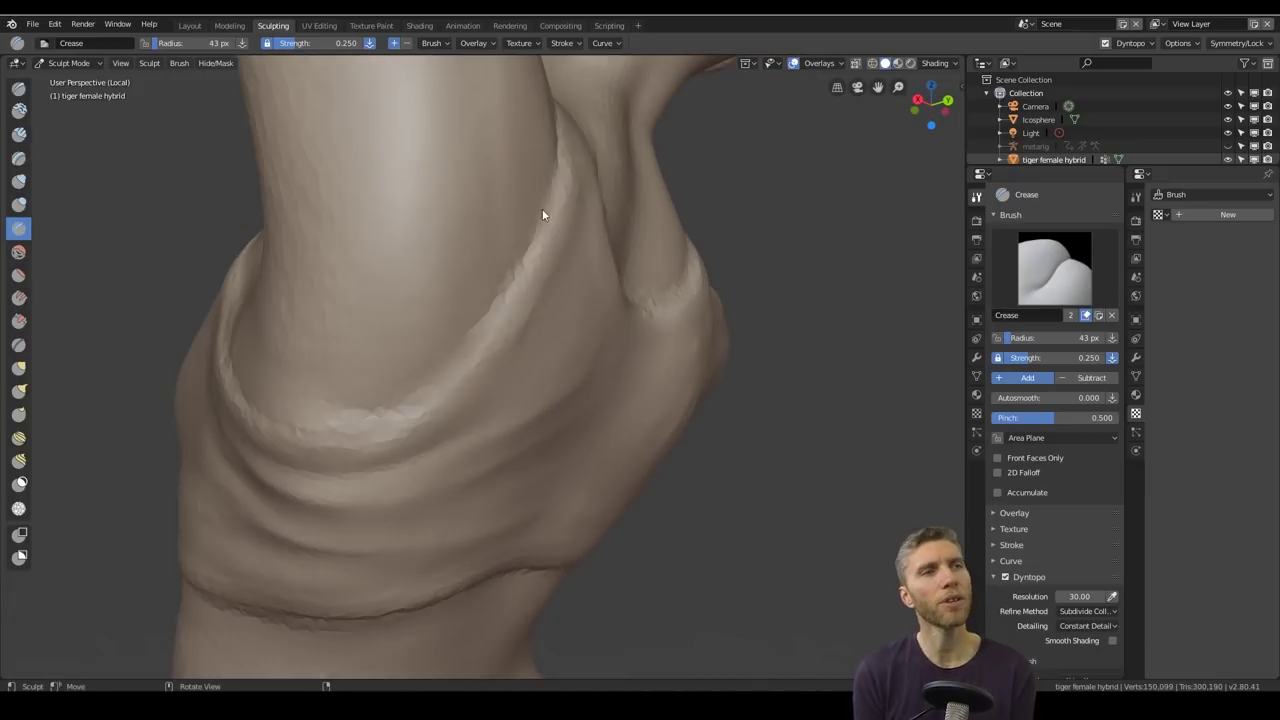
pyautogui.moveTo(283, 371)
pyautogui.mouseDown(button='middle')
pyautogui.moveTo(449, 371)
pyautogui.moveTo(401, 513)
pyautogui.mouseUp(button='middle')
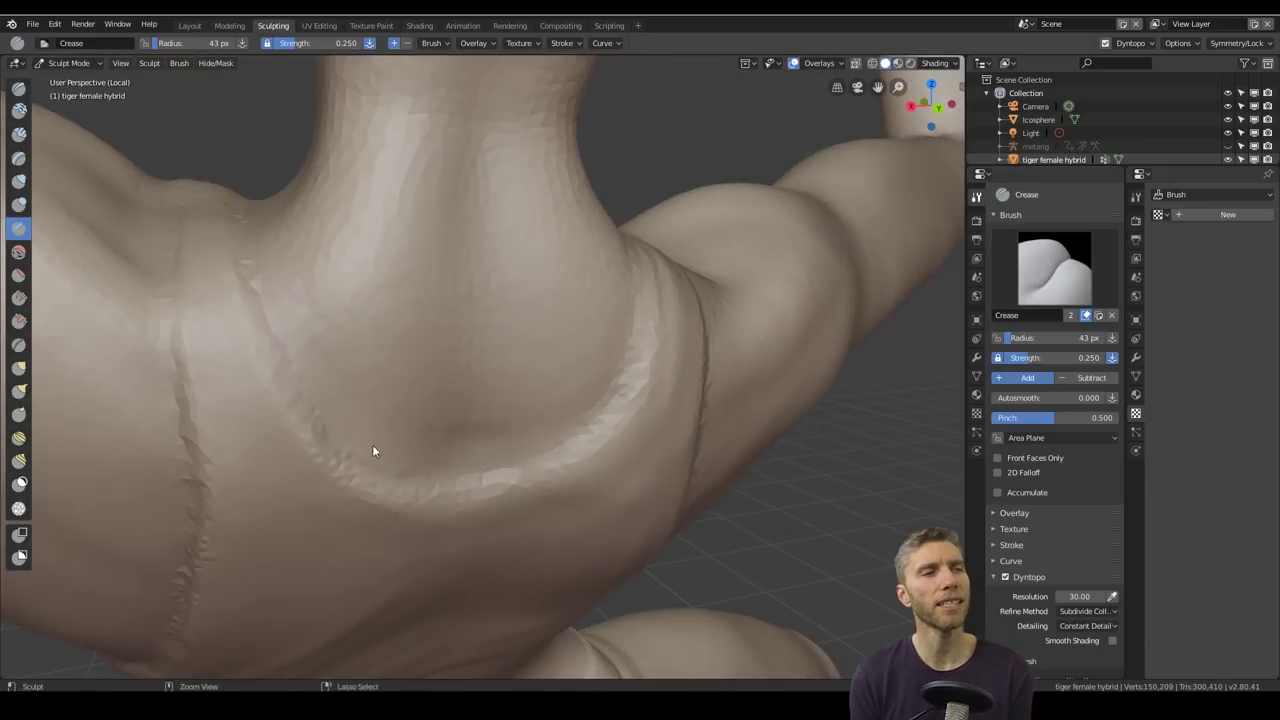
pyautogui.moveTo(197, 349); pyautogui.dragTo(507, 210, button='middle')
pyautogui.moveTo(421, 464); pyautogui.dragTo(528, 357, button='middle')
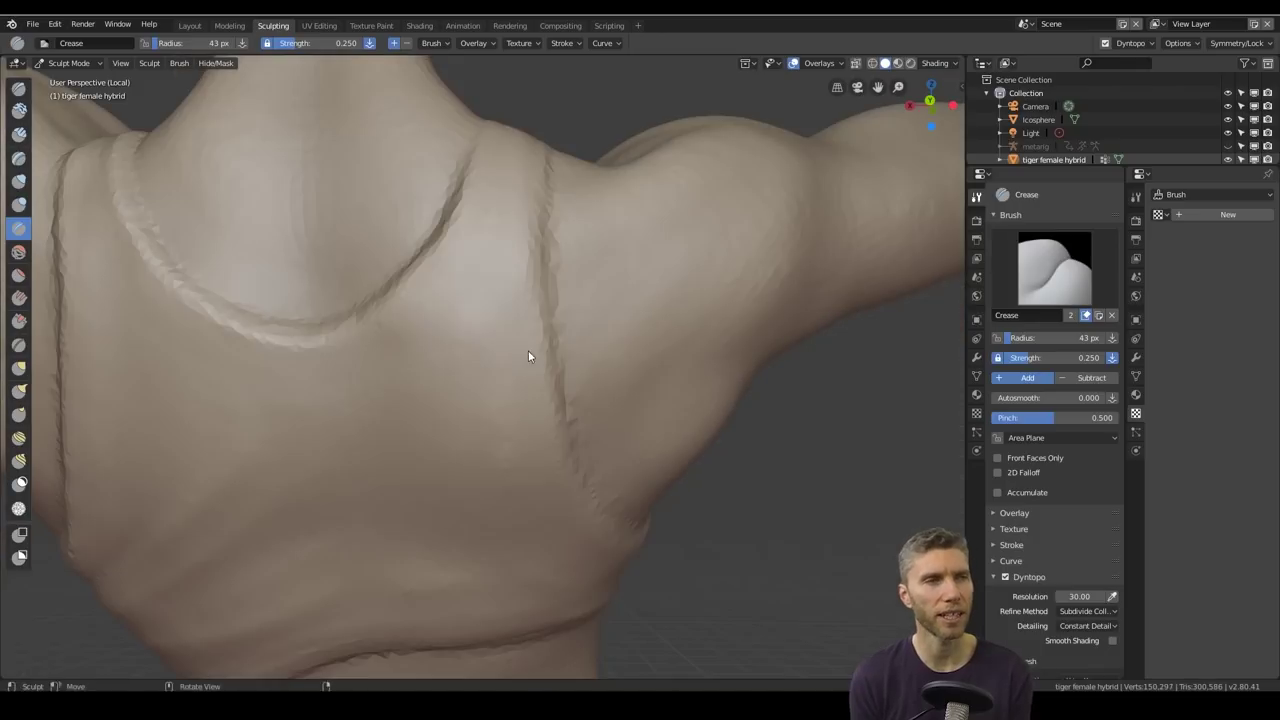
pyautogui.moveTo(531, 517)
pyautogui.mouseDown(button='middle')
pyautogui.moveTo(571, 280)
pyautogui.moveTo(403, 407)
pyautogui.moveTo(586, 414)
pyautogui.mouseUp(button='middle')
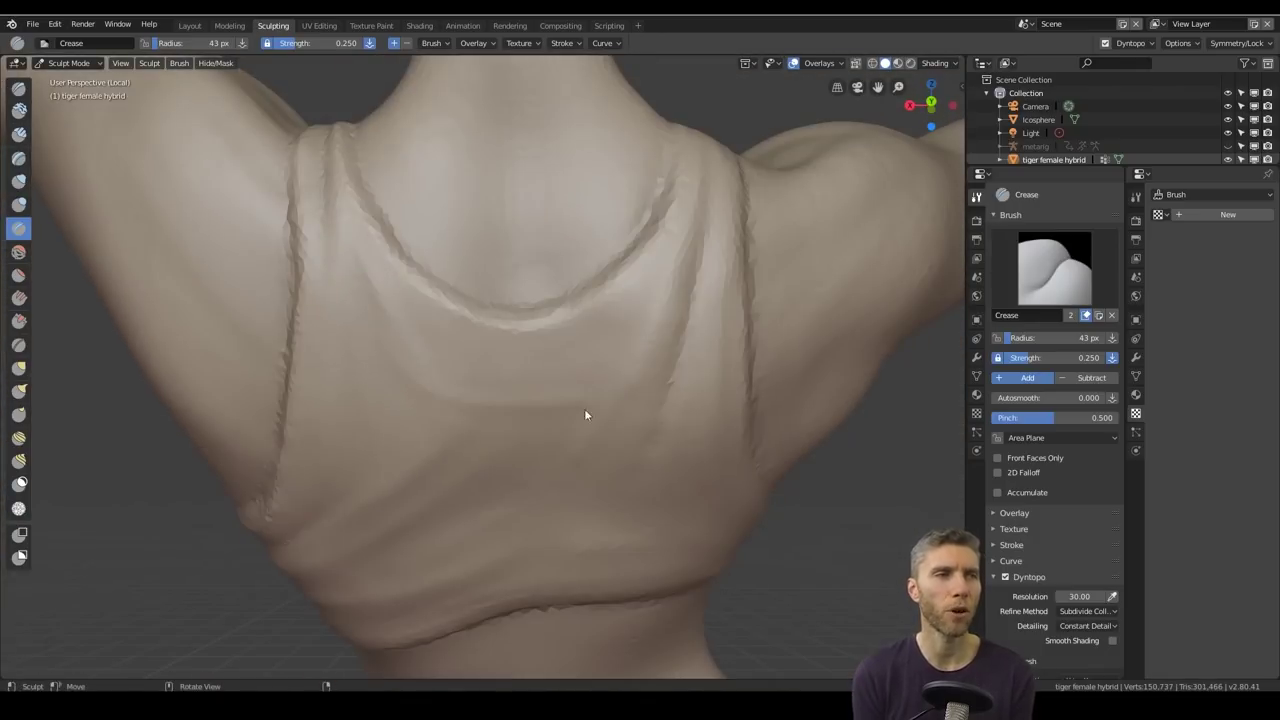
# Step: Add more cloth folds across the back of the tank top with the Crease brush
pyautogui.moveTo(594, 349)
pyautogui.mouseDown(button='middle')
pyautogui.moveTo(466, 380)
pyautogui.moveTo(315, 490)
pyautogui.moveTo(443, 230)
pyautogui.moveTo(575, 374)
pyautogui.mouseUp(button='middle')
pyautogui.moveTo(575, 374); pyautogui.dragTo(690, 340)
pyautogui.moveTo(690, 340)
pyautogui.mouseDown(button='middle')
pyautogui.moveTo(568, 401)
pyautogui.moveTo(341, 276)
pyautogui.mouseUp(button='middle')
pyautogui.moveTo(341, 276)
pyautogui.mouseDown()
pyautogui.moveTo(504, 425)
pyautogui.moveTo(695, 455)
pyautogui.mouseUp()
# Step: Define the throat and upper chest using the Draw brush and the Crease brush at radius 59 px
pyautogui.scroll(-7, 695, 455)
pyautogui.moveTo(695, 455)
pyautogui.mouseDown(button='middle')
pyautogui.moveTo(611, 418)
pyautogui.moveTo(435, 157)
pyautogui.moveTo(500, 514)
pyautogui.mouseUp(button='middle')
pyautogui.scroll(4, 435, 157)
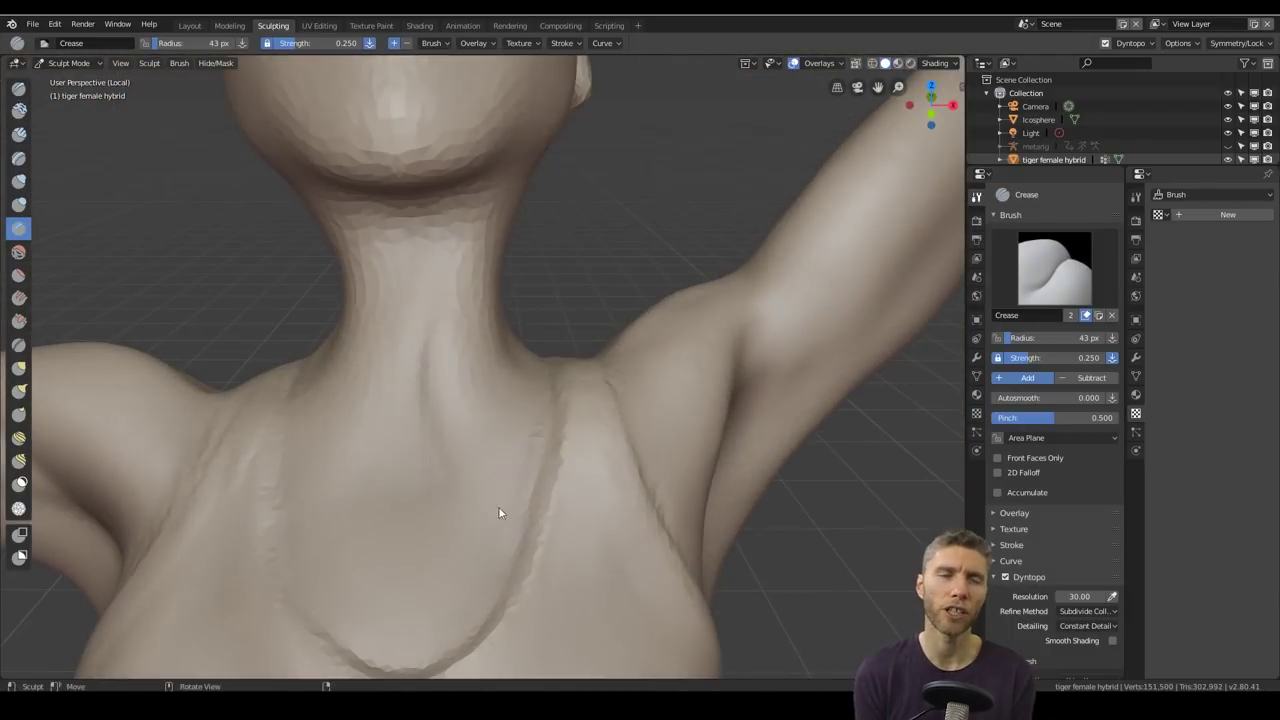
pyautogui.moveTo(380, 434)
pyautogui.mouseDown(button='middle')
pyautogui.moveTo(349, 317)
pyautogui.moveTo(370, 219)
pyautogui.moveTo(473, 213)
pyautogui.moveTo(610, 293)
pyautogui.moveTo(541, 392)
pyautogui.moveTo(684, 424)
pyautogui.moveTo(471, 376)
pyautogui.moveTo(494, 541)
pyautogui.moveTo(654, 503)
pyautogui.moveTo(560, 517)
pyautogui.moveTo(654, 486)
pyautogui.moveTo(569, 478)
pyautogui.moveTo(523, 409)
pyautogui.moveTo(557, 429)
pyautogui.moveTo(423, 366)
pyautogui.mouseUp(button='middle')
pyautogui.press('x')
pyautogui.hotkey('shift', 'c')
pyautogui.moveTo(307, 245); pyautogui.dragTo(560, 434, button='middle')
pyautogui.scroll(-5, 560, 434)
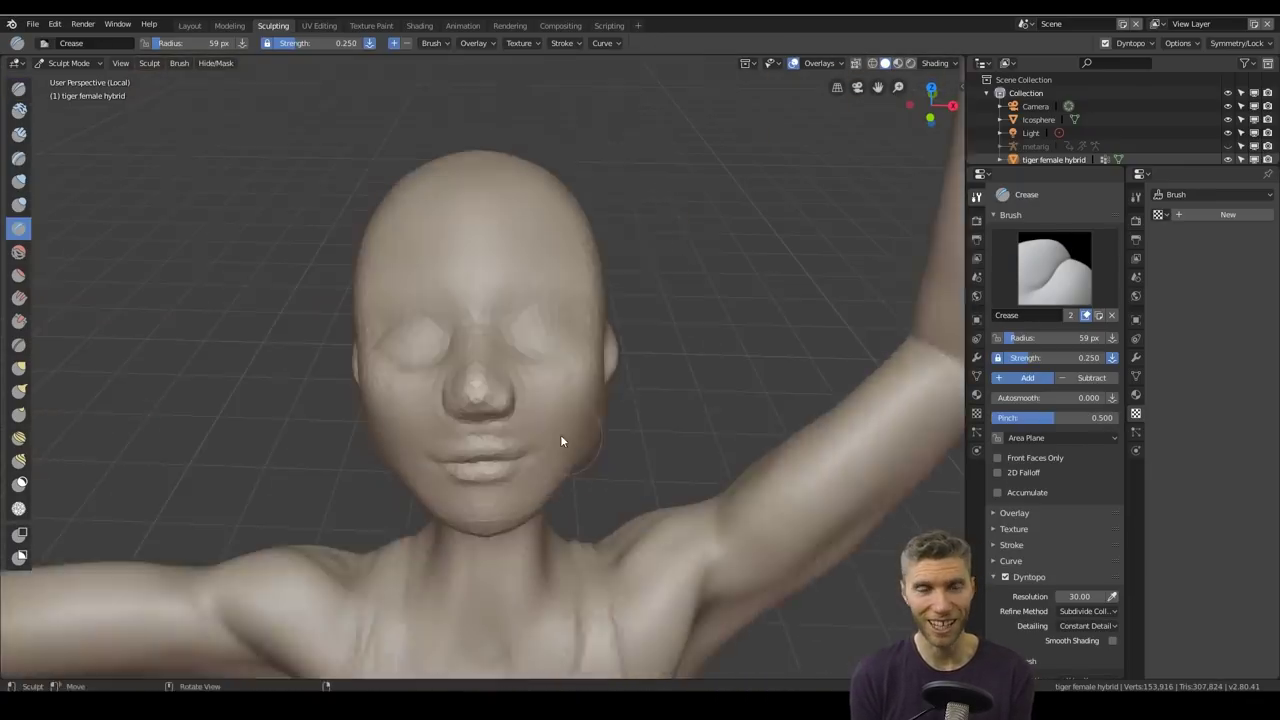
# Step: Carve the nostrils and shape the lips with the Draw brush at radius 59 px
pyautogui.scroll(3, 679, 300)
pyautogui.moveTo(679, 300); pyautogui.dragTo(564, 300, button='middle')
pyautogui.scroll(4, 564, 300)
pyautogui.press('x')
pyautogui.keyDown('ctrl'); pyautogui.moveTo(411, 284); pyautogui.dragTo(434, 300); pyautogui.keyUp('ctrl')
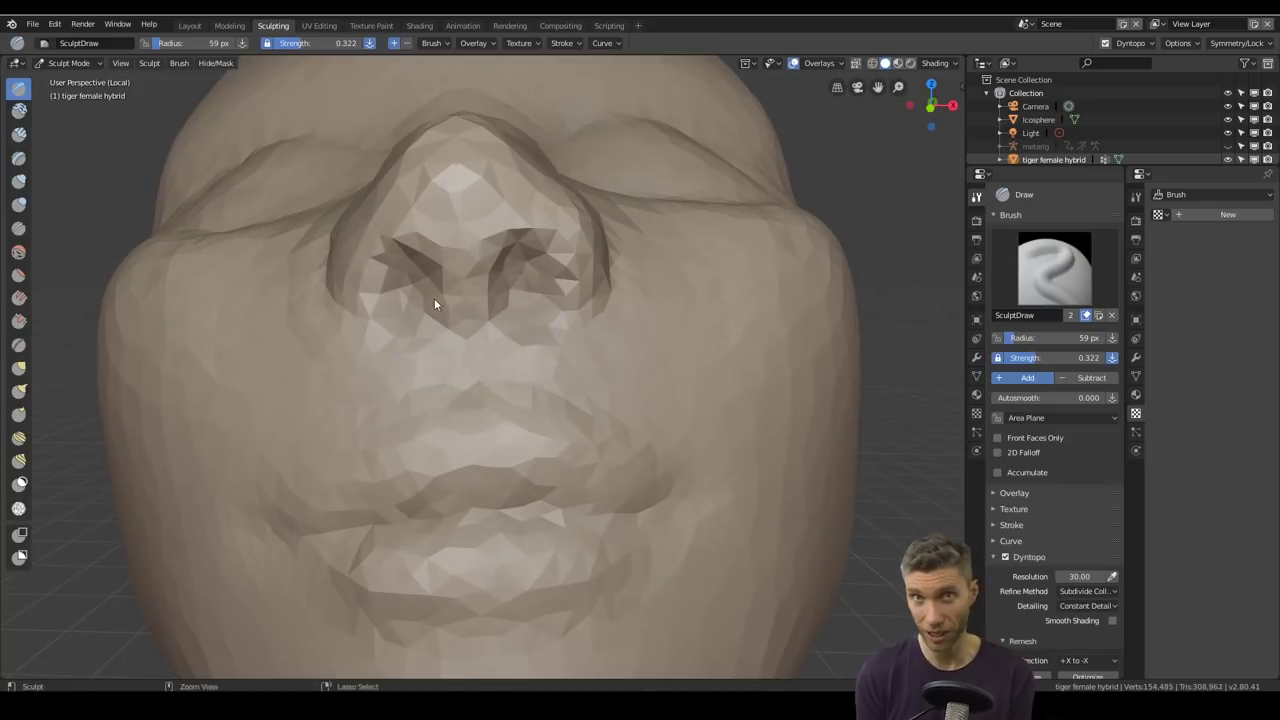
pyautogui.moveTo(470, 375); pyautogui.dragTo(500, 478)
# Step: Define the jawline and the side of the neck with the Crease and Draw brushes
pyautogui.scroll(-4, 596, 542)
pyautogui.moveTo(596, 542)
pyautogui.mouseDown(button='middle')
pyautogui.moveTo(423, 300)
pyautogui.moveTo(560, 310)
pyautogui.mouseUp(button='middle')
pyautogui.scroll(3, 560, 310)
pyautogui.hotkey('shift', 'c')
pyautogui.moveTo(642, 400); pyautogui.dragTo(656, 332)
pyautogui.moveTo(655, 332)
pyautogui.mouseDown(button='middle')
pyautogui.moveTo(663, 434)
pyautogui.moveTo(557, 349)
pyautogui.moveTo(609, 371)
pyautogui.moveTo(574, 347)
pyautogui.moveTo(611, 309)
pyautogui.moveTo(500, 337)
pyautogui.moveTo(660, 360)
pyautogui.moveTo(569, 476)
pyautogui.moveTo(500, 385)
pyautogui.mouseUp(button='middle')
pyautogui.press('g')
pyautogui.press('x')
pyautogui.scroll(3, 569, 476)
pyautogui.press('f')
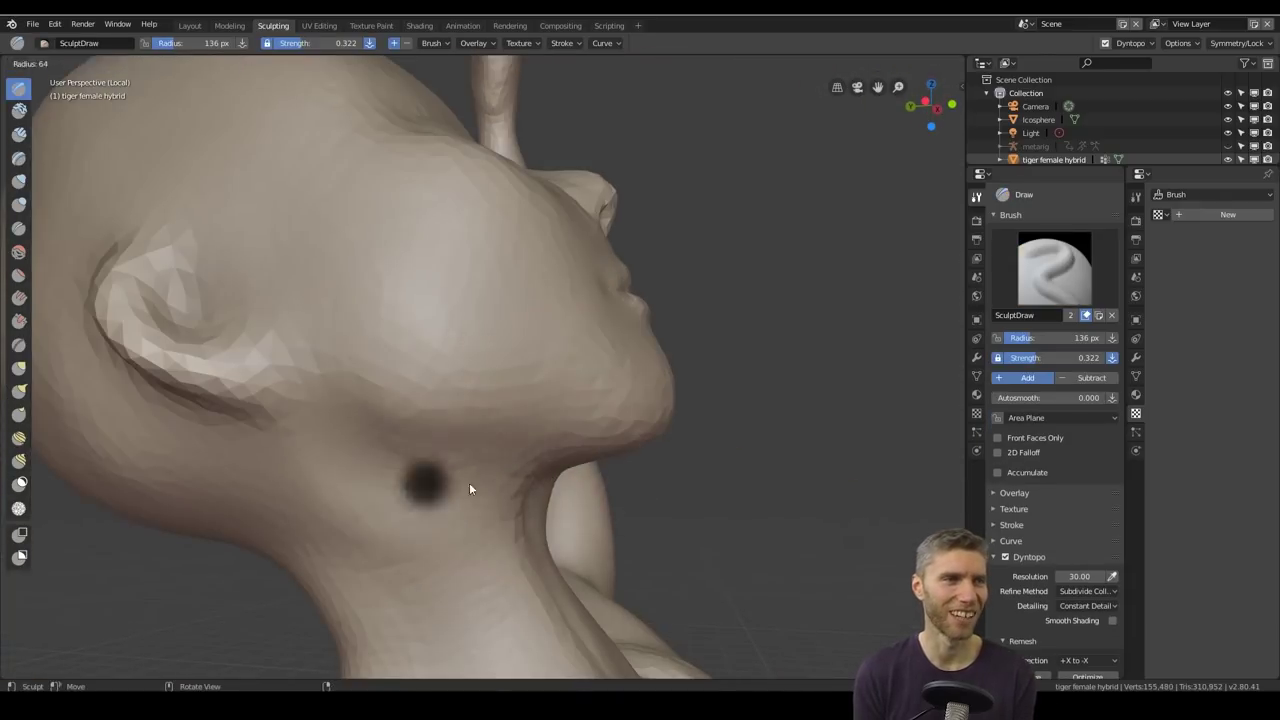
pyautogui.click(487, 484)
pyautogui.moveTo(385, 375); pyautogui.dragTo(350, 490)
pyautogui.moveTo(348, 503)
pyautogui.mouseDown(button='middle')
pyautogui.moveTo(506, 426)
pyautogui.moveTo(500, 340)
pyautogui.mouseUp(button='middle')
pyautogui.moveTo(470, 245); pyautogui.dragTo(511, 466)
pyautogui.moveTo(511, 466)
pyautogui.mouseDown(button='middle')
pyautogui.moveTo(598, 483)
pyautogui.moveTo(545, 475)
pyautogui.mouseUp(button='middle')
# Step: Build up the neck tendons and collarbones with the Draw brush at radius 66 px
pyautogui.press('f')
pyautogui.click(686, 155)
pyautogui.moveTo(686, 155); pyautogui.dragTo(632, 440)
pyautogui.moveTo(600, 180); pyautogui.dragTo(719, 130, button='middle')
pyautogui.moveTo(719, 130); pyautogui.dragTo(600, 185)
pyautogui.moveTo(690, 215)
pyautogui.mouseDown(button='middle')
pyautogui.moveTo(468, 229)
pyautogui.moveTo(726, 449)
pyautogui.moveTo(591, 489)
pyautogui.moveTo(677, 497)
pyautogui.moveTo(716, 328)
pyautogui.moveTo(600, 370)
pyautogui.mouseUp(button='middle')
pyautogui.press('f')
pyautogui.click(510, 480)
pyautogui.moveTo(500, 535); pyautogui.dragTo(352, 505)
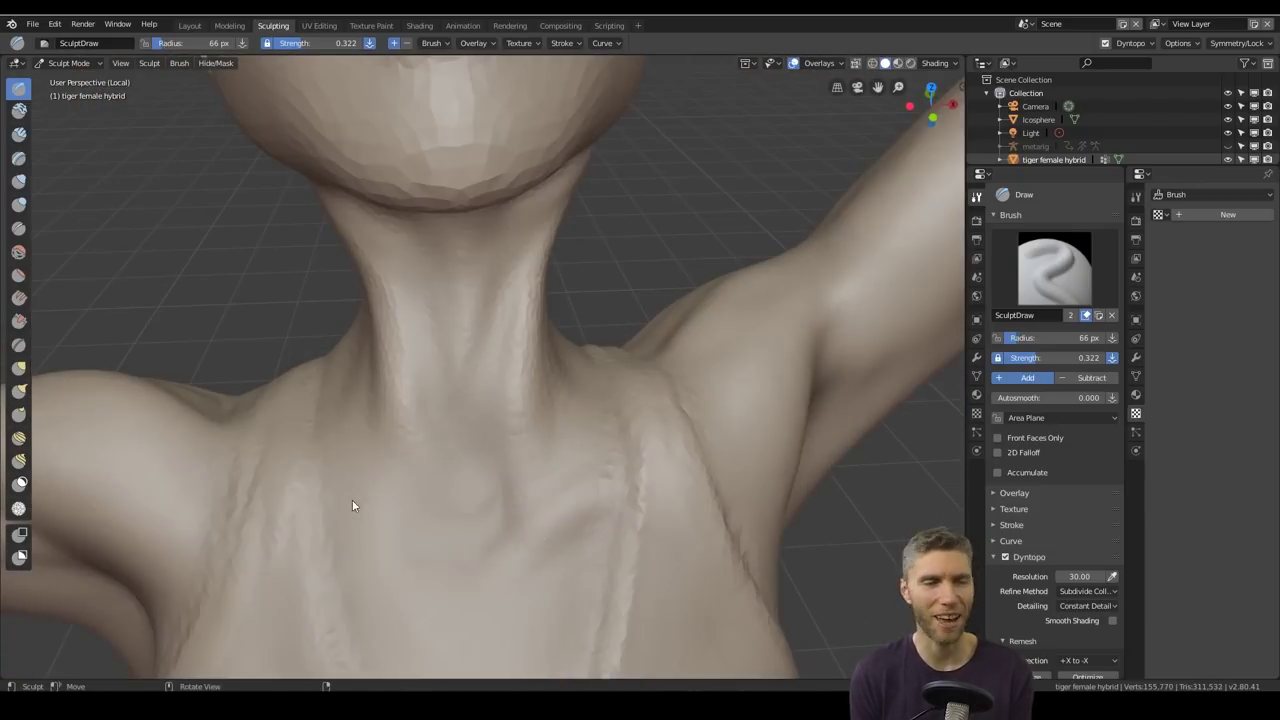
pyautogui.moveTo(450, 535); pyautogui.dragTo(356, 545)
# Step: Check the figure within the full scene, return to local view and save the file
pyautogui.scroll(-9, 689, 456)
pyautogui.moveTo(689, 456)
pyautogui.mouseDown(button='middle')
pyautogui.moveTo(672, 503)
pyautogui.moveTo(740, 437)
pyautogui.moveTo(692, 532)
pyautogui.moveTo(706, 573)
pyautogui.moveTo(658, 490)
pyautogui.moveTo(662, 455)
pyautogui.moveTo(705, 350)
pyautogui.moveTo(742, 330)
pyautogui.mouseUp(button='middle')
pyautogui.press('KP_Divide')
pyautogui.press('KP_Divide')
pyautogui.scroll(2, 662, 455)
pyautogui.click(33, 24)
pyautogui.click(59, 124)
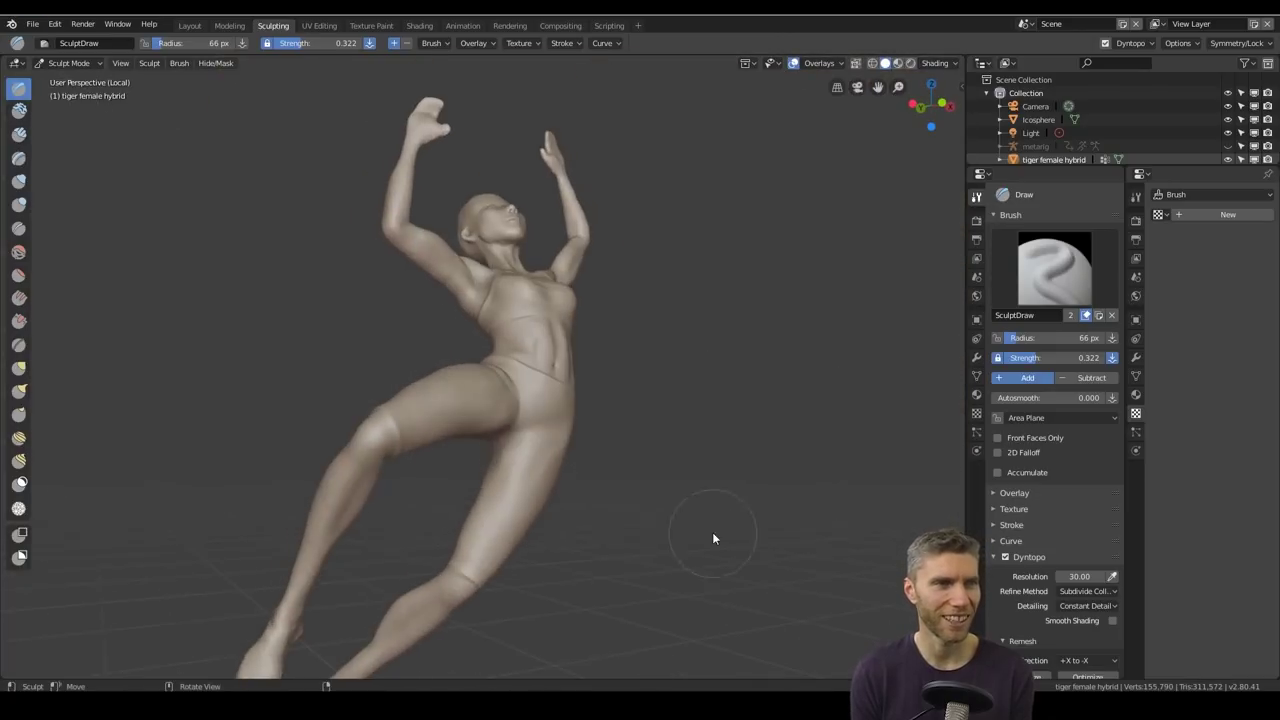
# Step: Set the Draw brush radius to 36 px and build up the trouser hem and the knee area
pyautogui.keyDown('shift'); pyautogui.moveTo(712, 532); pyautogui.dragTo(780, 290, button='middle'); pyautogui.keyUp('shift')
pyautogui.scroll(8, 600, 345)
pyautogui.press('f')
pyautogui.click(512, 378)
pyautogui.moveTo(510, 382); pyautogui.dragTo(490, 411)
pyautogui.scroll(-3, 516, 424)
pyautogui.moveTo(516, 424); pyautogui.dragTo(520, 450, button='middle')
pyautogui.moveTo(520, 450); pyautogui.dragTo(490, 455, button='middle')
pyautogui.moveTo(490, 455)
pyautogui.keyDown('ctrl'); pyautogui.mouseDown(button='middle')
pyautogui.moveTo(466, 330)
pyautogui.moveTo(484, 318)
pyautogui.mouseUp(button='middle'); pyautogui.keyUp('ctrl')
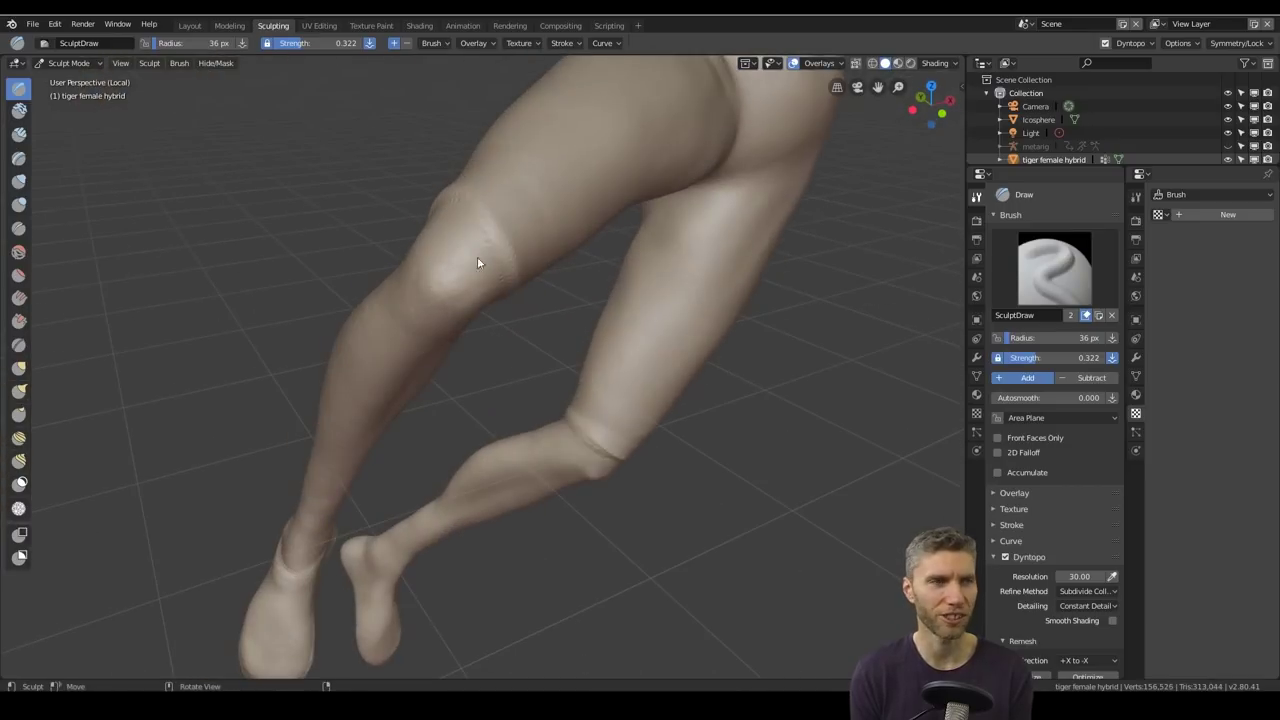
pyautogui.moveTo(477, 256); pyautogui.dragTo(434, 322)
pyautogui.moveTo(434, 322); pyautogui.dragTo(420, 245, button='middle')
pyautogui.keyDown('ctrl'); pyautogui.moveTo(415, 180); pyautogui.dragTo(560, 440, button='middle'); pyautogui.keyUp('ctrl')
pyautogui.moveTo(560, 440)
pyautogui.mouseDown(button='middle')
pyautogui.moveTo(567, 450)
pyautogui.moveTo(514, 357)
pyautogui.moveTo(571, 280)
pyautogui.moveTo(540, 366)
pyautogui.moveTo(610, 365)
pyautogui.moveTo(437, 446)
pyautogui.moveTo(434, 591)
pyautogui.moveTo(680, 489)
pyautogui.moveTo(445, 328)
pyautogui.moveTo(257, 306)
pyautogui.mouseUp(button='middle')
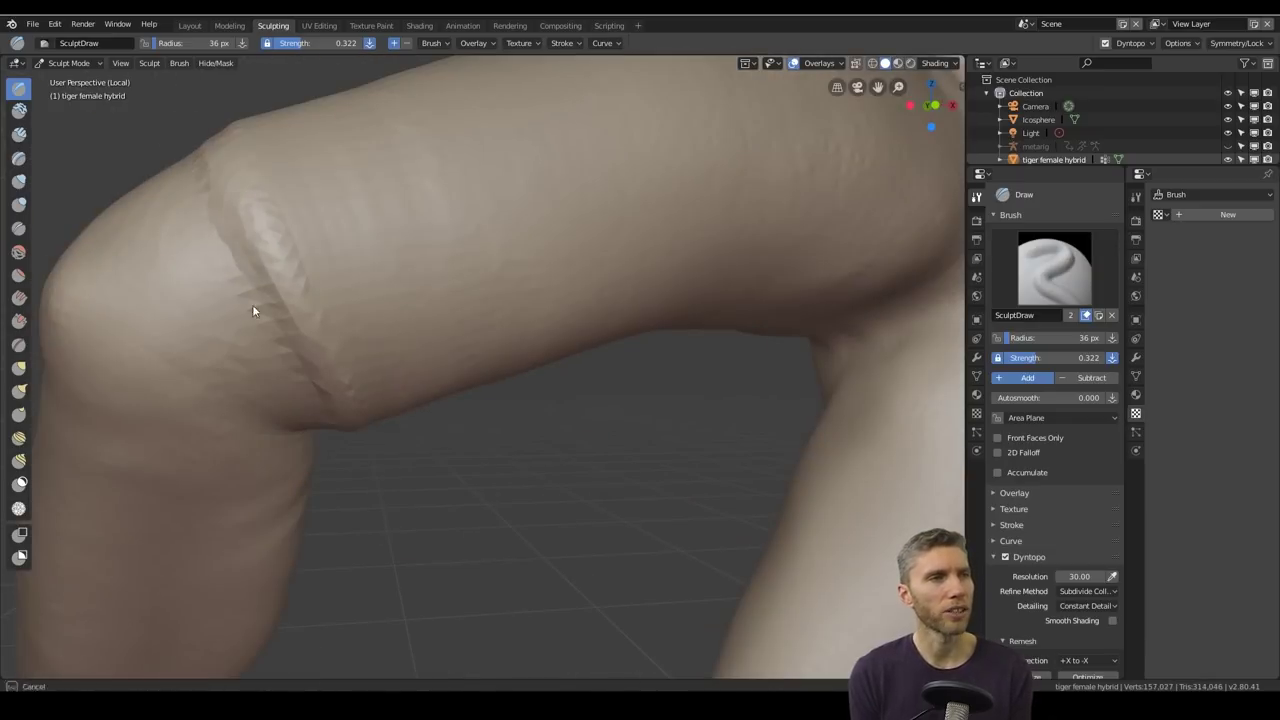
# Step: Cut a sharp trouser hem edge and folds beside the bent knee with the Crease brush at radius 36 px
pyautogui.hotkey('shift', 'c')
pyautogui.moveTo(383, 354); pyautogui.dragTo(479, 342, button='middle')
pyautogui.moveTo(412, 336); pyautogui.dragTo(308, 458)
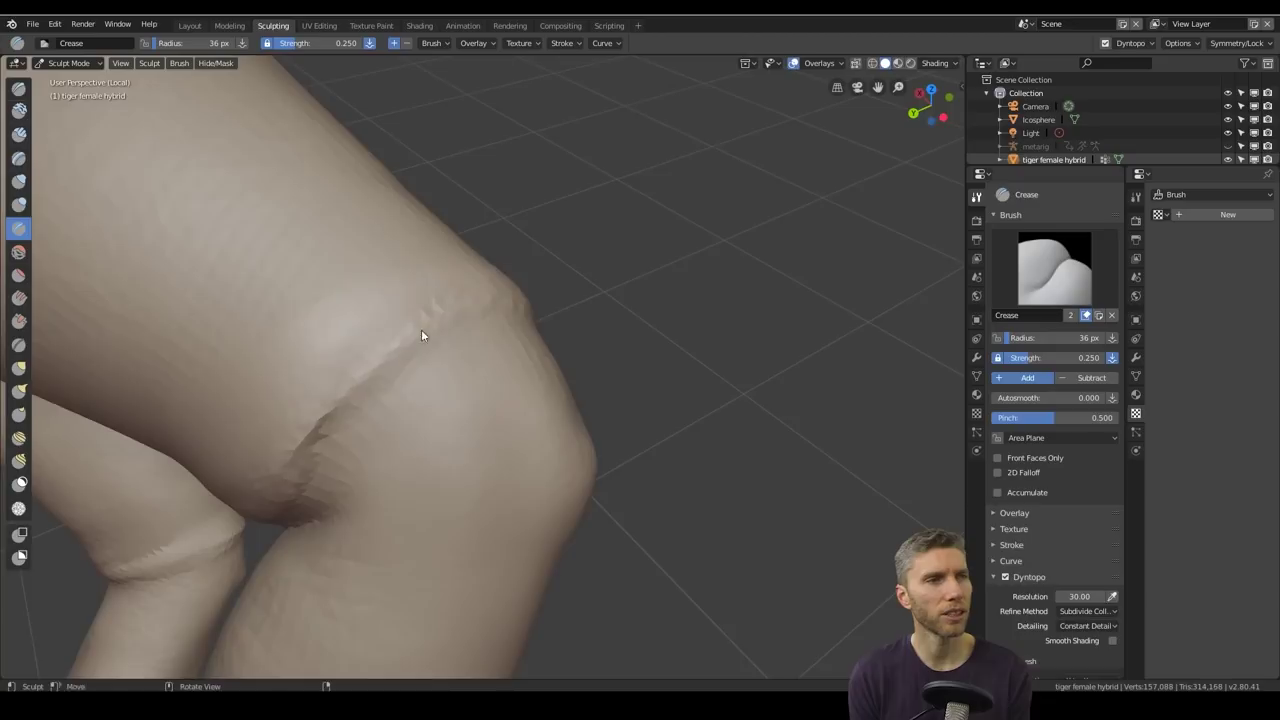
pyautogui.moveTo(421, 329)
pyautogui.mouseDown(button='middle')
pyautogui.moveTo(304, 415)
pyautogui.moveTo(341, 330)
pyautogui.mouseUp(button='middle')
pyautogui.moveTo(450, 398); pyautogui.dragTo(386, 458)
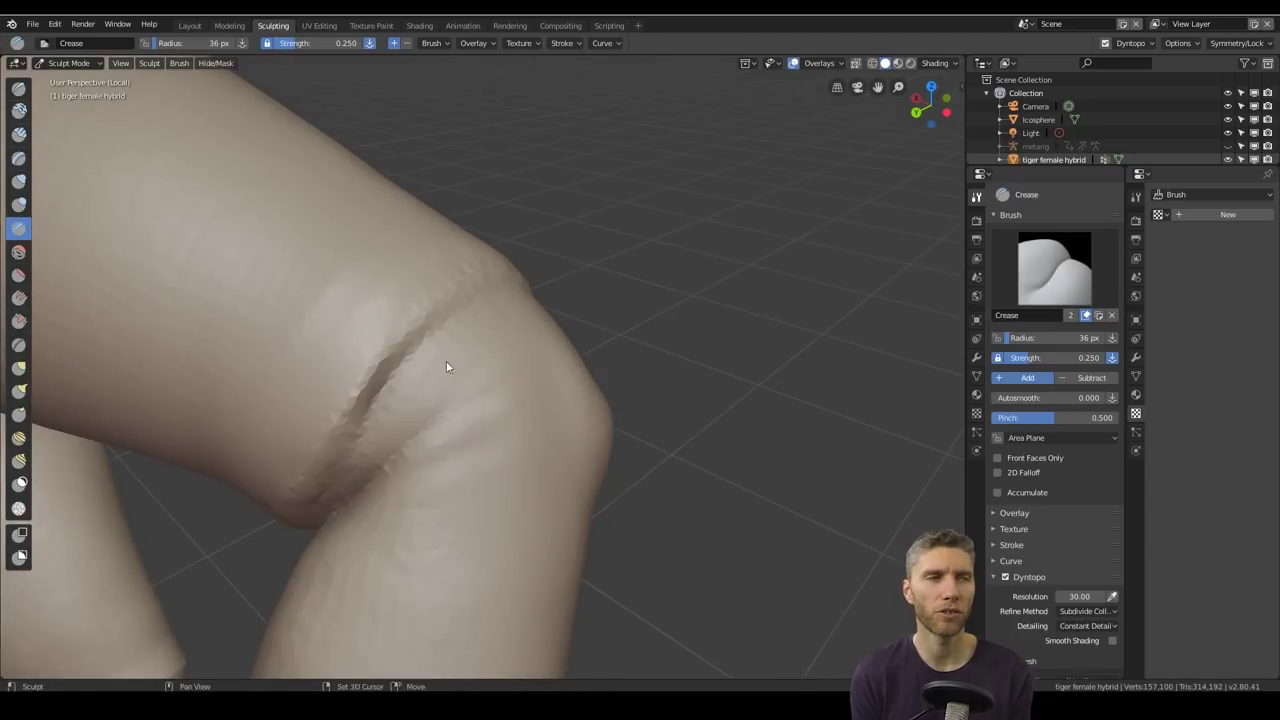
# Step: Refine the face around the nose and eyes with the Draw brush at radius 36 px
pyautogui.scroll(-5, 446, 361)
pyautogui.moveTo(446, 361); pyautogui.dragTo(583, 415, button='middle')
pyautogui.moveTo(588, 325); pyautogui.dragTo(645, 527, button='middle')
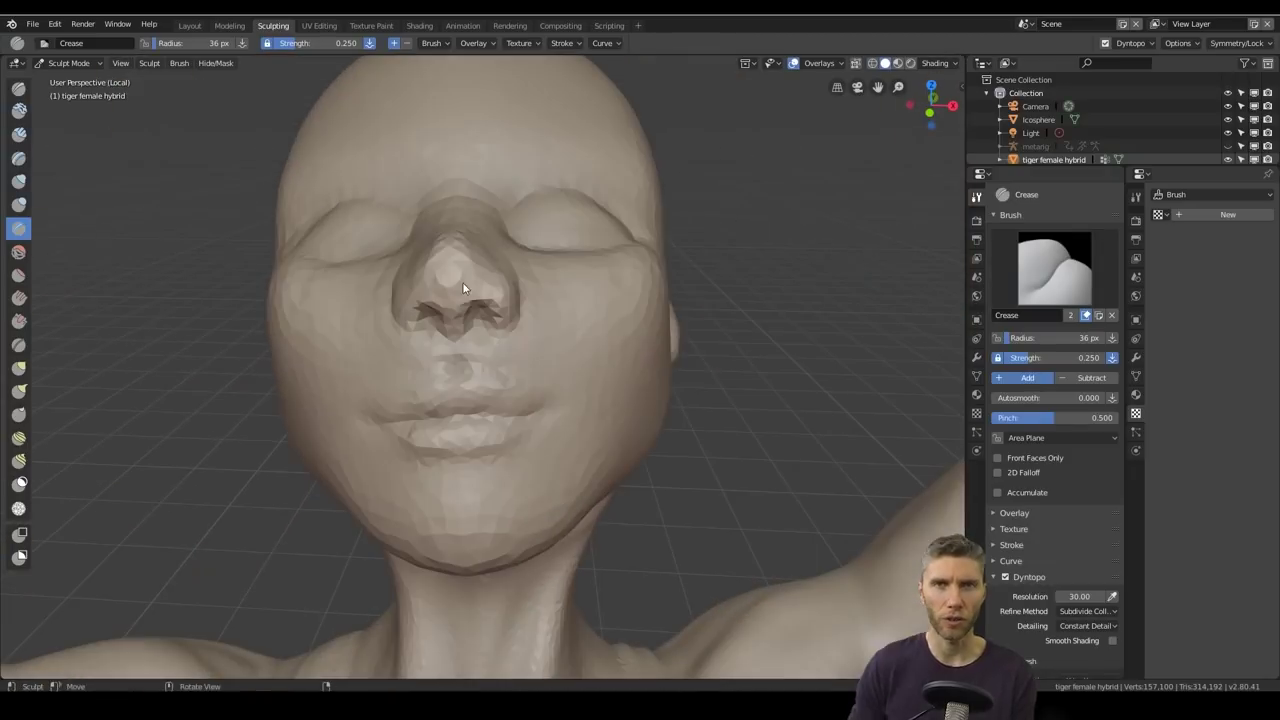
pyautogui.moveTo(445, 297)
pyautogui.mouseDown(button='middle')
pyautogui.moveTo(621, 397)
pyautogui.moveTo(400, 437)
pyautogui.moveTo(537, 426)
pyautogui.moveTo(424, 455)
pyautogui.moveTo(564, 427)
pyautogui.mouseUp(button='middle')
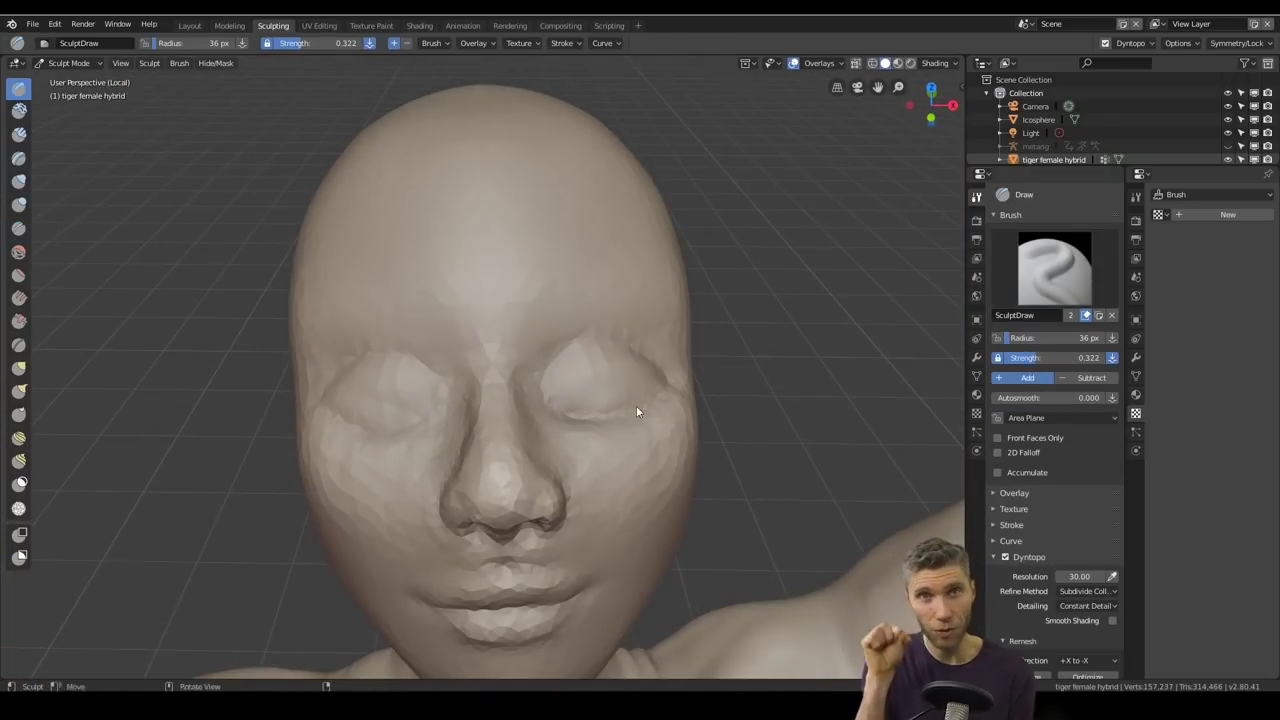
pyautogui.moveTo(636, 410)
pyautogui.keyDown('ctrl'); pyautogui.mouseDown(button='middle')
pyautogui.moveTo(584, 469)
pyautogui.moveTo(648, 410)
pyautogui.mouseUp(button='middle'); pyautogui.keyUp('ctrl')
# Step: Sharpen the neck muscles and collarbone area with the Crease brush at radius 66 px
pyautogui.moveTo(461, 368)
pyautogui.mouseDown(button='middle')
pyautogui.moveTo(424, 423)
pyautogui.moveTo(641, 478)
pyautogui.moveTo(580, 292)
pyautogui.moveTo(536, 391)
pyautogui.moveTo(471, 378)
pyautogui.moveTo(566, 276)
pyautogui.moveTo(651, 460)
pyautogui.moveTo(718, 337)
pyautogui.moveTo(770, 316)
pyautogui.mouseUp(button='middle')
pyautogui.hotkey('shift', 'c')
pyautogui.moveTo(766, 362)
pyautogui.mouseDown(button='middle')
pyautogui.moveTo(443, 397)
pyautogui.moveTo(717, 429)
pyautogui.moveTo(517, 312)
pyautogui.moveTo(434, 394)
pyautogui.moveTo(480, 380)
pyautogui.moveTo(497, 314)
pyautogui.moveTo(473, 321)
pyautogui.moveTo(533, 370)
pyautogui.moveTo(559, 420)
pyautogui.moveTo(523, 379)
pyautogui.moveTo(458, 357)
pyautogui.moveTo(551, 500)
pyautogui.moveTo(625, 455)
pyautogui.moveTo(608, 339)
pyautogui.mouseUp(button='middle')
pyautogui.moveTo(704, 301); pyautogui.dragTo(538, 351, button='middle')
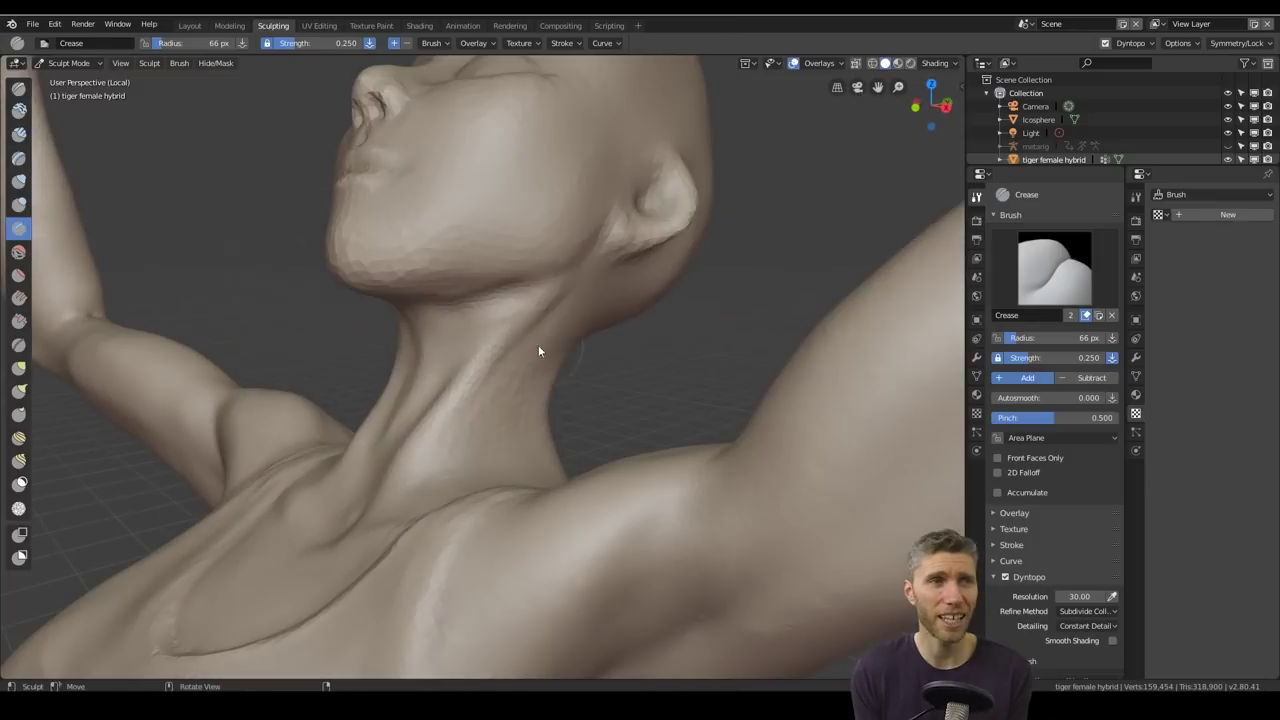
pyautogui.moveTo(460, 398)
pyautogui.mouseDown(button='middle')
pyautogui.moveTo(611, 386)
pyautogui.moveTo(303, 220)
pyautogui.moveTo(530, 337)
pyautogui.moveTo(630, 424)
pyautogui.moveTo(534, 486)
pyautogui.moveTo(654, 460)
pyautogui.mouseUp(button='middle')
pyautogui.moveTo(654, 460)
pyautogui.keyDown('ctrl'); pyautogui.mouseDown(button='middle')
pyautogui.moveTo(652, 335)
pyautogui.moveTo(754, 229)
pyautogui.moveTo(571, 229)
pyautogui.moveTo(609, 211)
pyautogui.moveTo(512, 516)
pyautogui.moveTo(302, 26)
pyautogui.mouseUp(button='middle'); pyautogui.keyUp('ctrl')
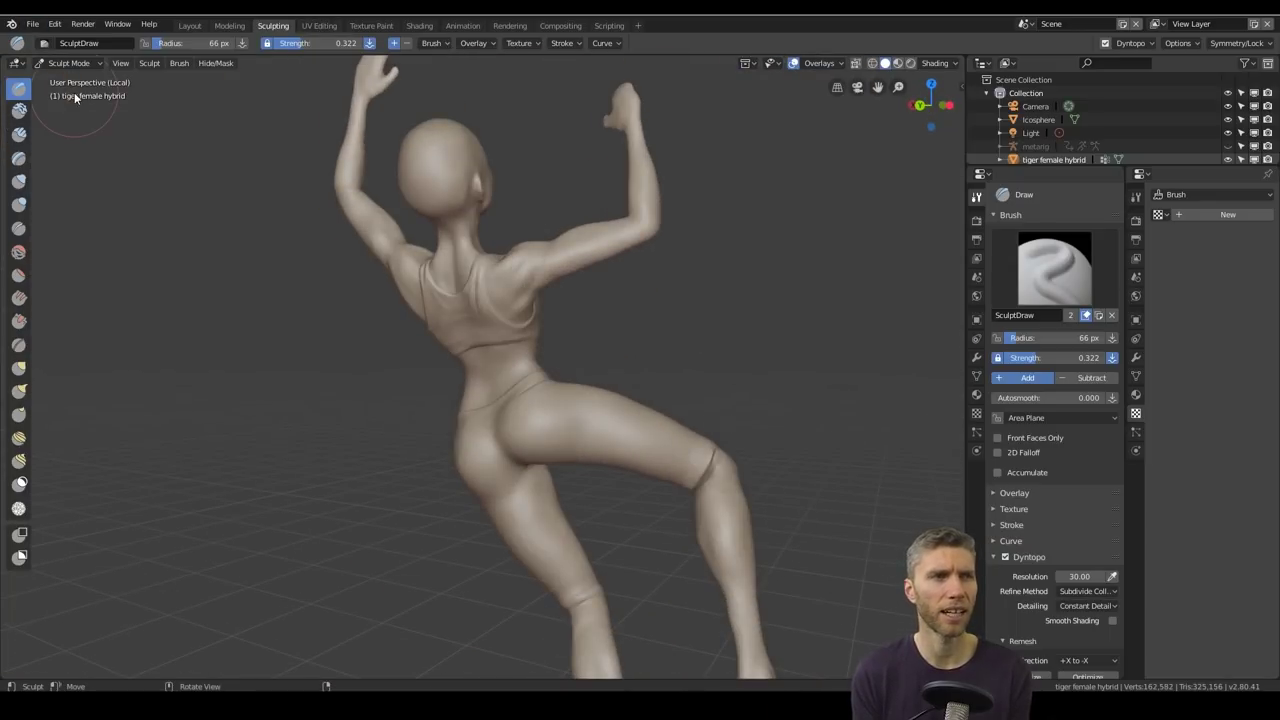
# Step: Build up a hair bun on the back of the head with the Draw brush at radius 66 px
pyautogui.moveTo(420, 290)
pyautogui.mouseDown(button='middle')
pyautogui.moveTo(464, 289)
pyautogui.moveTo(464, 220)
pyautogui.mouseUp(button='middle')
pyautogui.moveTo(450, 235); pyautogui.dragTo(422, 246)
pyautogui.moveTo(422, 246); pyautogui.dragTo(480, 215, button='middle')
pyautogui.moveTo(490, 215); pyautogui.dragTo(455, 244)
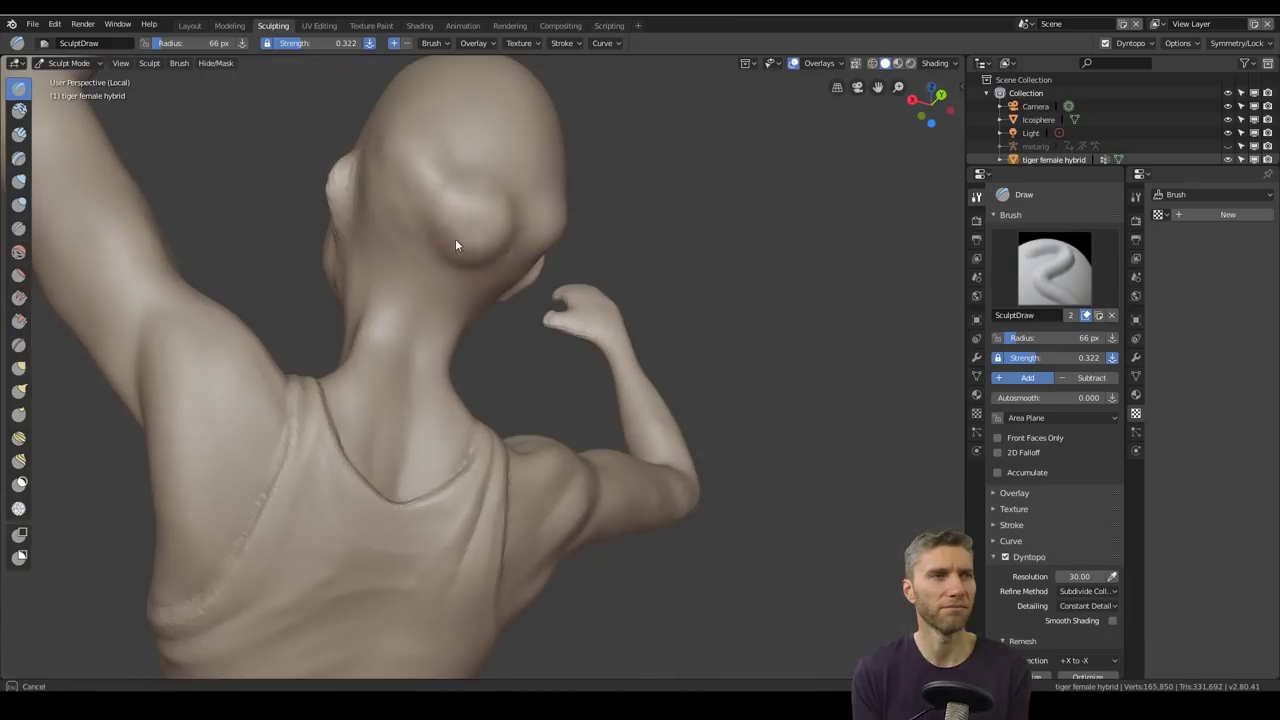
pyautogui.moveTo(455, 245)
pyautogui.mouseDown(button='middle')
pyautogui.moveTo(531, 209)
pyautogui.moveTo(534, 180)
pyautogui.moveTo(623, 344)
pyautogui.moveTo(460, 211)
pyautogui.moveTo(529, 269)
pyautogui.moveTo(457, 271)
pyautogui.moveTo(741, 325)
pyautogui.moveTo(506, 451)
pyautogui.moveTo(491, 354)
pyautogui.moveTo(443, 440)
pyautogui.moveTo(505, 438)
pyautogui.moveTo(568, 356)
pyautogui.moveTo(546, 485)
pyautogui.moveTo(429, 475)
pyautogui.mouseUp(button='middle')
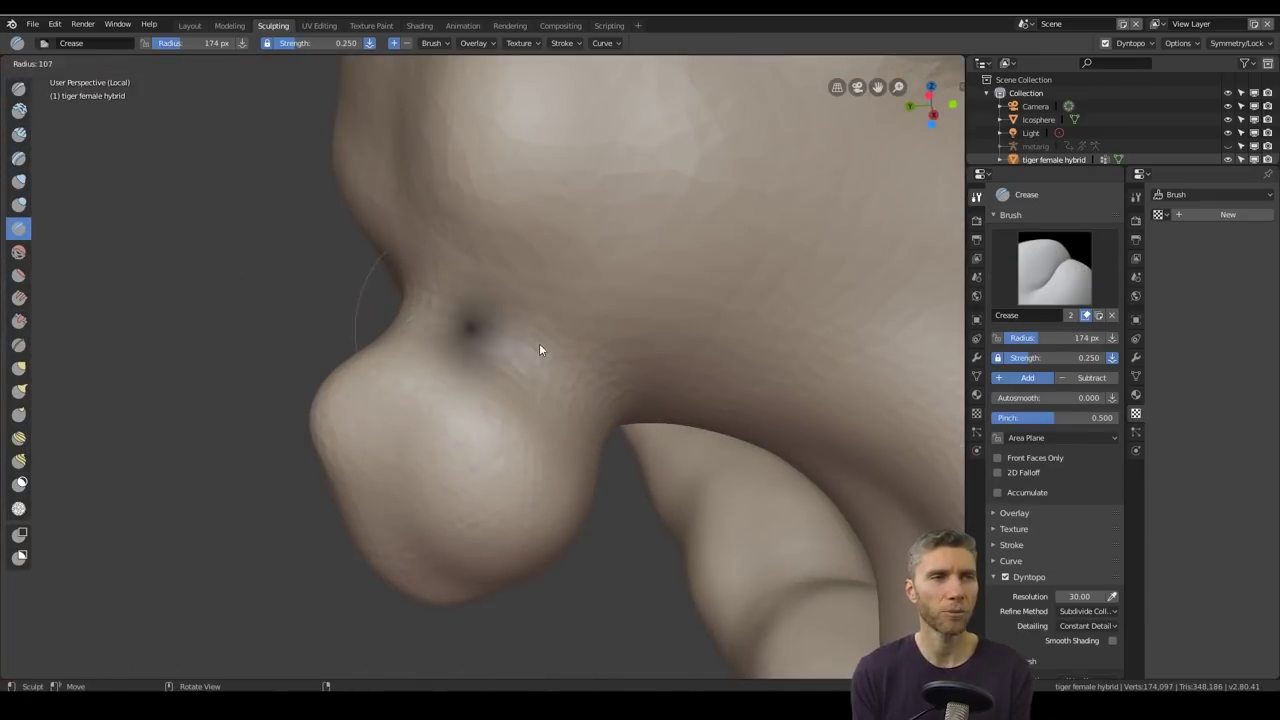
# Step: Set the Crease brush radius to 65 px and carve hair strands into the head and bun
pyautogui.click(514, 340)
pyautogui.moveTo(514, 340)
pyautogui.mouseDown(button='middle')
pyautogui.moveTo(711, 372)
pyautogui.moveTo(394, 376)
pyautogui.moveTo(423, 372)
pyautogui.moveTo(400, 260)
pyautogui.mouseUp(button='middle')
pyautogui.moveTo(400, 260)
pyautogui.keyDown('ctrl'); pyautogui.mouseDown(button='middle')
pyautogui.moveTo(381, 138)
pyautogui.moveTo(423, 357)
pyautogui.moveTo(569, 309)
pyautogui.moveTo(309, 283)
pyautogui.moveTo(308, 295)
pyautogui.moveTo(719, 448)
pyautogui.moveTo(642, 428)
pyautogui.moveTo(453, 418)
pyautogui.moveTo(349, 486)
pyautogui.moveTo(586, 497)
pyautogui.moveTo(654, 374)
pyautogui.moveTo(376, 378)
pyautogui.moveTo(457, 589)
pyautogui.moveTo(522, 421)
pyautogui.moveTo(537, 472)
pyautogui.moveTo(370, 273)
pyautogui.moveTo(494, 472)
pyautogui.mouseUp(button='middle'); pyautogui.keyUp('ctrl')
pyautogui.scroll(-10, 370, 273)
pyautogui.keyDown('shift'); pyautogui.moveTo(557, 351); pyautogui.dragTo(572, 231, button='middle'); pyautogui.keyUp('shift')
pyautogui.scroll(1, 572, 231)
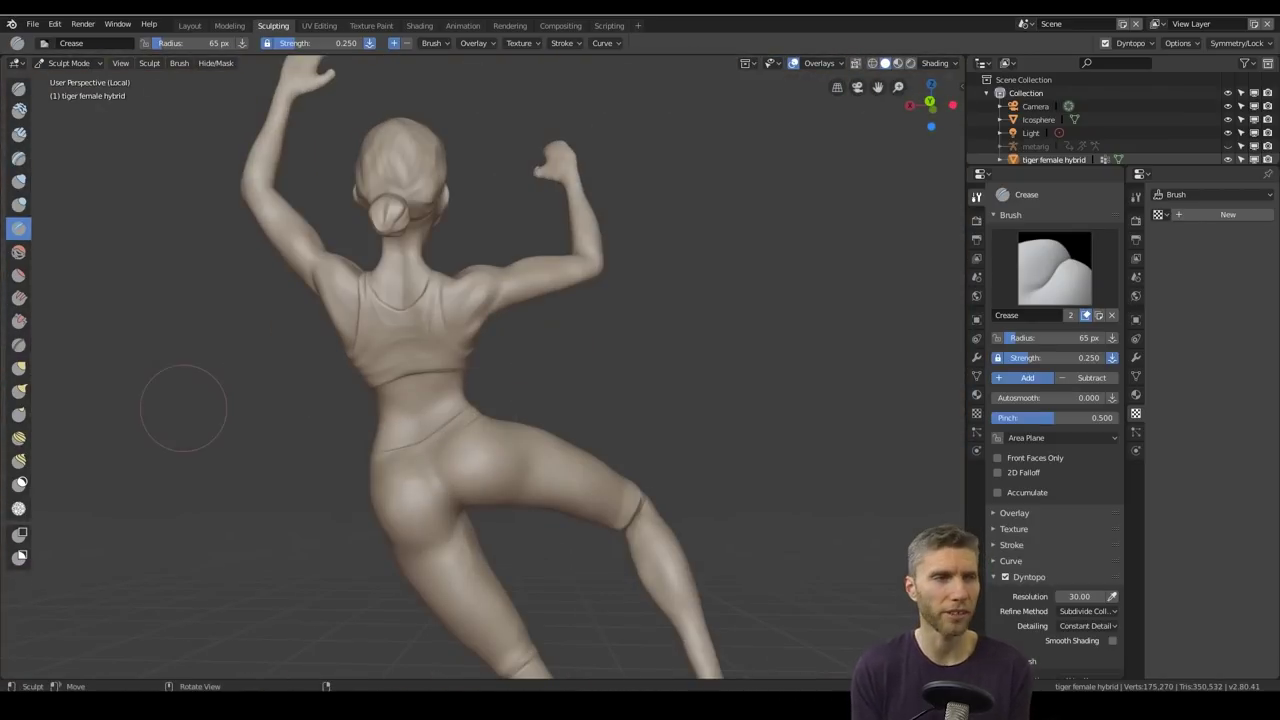
# Step: Define the spine groove and the garment edges on the lower back with the Crease brush at radius 65 px
pyautogui.keyDown('ctrl'); pyautogui.moveTo(688, 366); pyautogui.dragTo(437, 295, button='middle'); pyautogui.keyUp('ctrl')
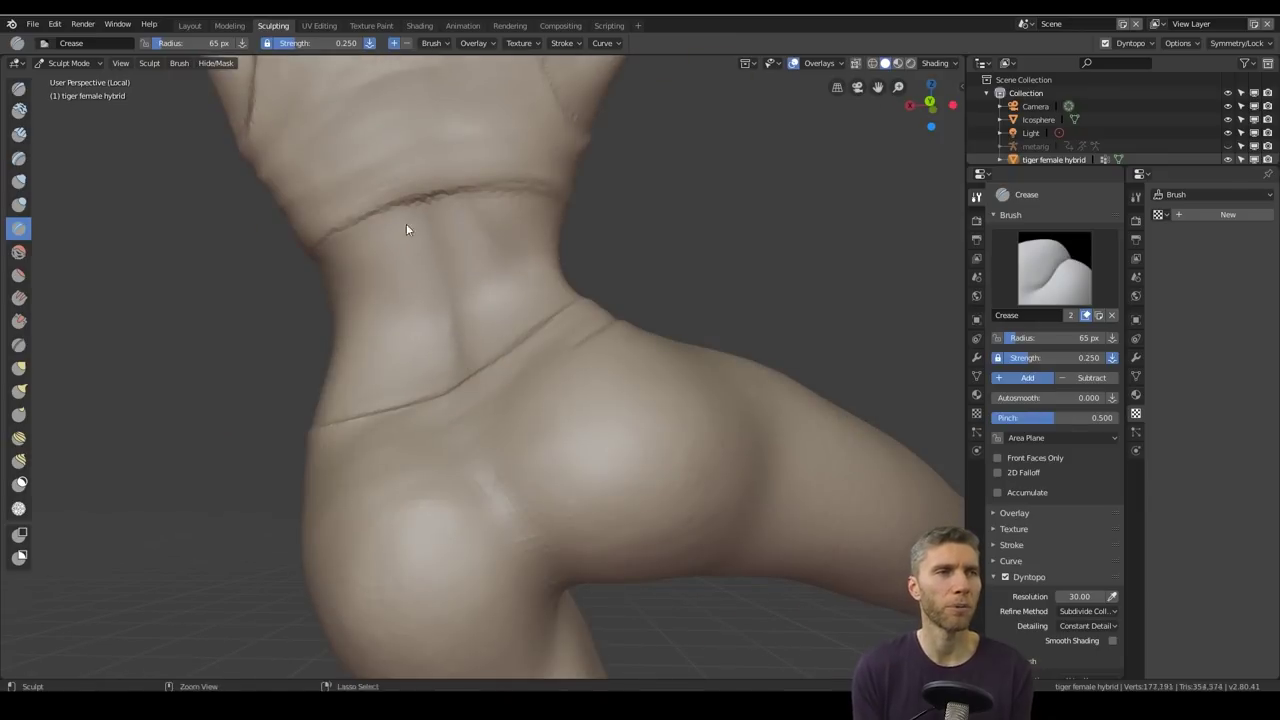
pyautogui.keyDown('ctrl'); pyautogui.moveTo(542, 236); pyautogui.dragTo(570, 250, button='middle'); pyautogui.keyUp('ctrl')
pyautogui.moveTo(570, 250)
pyautogui.mouseDown(button='middle')
pyautogui.moveTo(663, 308)
pyautogui.moveTo(520, 320)
pyautogui.mouseUp(button='middle')
pyautogui.moveTo(520, 320)
pyautogui.keyDown('ctrl'); pyautogui.mouseDown(button='middle')
pyautogui.moveTo(496, 417)
pyautogui.moveTo(524, 375)
pyautogui.moveTo(530, 326)
pyautogui.moveTo(594, 247)
pyautogui.moveTo(655, 230)
pyautogui.mouseUp(button='middle'); pyautogui.keyUp('ctrl')
# Step: Shape the eyeballs under the eyelids with the Draw brush at radius 35 px
pyautogui.press('x')
pyautogui.press('f')
pyautogui.click(530, 326)
pyautogui.moveTo(494, 270); pyautogui.dragTo(471, 277)
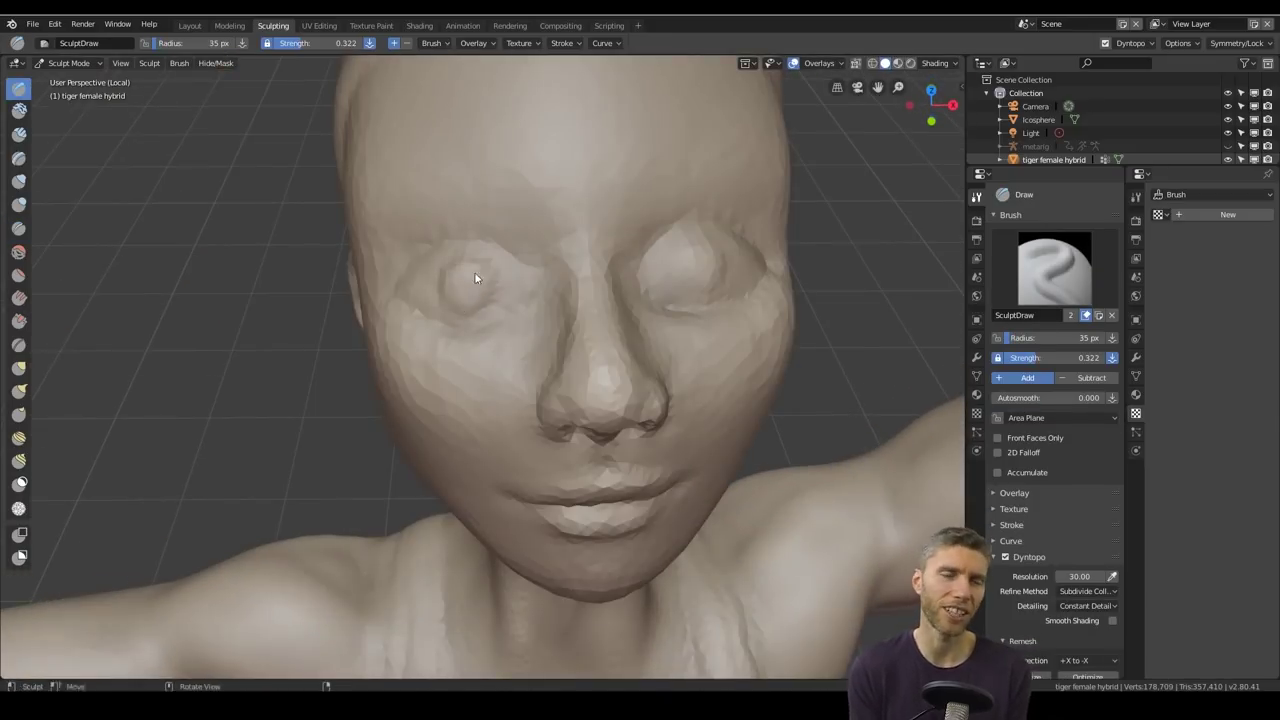
pyautogui.moveTo(795, 245)
pyautogui.mouseDown(button='middle')
pyautogui.moveTo(724, 215)
pyautogui.moveTo(650, 372)
pyautogui.mouseUp(button='middle')
pyautogui.moveTo(650, 372)
pyautogui.mouseDown(button='middle')
pyautogui.moveTo(723, 372)
pyautogui.moveTo(760, 350)
pyautogui.mouseUp(button='middle')
pyautogui.keyDown('ctrl'); pyautogui.moveTo(760, 350); pyautogui.dragTo(738, 235, button='middle'); pyautogui.keyUp('ctrl')
pyautogui.moveTo(738, 235)
pyautogui.mouseDown(button='middle')
pyautogui.moveTo(630, 268)
pyautogui.moveTo(683, 300)
pyautogui.moveTo(690, 265)
pyautogui.mouseUp(button='middle')
# Step: Swell the arm with the Inflate/Deflate brush at radius 138 px and save the file
pyautogui.click(19, 182)
pyautogui.press('f')
pyautogui.click(752, 303)
pyautogui.moveTo(612, 300); pyautogui.dragTo(634, 305)
pyautogui.moveTo(650, 290)
pyautogui.keyDown('ctrl'); pyautogui.mouseDown(button='middle')
pyautogui.moveTo(549, 386)
pyautogui.moveTo(430, 300)
pyautogui.mouseUp(button='middle'); pyautogui.keyUp('ctrl')
pyautogui.click(33, 24)
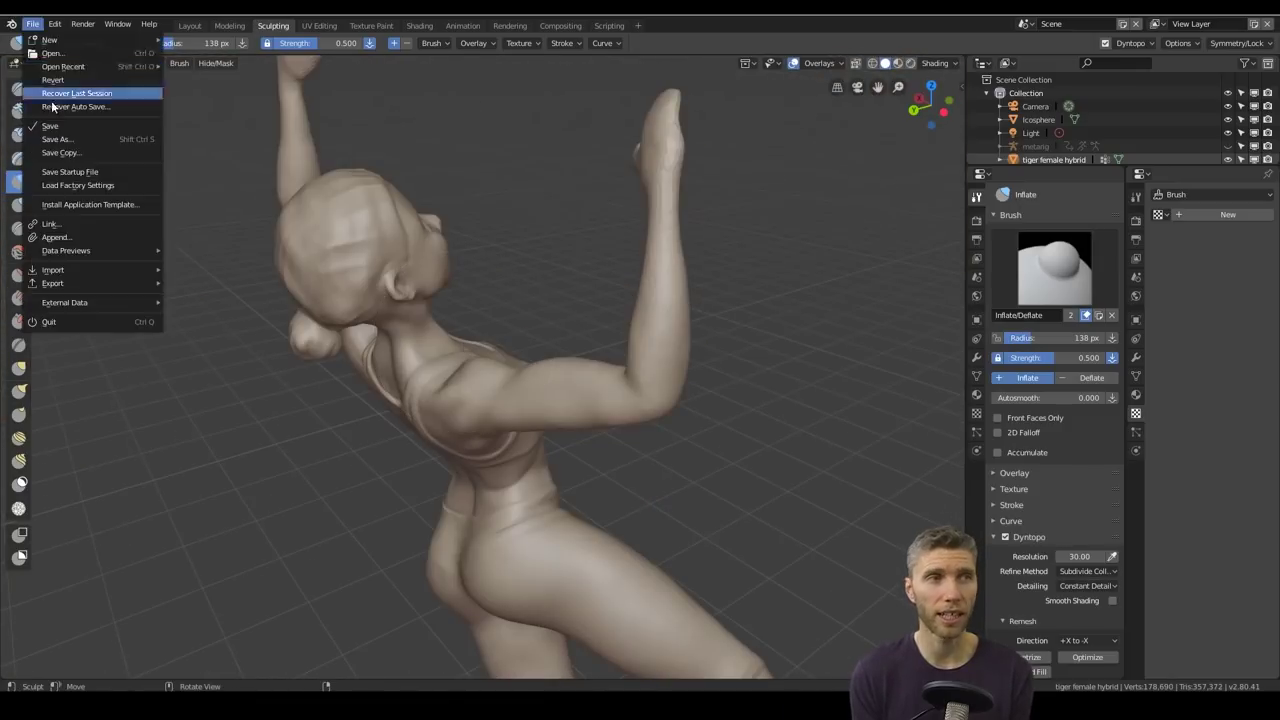
pyautogui.click(55, 126)
# Step: Thicken the upper arm with the Inflate/Deflate brush and switch to the Grab brush for the whole figure
pyautogui.moveTo(500, 400); pyautogui.dragTo(650, 300, button='middle')
pyautogui.moveTo(650, 300)
pyautogui.mouseDown(button='middle')
pyautogui.moveTo(708, 326)
pyautogui.moveTo(457, 394)
pyautogui.moveTo(403, 391)
pyautogui.moveTo(680, 503)
pyautogui.moveTo(784, 475)
pyautogui.moveTo(749, 288)
pyautogui.mouseUp(button='middle')
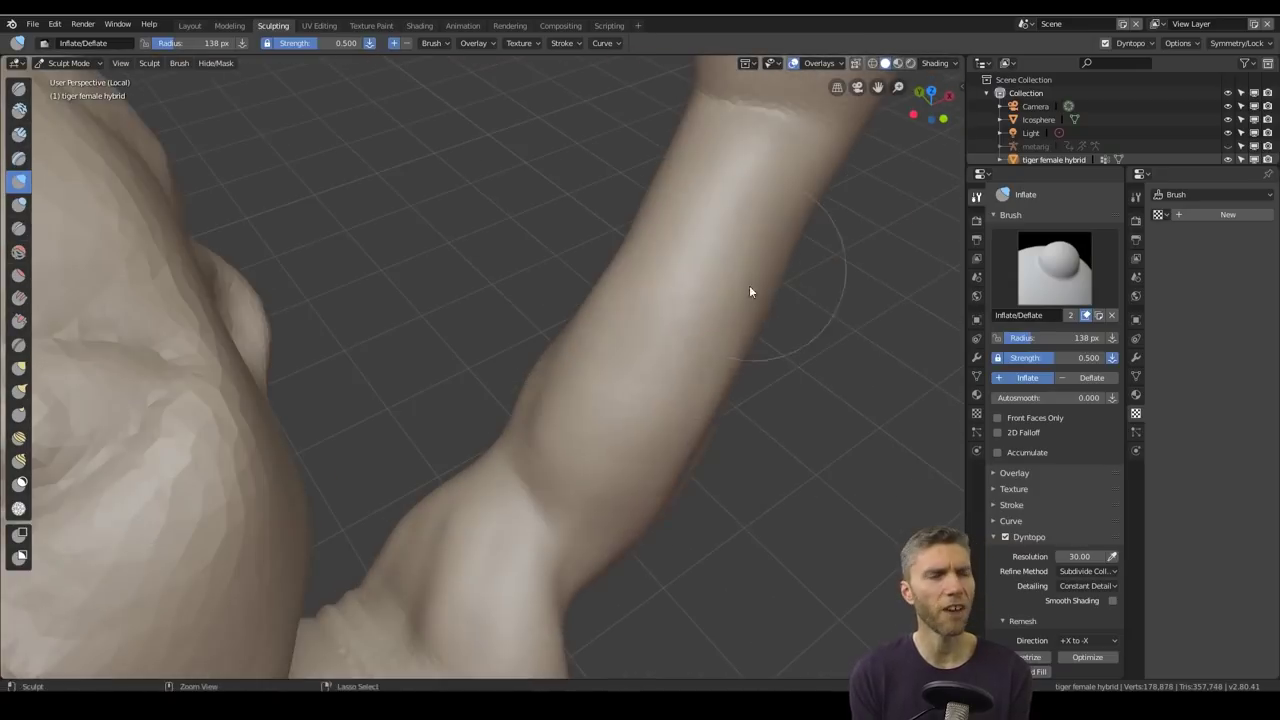
pyautogui.moveTo(749, 288); pyautogui.dragTo(738, 306)
pyautogui.moveTo(738, 306)
pyautogui.mouseDown(button='middle')
pyautogui.moveTo(656, 474)
pyautogui.moveTo(704, 497)
pyautogui.mouseUp(button='middle')
pyautogui.scroll(-9, 674, 490)
pyautogui.press('g')
pyautogui.scroll(4, 474, 314)
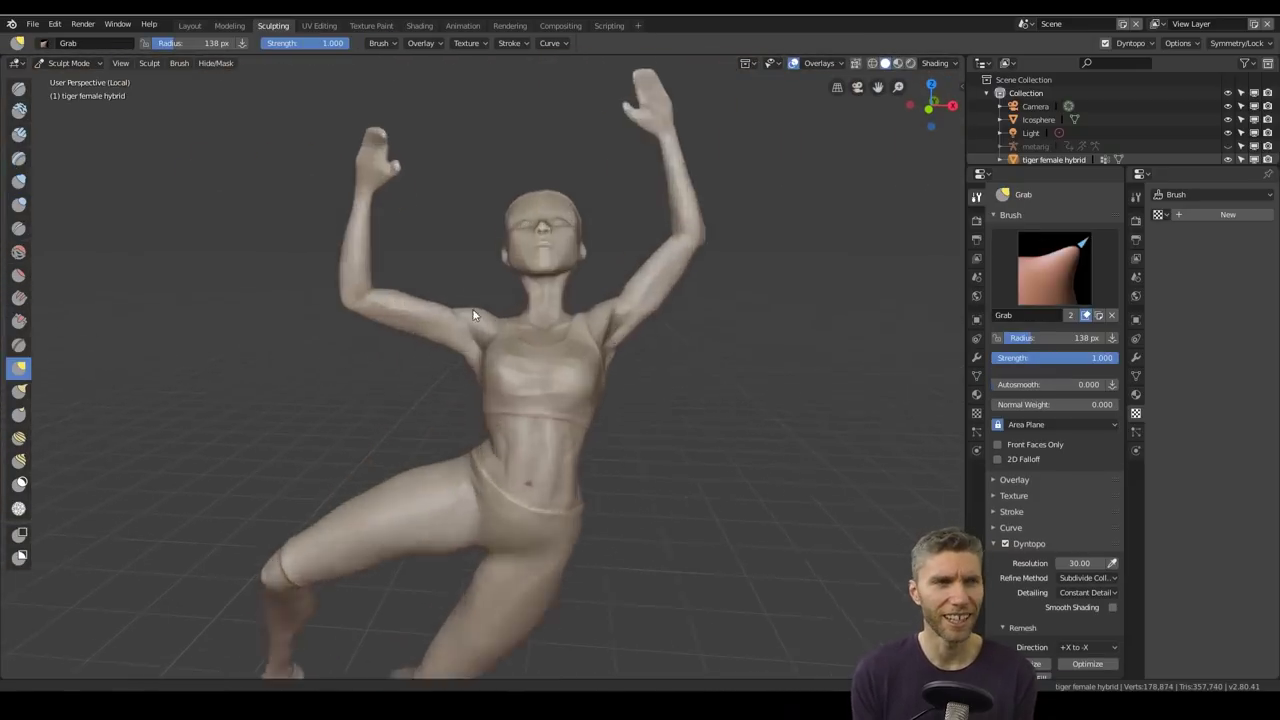
# Step: Examine the pose and the body shapes of the whole figure from several sides and close up
pyautogui.scroll(3, 471, 314)
pyautogui.moveTo(471, 314)
pyautogui.mouseDown(button='middle')
pyautogui.moveTo(354, 237)
pyautogui.moveTo(336, 325)
pyautogui.mouseUp(button='middle')
pyautogui.scroll(-4, 340, 330)
pyautogui.moveTo(480, 400)
pyautogui.mouseDown(button='middle')
pyautogui.moveTo(685, 481)
pyautogui.moveTo(661, 491)
pyautogui.moveTo(533, 434)
pyautogui.moveTo(722, 438)
pyautogui.mouseUp(button='middle')
pyautogui.scroll(-5, 684, 481)
pyautogui.scroll(8, 545, 370)
pyautogui.scroll(-6, 680, 469)
pyautogui.scroll(-4, 533, 434)
pyautogui.scroll(8, 541, 450)
# Step: Sculpt the shoe edge around the heel and ankle with the Draw brush at radius 57 px and strength 0.322
pyautogui.press('x')
pyautogui.moveTo(541, 450)
pyautogui.mouseDown(button='middle')
pyautogui.moveTo(406, 318)
pyautogui.moveTo(530, 316)
pyautogui.moveTo(310, 260)
pyautogui.moveTo(400, 294)
pyautogui.moveTo(469, 423)
pyautogui.moveTo(452, 300)
pyautogui.moveTo(563, 351)
pyautogui.moveTo(597, 323)
pyautogui.moveTo(646, 229)
pyautogui.moveTo(466, 573)
pyautogui.moveTo(680, 543)
pyautogui.mouseUp(button='middle')
pyautogui.scroll(5, 452, 313)
pyautogui.click(18, 228)
pyautogui.scroll(-5, 466, 573)
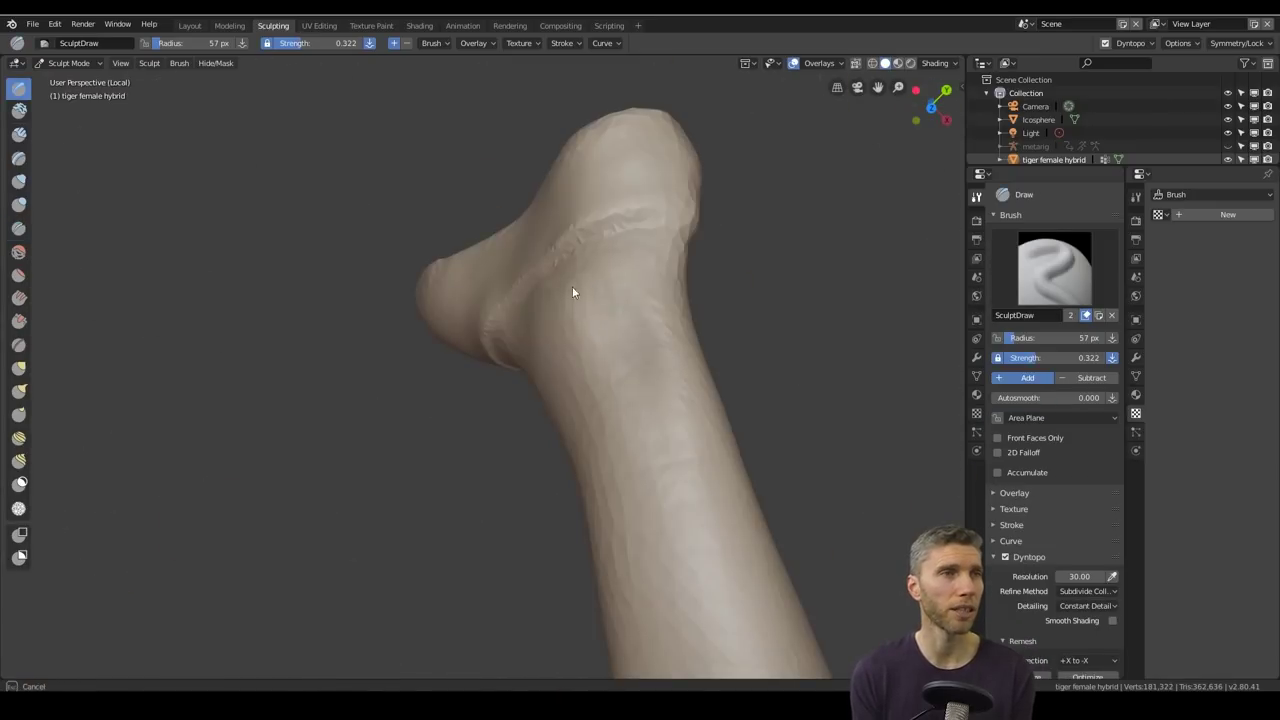
pyautogui.scroll(-6, 602, 507)
pyautogui.scroll(5, 602, 507)
pyautogui.moveTo(602, 507); pyautogui.dragTo(644, 293, button='middle')
pyautogui.scroll(-8, 822, 238)
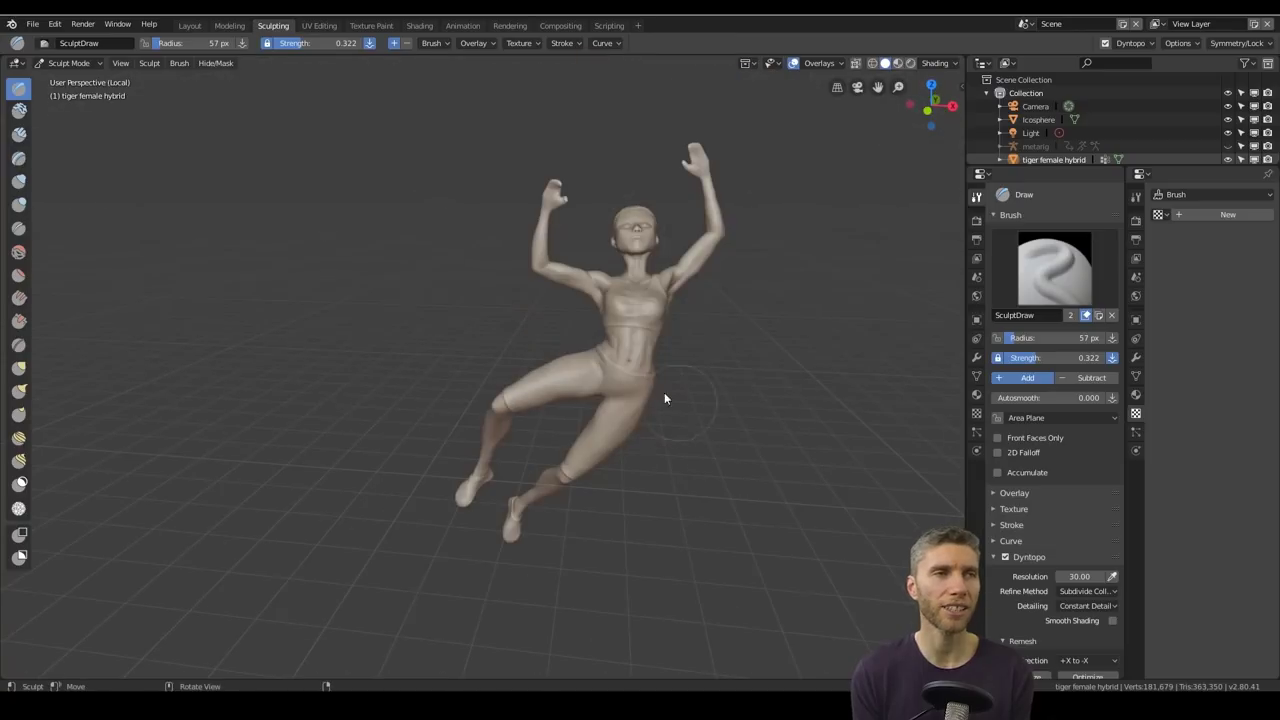
# Step: Switch to the Layout workspace and leave local view so the rock is shown together with the hanging figure
pyautogui.click(190, 26)
pyautogui.scroll(3, 594, 370)
pyautogui.moveTo(594, 370)
pyautogui.mouseDown(button='middle')
pyautogui.moveTo(514, 356)
pyautogui.moveTo(528, 323)
pyautogui.moveTo(534, 400)
pyautogui.moveTo(575, 400)
pyautogui.moveTo(498, 442)
pyautogui.moveTo(557, 418)
pyautogui.mouseUp(button='middle')
pyautogui.click(309, 254)
pyautogui.rightClick(308, 257)
pyautogui.scroll(5, 351, 308)
pyautogui.click(351, 308)
pyautogui.scroll(-5, 351, 313)
pyautogui.scroll(-5, 575, 400)
pyautogui.scroll(4, 552, 325)
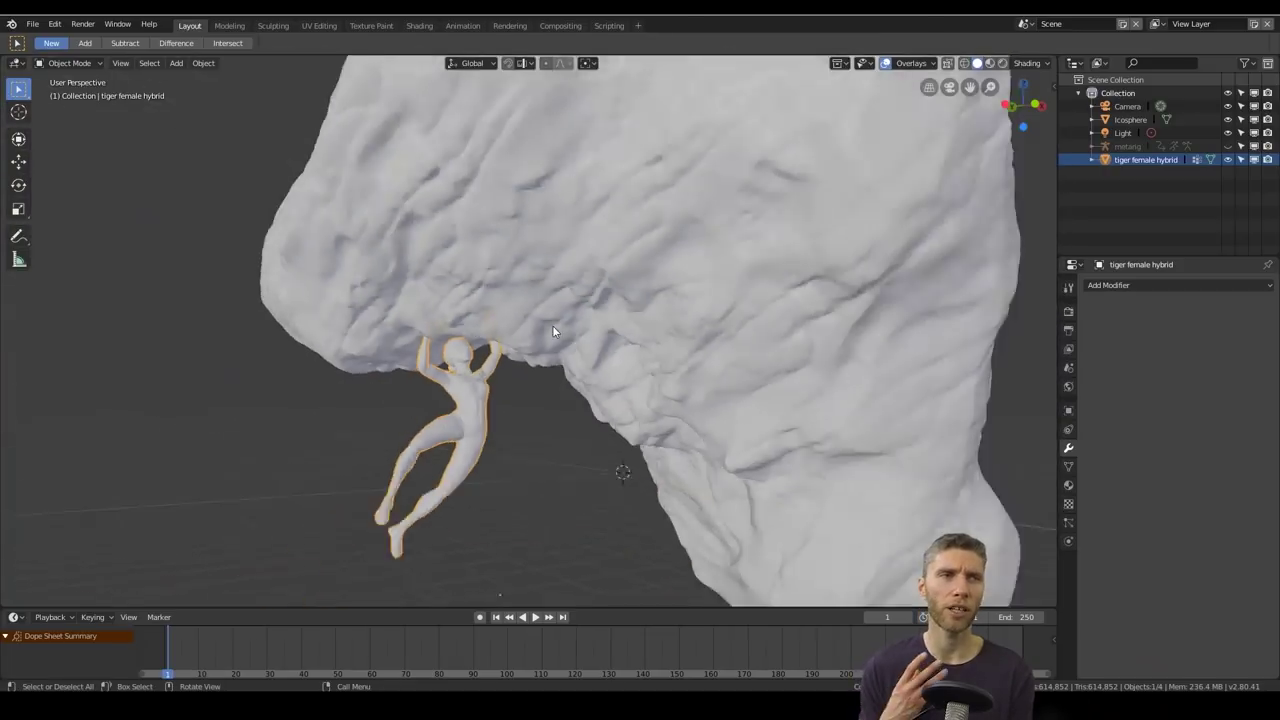
pyautogui.scroll(-2, 552, 325)
# Step: Open the Shading workspace and feed an Ambient Occlusion node into the Base Color of the figure's material
pyautogui.click(419, 26)
pyautogui.scroll(-4, 604, 290)
pyautogui.moveTo(580, 290); pyautogui.dragTo(622, 264, button='middle')
pyautogui.hotkey('shift', 'a')
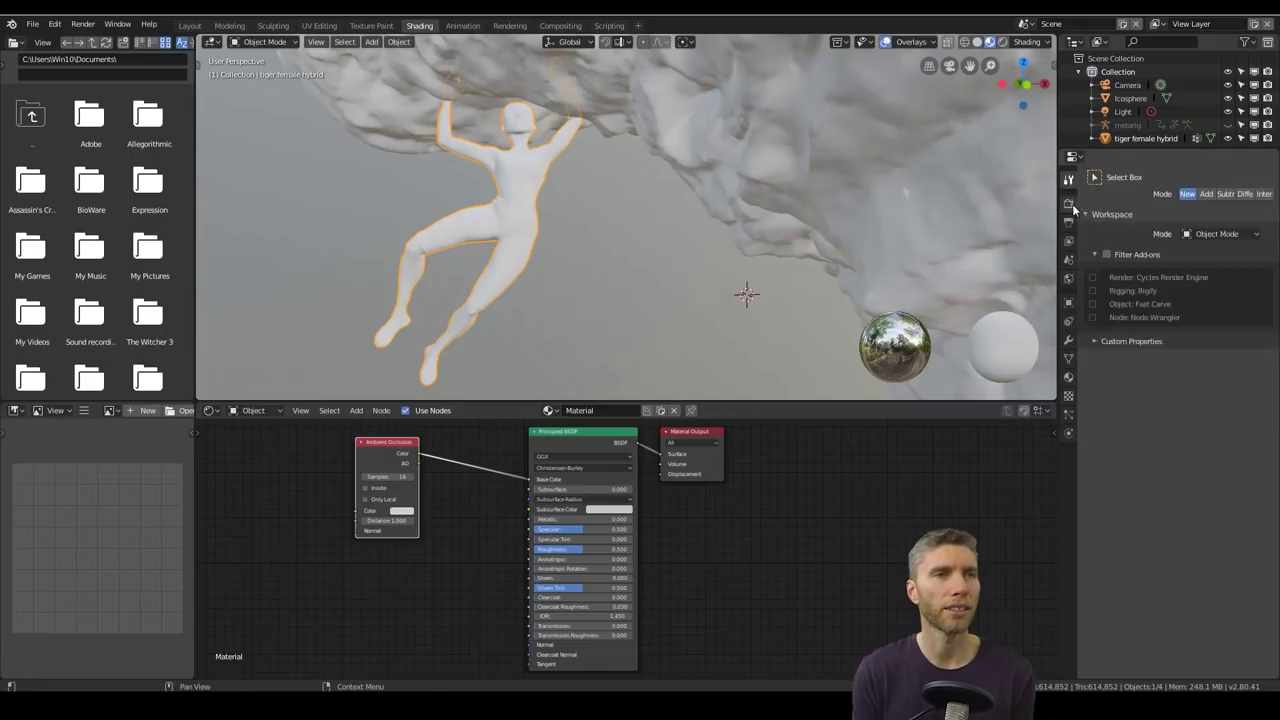
# Step: Enable Eevee ambient occlusion with a distance of 10 m and move the figure's Ambient Occlusion node farther from the shader
pyautogui.write('20')
pyautogui.press('Return')
pyautogui.moveTo(640, 256); pyautogui.dragTo(704, 252, button='middle')
pyautogui.moveTo(803, 199); pyautogui.dragTo(752, 204, button='middle')
pyautogui.moveTo(390, 442); pyautogui.dragTo(313, 443)
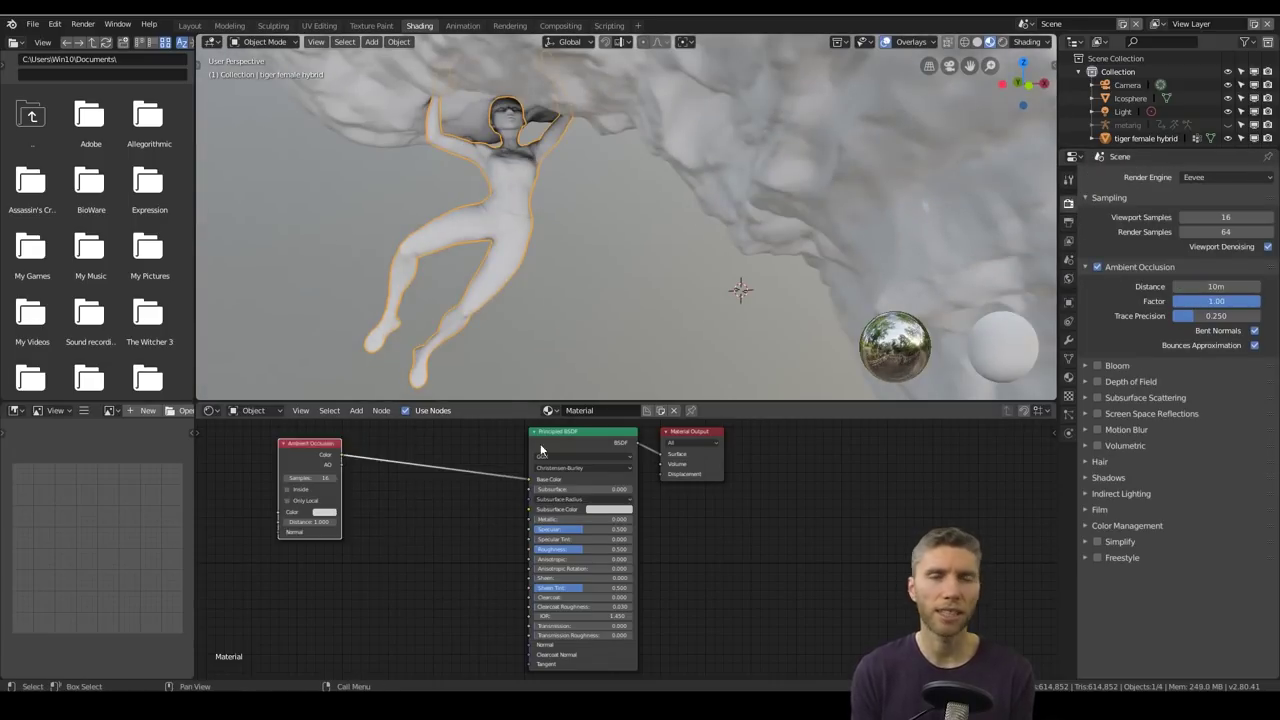
# Step: Create a new material on the rock and feed an Ambient Occlusion node into its Base Color
pyautogui.moveTo(700, 375); pyautogui.dragTo(492, 293, button='middle')
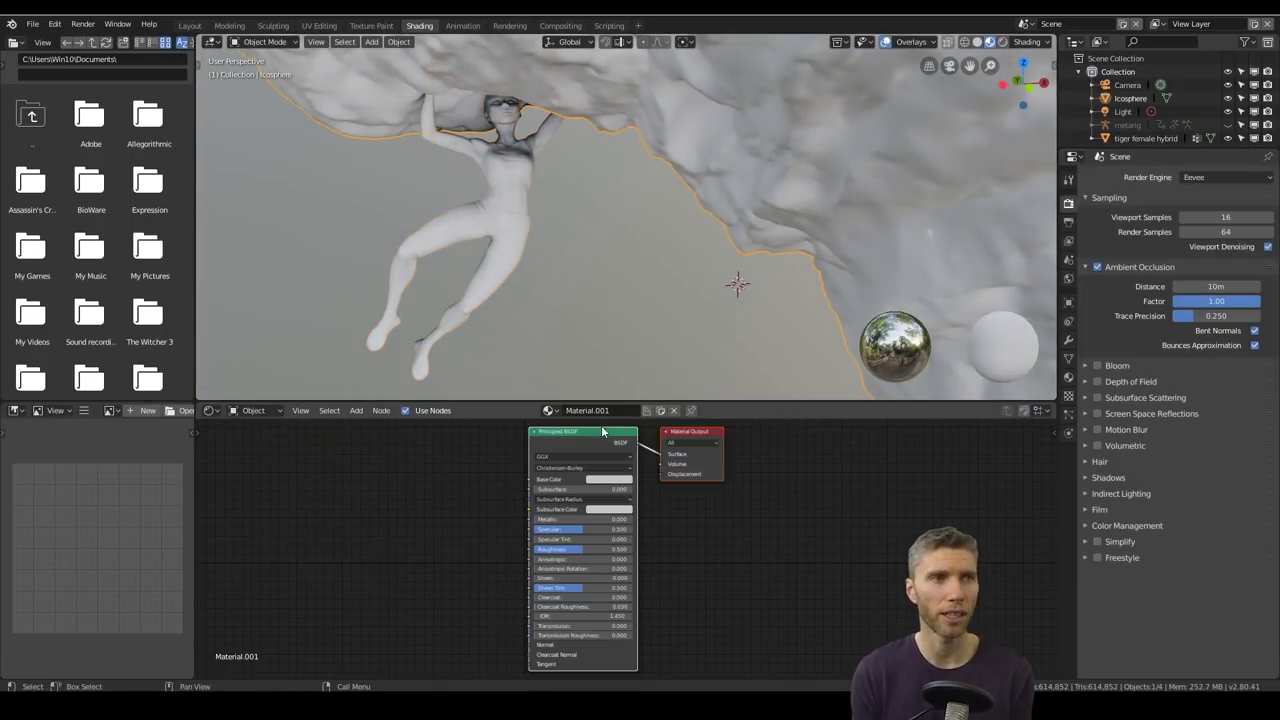
pyautogui.moveTo(574, 197); pyautogui.dragTo(511, 228, button='middle')
pyautogui.moveTo(660, 330); pyautogui.dragTo(650, 178, button='middle')
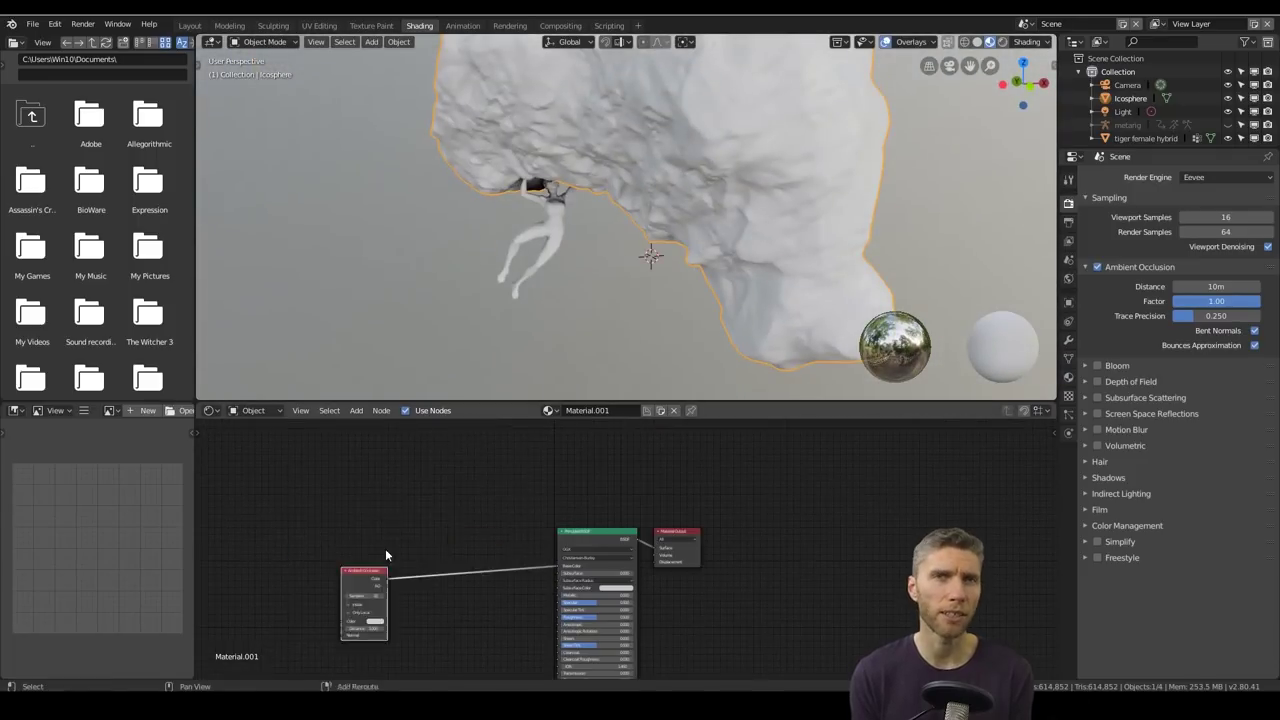
# Step: Insert a Multiply colour mix with factor 1.000 between the rock's Ambient Occlusion and Base Color, using the occlusion as Color2
pyautogui.hotkey('shift', 'a')
pyautogui.click(443, 590)
pyautogui.click(416, 528)
pyautogui.click(338, 461)
pyautogui.click(322, 395)
pyautogui.moveTo(288, 511); pyautogui.dragTo(400, 494)
pyautogui.moveTo(296, 424); pyautogui.dragTo(576, 487, button='middle')
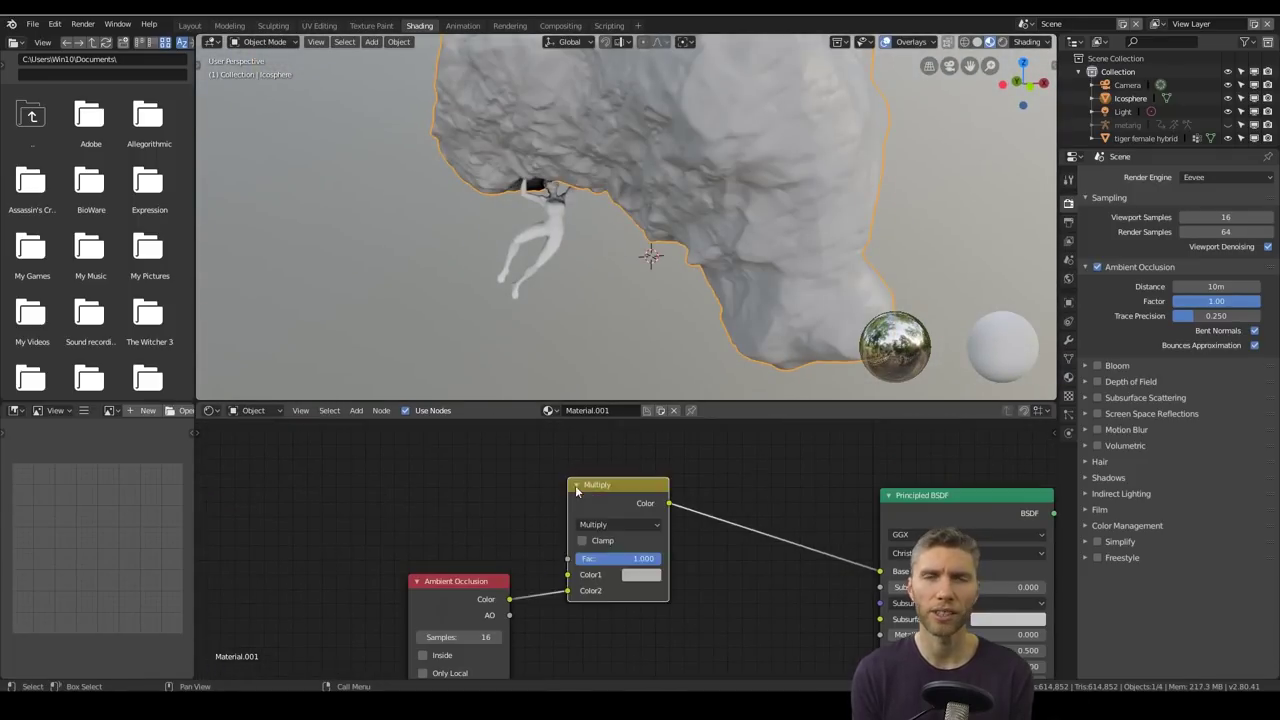
# Step: Add a previewed Wave Texture to the rock material with Mapping and Texture Coordinate nodes, using Object coordinates
pyautogui.click(477, 544)
pyautogui.click(312, 492)
pyautogui.keyDown('ctrl'); pyautogui.keyDown('shift'); pyautogui.click(312, 492); pyautogui.keyUp('shift'); pyautogui.keyUp('ctrl')
pyautogui.hotkey('ctrl', 't')
pyautogui.moveTo(312, 492); pyautogui.dragTo(526, 492, button='middle')
pyautogui.moveTo(309, 542); pyautogui.dragTo(347, 608)
# Step: Set the Wave Texture's distortion to 17.1 and its scale to 2.9
pyautogui.moveTo(560, 260); pyautogui.dragTo(515, 285, button='middle')
pyautogui.moveTo(523, 586); pyautogui.dragTo(694, 586)
pyautogui.moveTo(560, 270); pyautogui.dragTo(610, 235, button='middle')
pyautogui.moveTo(523, 572); pyautogui.dragTo(502, 572)
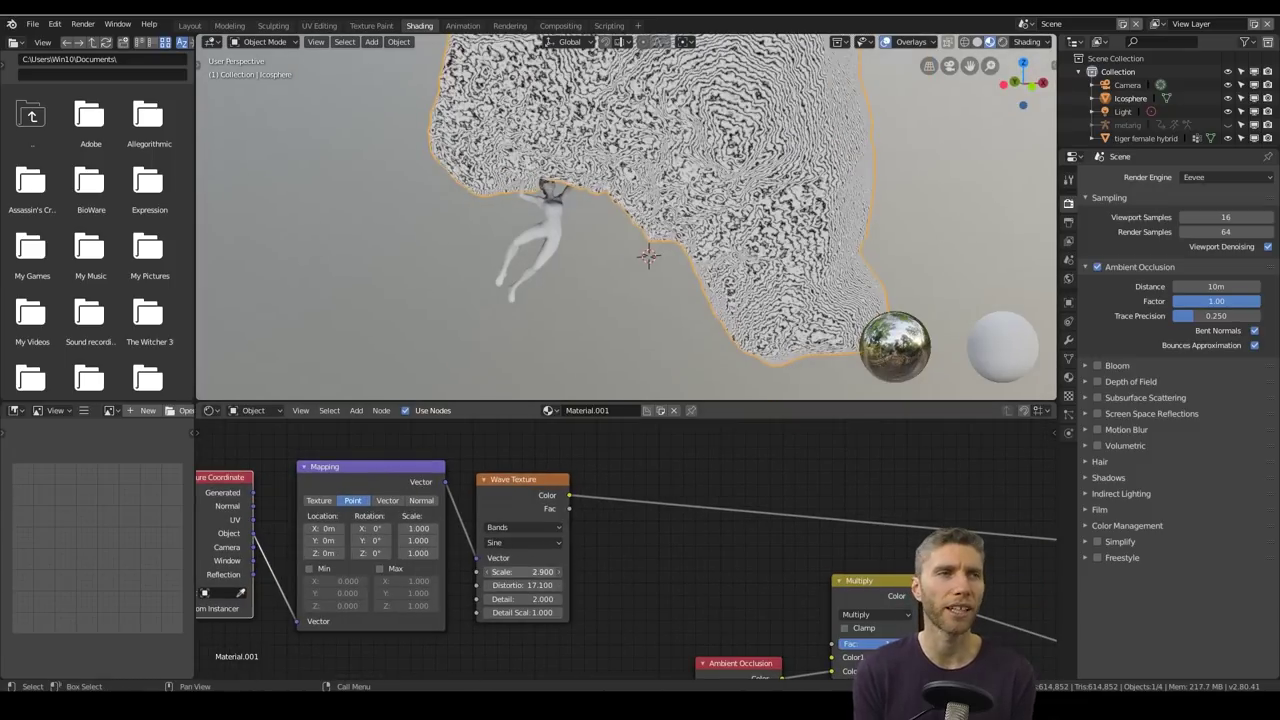
# Step: Duplicate the Wave Texture, switch the copy to a Noise Texture and connect it to the Mapping vector
pyautogui.moveTo(580, 270); pyautogui.dragTo(645, 235, button='middle')
pyautogui.scroll(-2, 261, 532)
pyautogui.moveTo(261, 532); pyautogui.dragTo(337, 534, button='middle')
pyautogui.scroll(6, 538, 543)
pyautogui.moveTo(538, 543); pyautogui.dragTo(484, 541, button='middle')
pyautogui.scroll(-3, 484, 545)
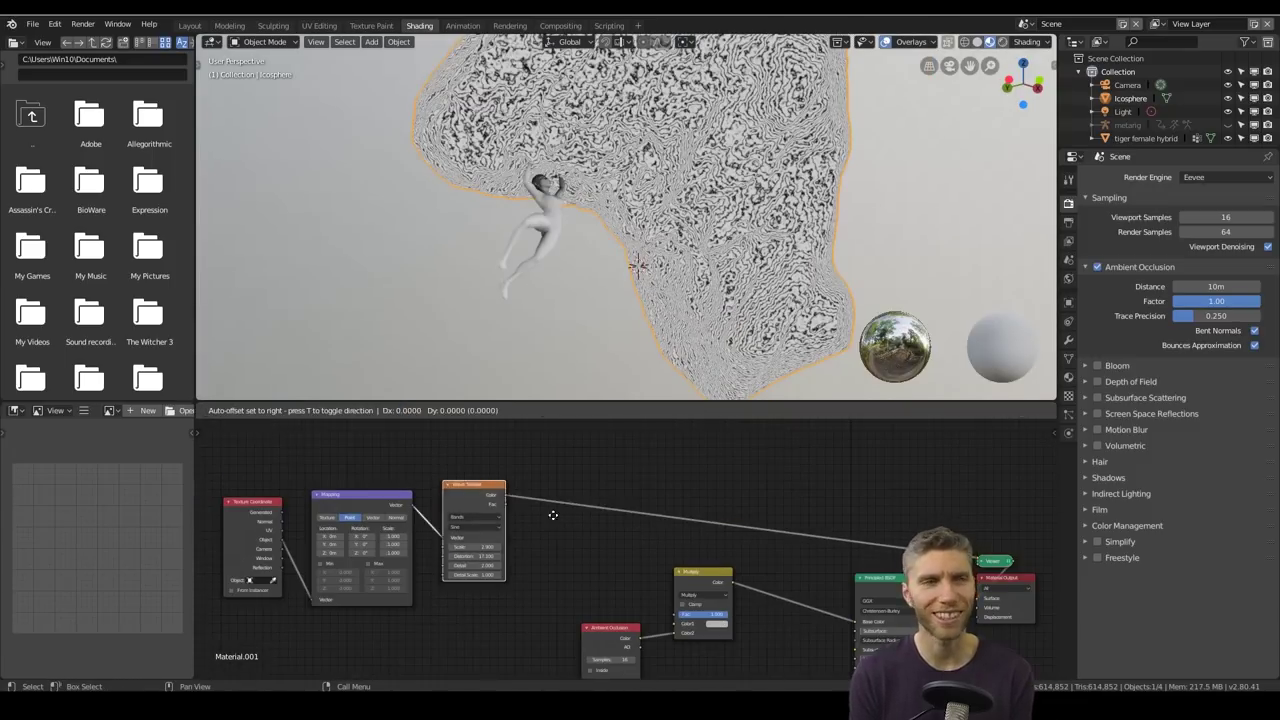
pyautogui.click(553, 629)
pyautogui.hotkey('shift', 's')
pyautogui.moveTo(466, 608)
pyautogui.mouseDown(button='middle')
pyautogui.moveTo(487, 530)
pyautogui.moveTo(590, 601)
pyautogui.mouseUp(button='middle')
pyautogui.scroll(3, 552, 527)
pyautogui.moveTo(438, 475); pyautogui.dragTo(473, 629)
pyautogui.moveTo(692, 541); pyautogui.dragTo(566, 520, button='middle')
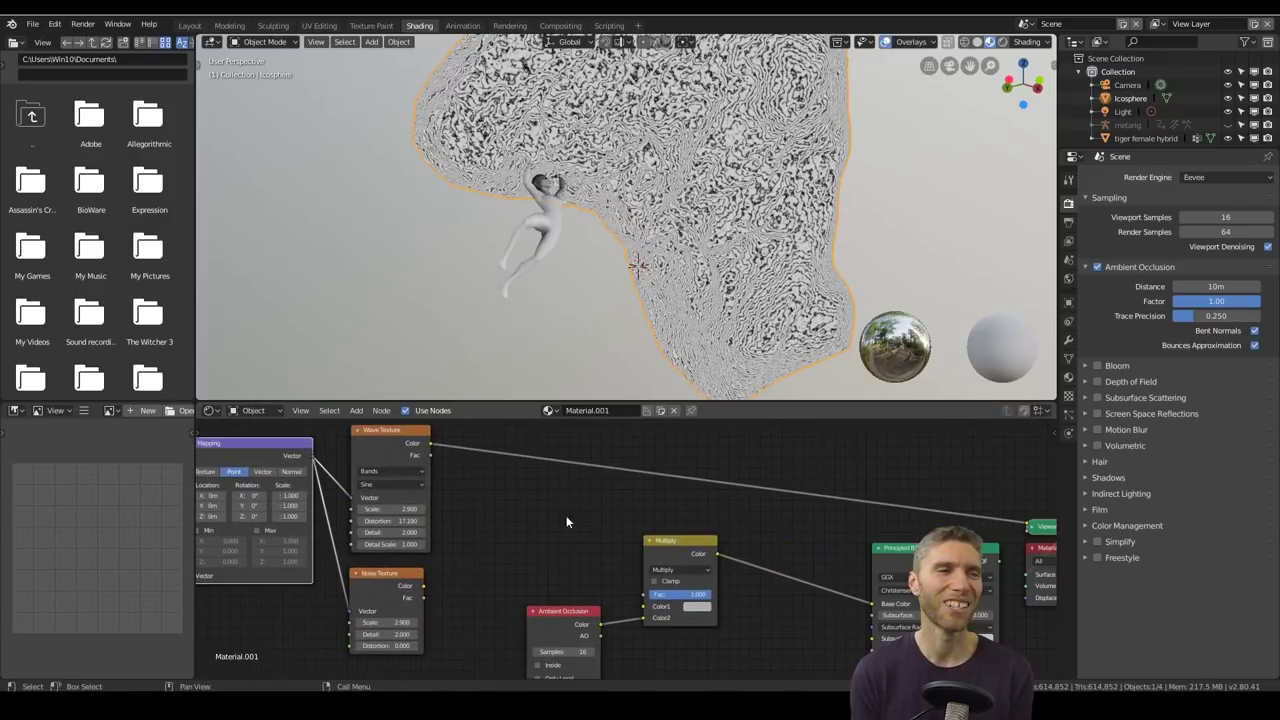
# Step: Blend the wave and noise colours in a Mix node with factor 0.691 and preview the mix on the rock
pyautogui.keyDown('ctrl'); pyautogui.keyDown('shift'); pyautogui.moveTo(405, 443); pyautogui.dragTo(420, 582, button='right'); pyautogui.keyUp('shift'); pyautogui.keyUp('ctrl')
pyautogui.press('h')
pyautogui.scroll(-4, 505, 508)
pyautogui.click(546, 642)
pyautogui.scroll(2, 520, 528)
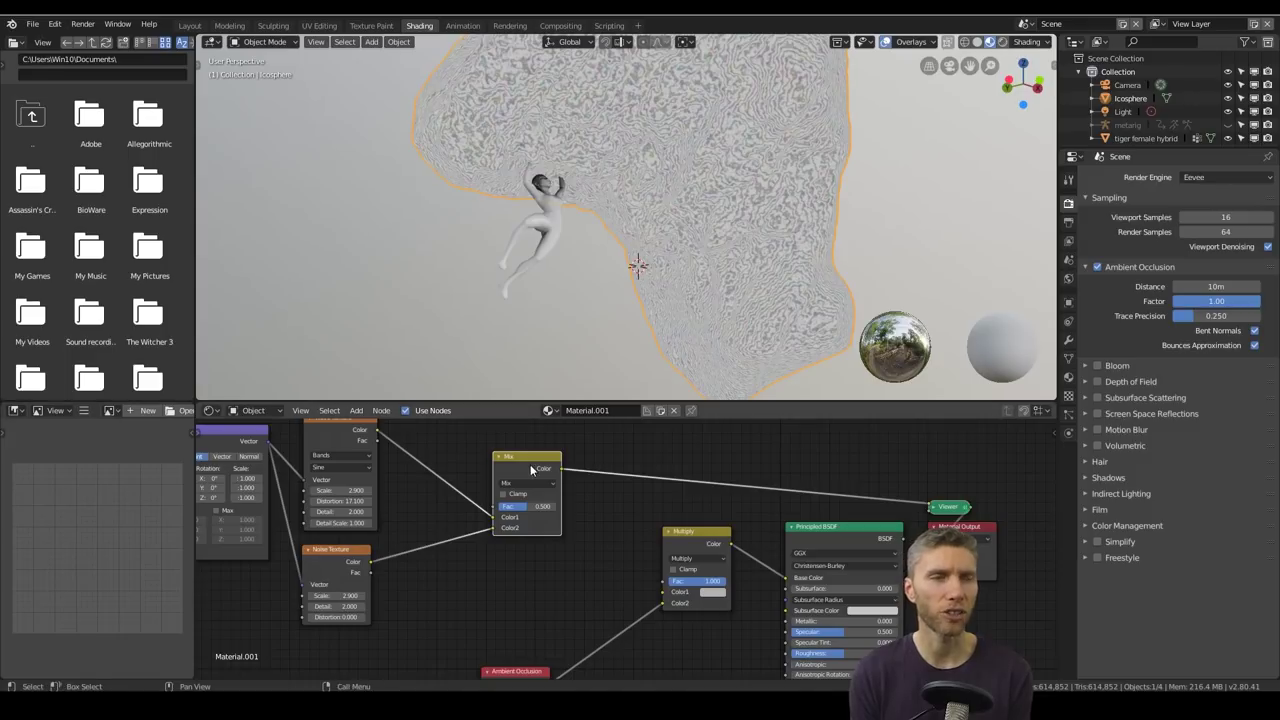
pyautogui.moveTo(501, 507); pyautogui.dragTo(541, 507)
pyautogui.scroll(-1, 530, 503)
pyautogui.moveTo(510, 462); pyautogui.dragTo(458, 453)
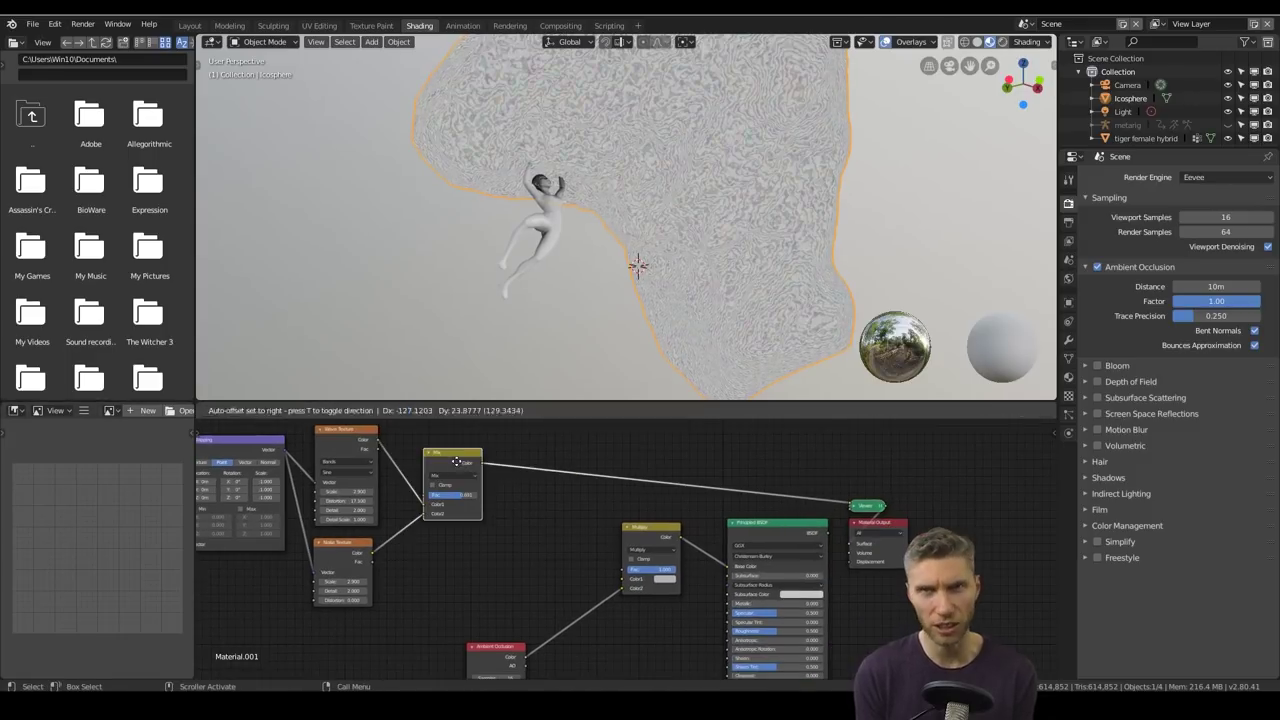
# Step: Add a second Mix node driven by the blended texture and choose a grey-brown and a dark brown as its colours
pyautogui.hotkey('shift', 'a')
pyautogui.click(585, 578)
pyautogui.click(524, 455)
pyautogui.click(565, 507)
pyautogui.click(587, 425)
pyautogui.click(565, 516)
pyautogui.moveTo(626, 413); pyautogui.dragTo(626, 441)
pyautogui.click(582, 441)
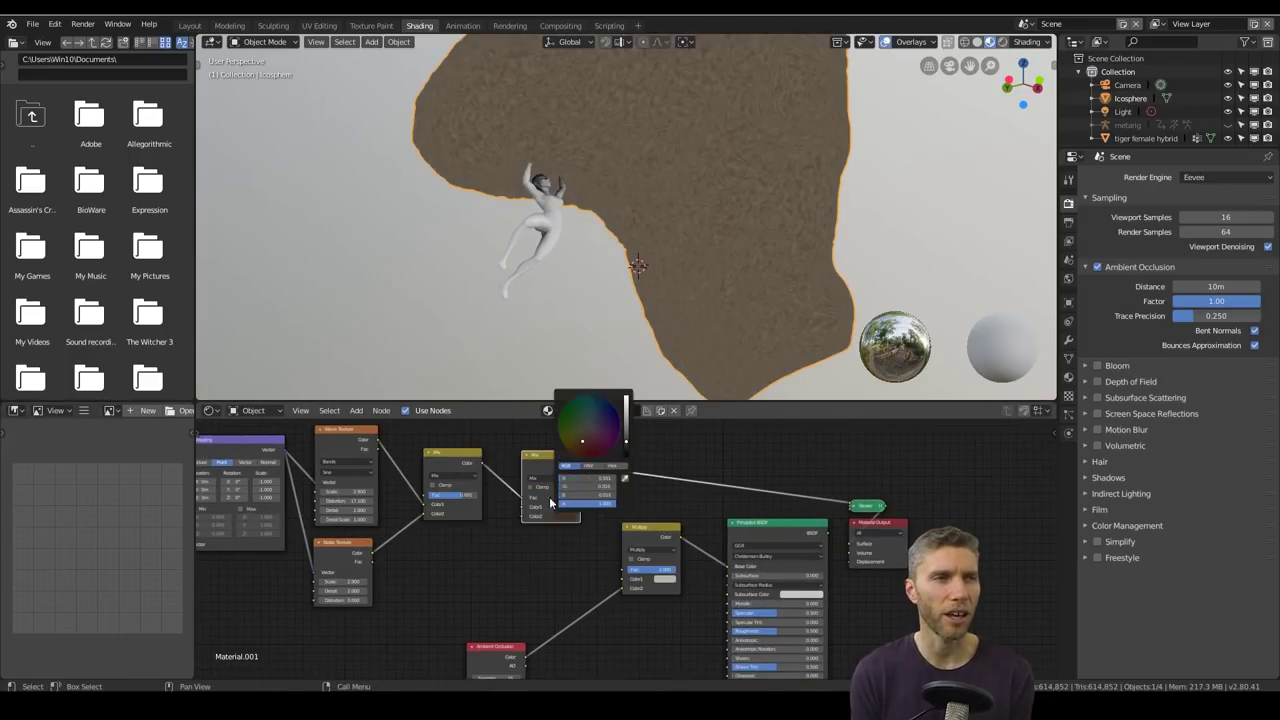
# Step: Feed the brown mix into the Multiply node's Color1 and preview the complete Principled BSDF on the rock
pyautogui.keyDown('ctrl'); pyautogui.keyDown('shift'); pyautogui.click(772, 523); pyautogui.keyUp('shift'); pyautogui.keyUp('ctrl')
pyautogui.scroll(-3, 660, 300)
pyautogui.moveTo(610, 306); pyautogui.dragTo(670, 316, button='middle')
pyautogui.scroll(5, 640, 280)
pyautogui.moveTo(650, 528); pyautogui.dragTo(660, 523)
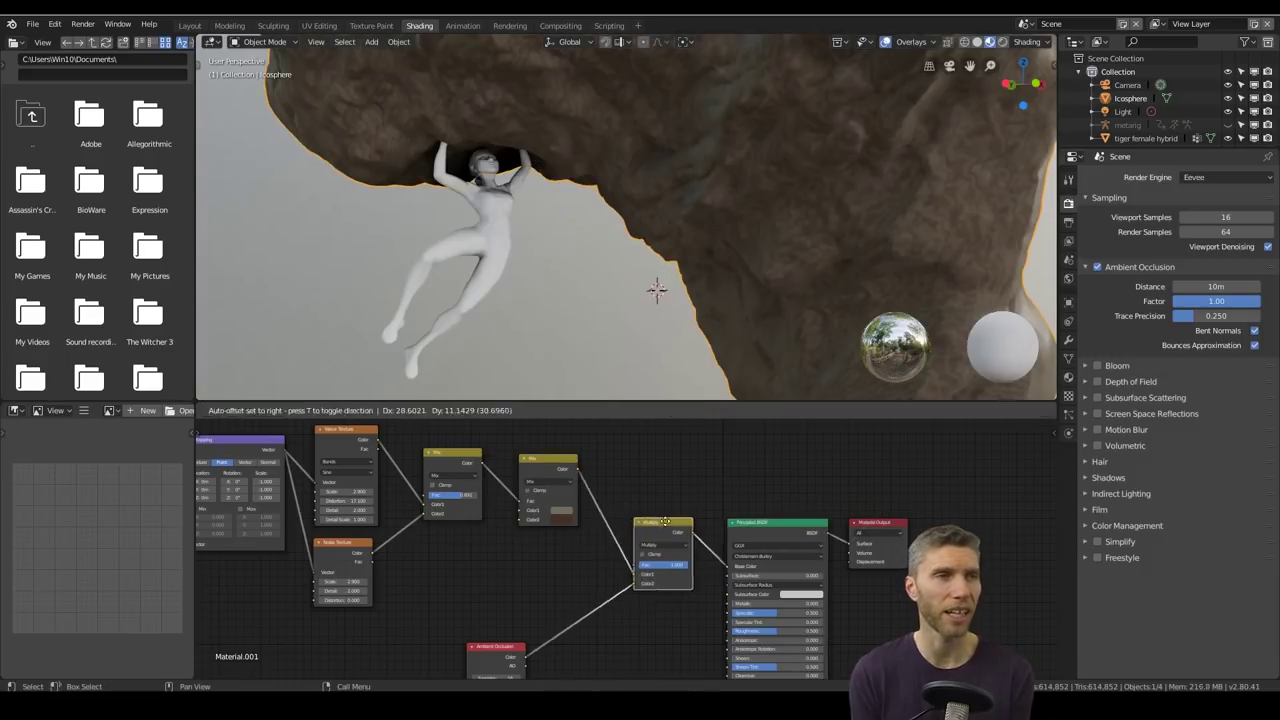
# Step: Shift the texture nodes away from Multiply and insert another Mix node before it with a factor of 0.127
pyautogui.scroll(-2, 670, 530)
pyautogui.moveTo(279, 444); pyautogui.dragTo(620, 573)
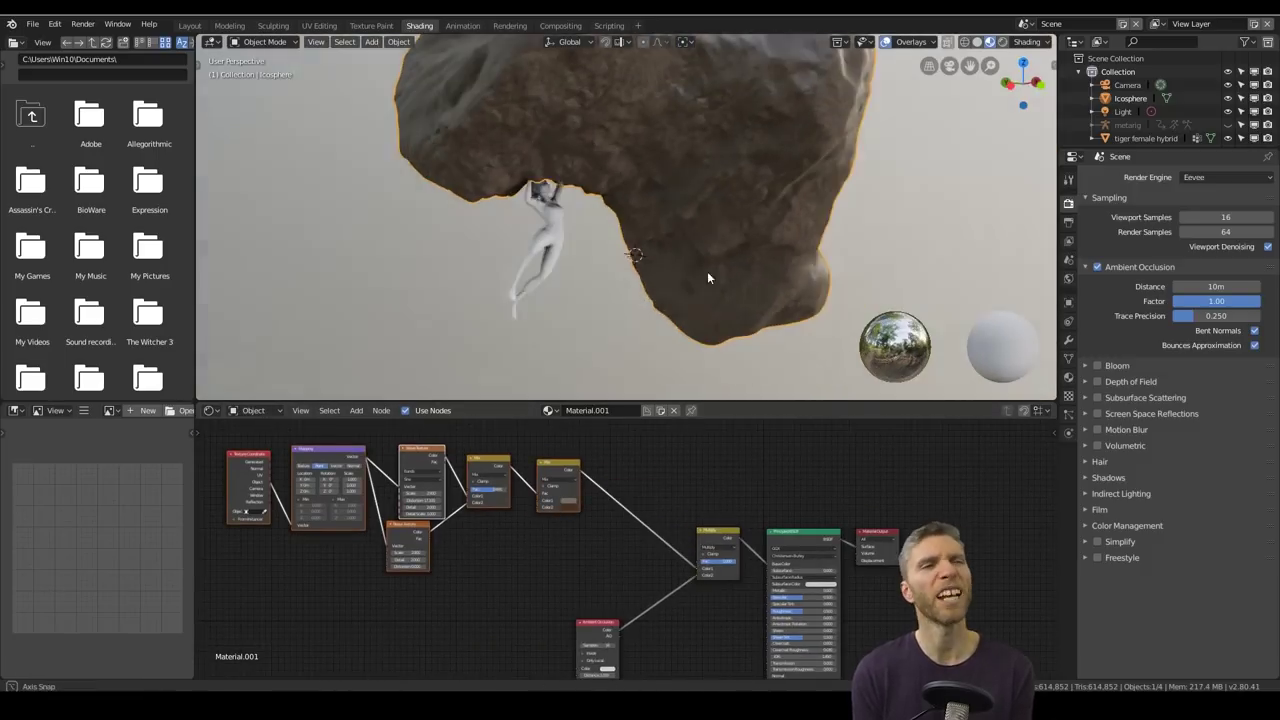
pyautogui.moveTo(547, 554); pyautogui.dragTo(573, 544, button='middle')
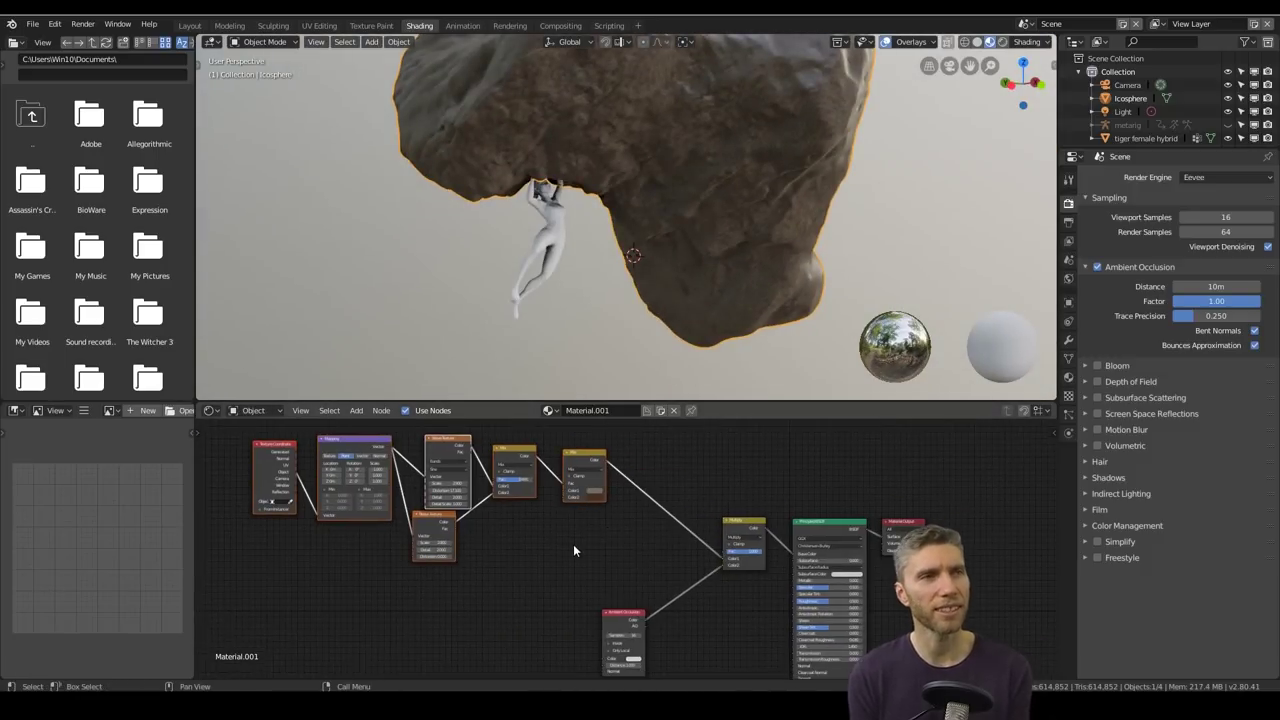
pyautogui.hotkey('shift', 'a')
pyautogui.moveTo(565, 538)
pyautogui.click(630, 487)
pyautogui.scroll(3, 547, 533)
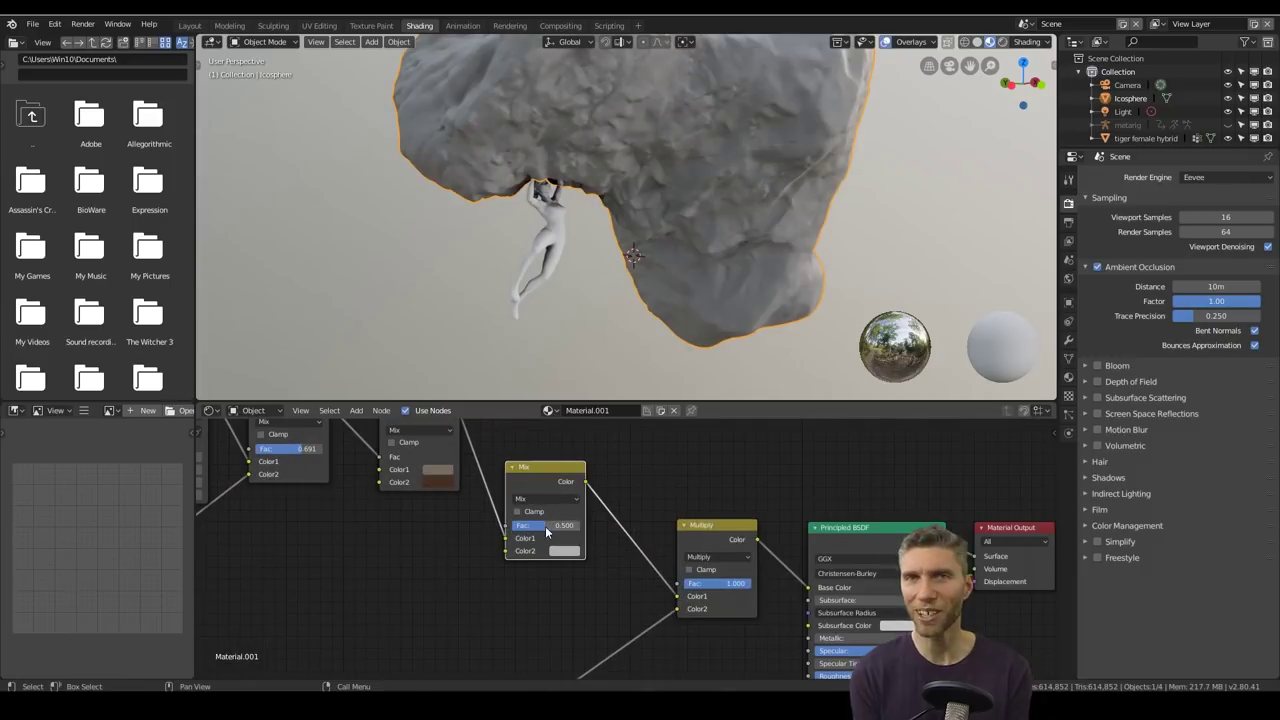
pyautogui.scroll(-2, 565, 527)
# Step: Connect a new Noise Texture with scale 5 to the last Mix node's Color2 and set the mix factor to 0.118
pyautogui.hotkey('shift', 'a')
pyautogui.moveTo(517, 569)
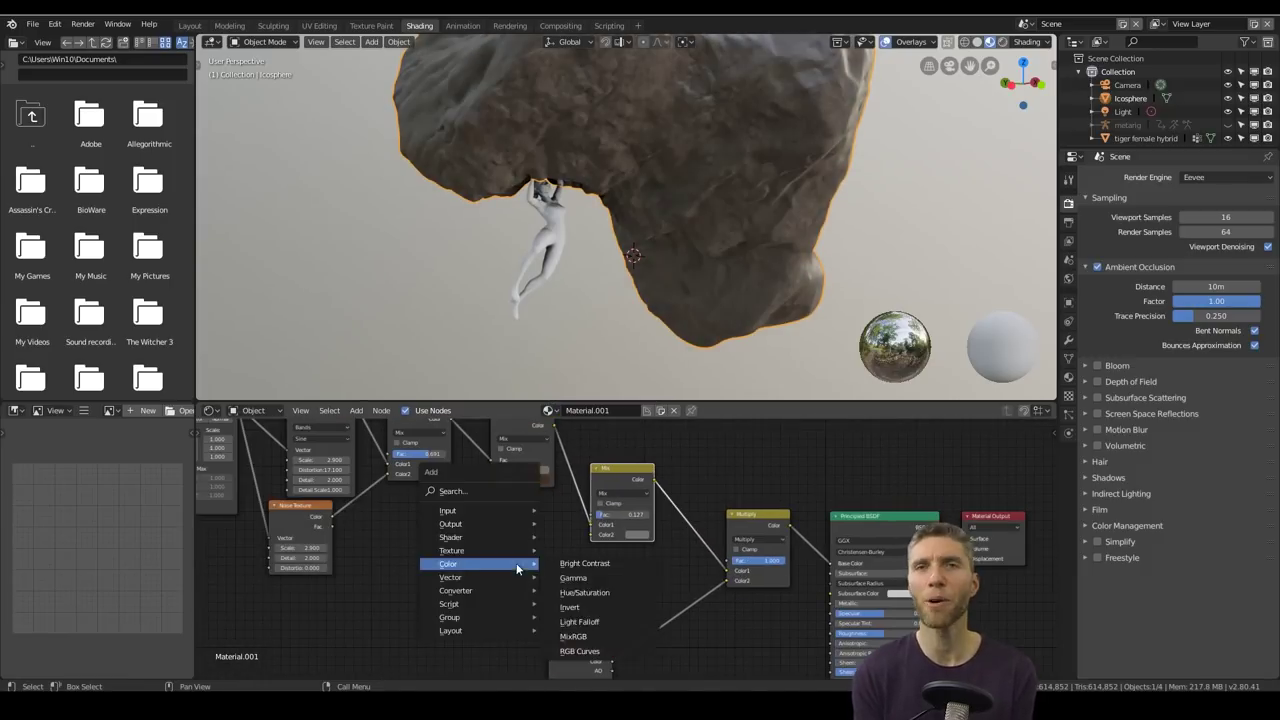
pyautogui.click(418, 549)
pyautogui.keyDown('ctrl'); pyautogui.keyDown('shift'); pyautogui.click(471, 563); pyautogui.keyUp('shift'); pyautogui.keyUp('ctrl')
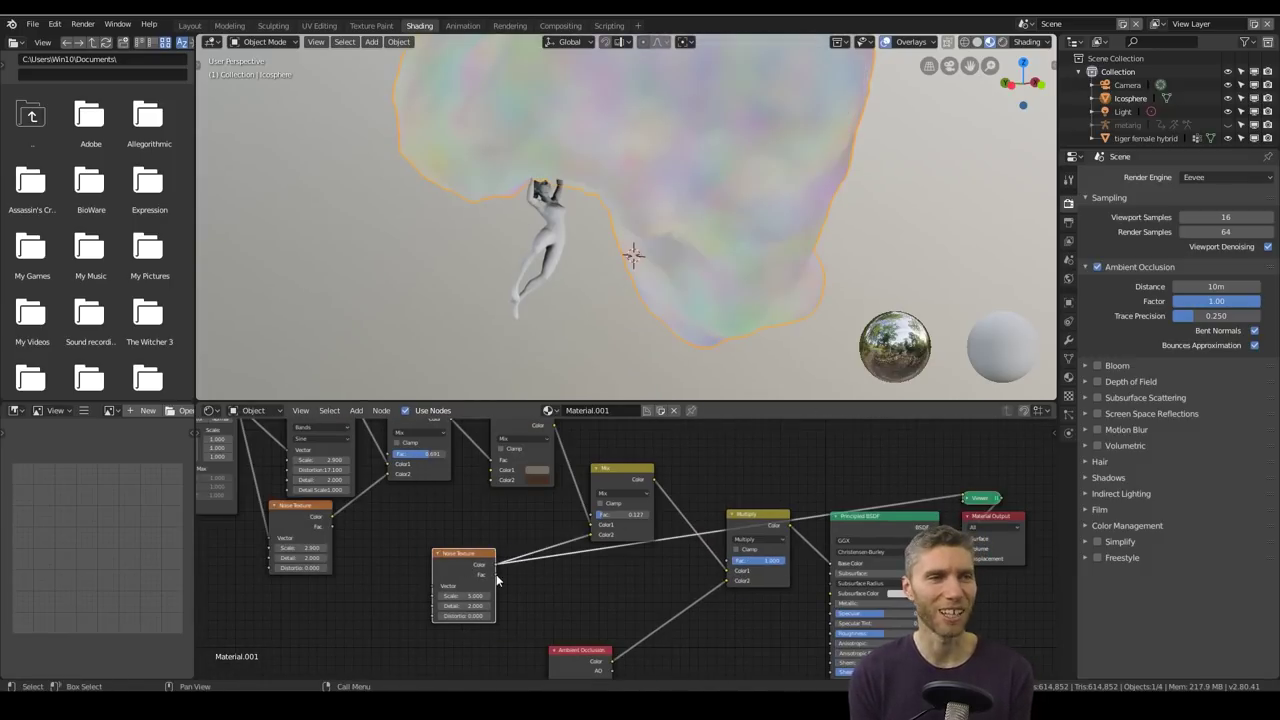
pyautogui.keyDown('ctrl'); pyautogui.keyDown('shift'); pyautogui.click(607, 487); pyautogui.keyUp('shift'); pyautogui.keyUp('ctrl')
pyautogui.moveTo(608, 514)
pyautogui.mouseDown()
pyautogui.moveTo(648, 514)
pyautogui.moveTo(607, 514)
pyautogui.mouseUp()
pyautogui.moveTo(465, 573); pyautogui.dragTo(311, 637)
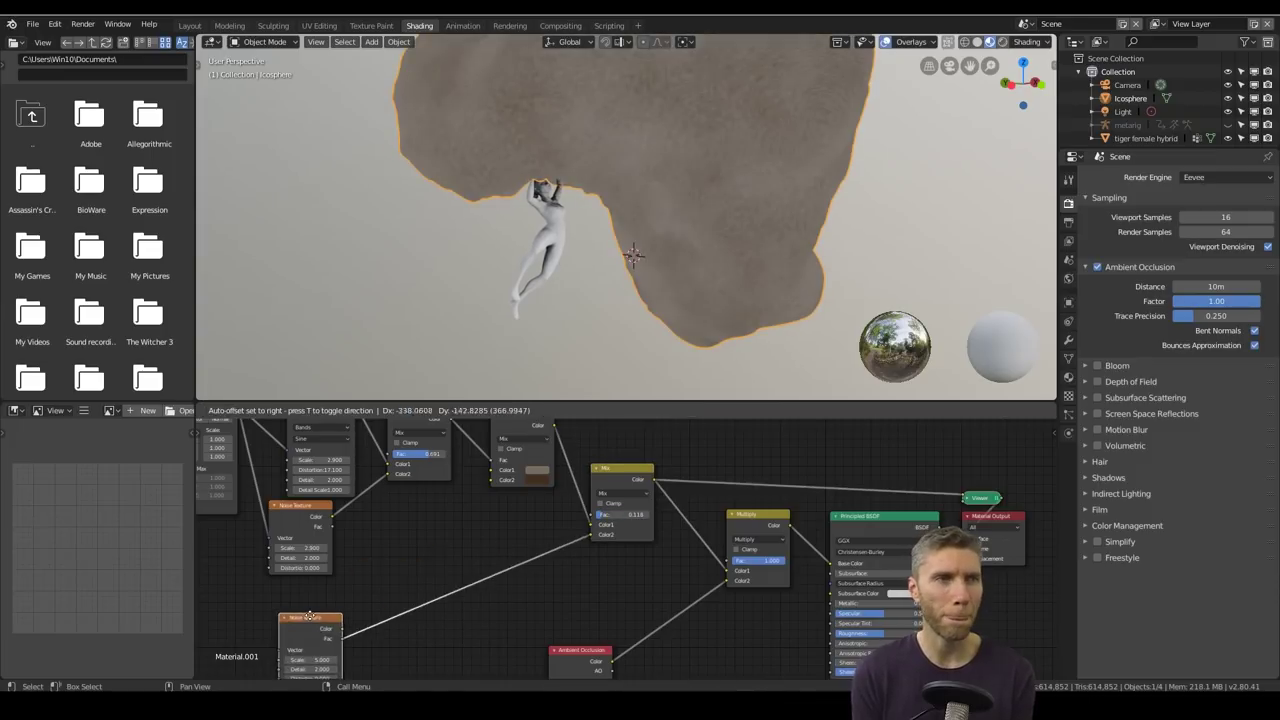
# Step: Duplicate the brown colour mix and place it after the new Noise Texture, with grey and dark brown colours
pyautogui.moveTo(500, 480); pyautogui.dragTo(504, 470, button='middle')
pyautogui.click(544, 446)
pyautogui.hotkey('shift', 'd')
pyautogui.click(474, 590)
pyautogui.click(470, 607)
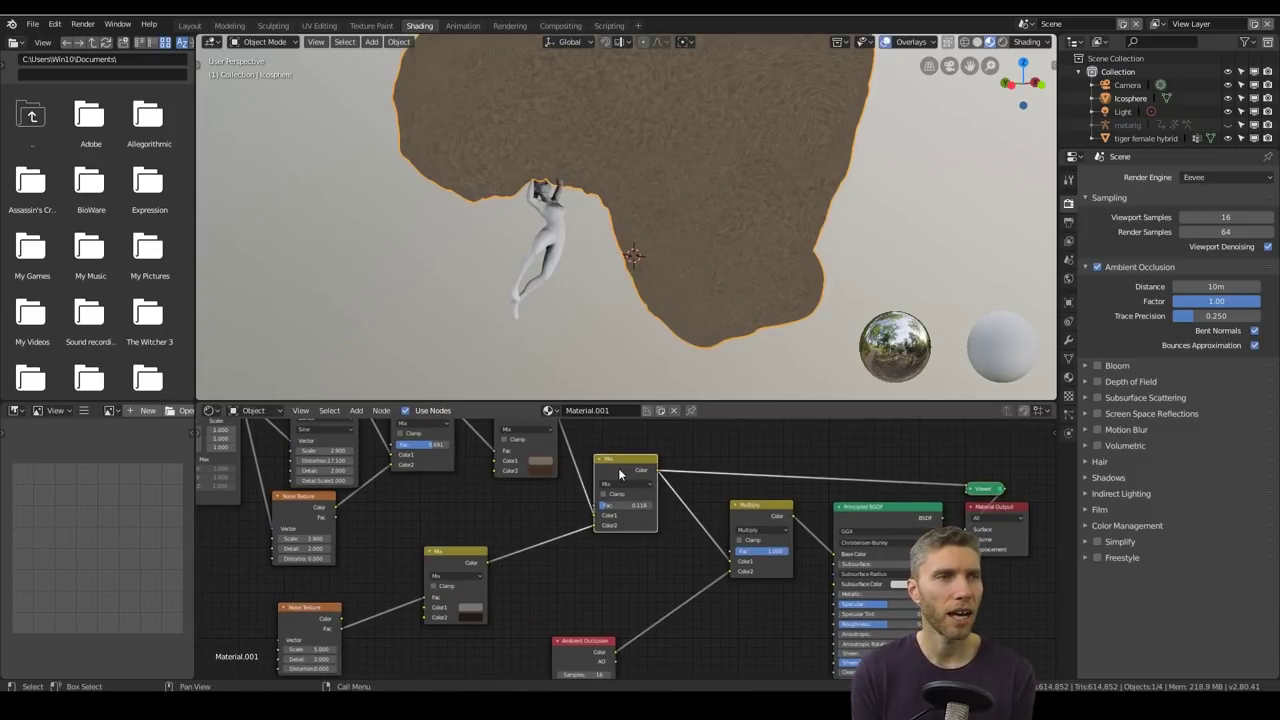
# Step: Raise the factor of the Mix node before Multiply to about 0.5 and preview the full shader again
pyautogui.moveTo(625, 506); pyautogui.dragTo(631, 506)
pyautogui.keyDown('ctrl'); pyautogui.keyDown('shift'); pyautogui.click(757, 513); pyautogui.keyUp('shift'); pyautogui.keyUp('ctrl')
pyautogui.keyDown('ctrl'); pyautogui.keyDown('shift'); pyautogui.click(878, 517); pyautogui.keyUp('shift'); pyautogui.keyUp('ctrl')
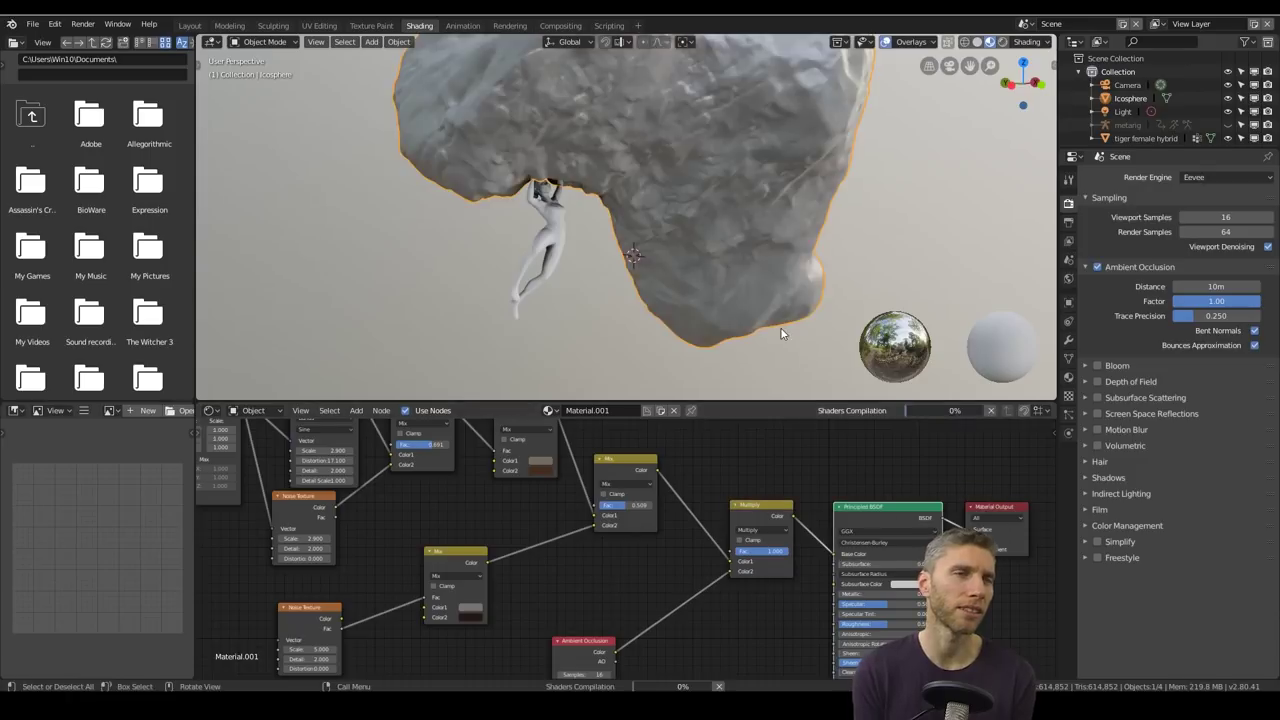
# Step: Select the figure and insert a colour mix node between Ambient Occlusion and Base Color in its material
pyautogui.moveTo(780, 327); pyautogui.dragTo(700, 290, button='middle')
pyautogui.scroll(-2, 700, 290)
pyautogui.scroll(5, 640, 260)
pyautogui.moveTo(620, 265); pyautogui.dragTo(662, 270, button='middle')
pyautogui.scroll(-1, 655, 272)
pyautogui.click(488, 235)
pyautogui.click(471, 537)
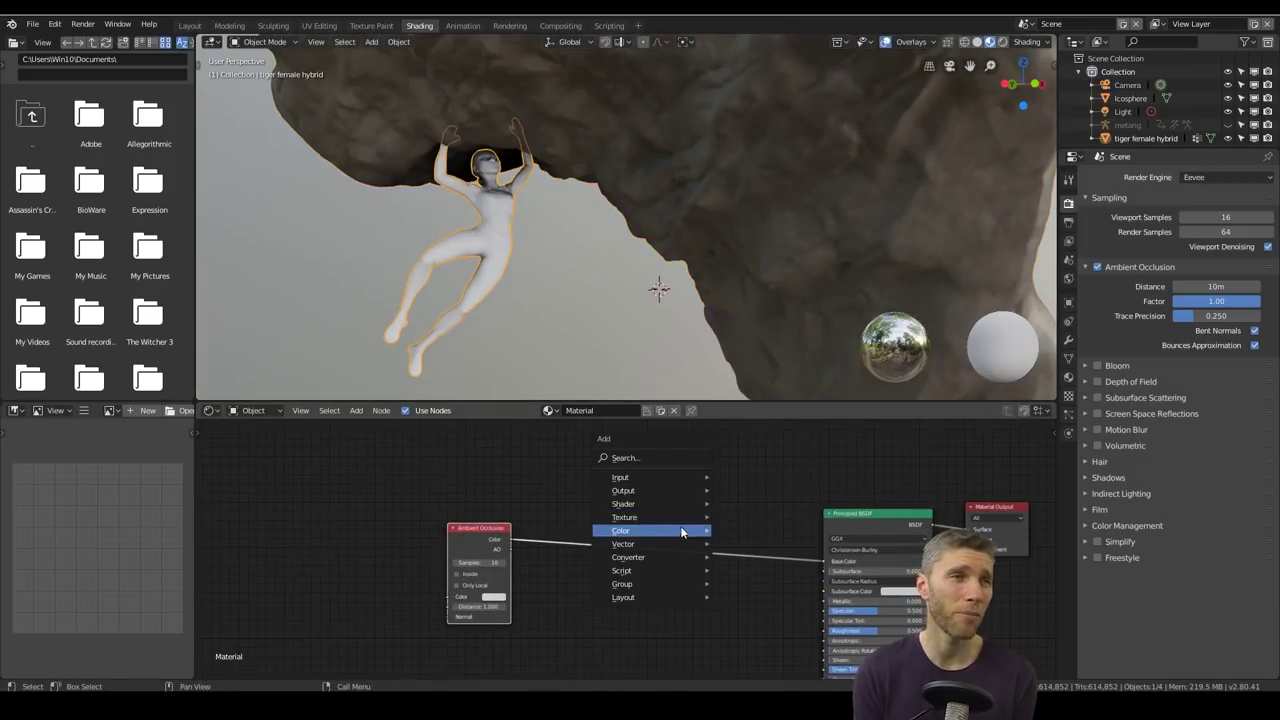
pyautogui.moveTo(663, 460); pyautogui.dragTo(660, 456)
# Step: Set the roughness of the figure's material to 0.657
pyautogui.scroll(4, 720, 560)
pyautogui.moveTo(760, 600); pyautogui.dragTo(590, 470, button='middle')
pyautogui.moveTo(768, 533)
pyautogui.mouseDown()
pyautogui.moveTo(751, 533)
pyautogui.moveTo(788, 533)
pyautogui.mouseUp()
# Step: Set up a second 3D view, switch to rendered shading with volumetrics enabled and move the light beside the rock
pyautogui.scroll(-3, 530, 280)
pyautogui.scroll(-5, 530, 280)
pyautogui.moveTo(530, 280); pyautogui.dragTo(330, 300, button='middle')
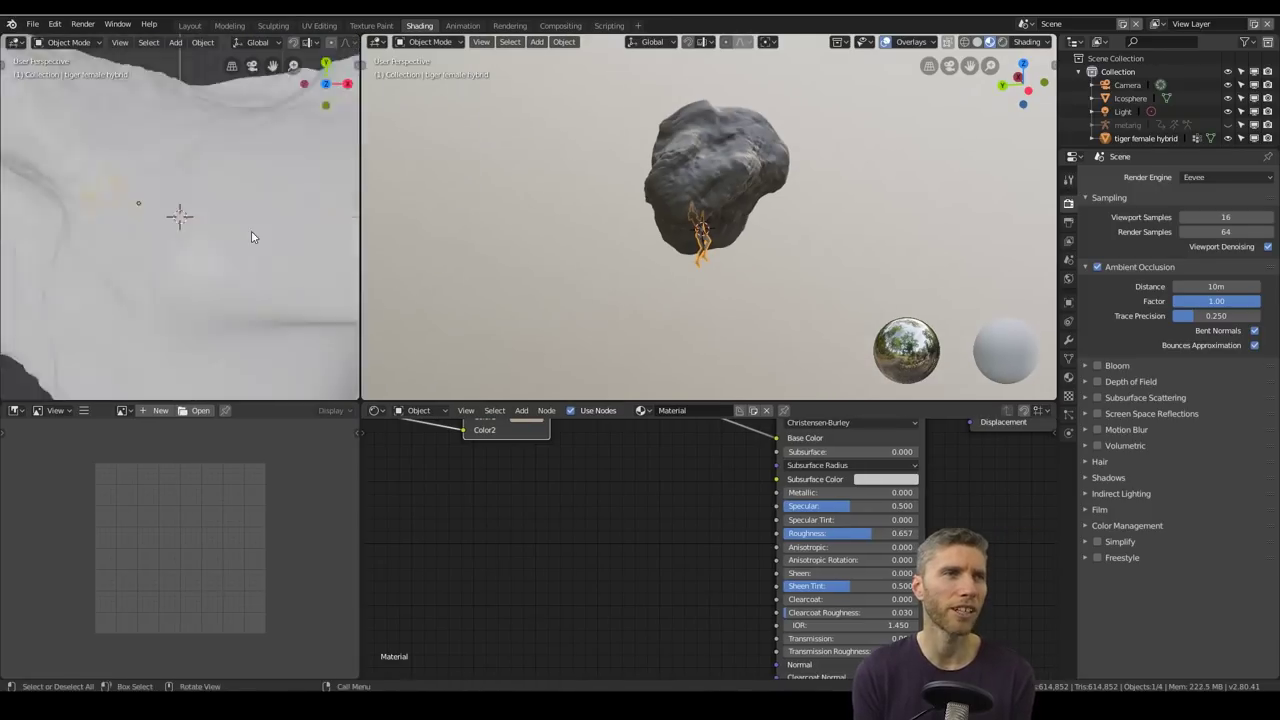
pyautogui.hotkey('shift', 'a')
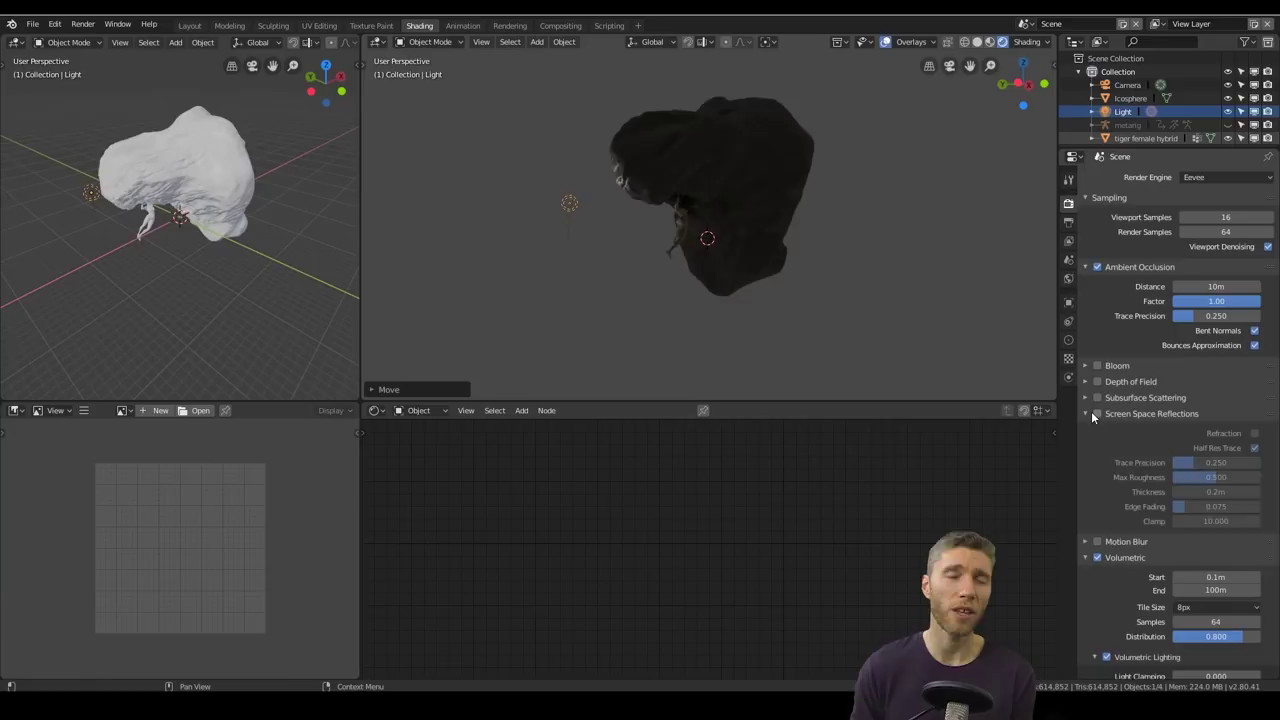
# Step: Convert the light to an Area light and position a rotated duplicate on the other side of the figure
pyautogui.click(1069, 341)
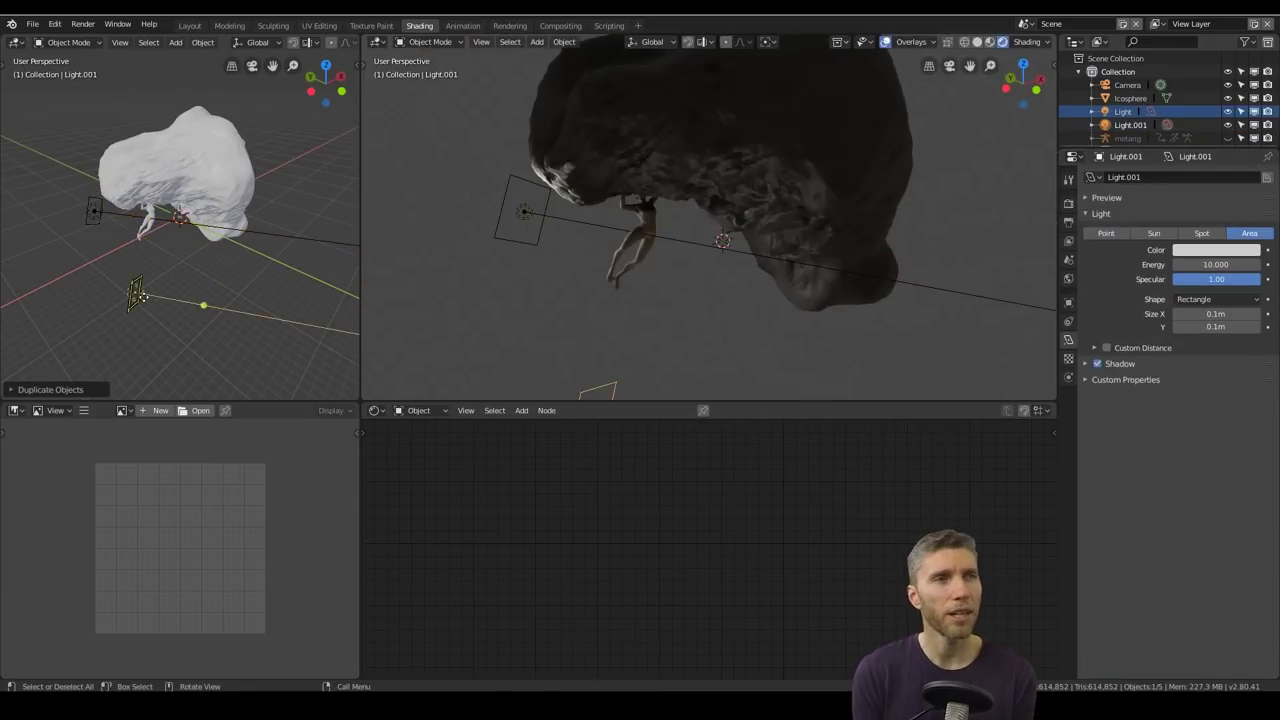
pyautogui.press('r')
pyautogui.click(222, 236)
pyautogui.moveTo(780, 245); pyautogui.dragTo(705, 183, button='middle')
pyautogui.press('g')
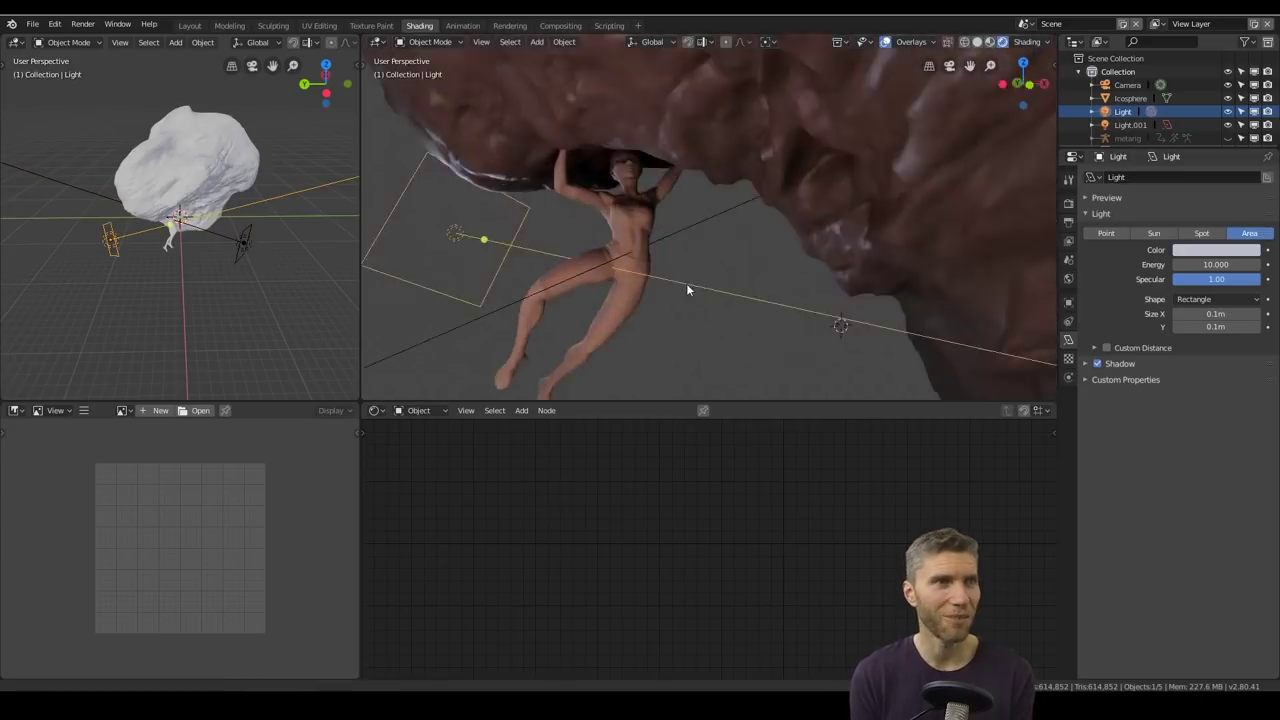
# Step: Add a Bump node to the rock material, with the texture mix as Height and its output on the shader's Normal
pyautogui.click(686, 130)
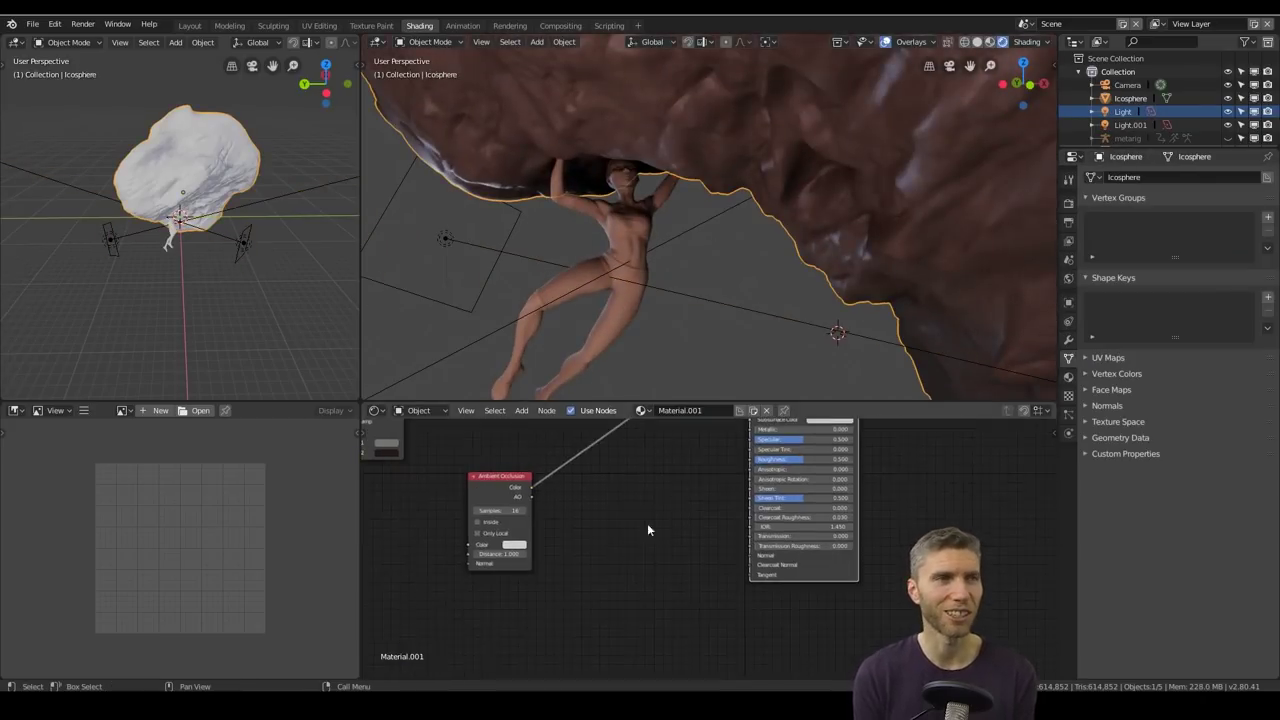
pyautogui.moveTo(619, 516); pyautogui.dragTo(706, 516, button='middle')
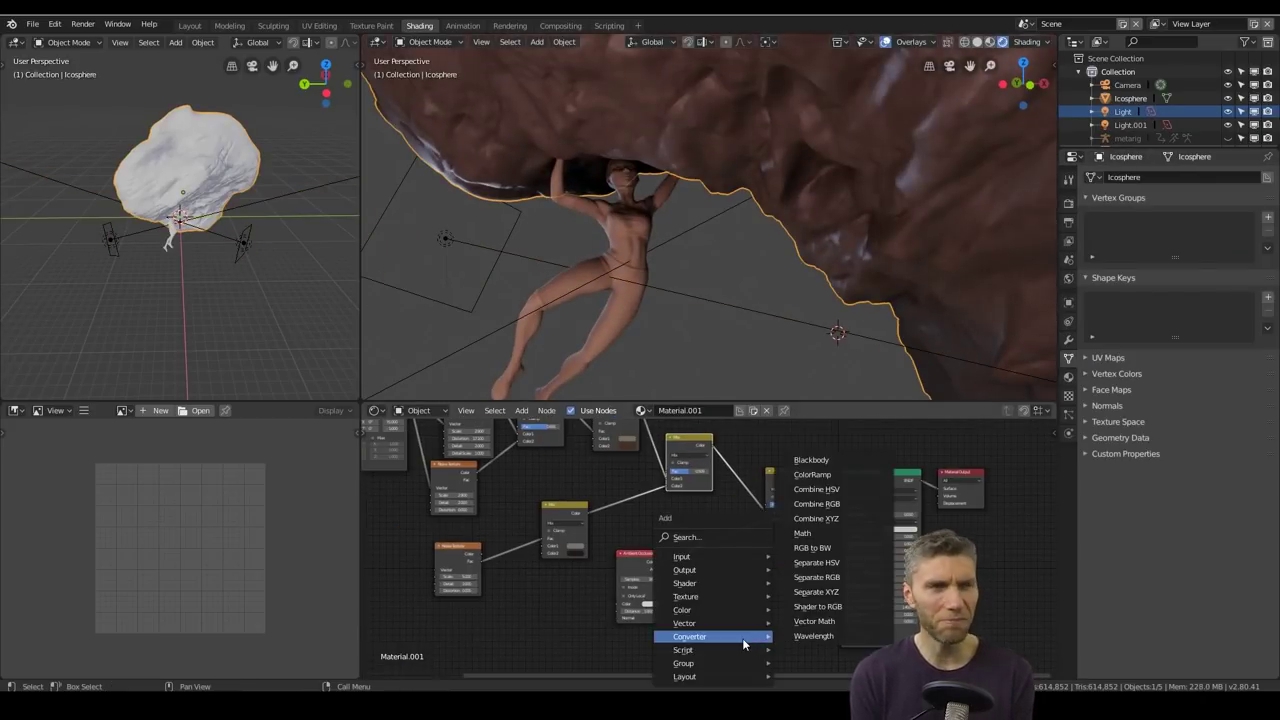
pyautogui.moveTo(795, 604); pyautogui.dragTo(844, 628)
pyautogui.scroll(-1, 797, 291)
pyautogui.scroll(4, 781, 614)
pyautogui.moveTo(781, 614); pyautogui.dragTo(773, 538, button='middle')
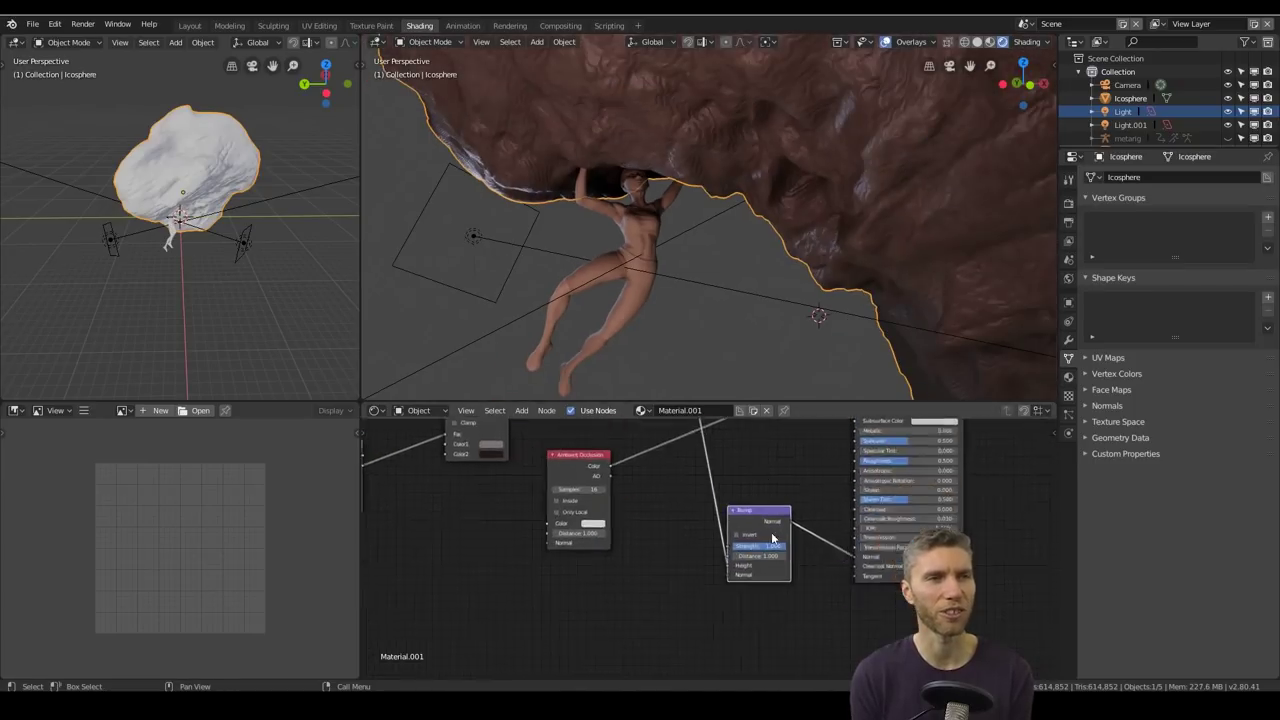
# Step: Adjust the rock's Wave Texture distortion and set the first Noise Texture's scale to 63.2
pyautogui.moveTo(800, 305); pyautogui.dragTo(754, 317, button='middle')
pyautogui.scroll(-3, 754, 317)
pyautogui.moveTo(660, 449); pyautogui.dragTo(800, 560, button='middle')
pyautogui.scroll(3, 649, 523)
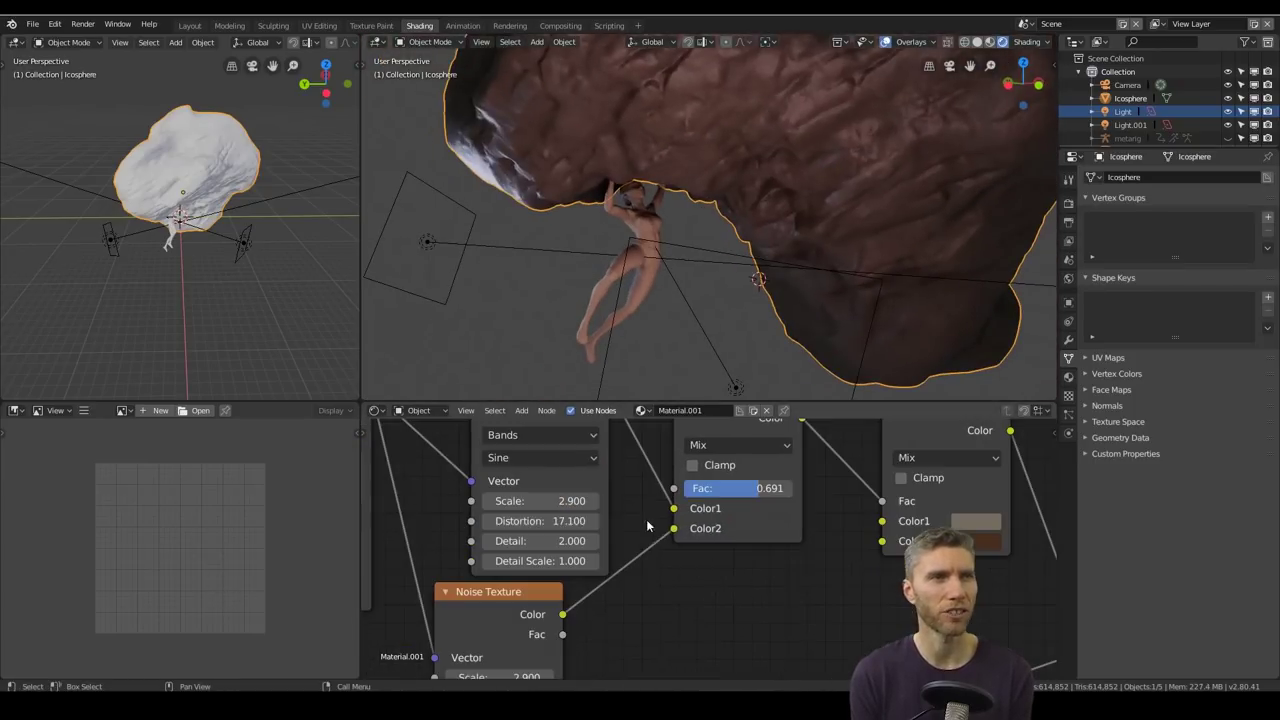
pyautogui.moveTo(550, 521); pyautogui.dragTo(512, 521)
pyautogui.scroll(4, 650, 279)
pyautogui.moveTo(690, 285); pyautogui.dragTo(650, 279, button='middle')
pyautogui.moveTo(676, 574); pyautogui.dragTo(695, 437, button='middle')
pyautogui.moveTo(518, 540); pyautogui.dragTo(541, 540)
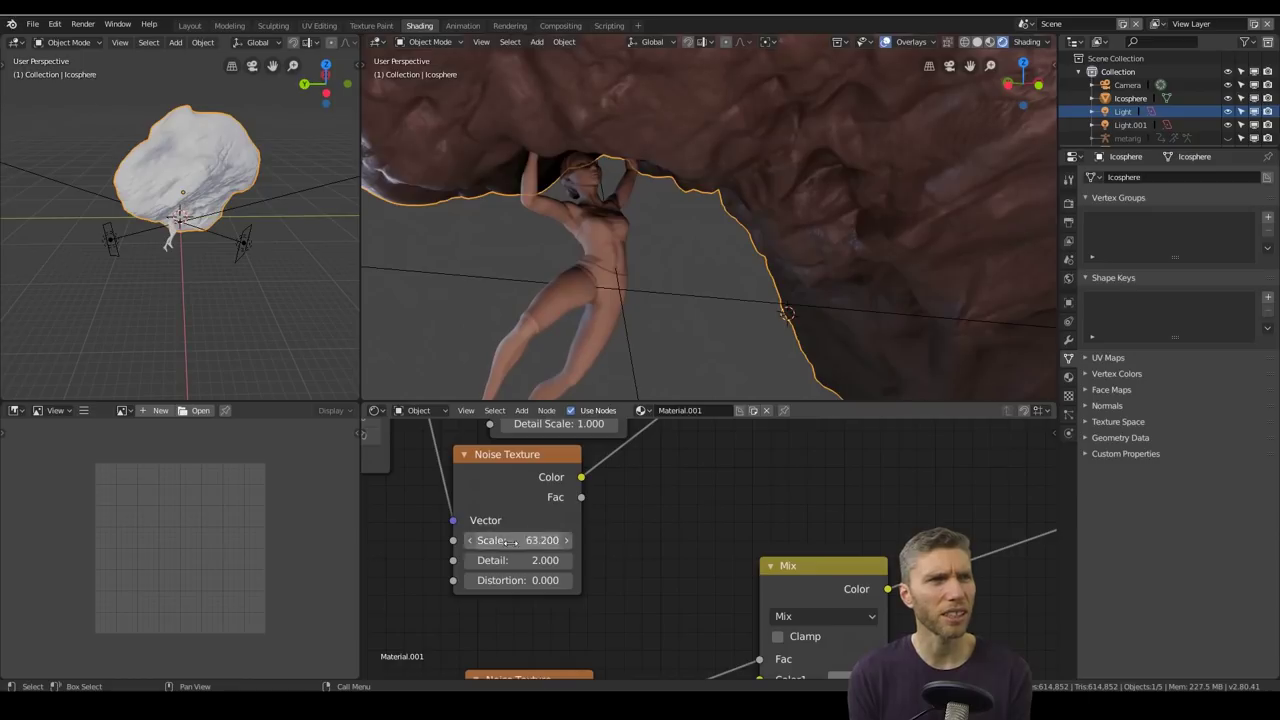
# Step: Set the strength of the rock's Bump node to 0.482
pyautogui.moveTo(512, 540); pyautogui.dragTo(438, 670, button='middle')
pyautogui.scroll(-3, 691, 565)
pyautogui.moveTo(691, 565); pyautogui.dragTo(681, 461, button='middle')
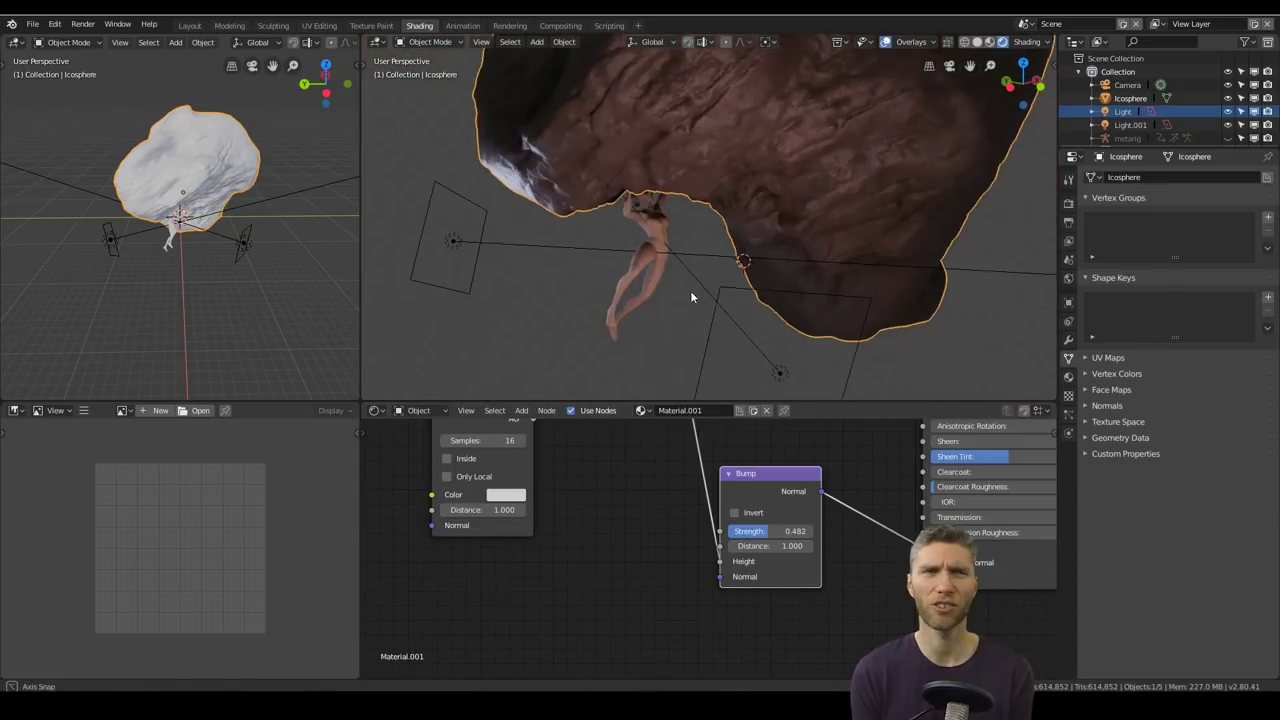
# Step: Reposition the second area light near the figure and switch the viewport back to rendered shading
pyautogui.click(780, 372)
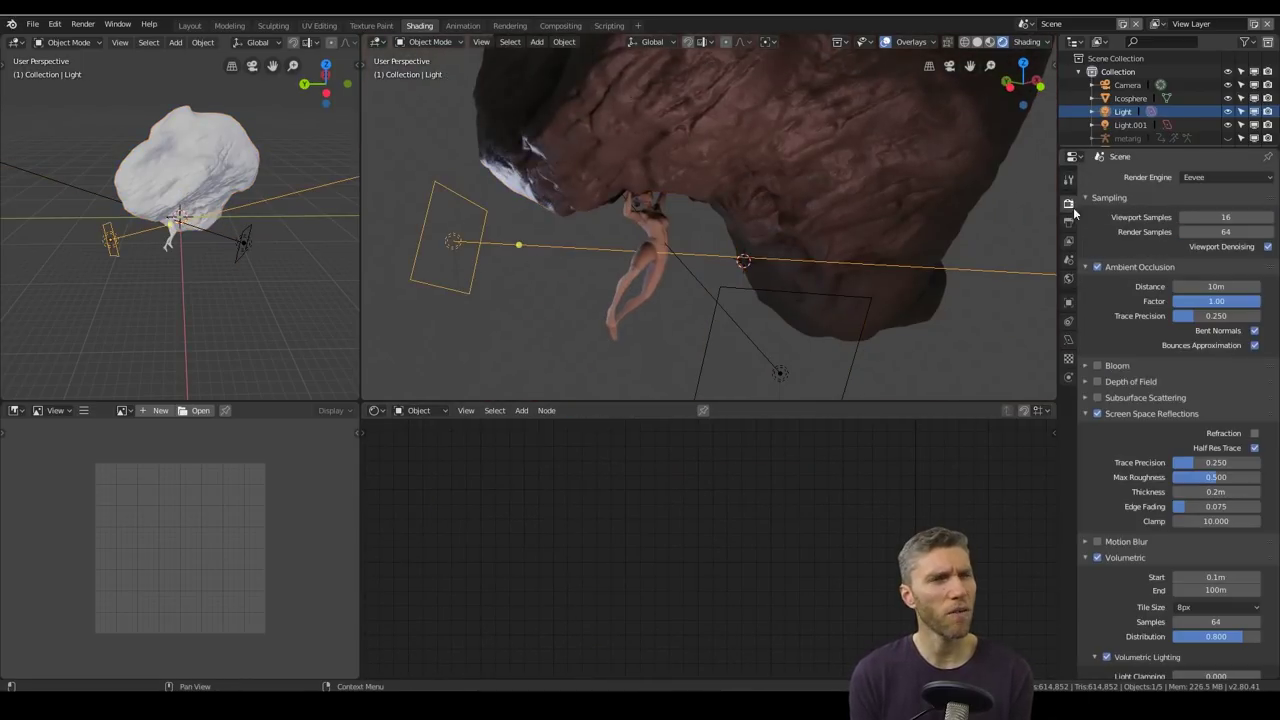
pyautogui.click(523, 464)
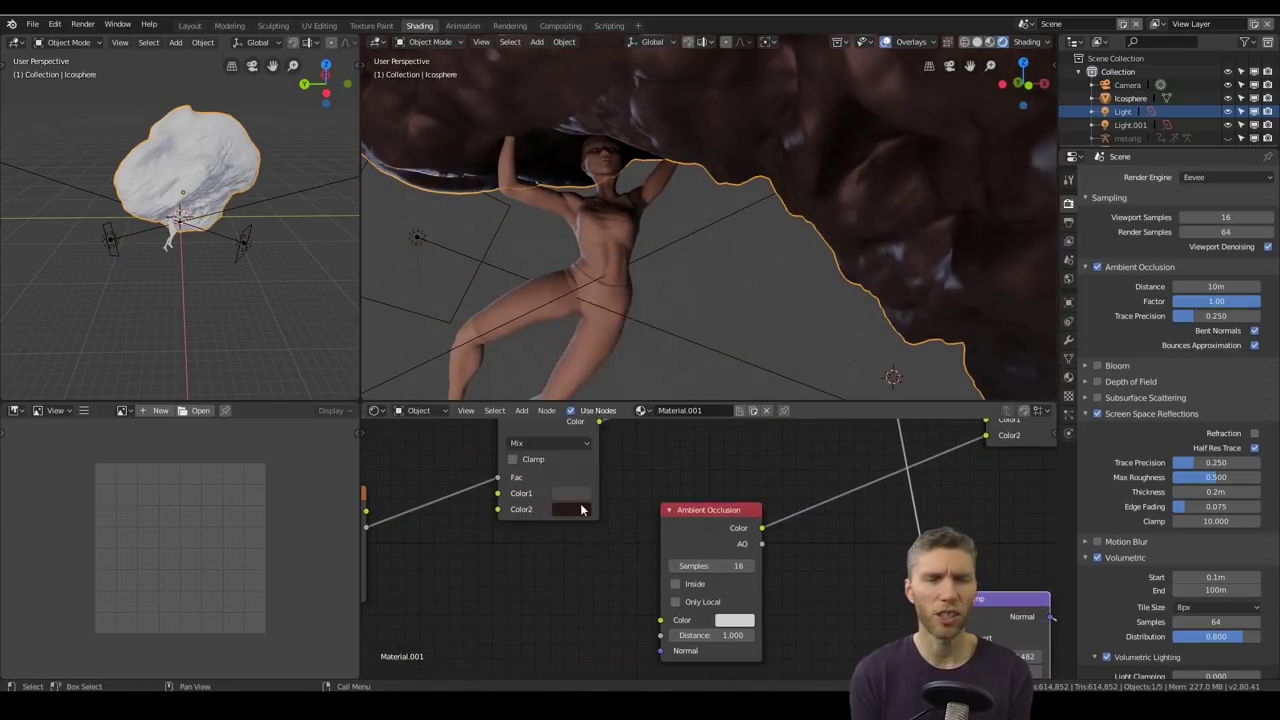
pyautogui.moveTo(505, 586); pyautogui.dragTo(565, 581, button='middle')
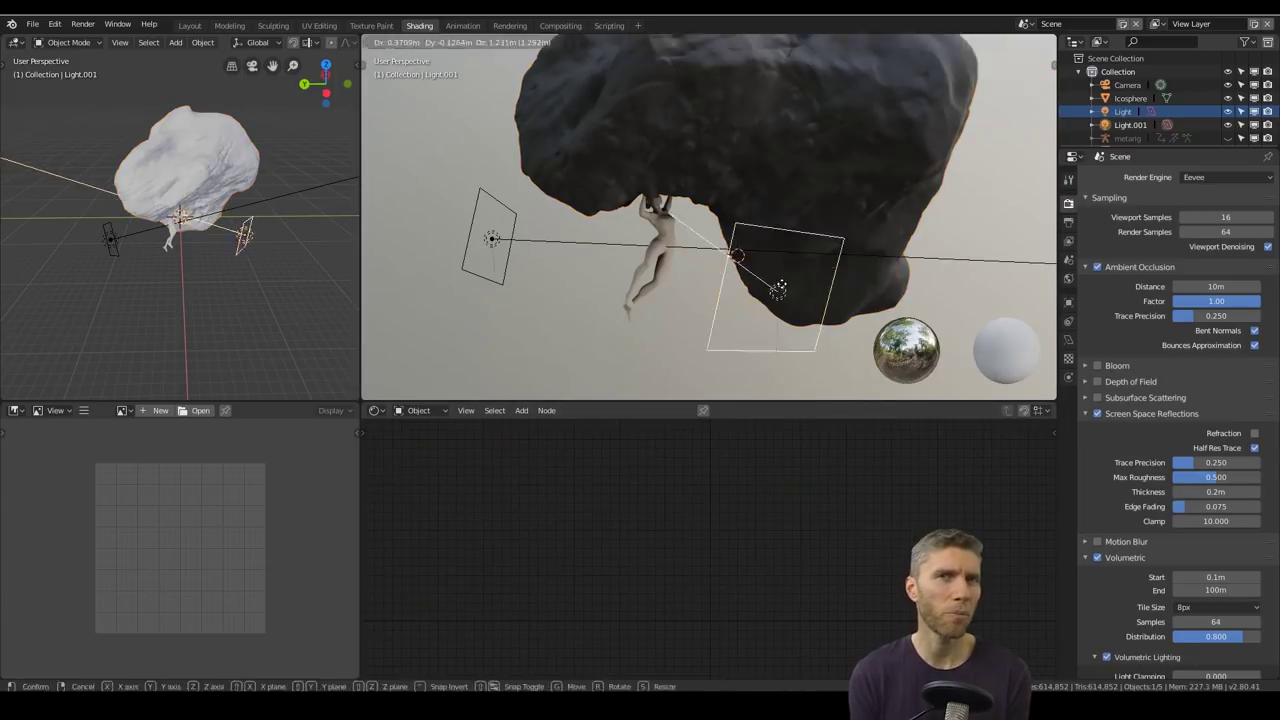
pyautogui.scroll(3, 754, 277)
pyautogui.moveTo(731, 279); pyautogui.dragTo(845, 266, button='middle')
pyautogui.click(1003, 42)
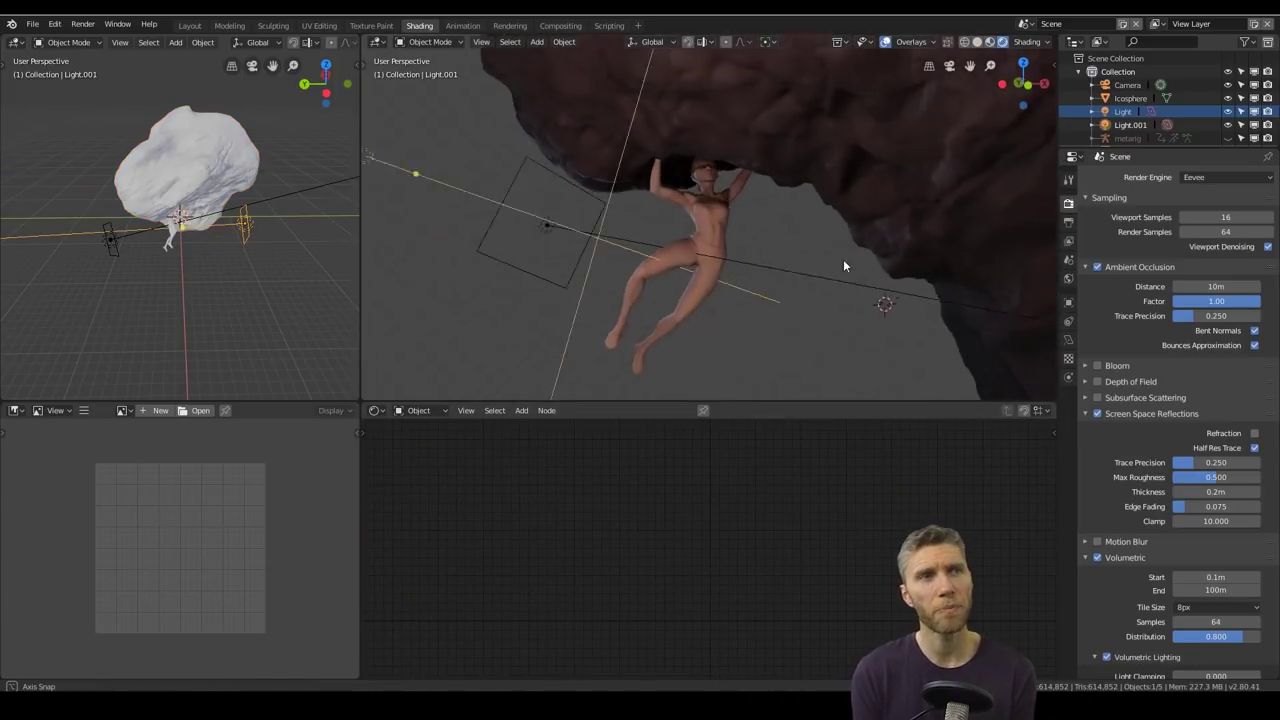
# Step: Move the first area light closer to the hanging figure
pyautogui.moveTo(772, 365); pyautogui.dragTo(763, 330, button='middle')
pyautogui.moveTo(585, 267); pyautogui.dragTo(605, 268, button='middle')
pyautogui.press('g')
pyautogui.click(686, 271)
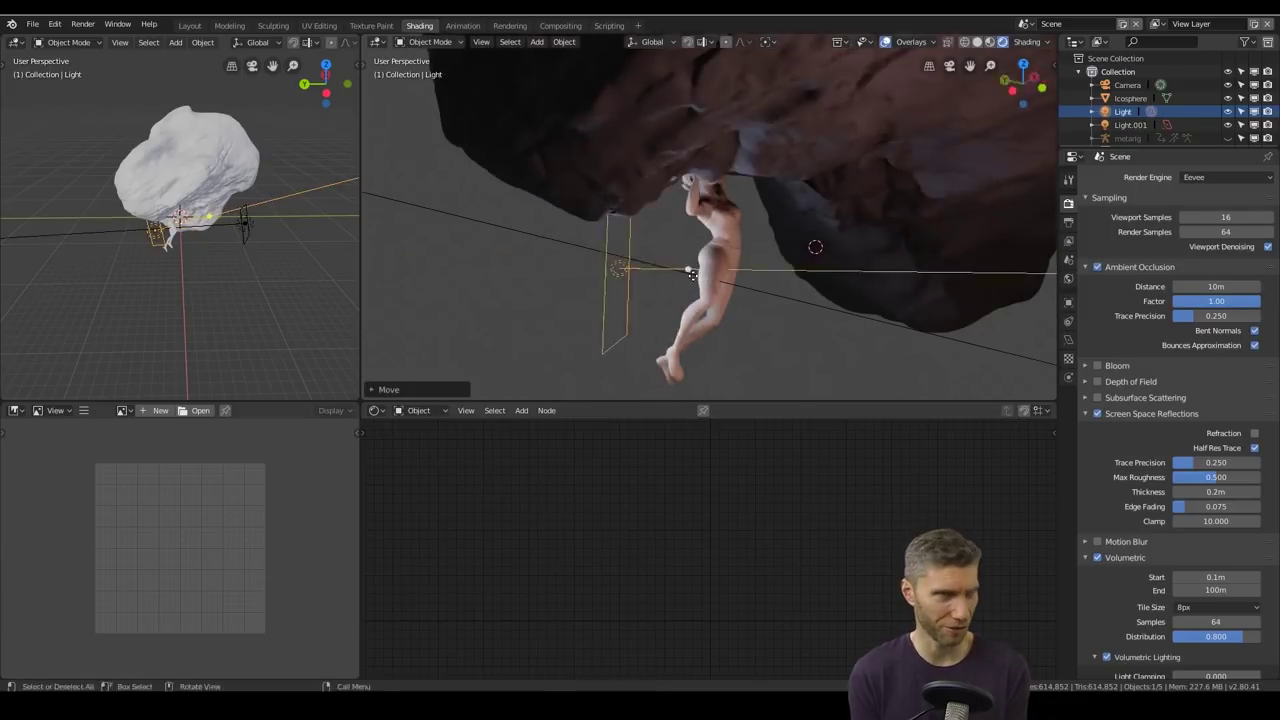
# Step: Duplicate the first area light and place the copy on the figure's other side, aimed at the body
pyautogui.moveTo(686, 271); pyautogui.dragTo(577, 280, button='middle')
pyautogui.moveTo(577, 280); pyautogui.dragTo(640, 205)
pyautogui.moveTo(640, 205); pyautogui.dragTo(891, 280, button='middle')
pyautogui.hotkey('shift', 'd')
pyautogui.click(577, 281)
pyautogui.moveTo(577, 282); pyautogui.dragTo(664, 261)
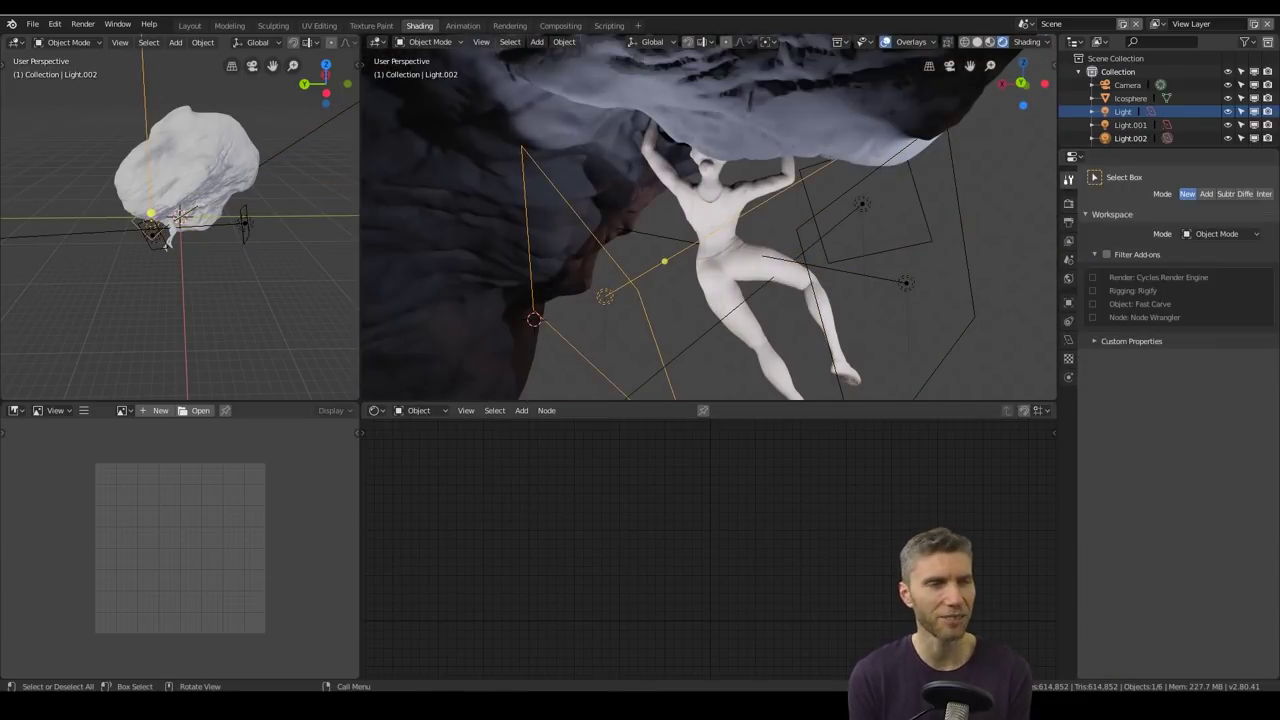
# Step: Open the light's data settings and tint the duplicated area light pale yellow
pyautogui.moveTo(770, 330); pyautogui.dragTo(870, 310, button='middle')
pyautogui.click(870, 310)
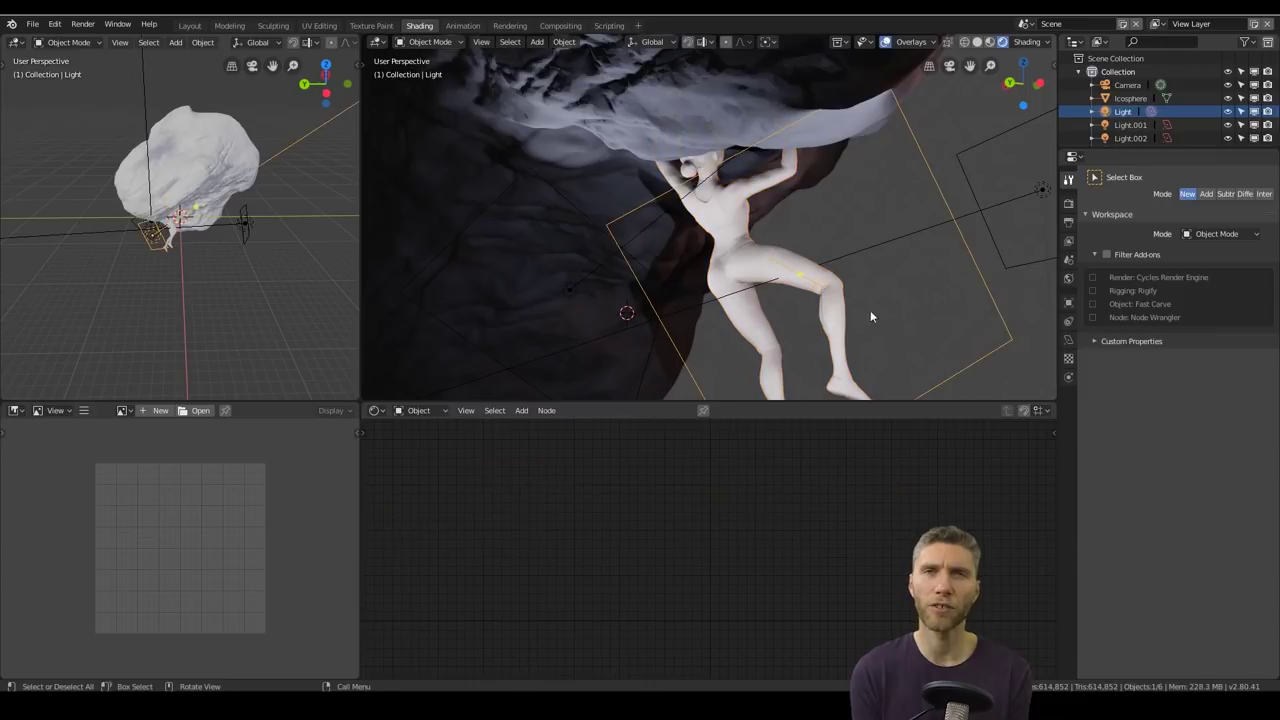
pyautogui.click(1068, 340)
pyautogui.moveTo(572, 286); pyautogui.dragTo(665, 290, button='middle')
pyautogui.click(665, 290)
pyautogui.click(1216, 250)
pyautogui.moveTo(1186, 129); pyautogui.dragTo(1178, 131)
# Step: Reposition an area light near the figure and set the world background colour to black
pyautogui.moveTo(900, 220); pyautogui.dragTo(737, 249, button='middle')
pyautogui.click(763, 126)
pyautogui.press('g')
pyautogui.click(775, 140)
pyautogui.click(755, 248)
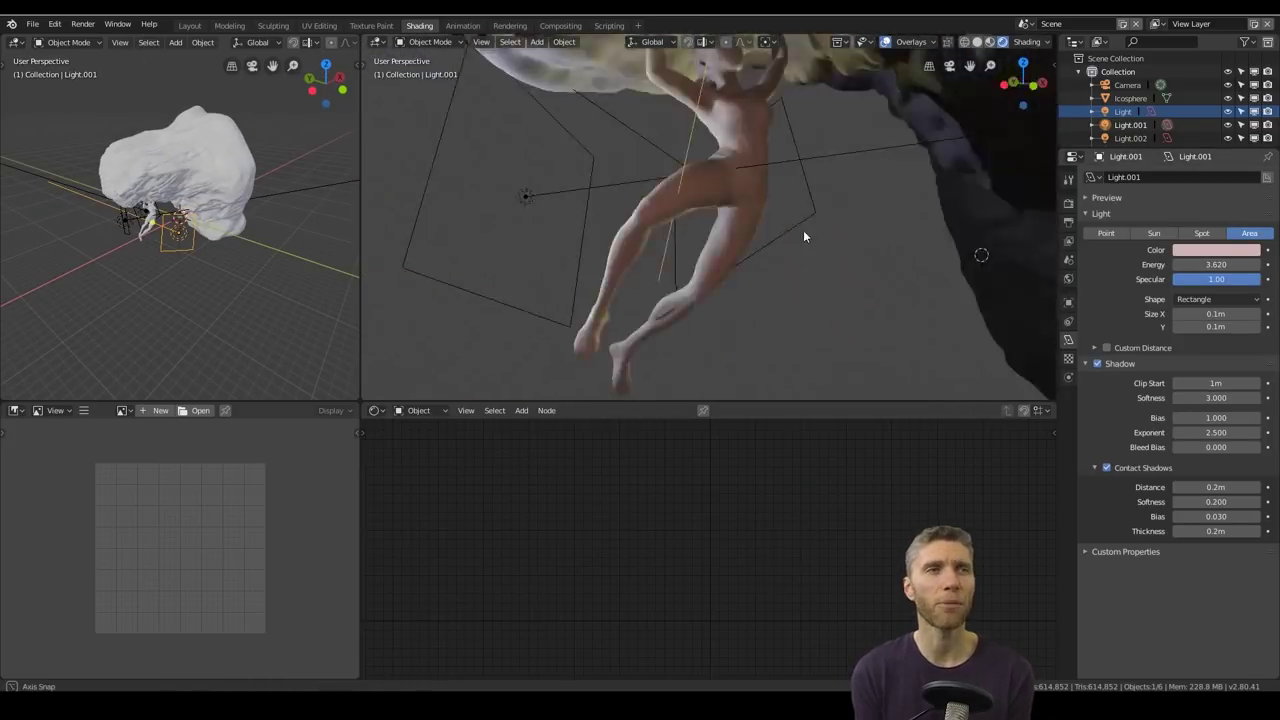
pyautogui.moveTo(821, 433); pyautogui.dragTo(820, 452)
pyautogui.moveTo(784, 268); pyautogui.dragTo(759, 260, button='middle')
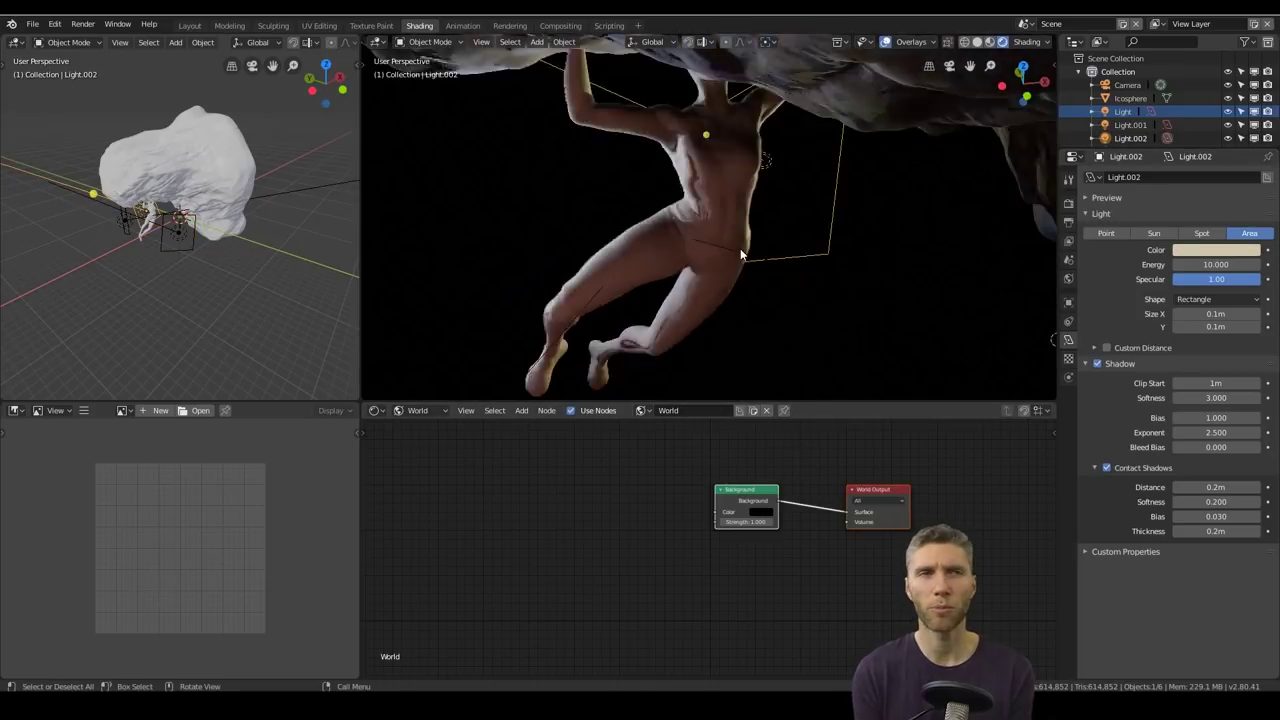
# Step: Tint the first area light pale blue with RGB 0.413, 0.450, 1.000
pyautogui.scroll(-4, 741, 253)
pyautogui.moveTo(741, 253); pyautogui.dragTo(633, 218, button='middle')
pyautogui.click(633, 218)
pyautogui.scroll(5, 755, 260)
pyautogui.scroll(-4, 755, 260)
pyautogui.moveTo(755, 260); pyautogui.dragTo(831, 280, button='middle')
pyautogui.click(1216, 250)
pyautogui.click(1205, 113)
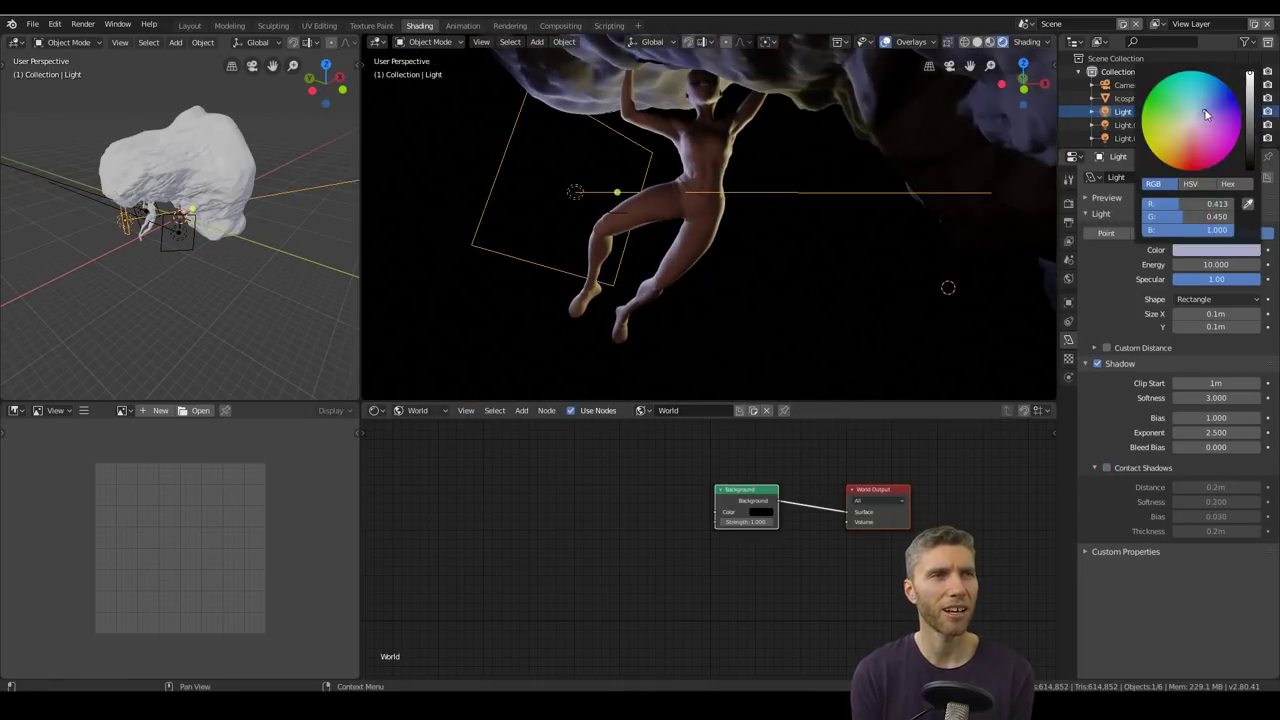
pyautogui.click(712, 258)
pyautogui.moveTo(752, 298); pyautogui.dragTo(980, 351, button='middle')
pyautogui.hotkey('shift', 's')
pyautogui.moveTo(748, 591)
pyautogui.click(812, 589)
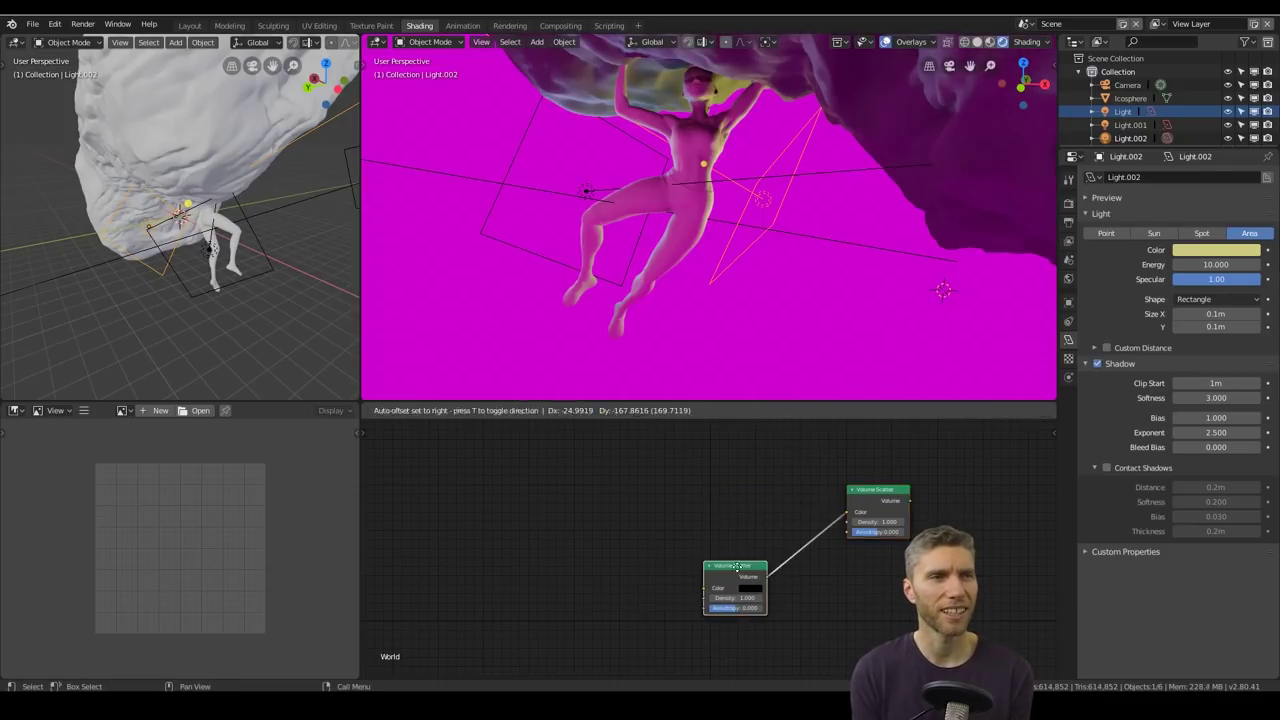
pyautogui.hotkey('ctrl', 'z')
pyautogui.hotkey('ctrl', 'z')
pyautogui.hotkey('ctrl', 'z')
pyautogui.hotkey('ctrl', 'z')
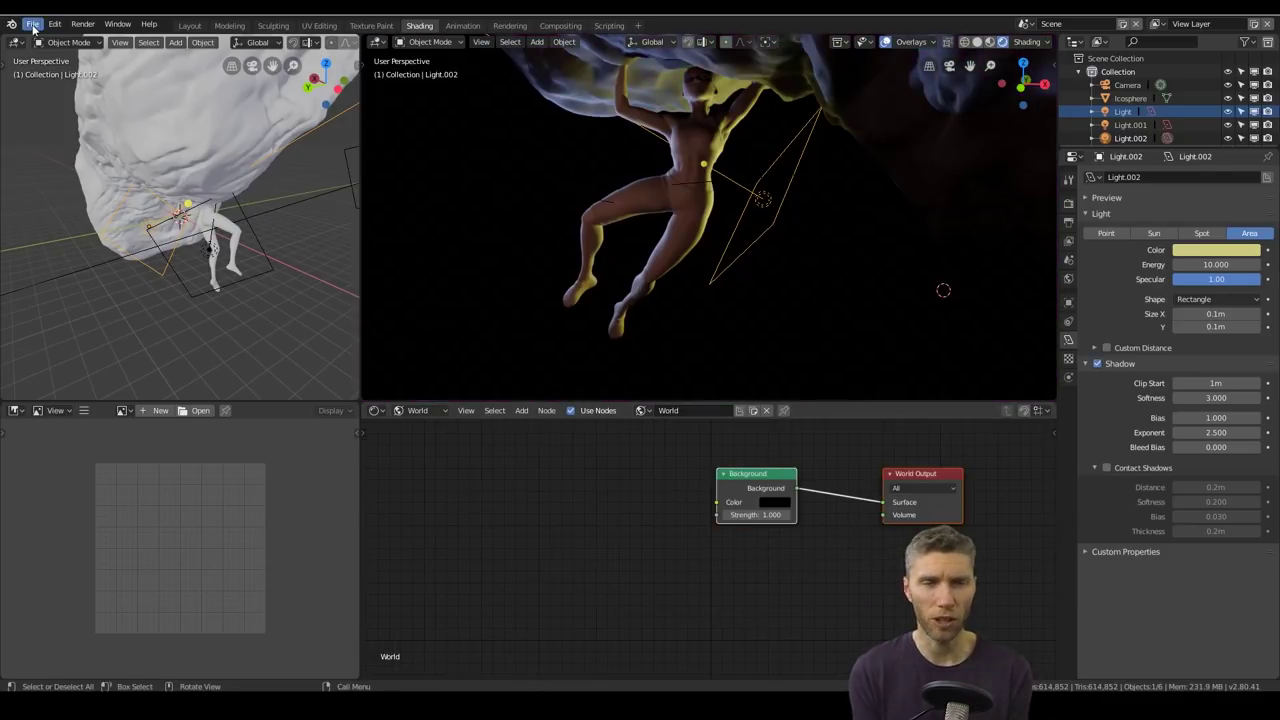
# Step: Add a Volume Scatter node to the World Output's Volume, with a mapped Voronoi Texture driving its colour
pyautogui.hotkey('shift', 'a')
pyautogui.moveTo(764, 529)
pyautogui.click(832, 585)
pyautogui.click(716, 563)
pyautogui.moveTo(795, 581); pyautogui.dragTo(883, 515)
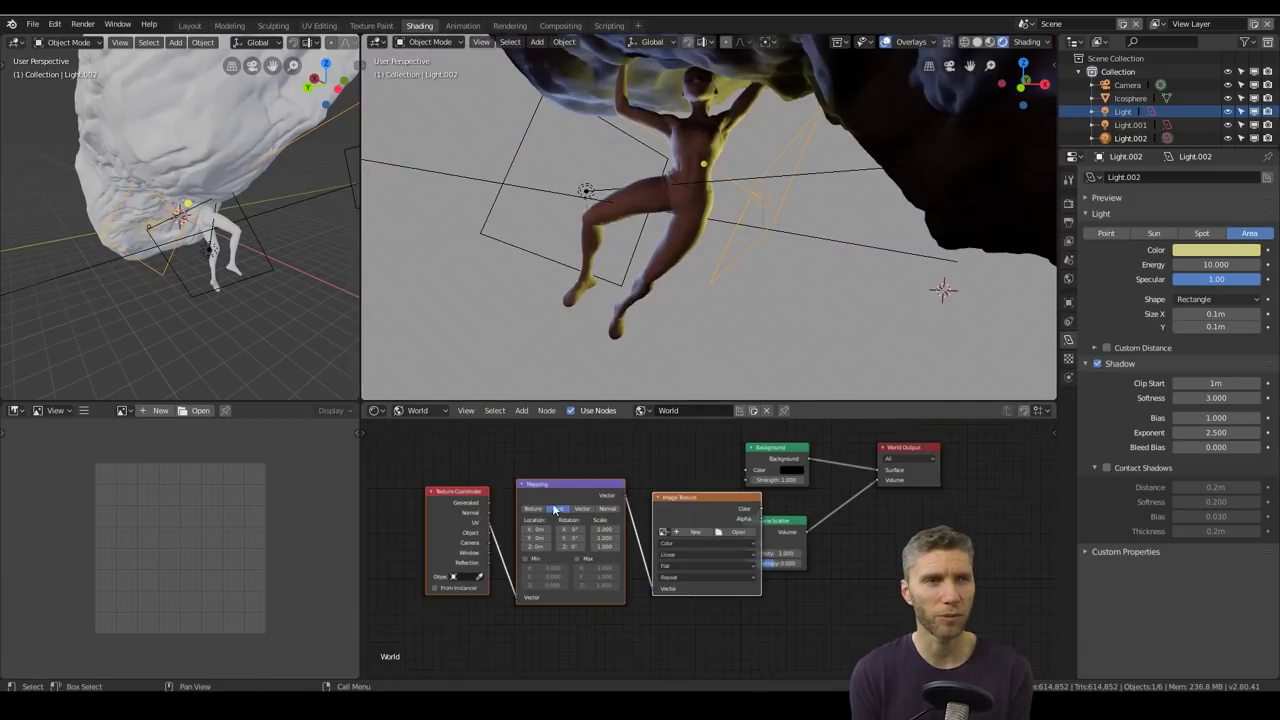
pyautogui.hotkey('shift', 's')
pyautogui.moveTo(653, 551)
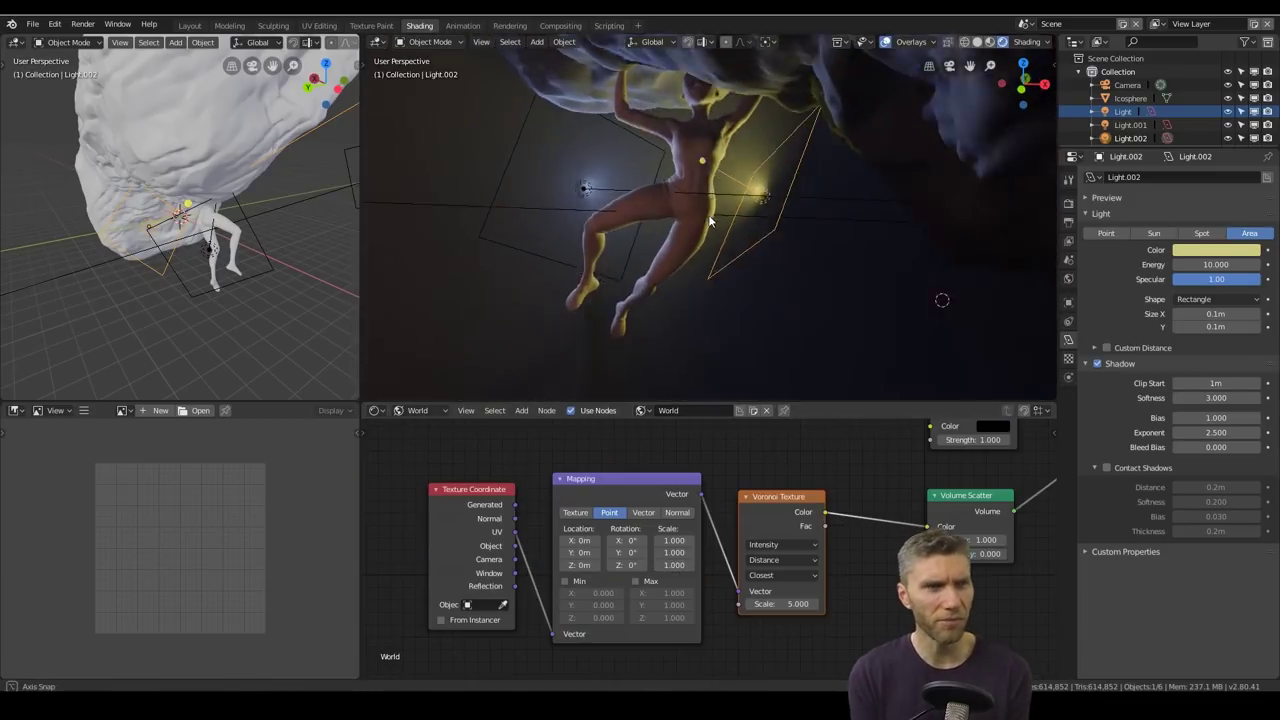
# Step: Move the blue and yellow area lights farther out on either side of the figure
pyautogui.click(595, 199)
pyautogui.press('g')
pyautogui.click(428, 200)
pyautogui.click(856, 221)
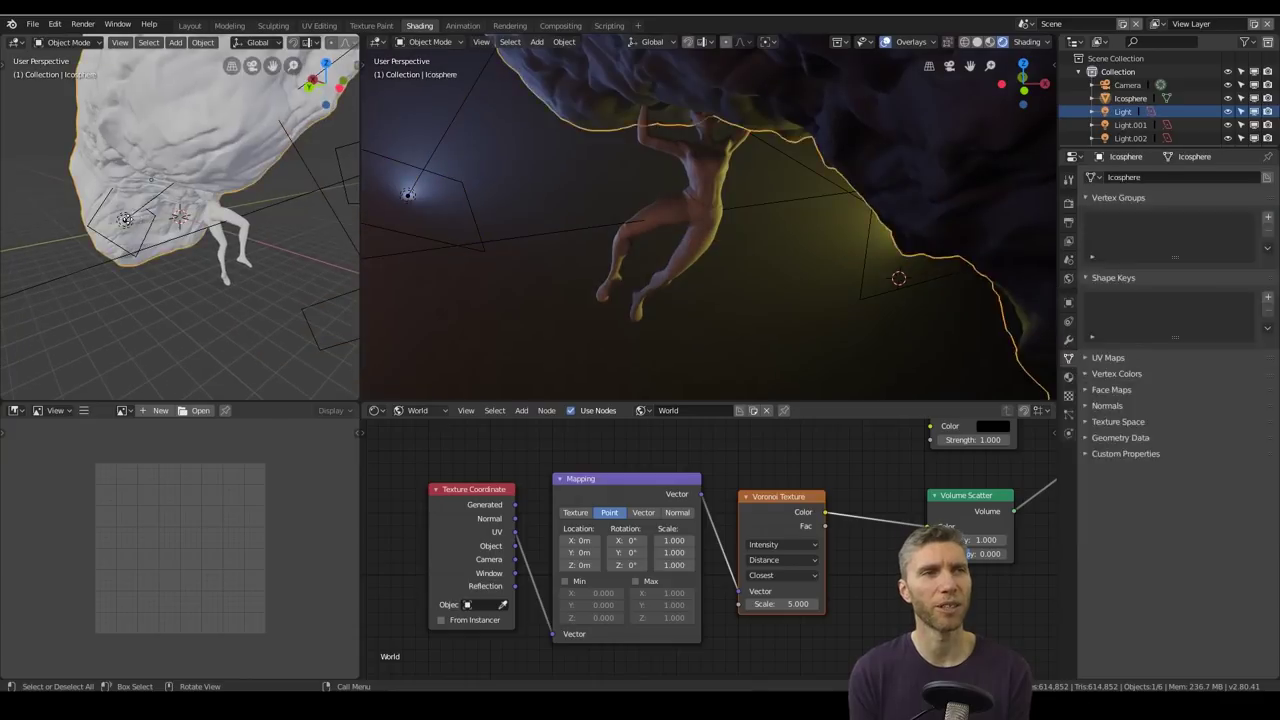
pyautogui.click(856, 221)
# Step: Set the world Voronoi Texture's scale to 4.600 and the Volume Scatter density to 0.500
pyautogui.moveTo(671, 263); pyautogui.dragTo(732, 281, button='middle')
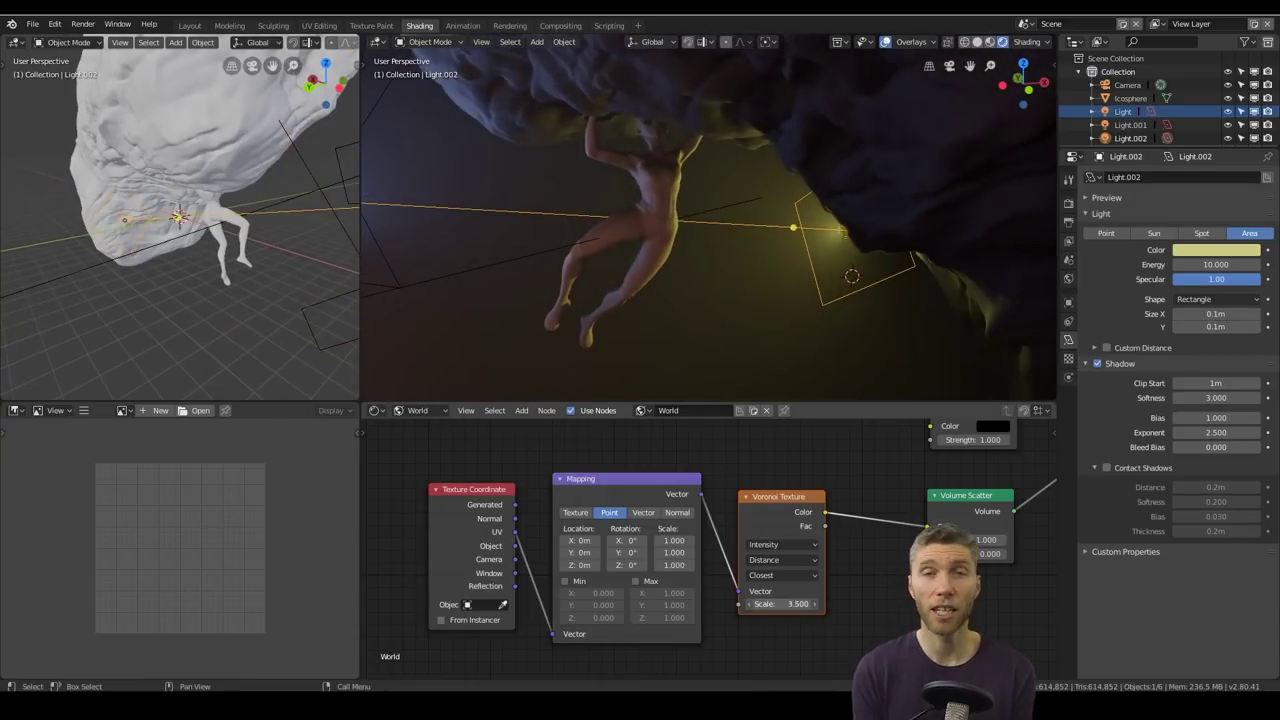
pyautogui.moveTo(783, 604); pyautogui.dragTo(820, 604)
pyautogui.moveTo(972, 540); pyautogui.dragTo(964, 540)
# Step: Disconnect the Volume Scatter node from the World Output's Volume input
pyautogui.moveTo(746, 328)
pyautogui.mouseDown(button='middle')
pyautogui.moveTo(753, 317)
pyautogui.moveTo(749, 333)
pyautogui.mouseUp(button='middle')
pyautogui.scroll(-1, 759, 330)
pyautogui.scroll(1, 759, 326)
pyautogui.moveTo(840, 460); pyautogui.dragTo(646, 489, button='middle')
pyautogui.moveTo(915, 469); pyautogui.dragTo(880, 495)
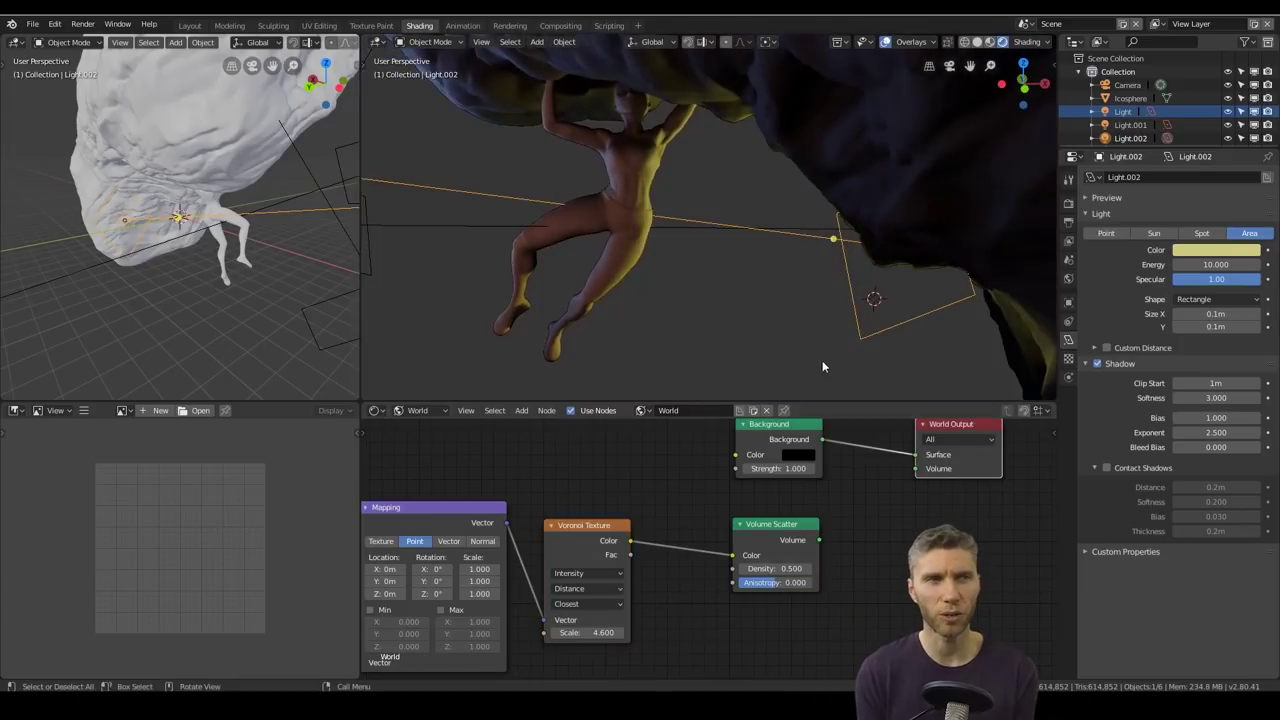
# Step: Rotate the blue area light toward the figure and set its energy to 50
pyautogui.scroll(-1, 822, 360)
pyautogui.moveTo(822, 360); pyautogui.dragTo(597, 231, button='middle')
pyautogui.scroll(-3, 597, 231)
pyautogui.click(583, 297)
pyautogui.press('r')
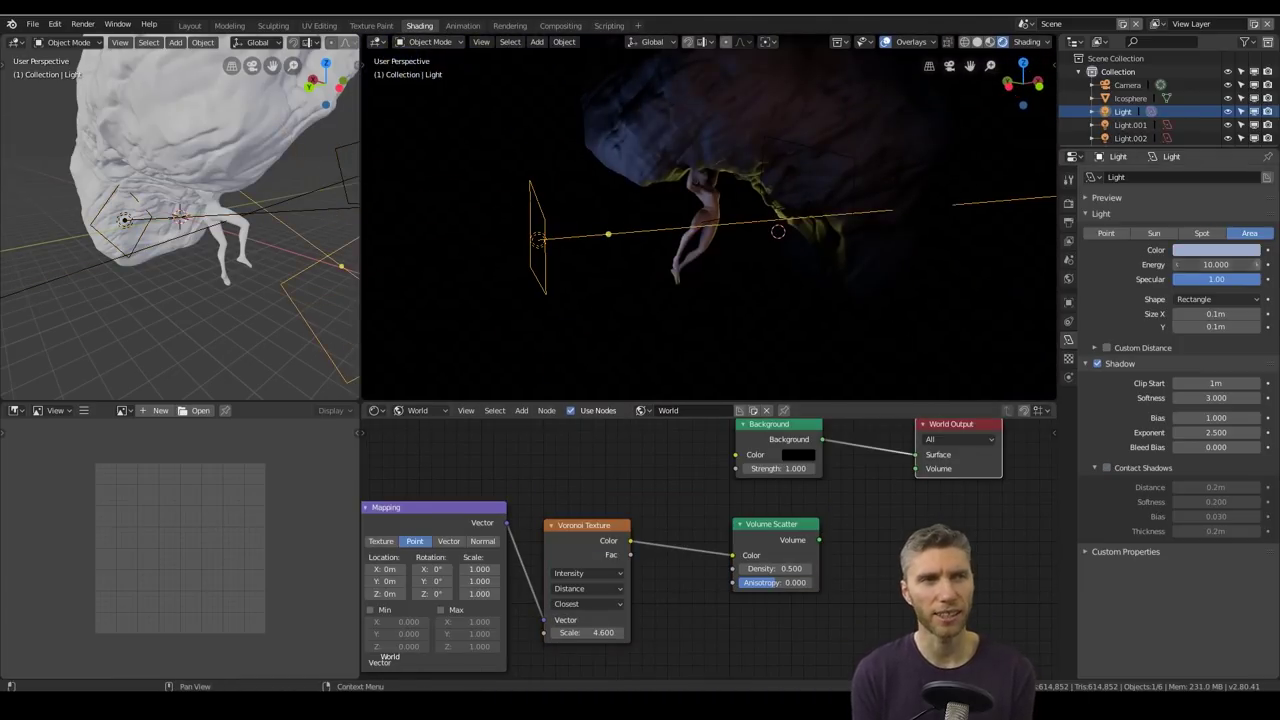
pyautogui.doubleClick(1216, 265)
pyautogui.write('50')
pyautogui.press('Return')
# Step: Select the rock and switch the node editor from the world to its object material
pyautogui.moveTo(811, 238); pyautogui.dragTo(723, 263, button='middle')
pyautogui.scroll(4, 723, 263)
pyautogui.click(775, 140)
pyautogui.click(420, 411)
pyautogui.click(418, 432)
pyautogui.moveTo(530, 500); pyautogui.dragTo(693, 603, button='middle')
pyautogui.moveTo(599, 549); pyautogui.dragTo(633, 521)
# Step: Add a Voronoi Texture to the rock material and mix it with the existing texture mix into the Bump's Height
pyautogui.scroll(-3, 630, 550)
pyautogui.hotkey('shift', 'a')
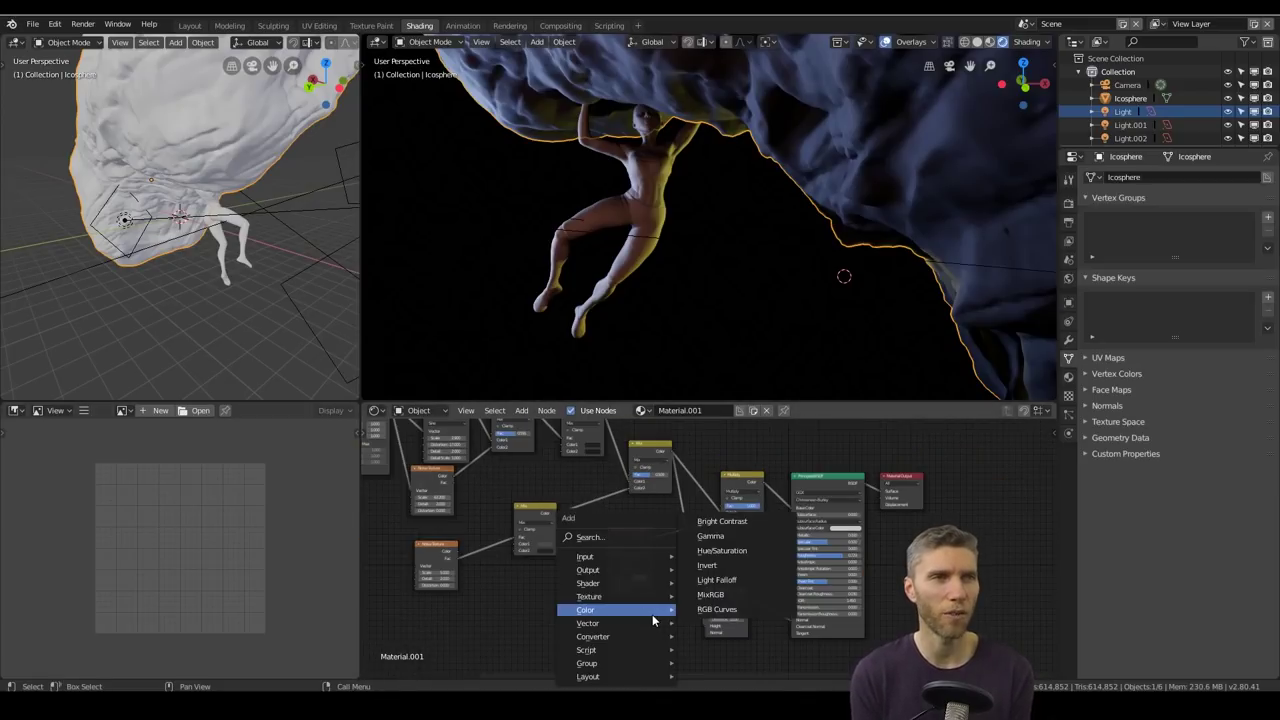
pyautogui.moveTo(655, 596)
pyautogui.click(704, 582)
pyautogui.click(524, 607)
pyautogui.keyDown('ctrl'); pyautogui.keyDown('shift'); pyautogui.moveTo(648, 475); pyautogui.dragTo(542, 608, button='right'); pyautogui.keyUp('shift'); pyautogui.keyUp('ctrl')
pyautogui.moveTo(715, 517); pyautogui.dragTo(660, 640)
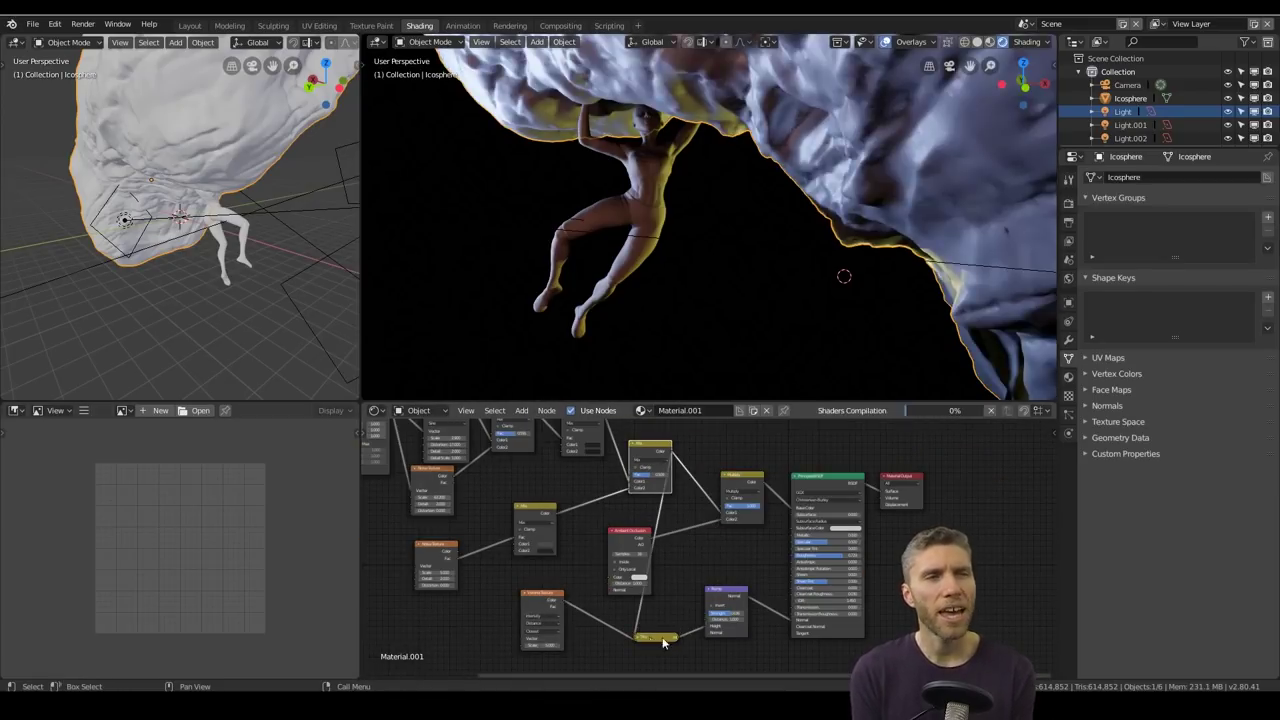
# Step: Set the rock's Bump strength to 1.000 and preview the Bump and Principled shader outputs
pyautogui.scroll(3, 755, 652)
pyautogui.moveTo(714, 579); pyautogui.dragTo(745, 579)
pyautogui.moveTo(758, 150); pyautogui.dragTo(790, 200, button='middle')
pyautogui.keyDown('ctrl'); pyautogui.keyDown('shift'); pyautogui.click(711, 546); pyautogui.keyUp('shift'); pyautogui.keyUp('ctrl')
pyautogui.keyDown('ctrl'); pyautogui.keyDown('shift'); pyautogui.click(886, 594); pyautogui.keyUp('shift'); pyautogui.keyUp('ctrl')
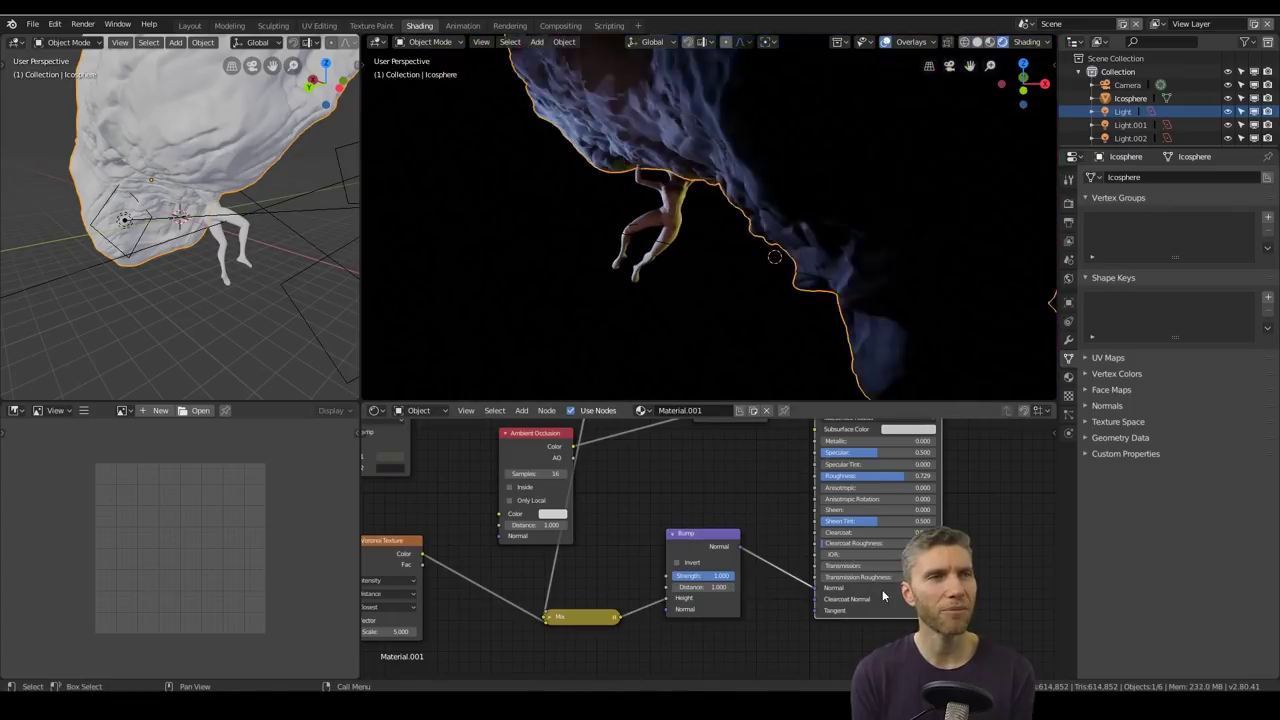
# Step: Set the rock's Voronoi Texture scale to 13.000 and expand the Mix node feeding the Bump
pyautogui.moveTo(760, 240); pyautogui.dragTo(690, 225, button='middle')
pyautogui.scroll(-1, 557, 571)
pyautogui.scroll(2, 410, 600)
pyautogui.moveTo(422, 633); pyautogui.dragTo(500, 633)
pyautogui.click(600, 618)
# Step: Switch the rock's Voronoi Texture to a Noise Texture and adjust the factor of the Mix feeding the Bump
pyautogui.click(420, 536)
pyautogui.hotkey('shift', 's')
pyautogui.moveTo(420, 538)
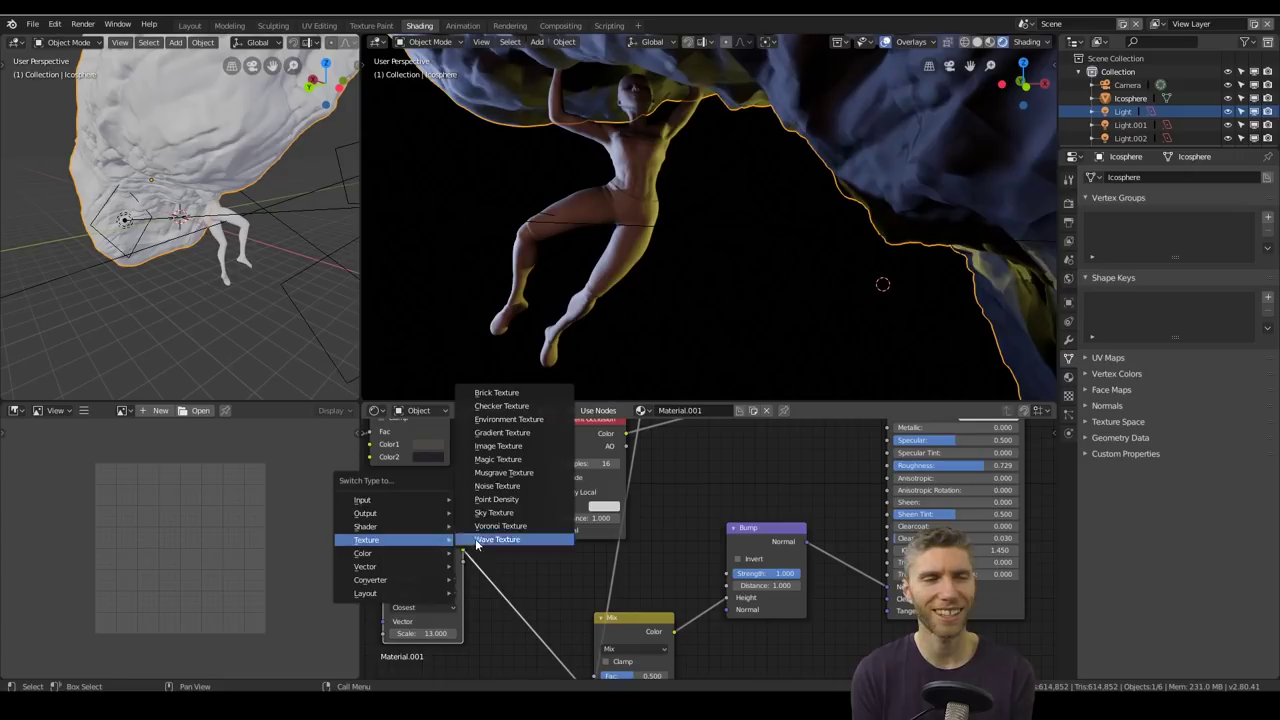
pyautogui.click(508, 488)
pyautogui.moveTo(636, 618); pyautogui.dragTo(649, 569)
pyautogui.moveTo(650, 628); pyautogui.dragTo(690, 545)
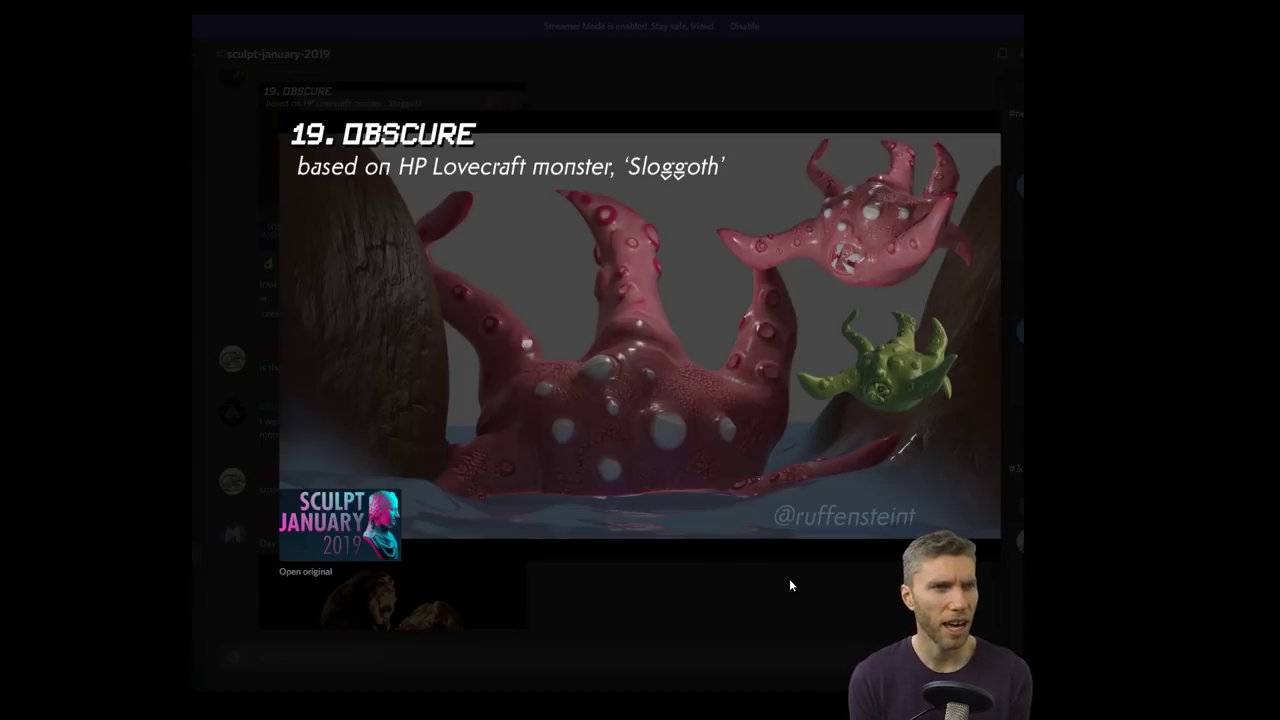
# Step: In Discord's sculpt-january-2019 channel, view the split rock and broken skateboard images at full size
pyautogui.click(799, 598)
pyautogui.click(406, 580)
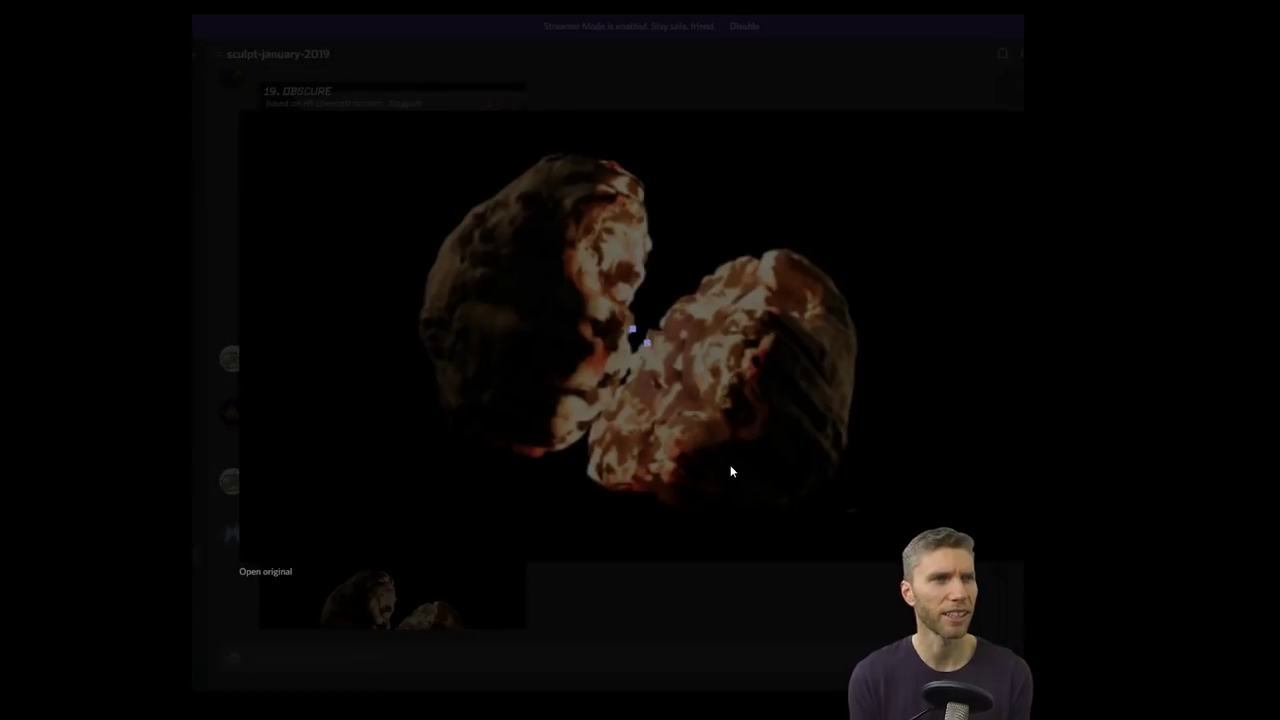
pyautogui.click(742, 598)
pyautogui.scroll(-5, 732, 500)
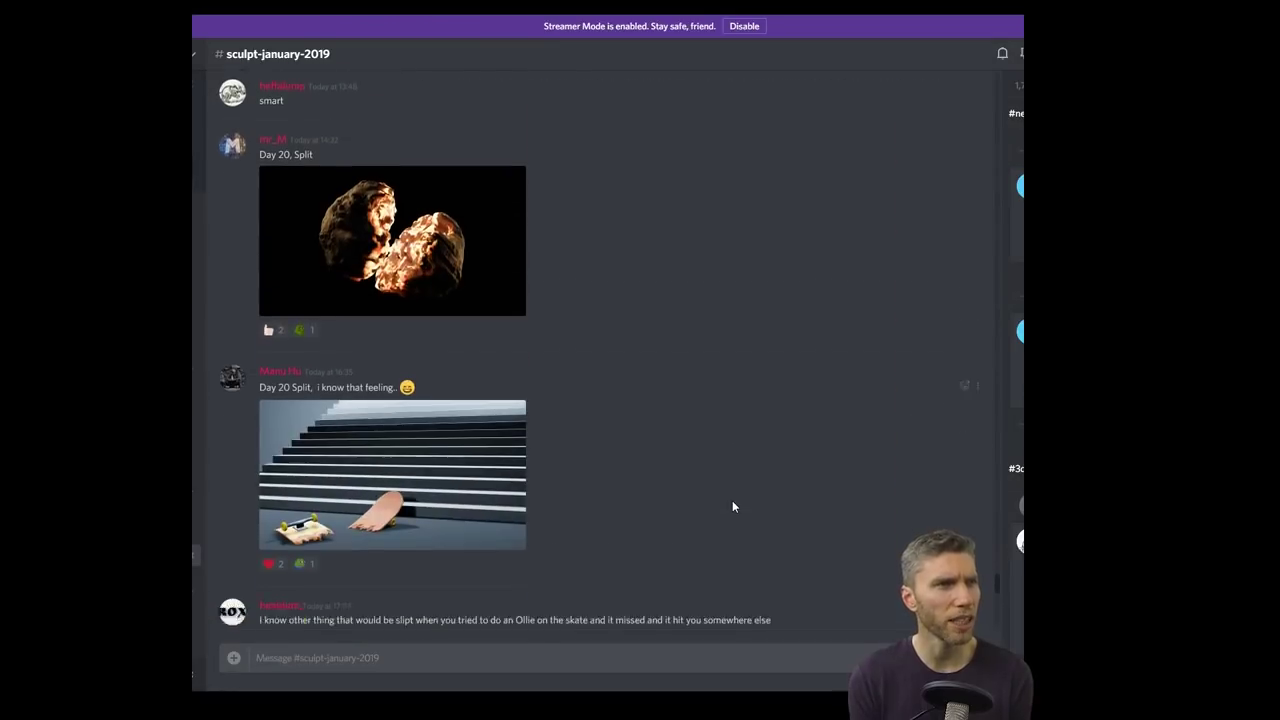
pyautogui.click(443, 446)
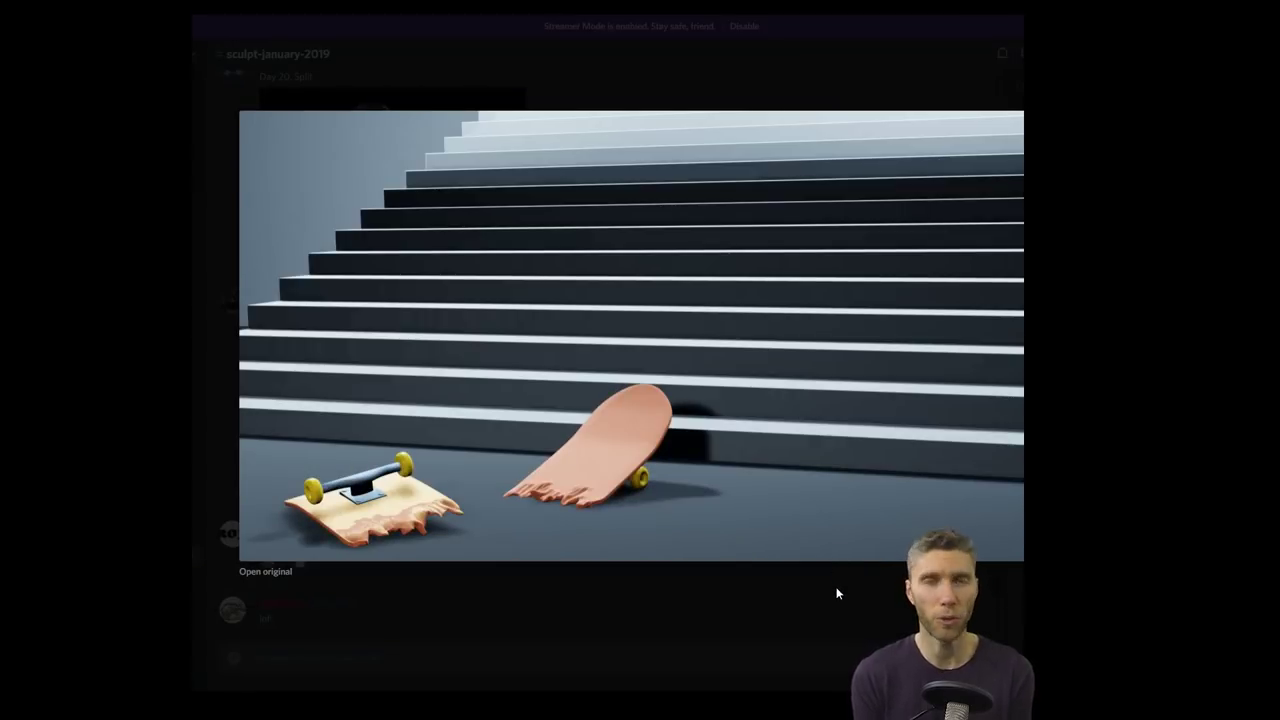
pyautogui.click(838, 594)
pyautogui.scroll(-5, 766, 463)
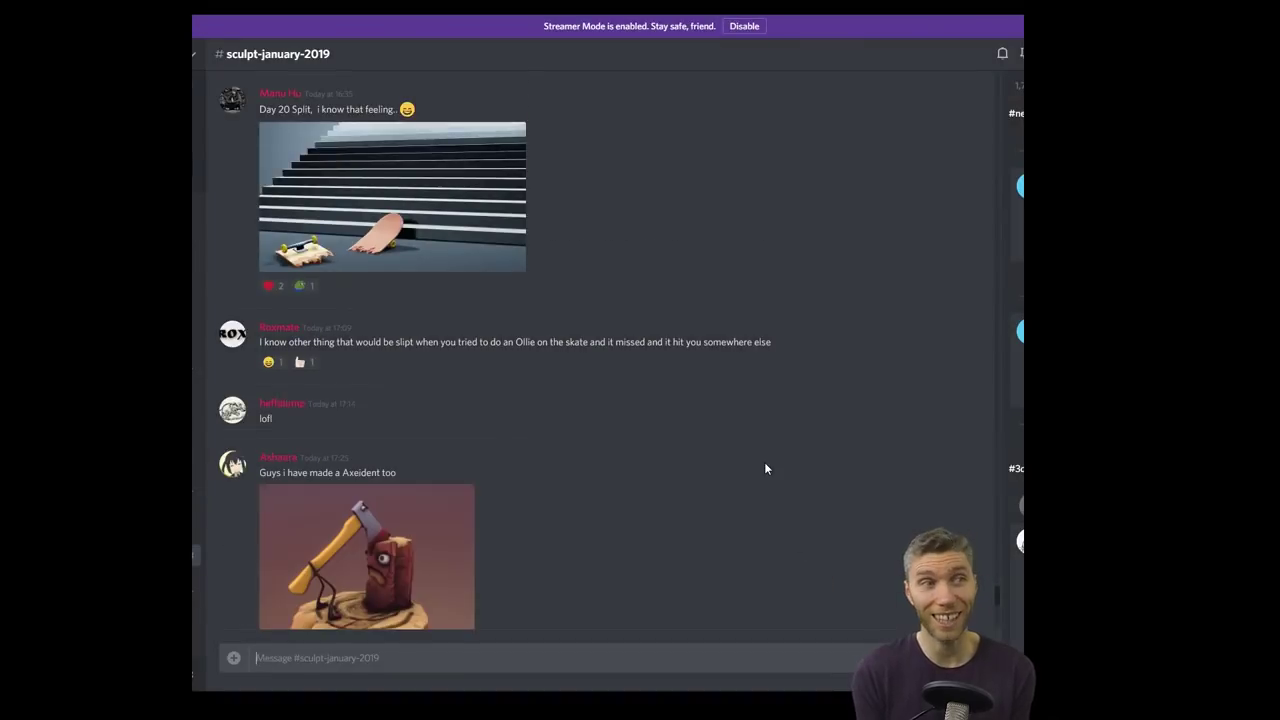
# Step: View the axe-in-stump and Split Pea sculpt images at full size
pyautogui.click(366, 450)
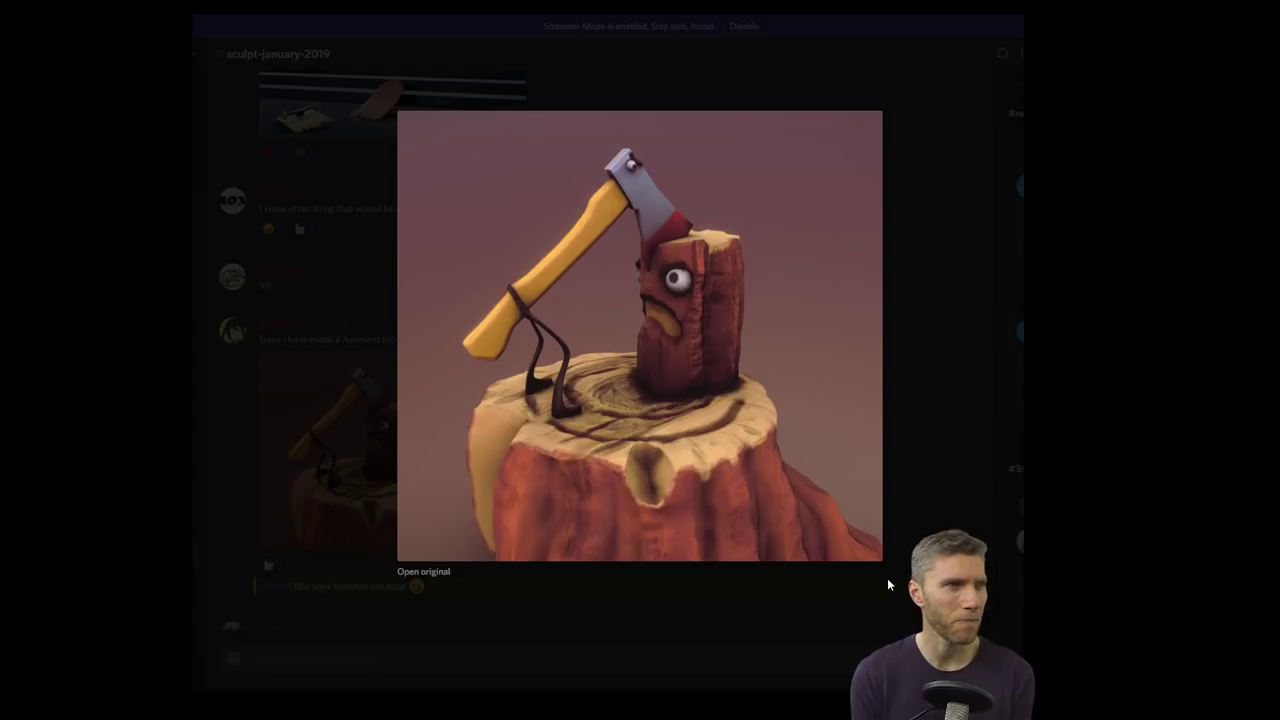
pyautogui.click(867, 592)
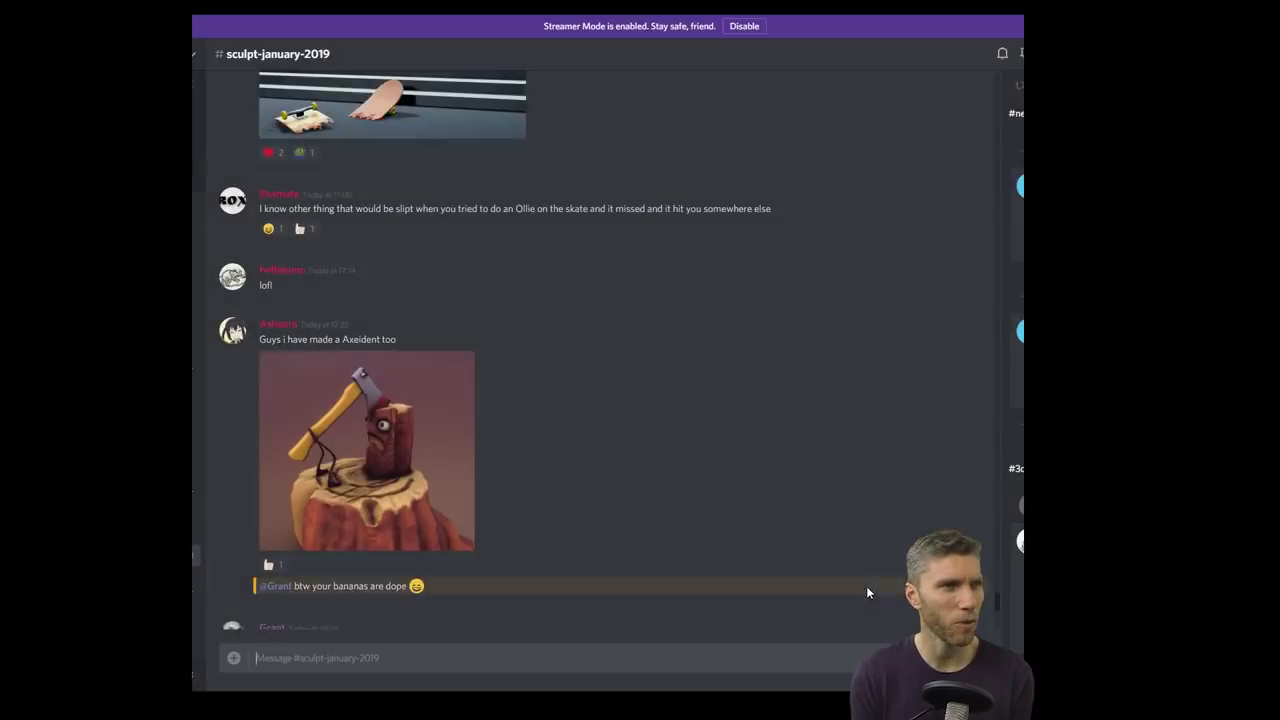
pyautogui.scroll(-5, 848, 547)
pyautogui.click(456, 536)
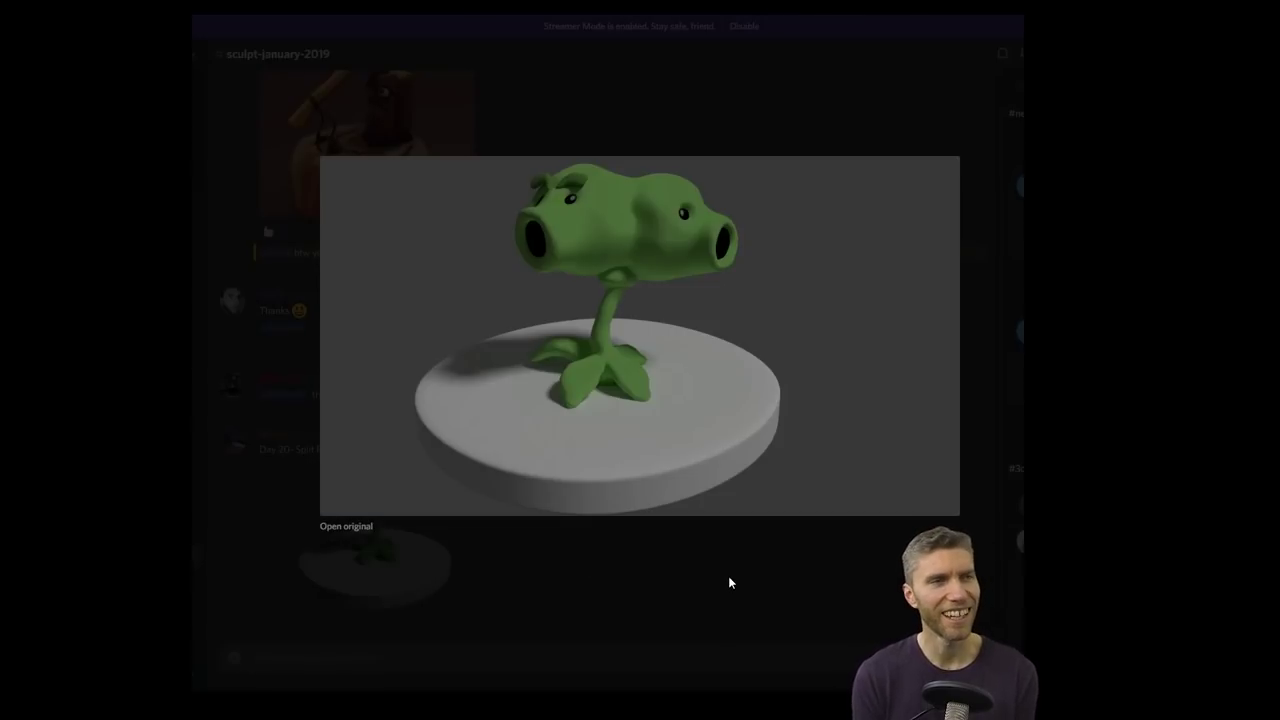
pyautogui.click(729, 582)
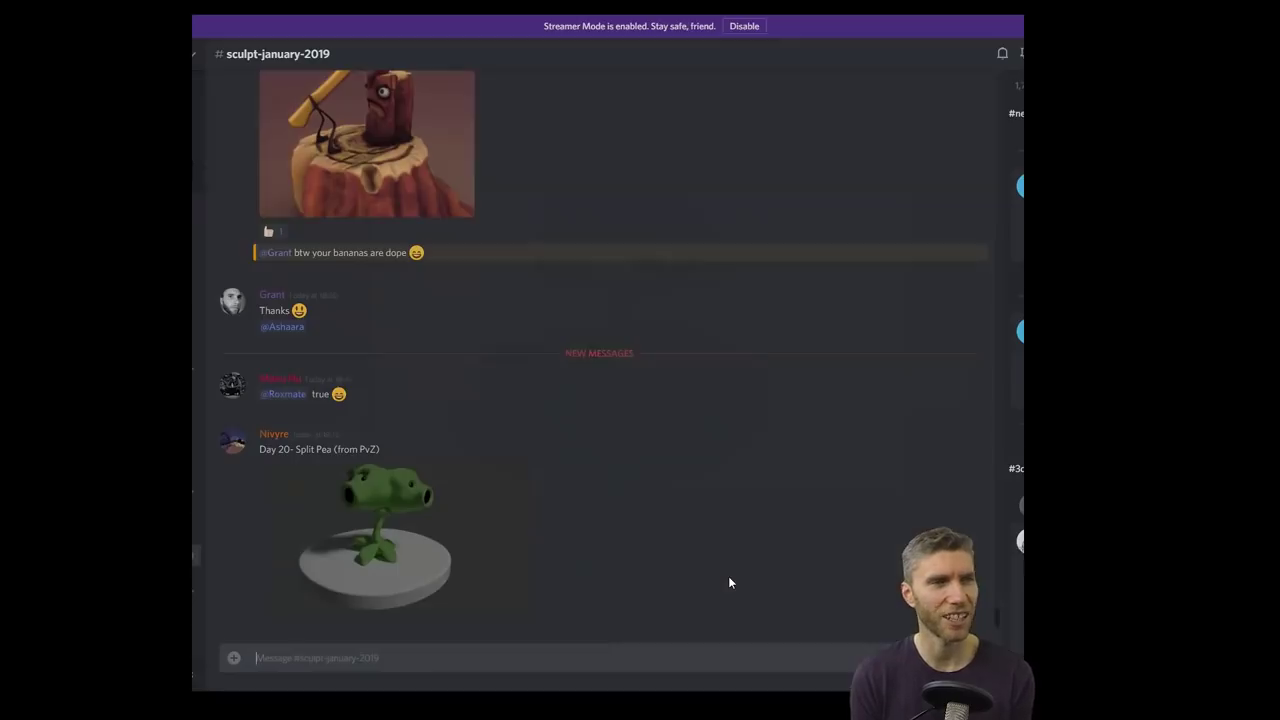
# Step: Look back through the channel's earlier posts and reopen the axe-in-stump image
pyautogui.scroll(3, 729, 582)
pyautogui.scroll(10, 729, 582)
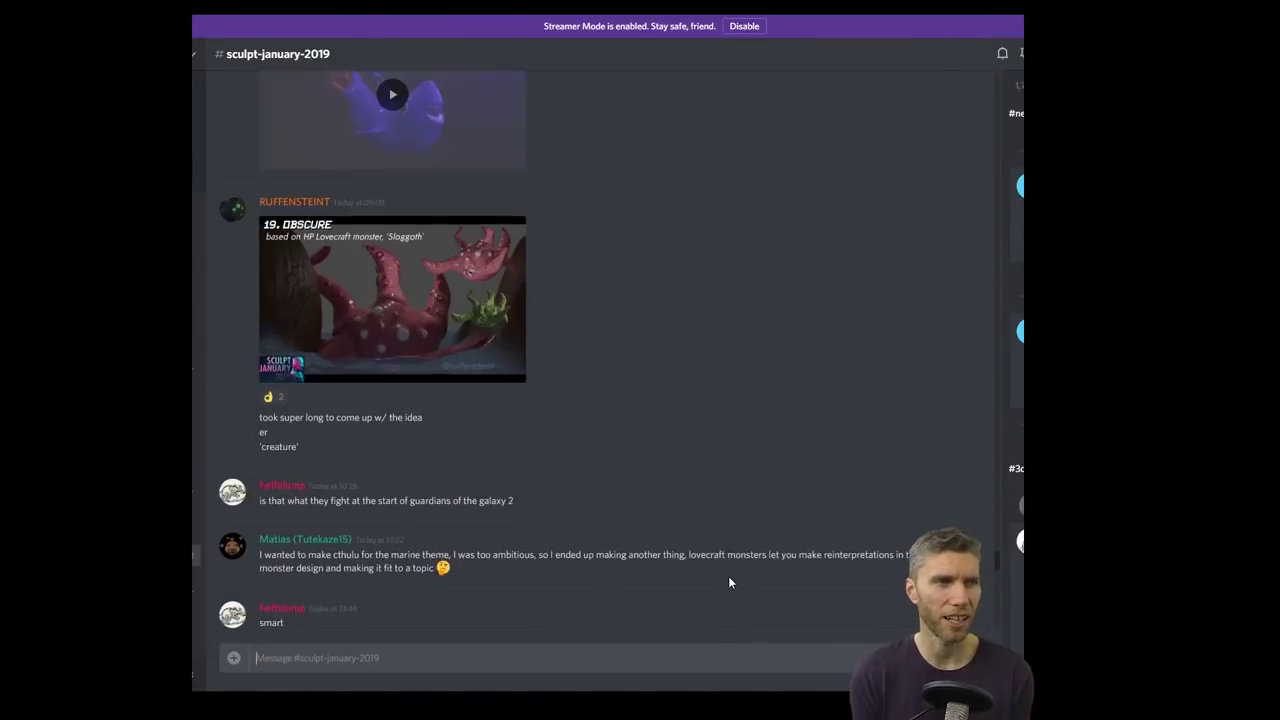
pyautogui.scroll(-9, 729, 582)
pyautogui.click(437, 481)
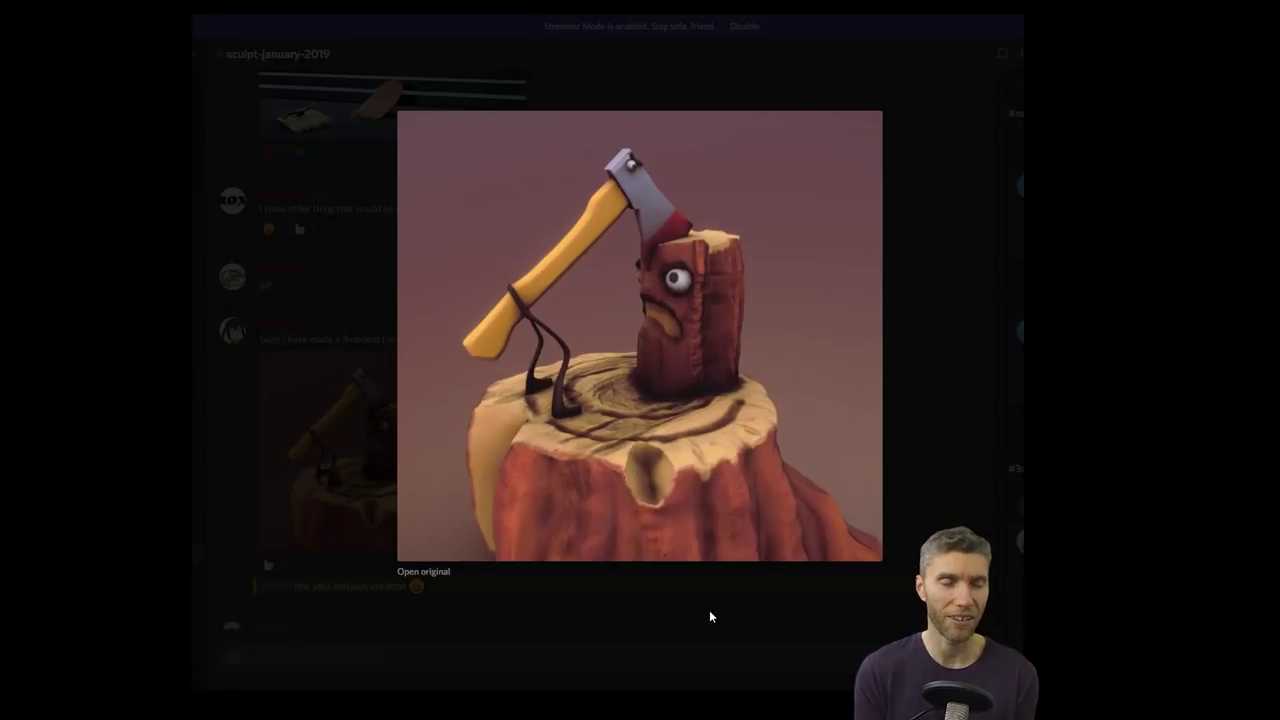